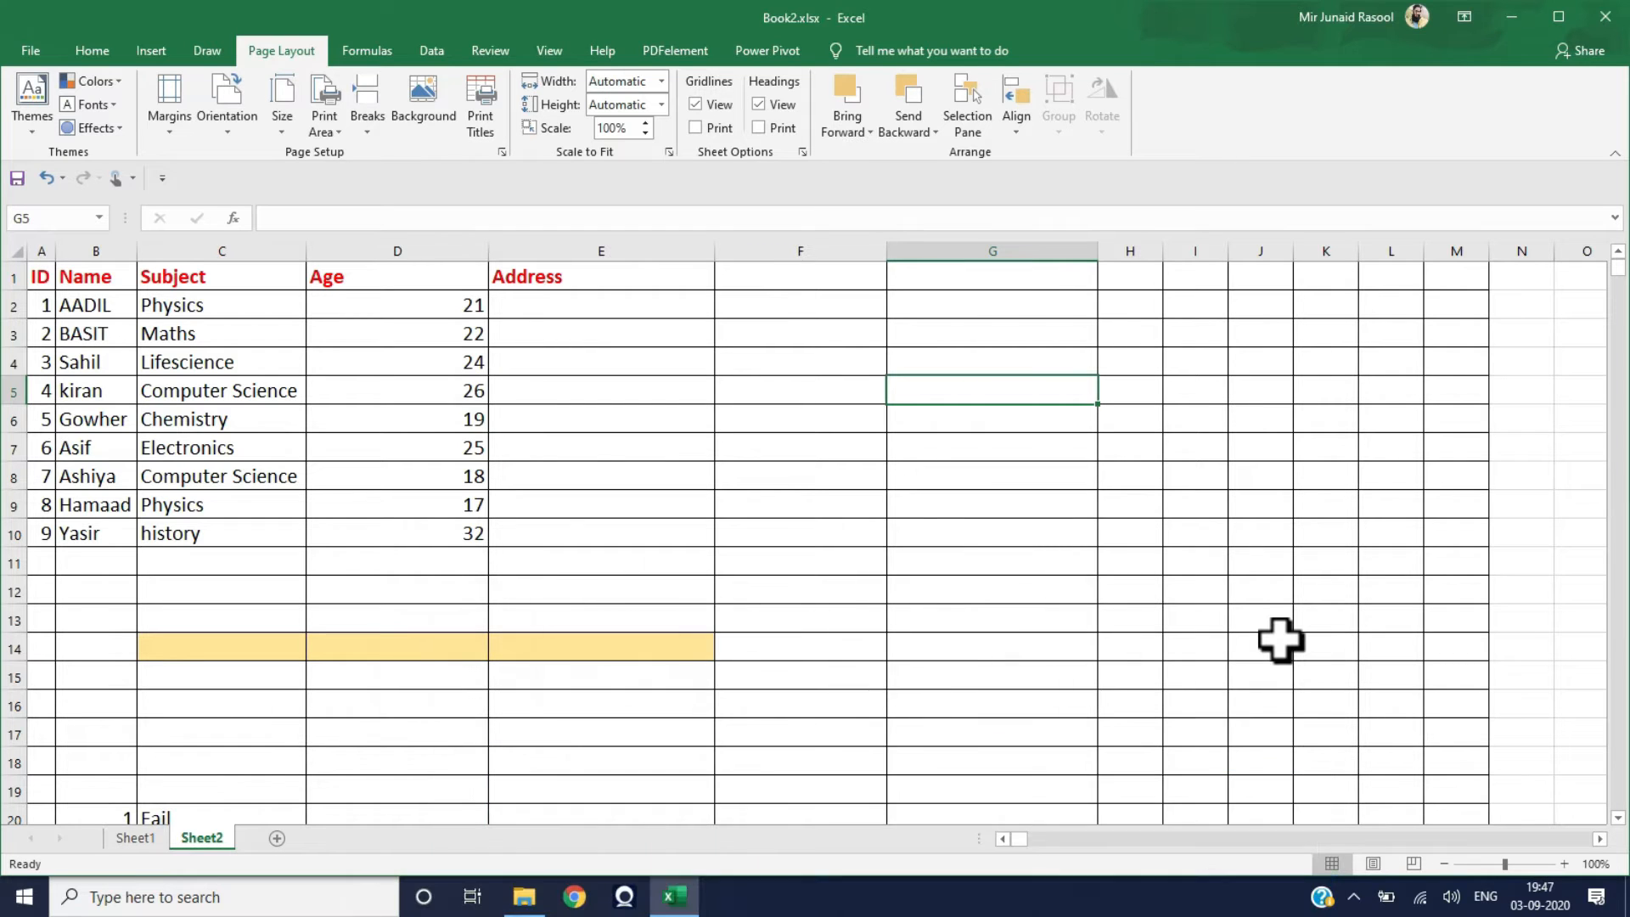
# Enter the formula =ROW() in cell G5 and reselect that cell to show its formula
pyautogui.click(370, 51)
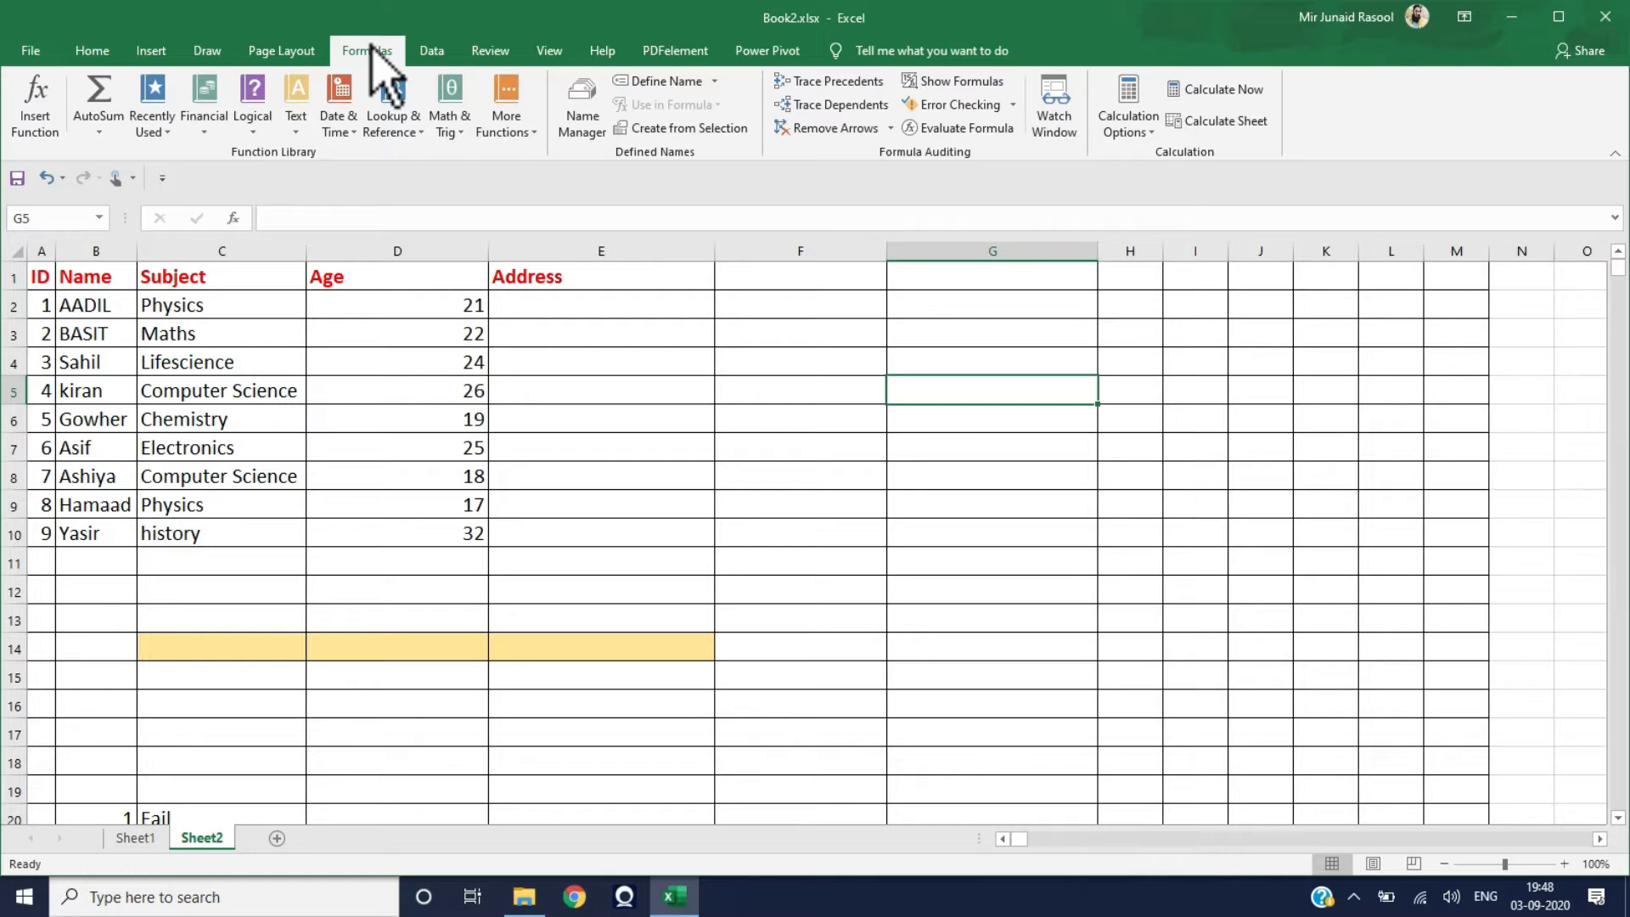
pyautogui.write('=row')
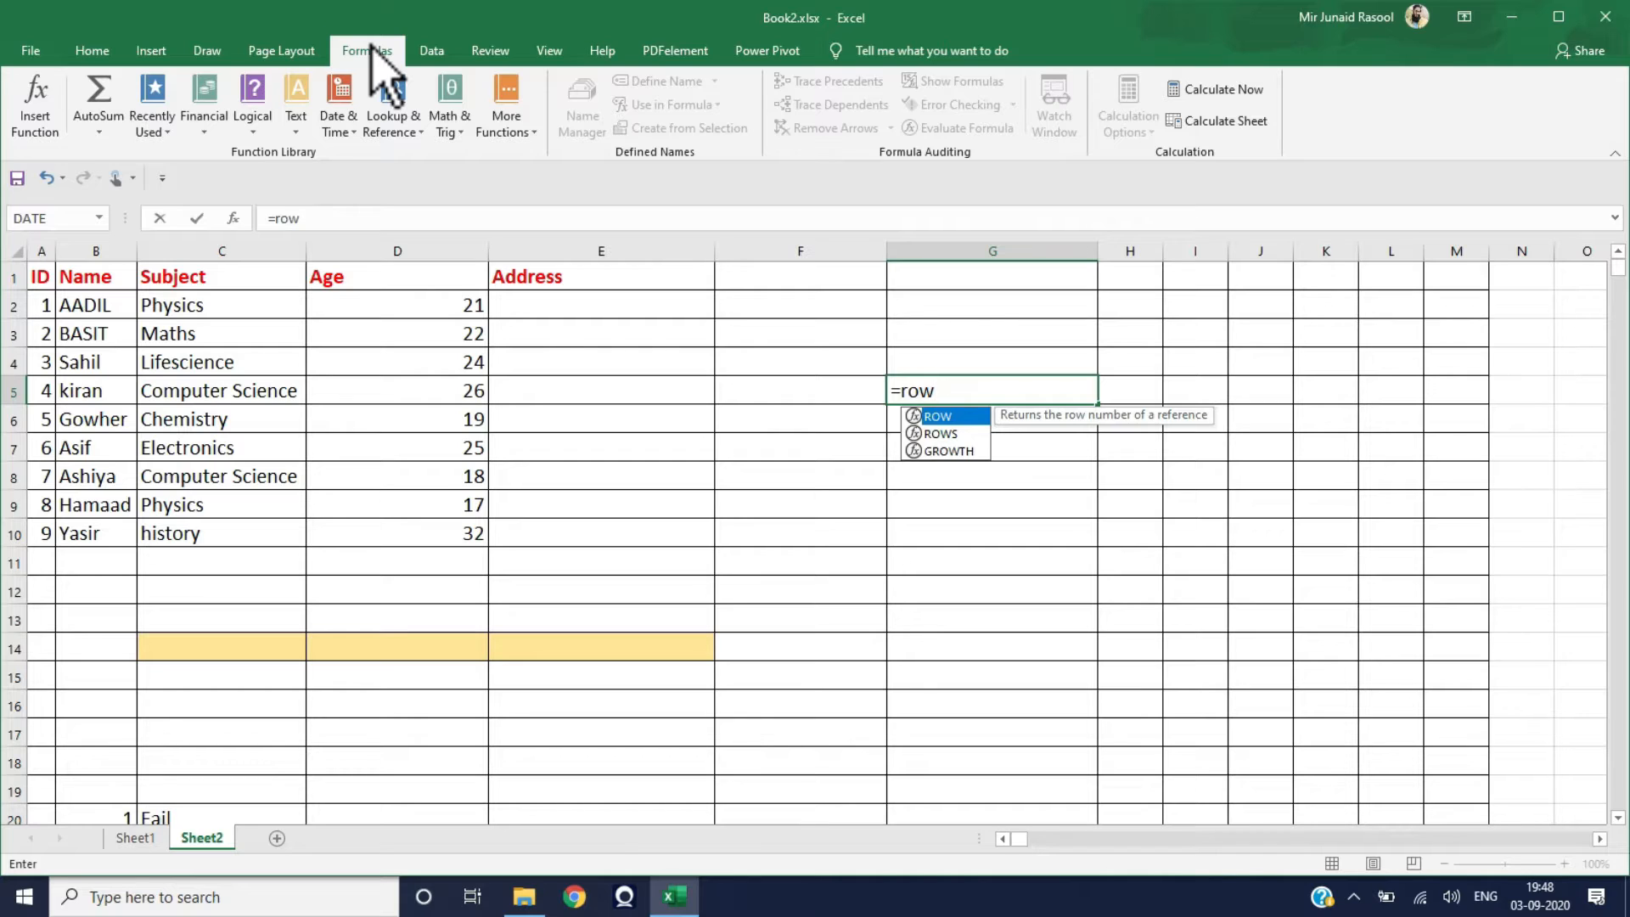
pyautogui.write('()')
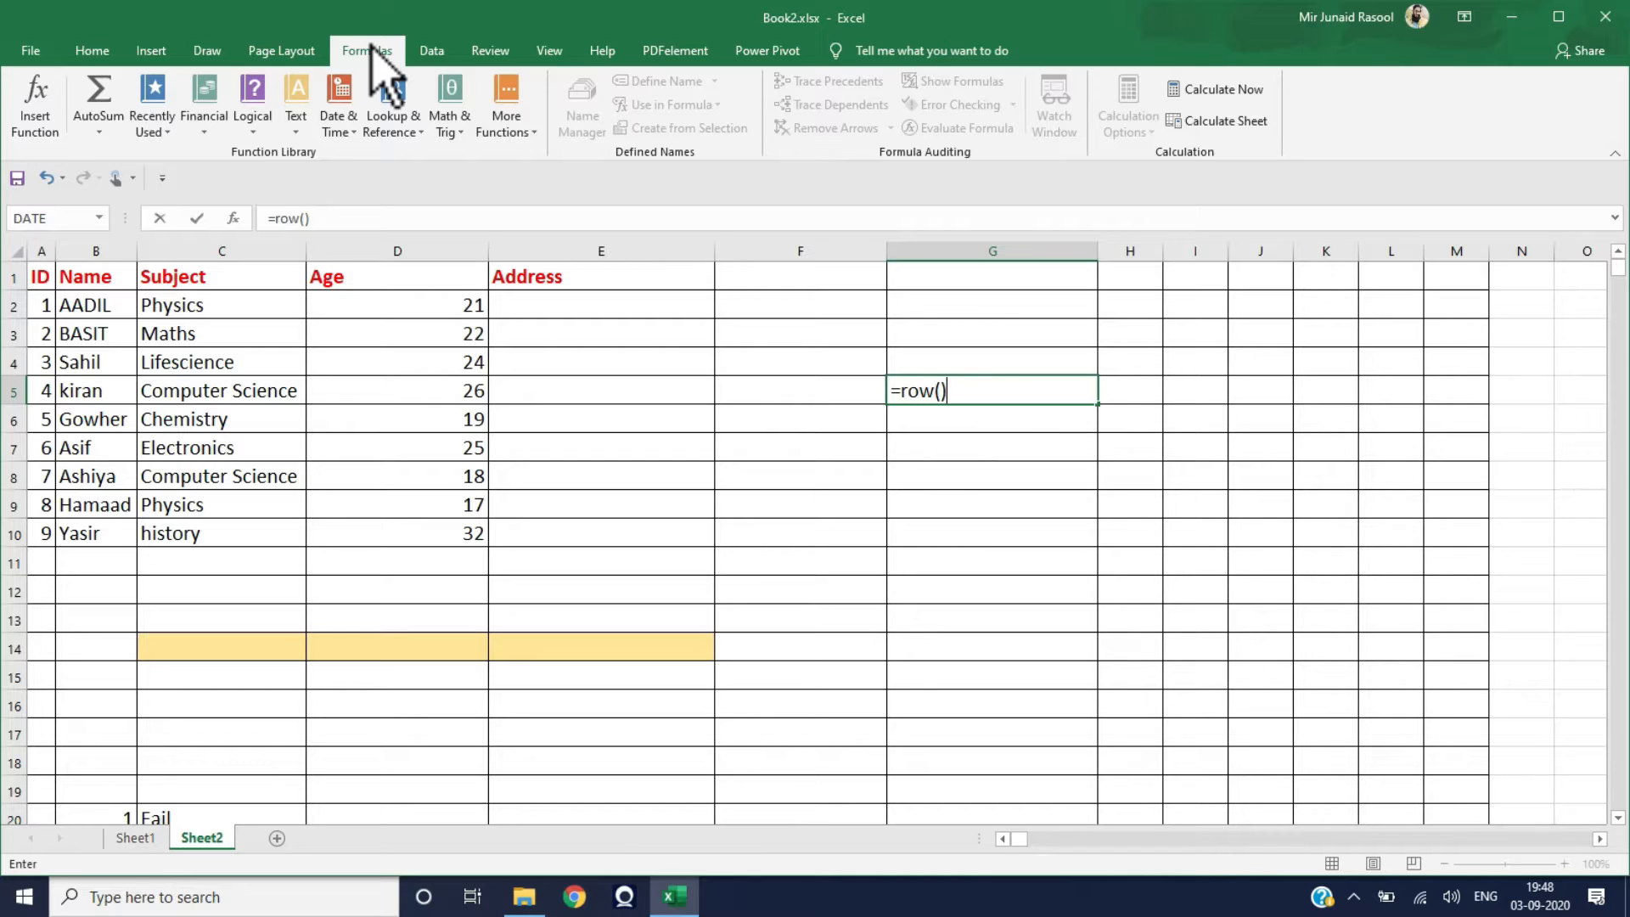
pyautogui.press('Return')
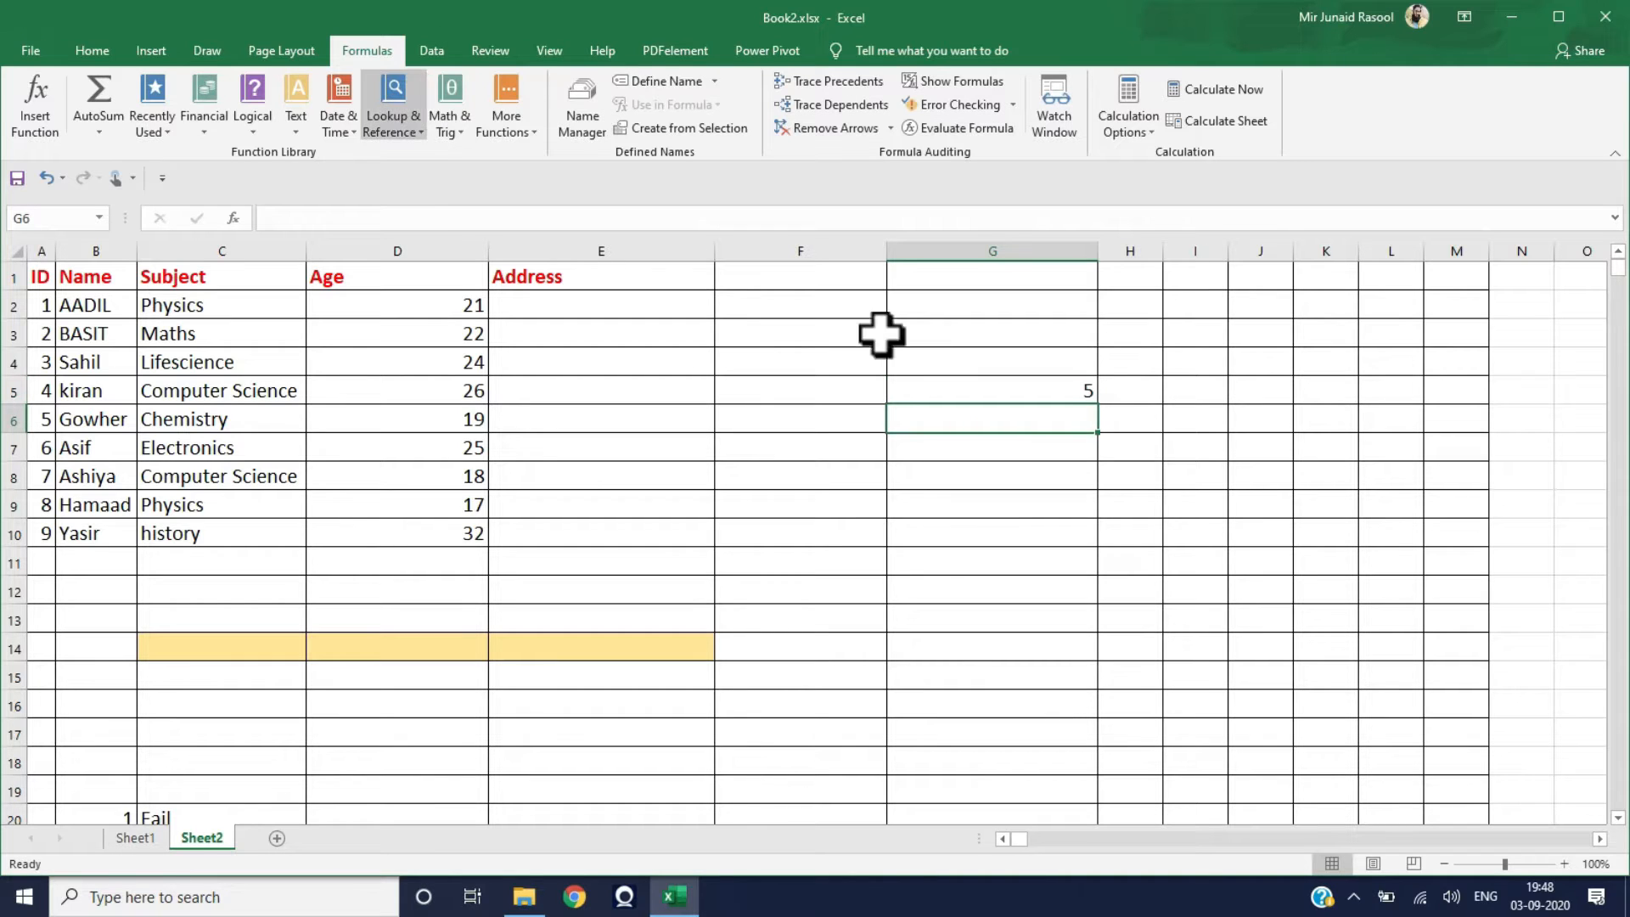
pyautogui.click(931, 390)
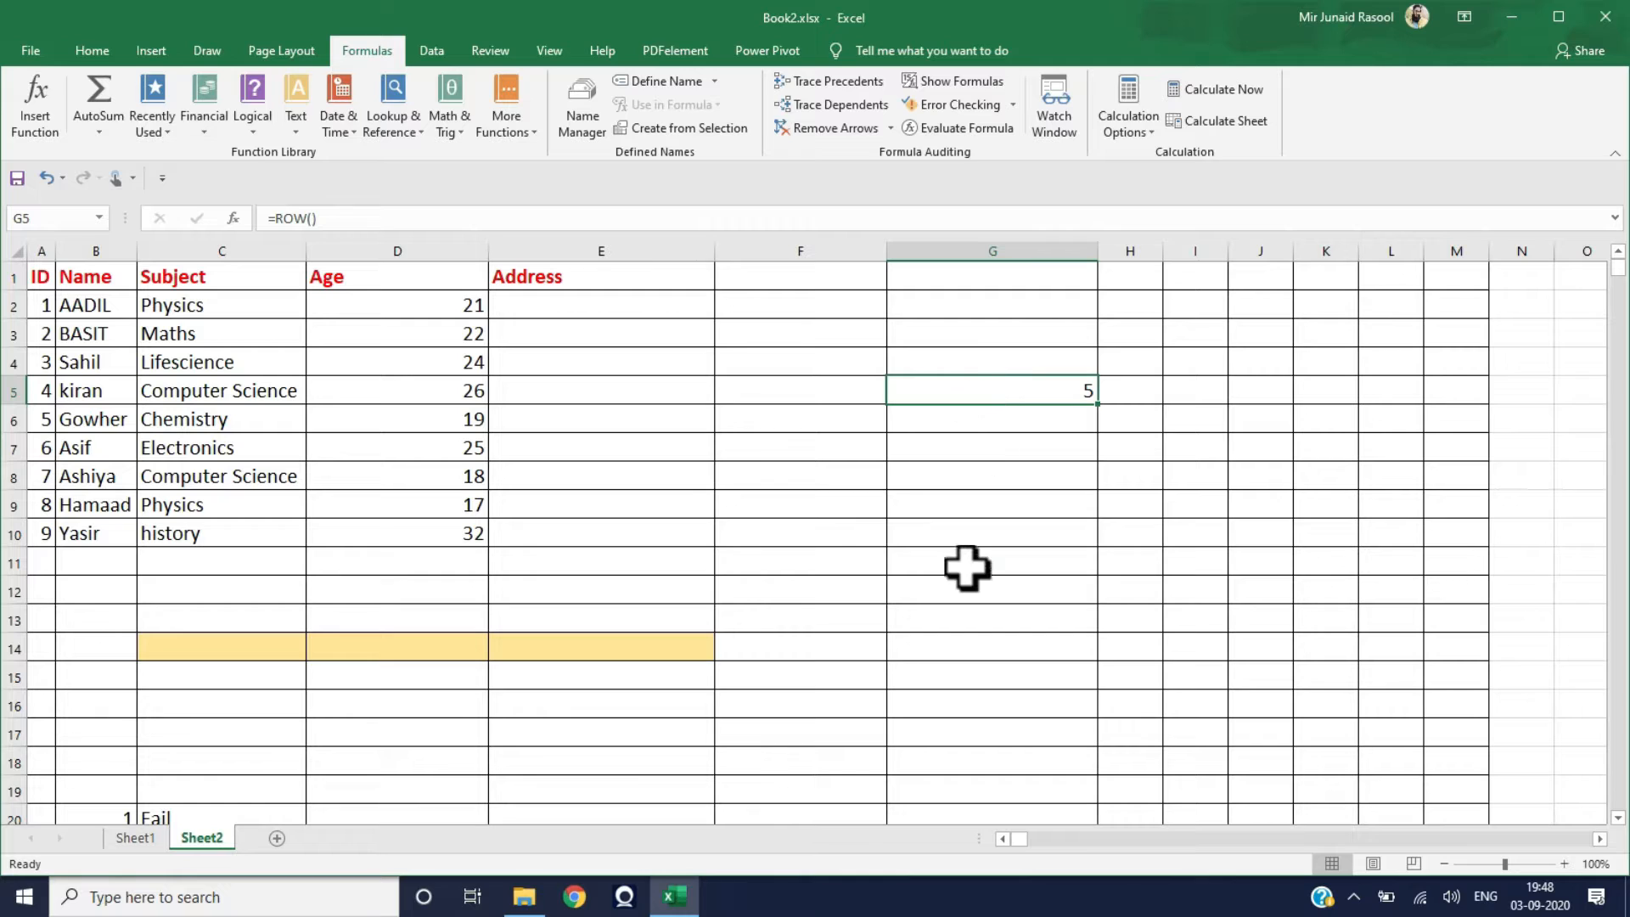
# Examine the last row of the sheet and the row-number formula in column C there
pyautogui.click(81, 560)
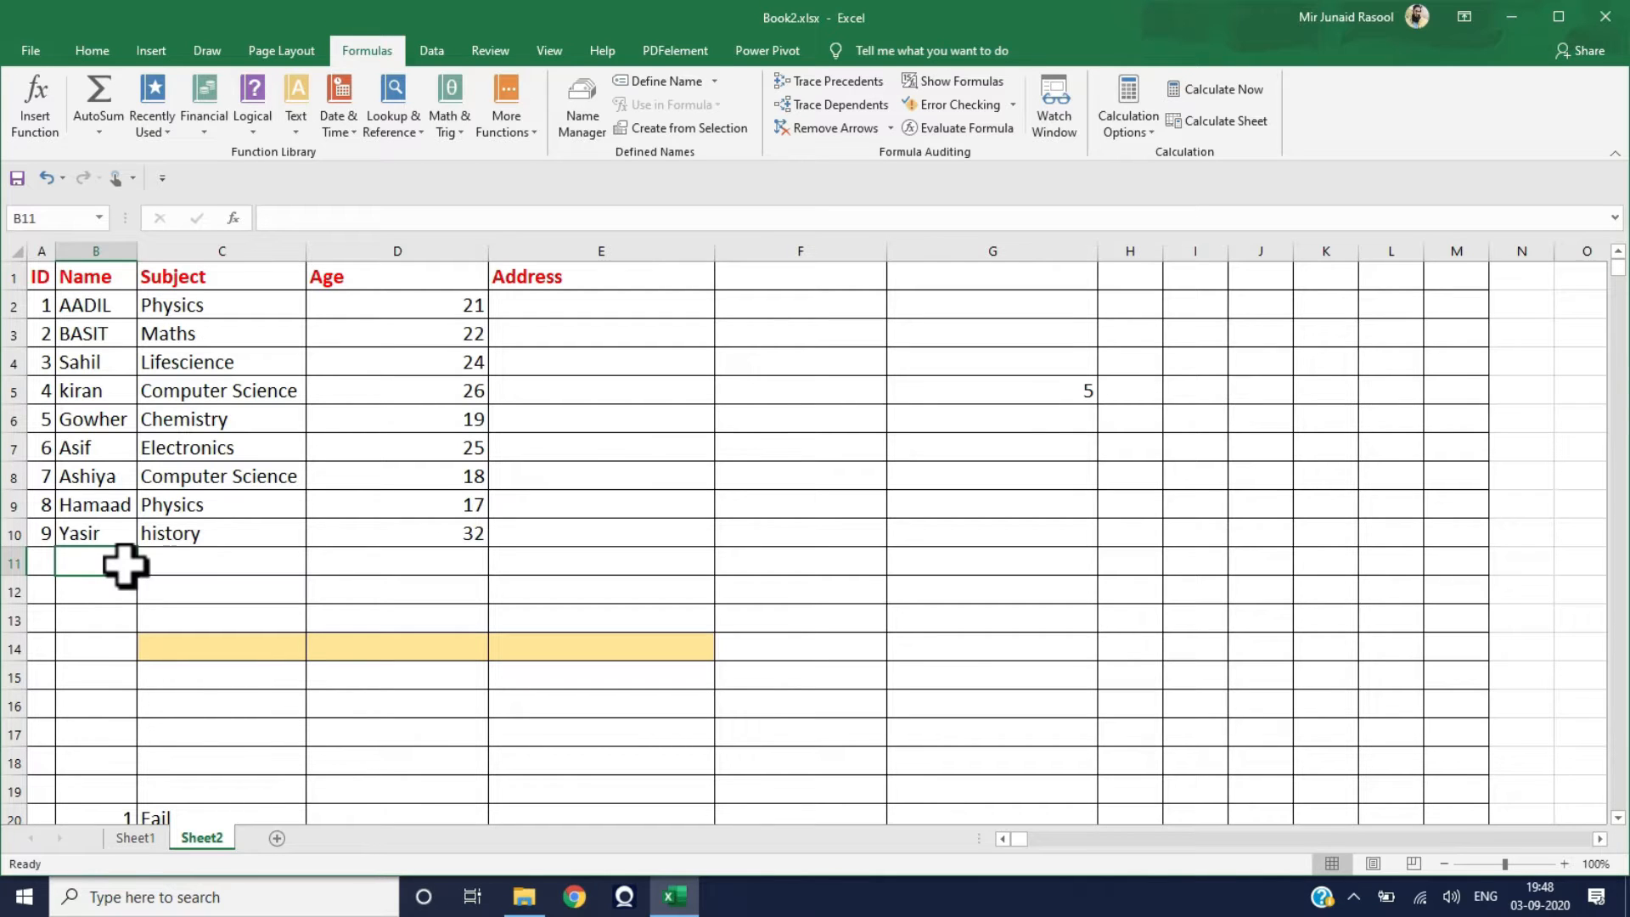
pyautogui.hotkey('ctrl', 'Down')
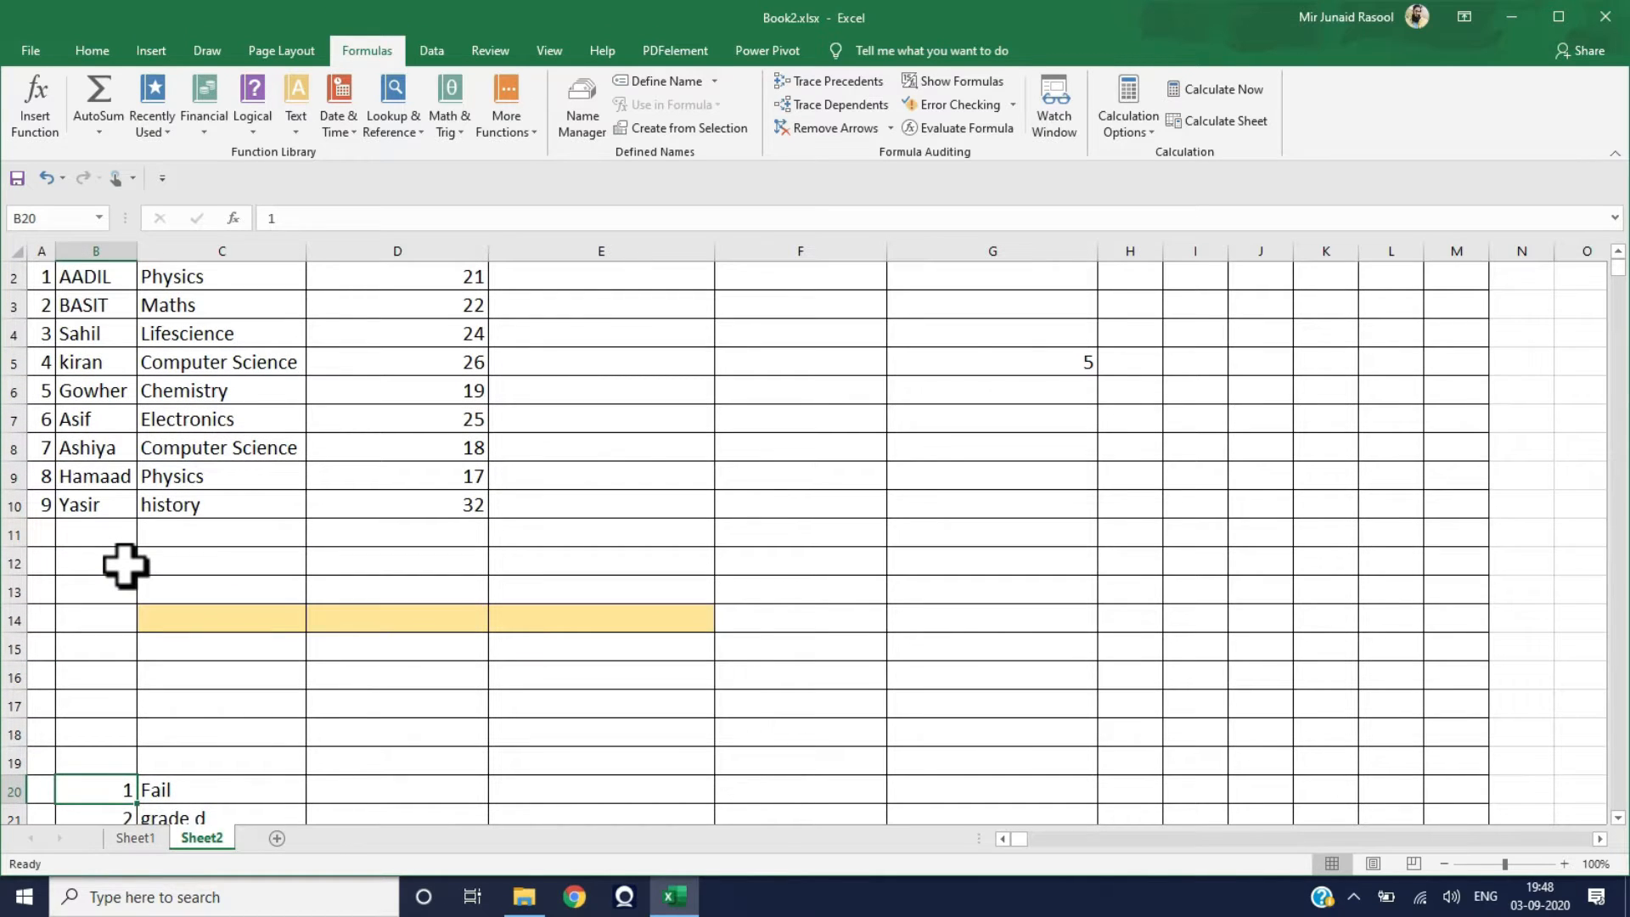
pyautogui.hotkey('ctrl', 'Down')
pyautogui.hotkey('ctrl', 'Down')
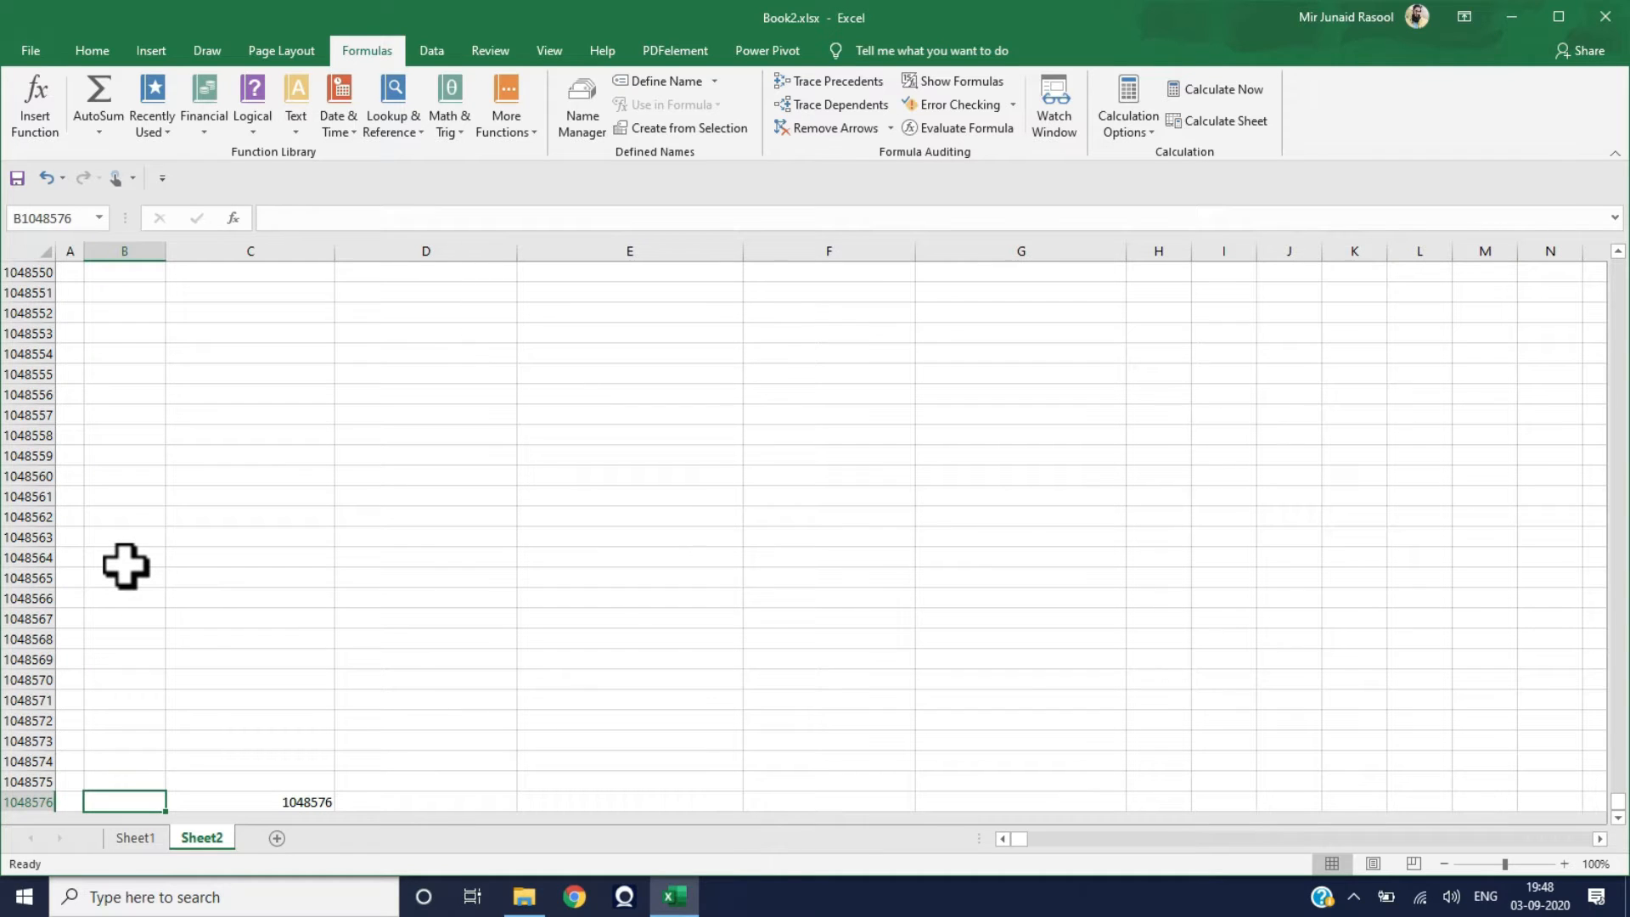
pyautogui.press('Up')
pyautogui.press('Up')
pyautogui.press('Down')
pyautogui.press('Down')
pyautogui.press('Right')
pyautogui.press('Right')
pyautogui.press('Right')
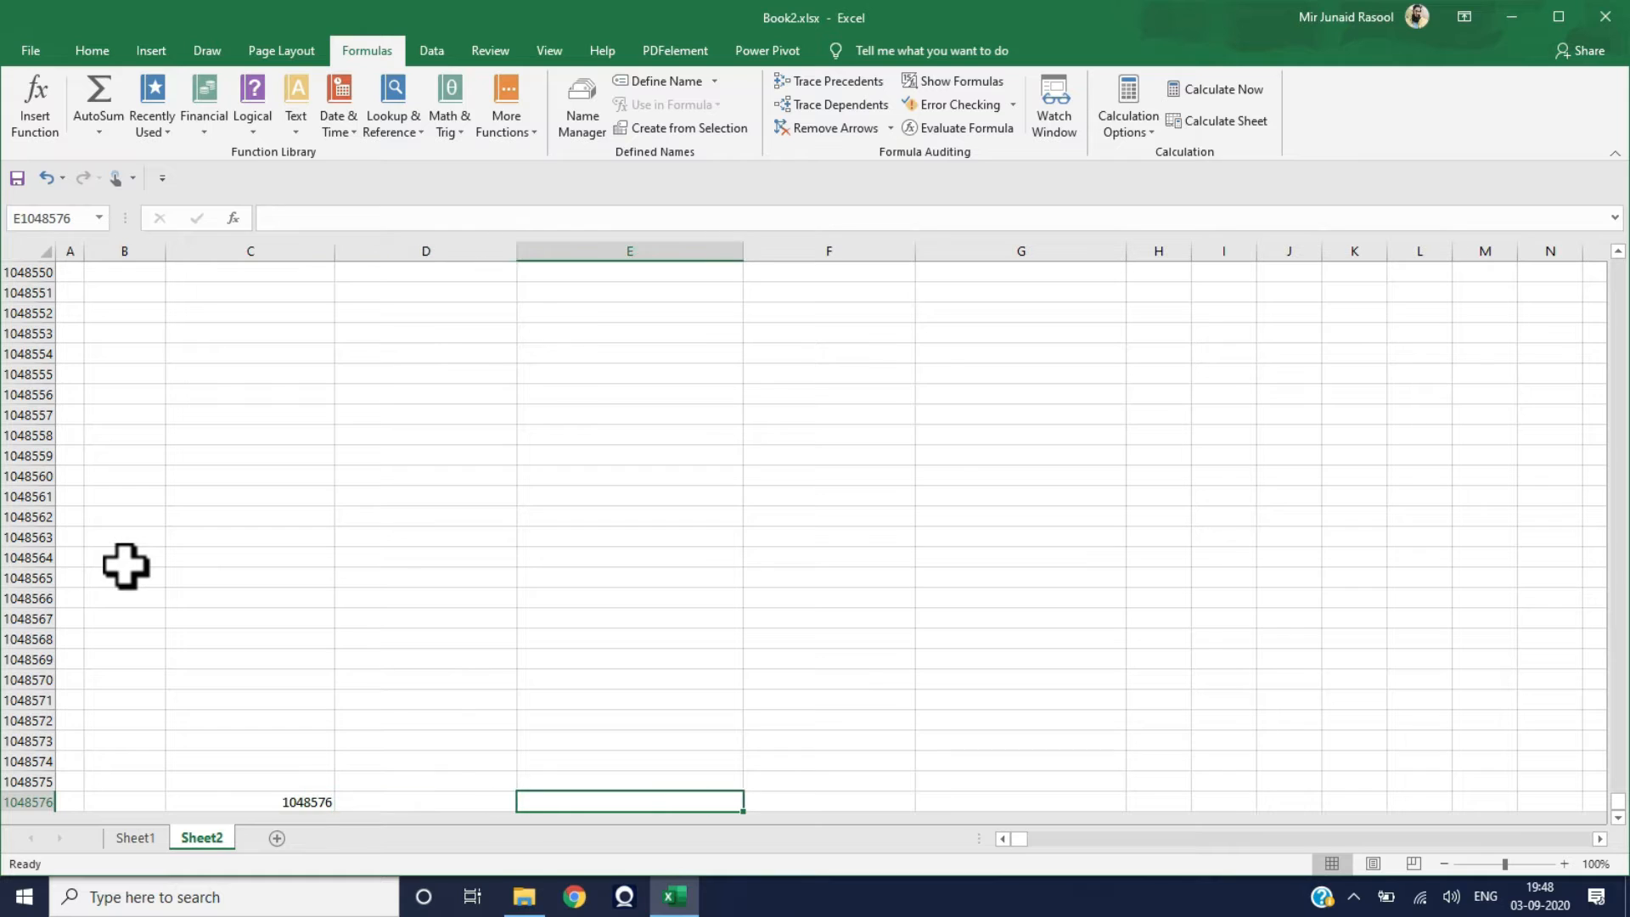
pyautogui.press('Left')
pyautogui.press('Right')
pyautogui.press('Left')
pyautogui.press('Left')
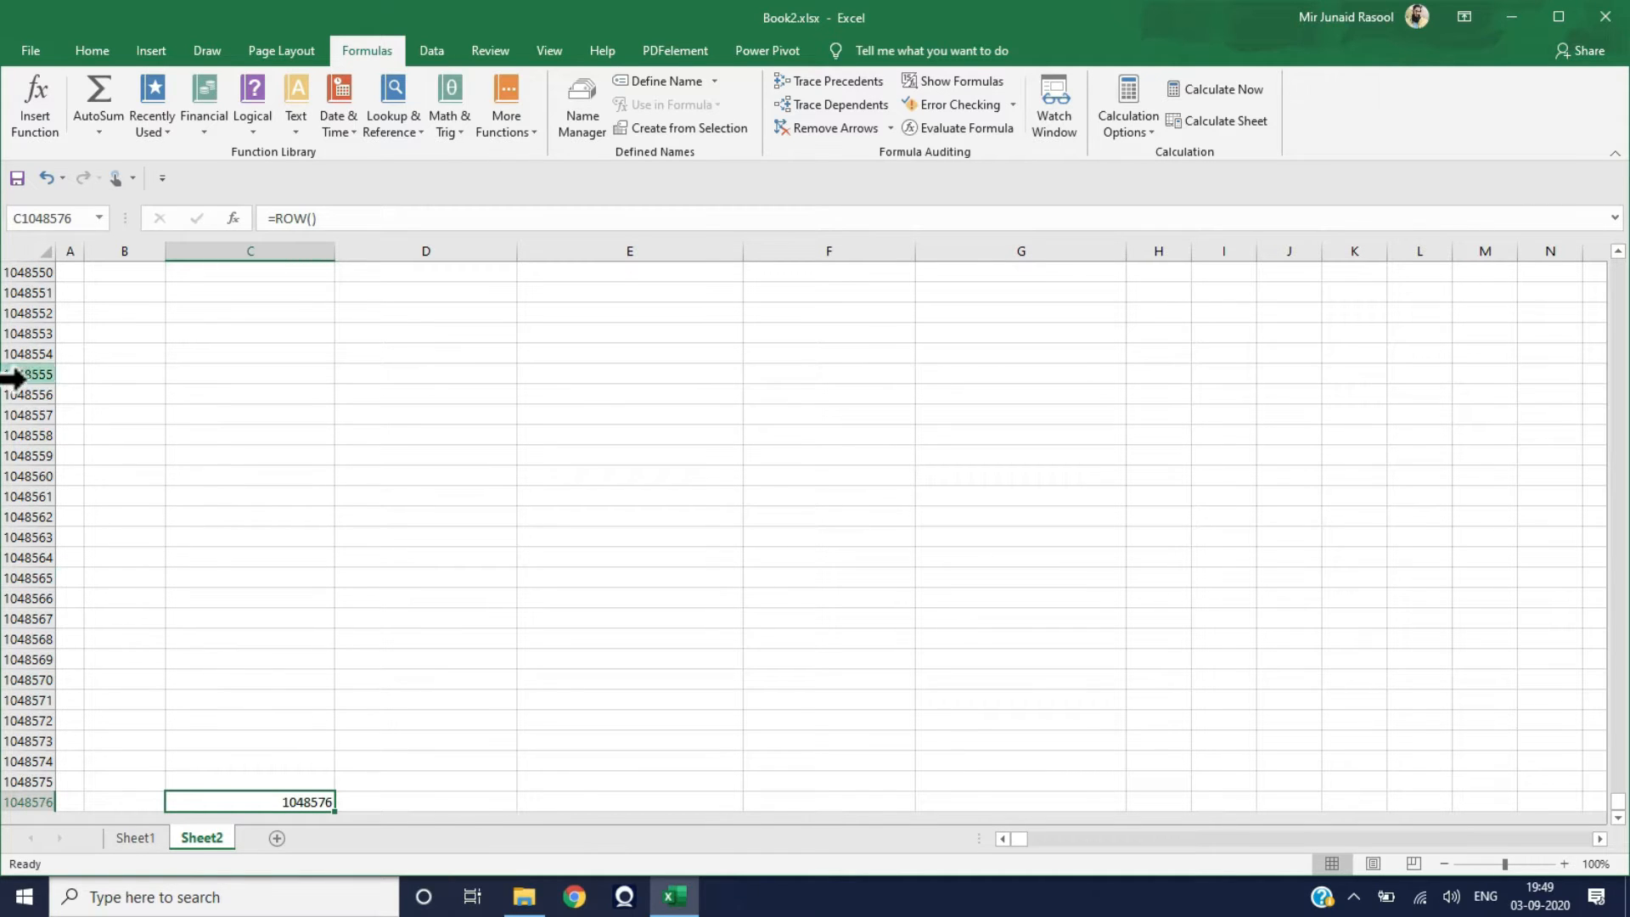
# Enter the formula =COLUMN() in cell XFD1, the first cell of the sheet's last column
pyautogui.hotkey('ctrl', 'Right')
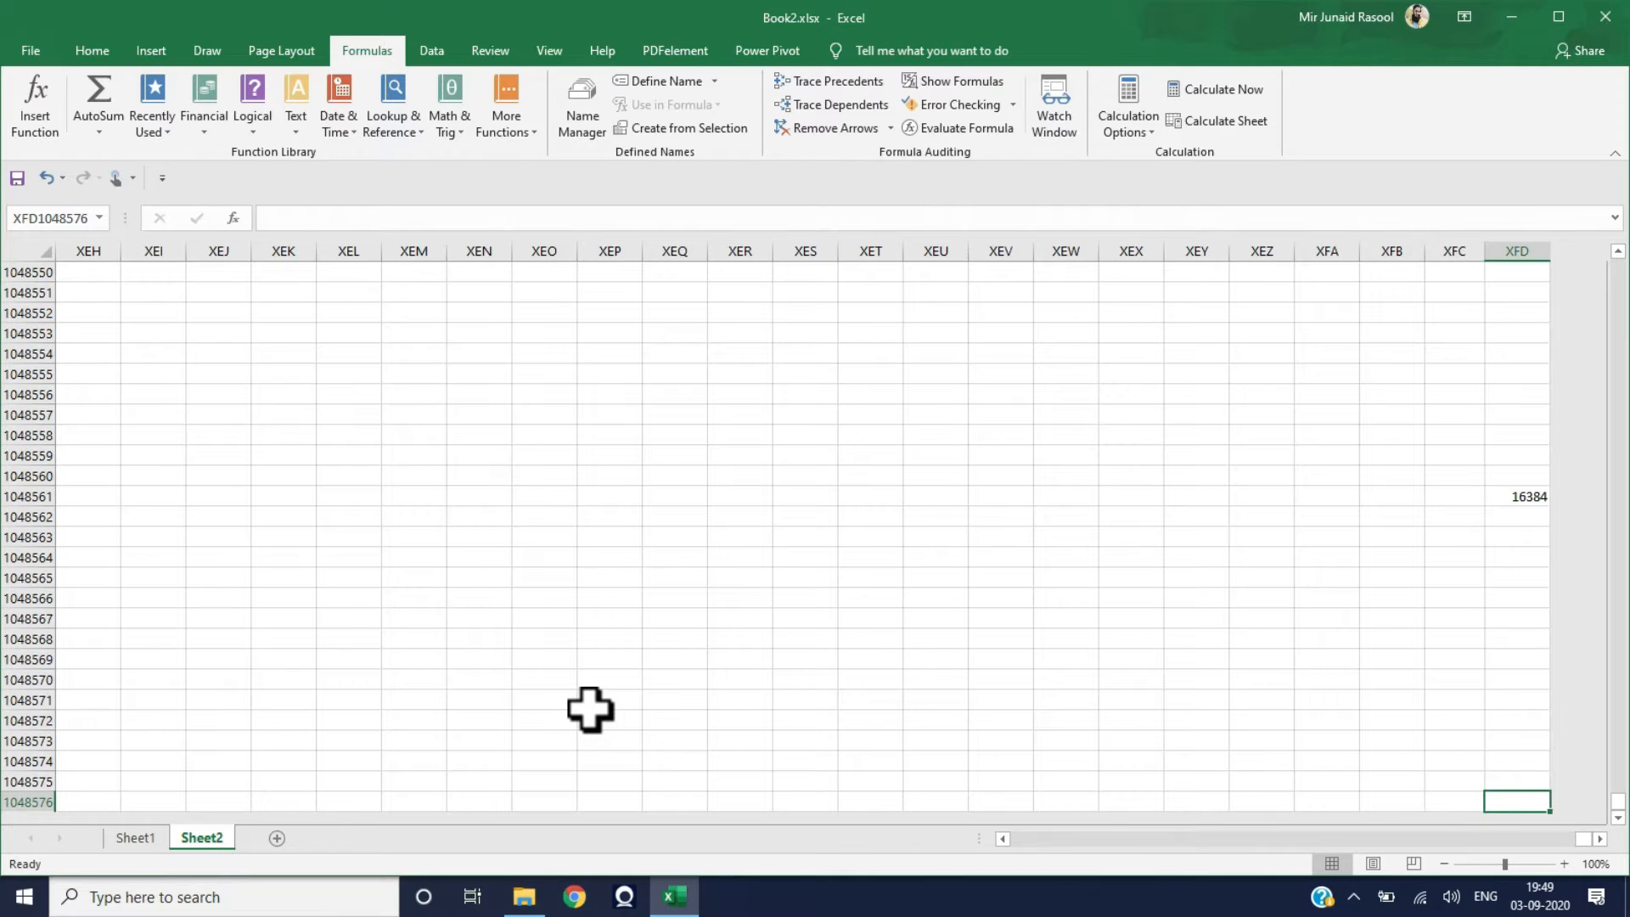
pyautogui.hotkey('ctrl', 'Up')
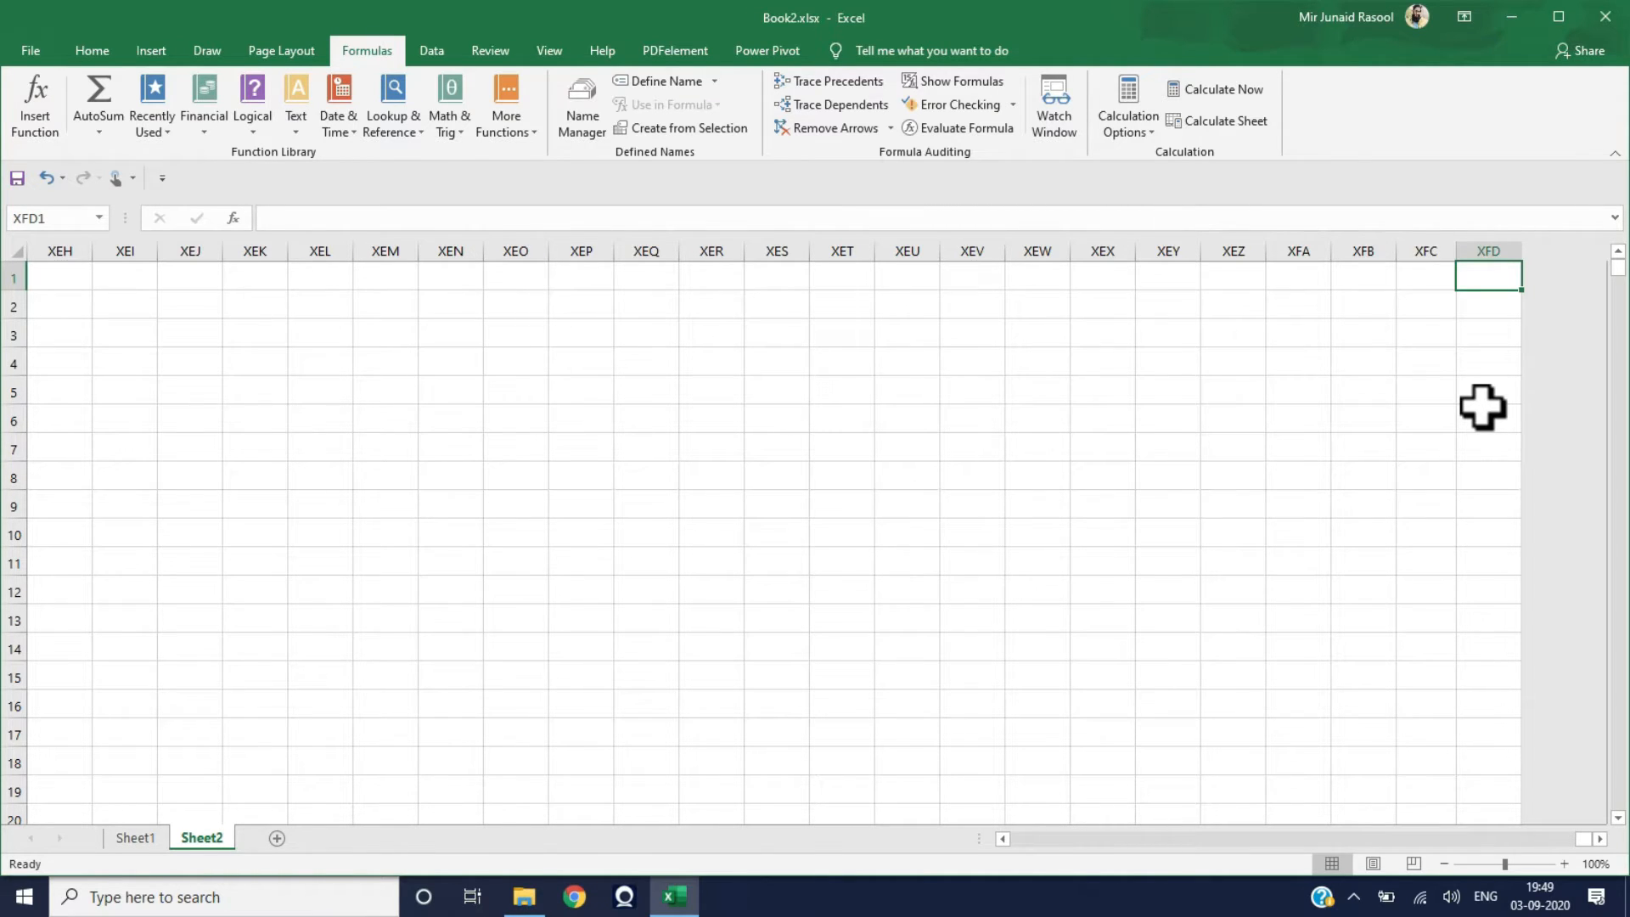
pyautogui.write('=colum')
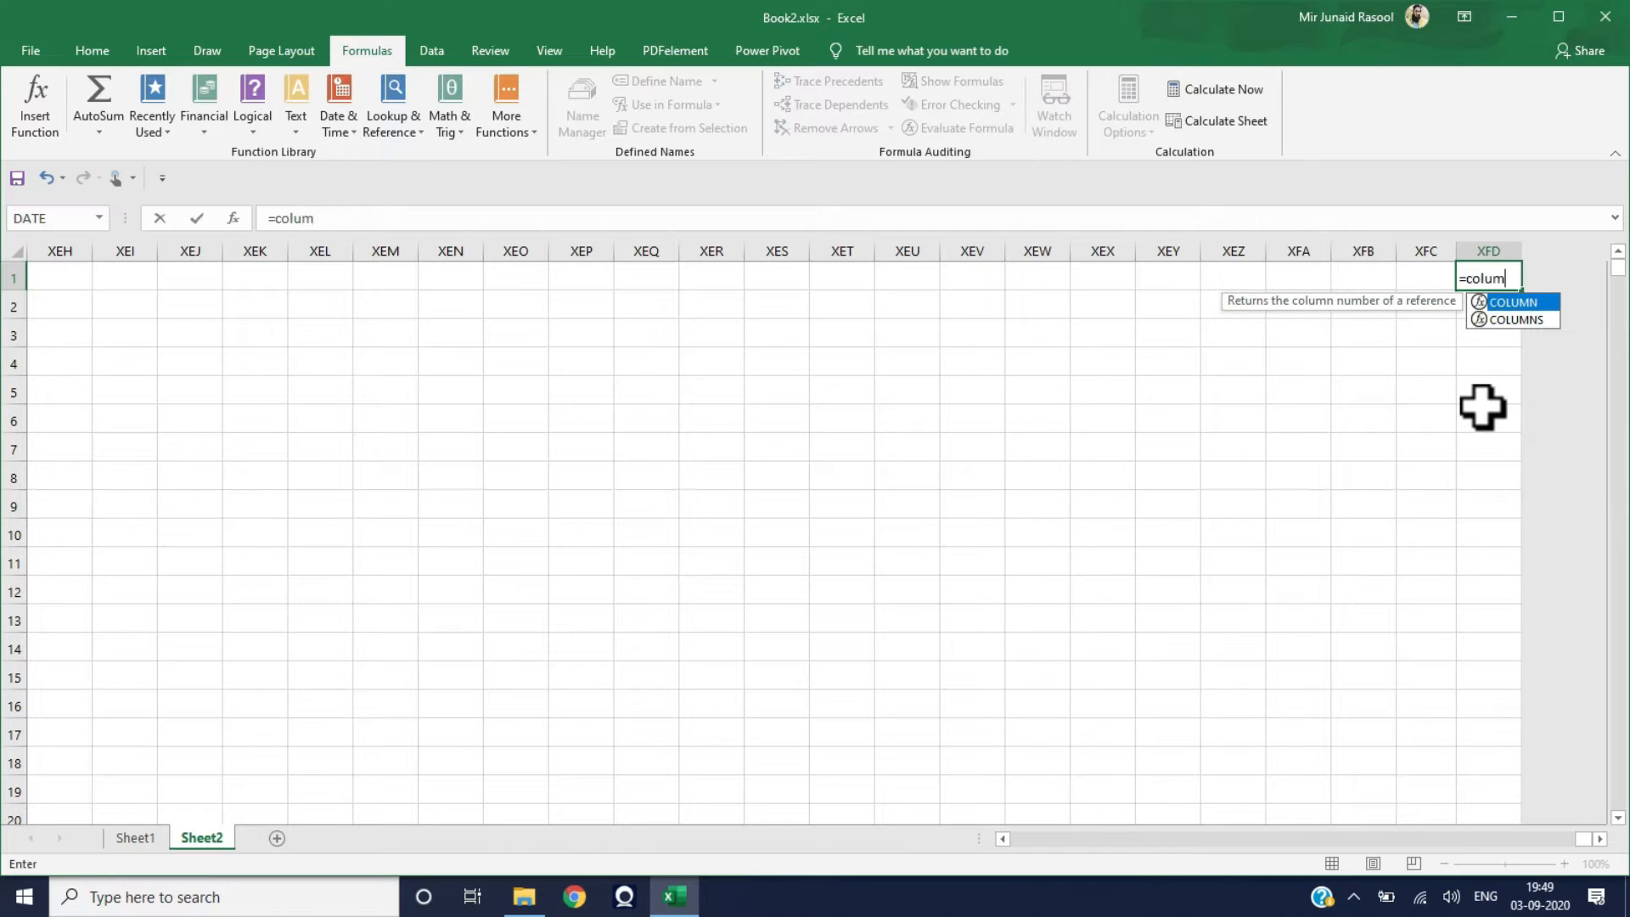
pyautogui.write('n(')
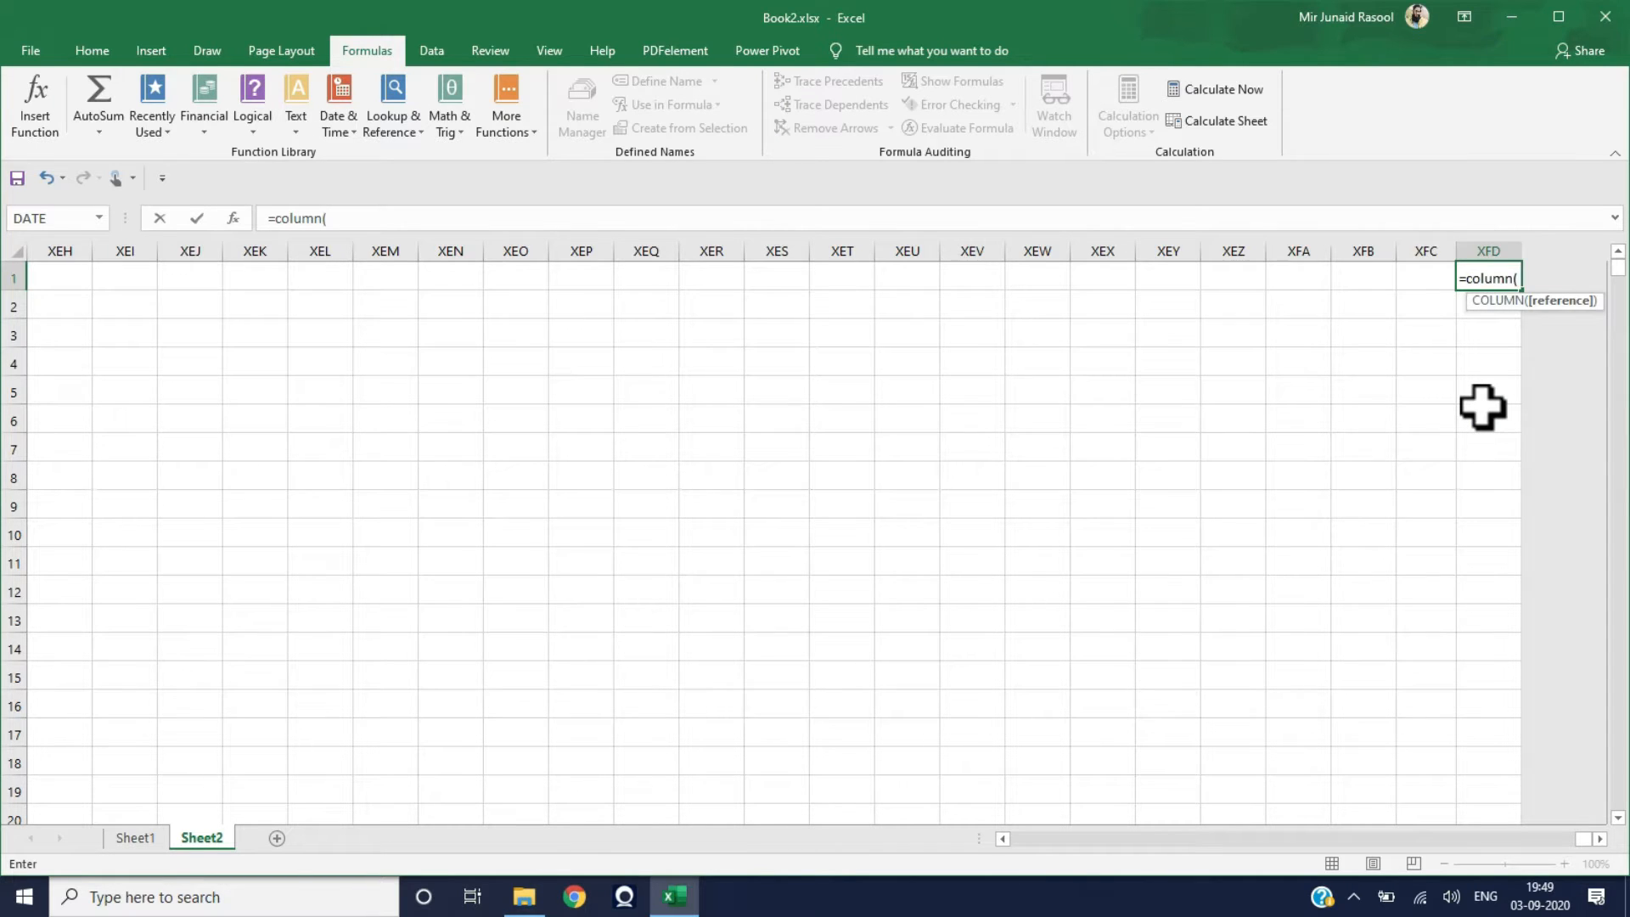
pyautogui.write(')')
pyautogui.press('Return')
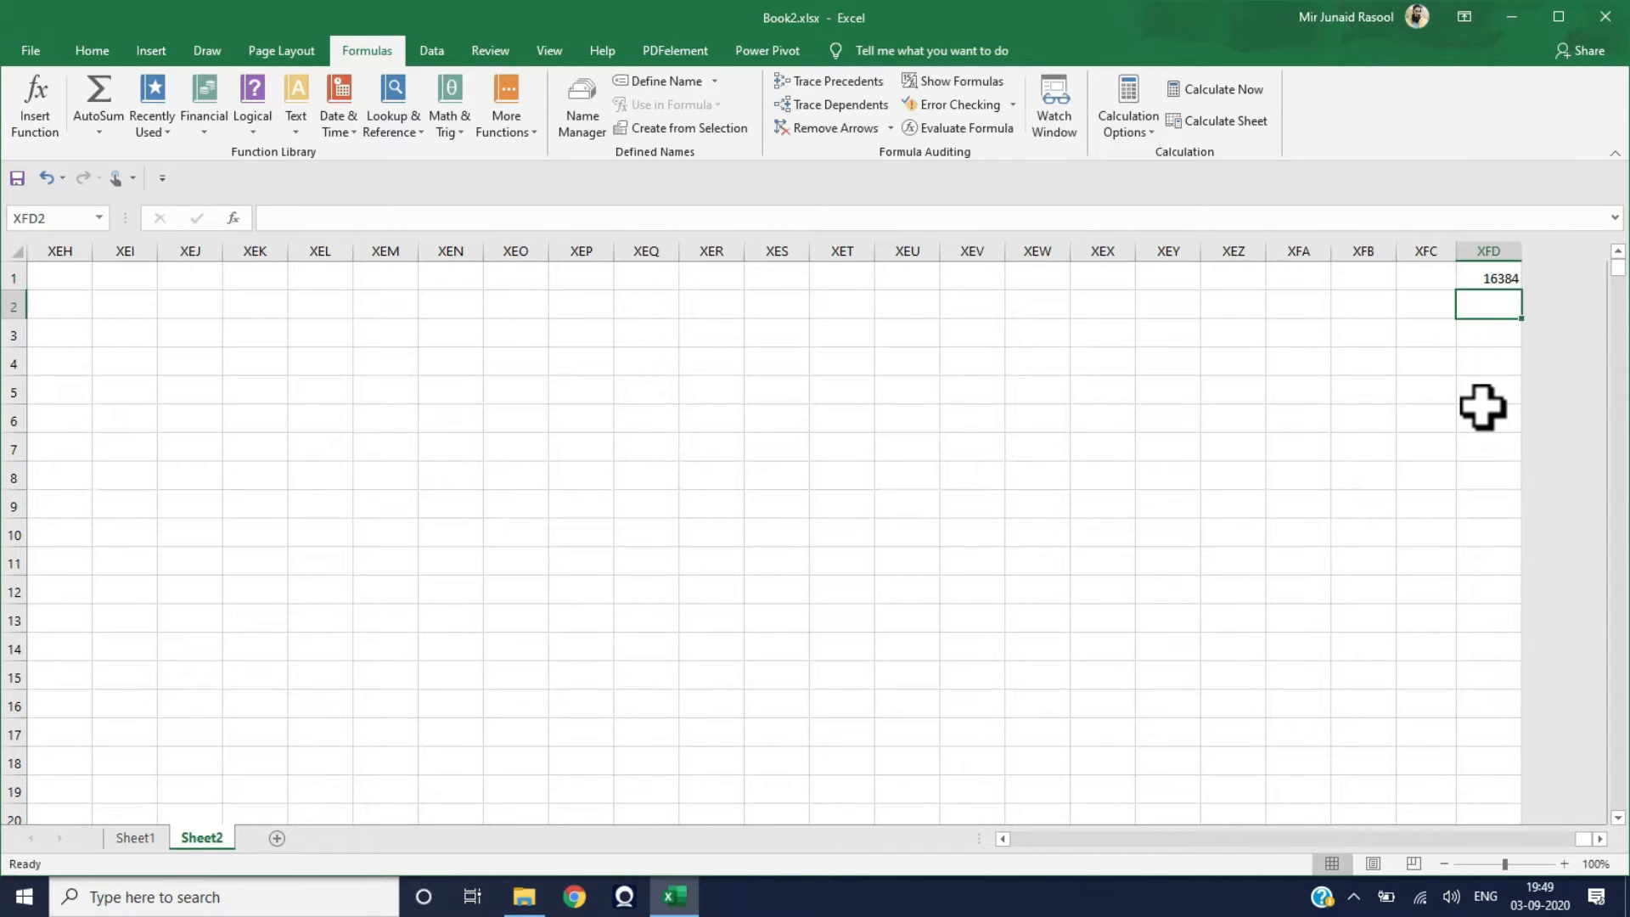
pyautogui.moveTo(1459, 258); pyautogui.dragTo(1453, 258)
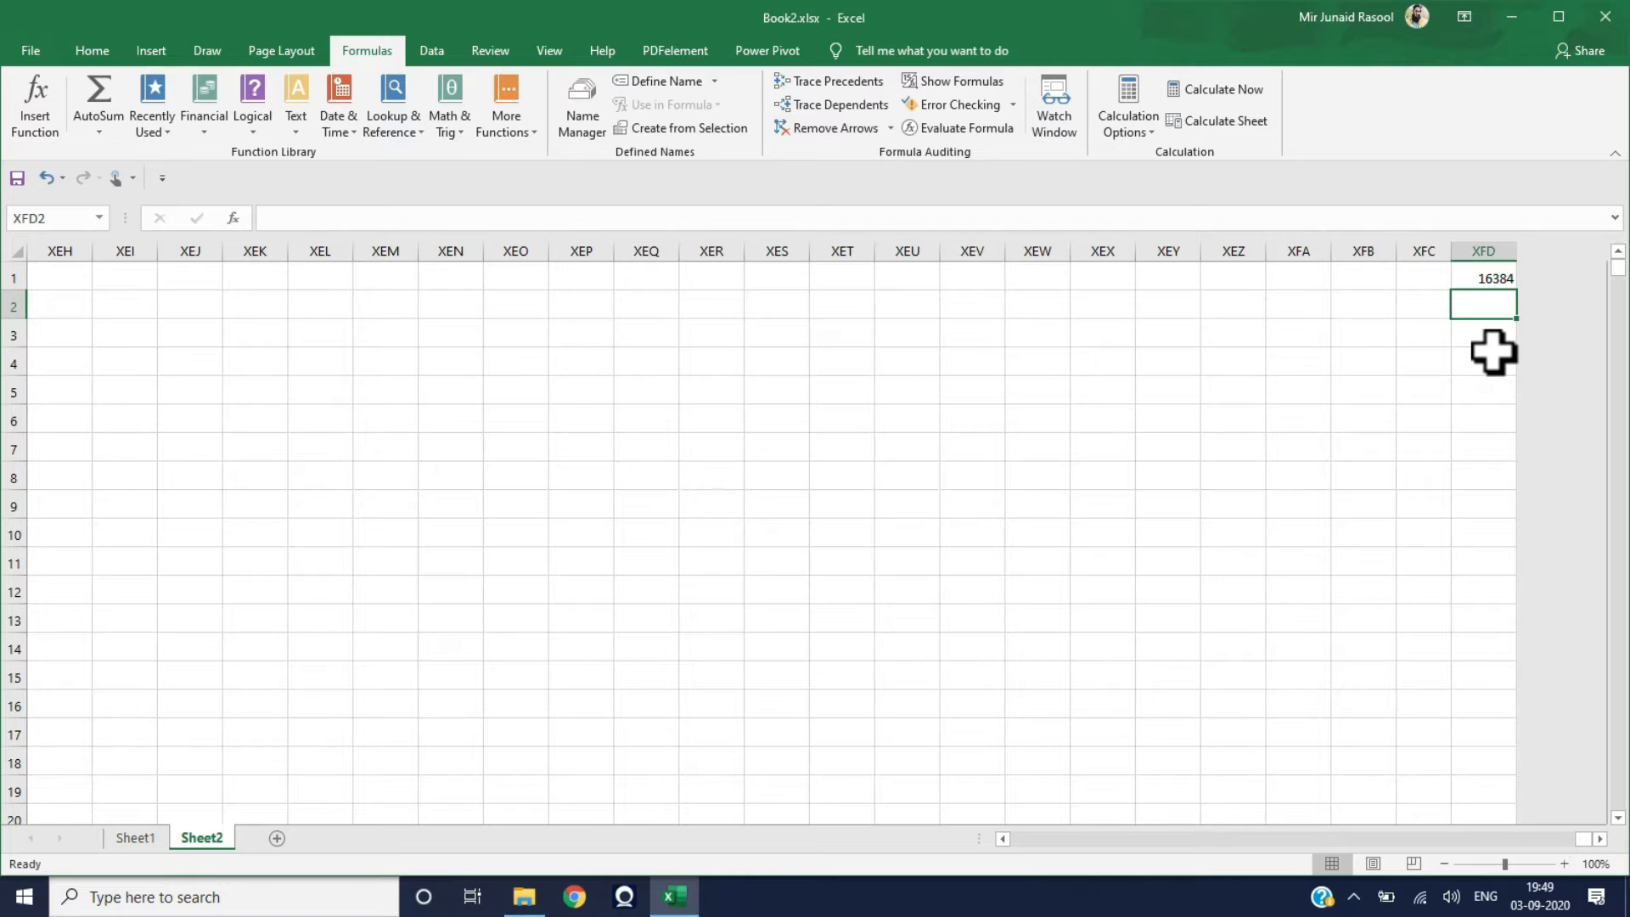
# Return to the student table at the start of the sheet and review the ROW formula in cell G5
pyautogui.hotkey('ctrl', 'Left')
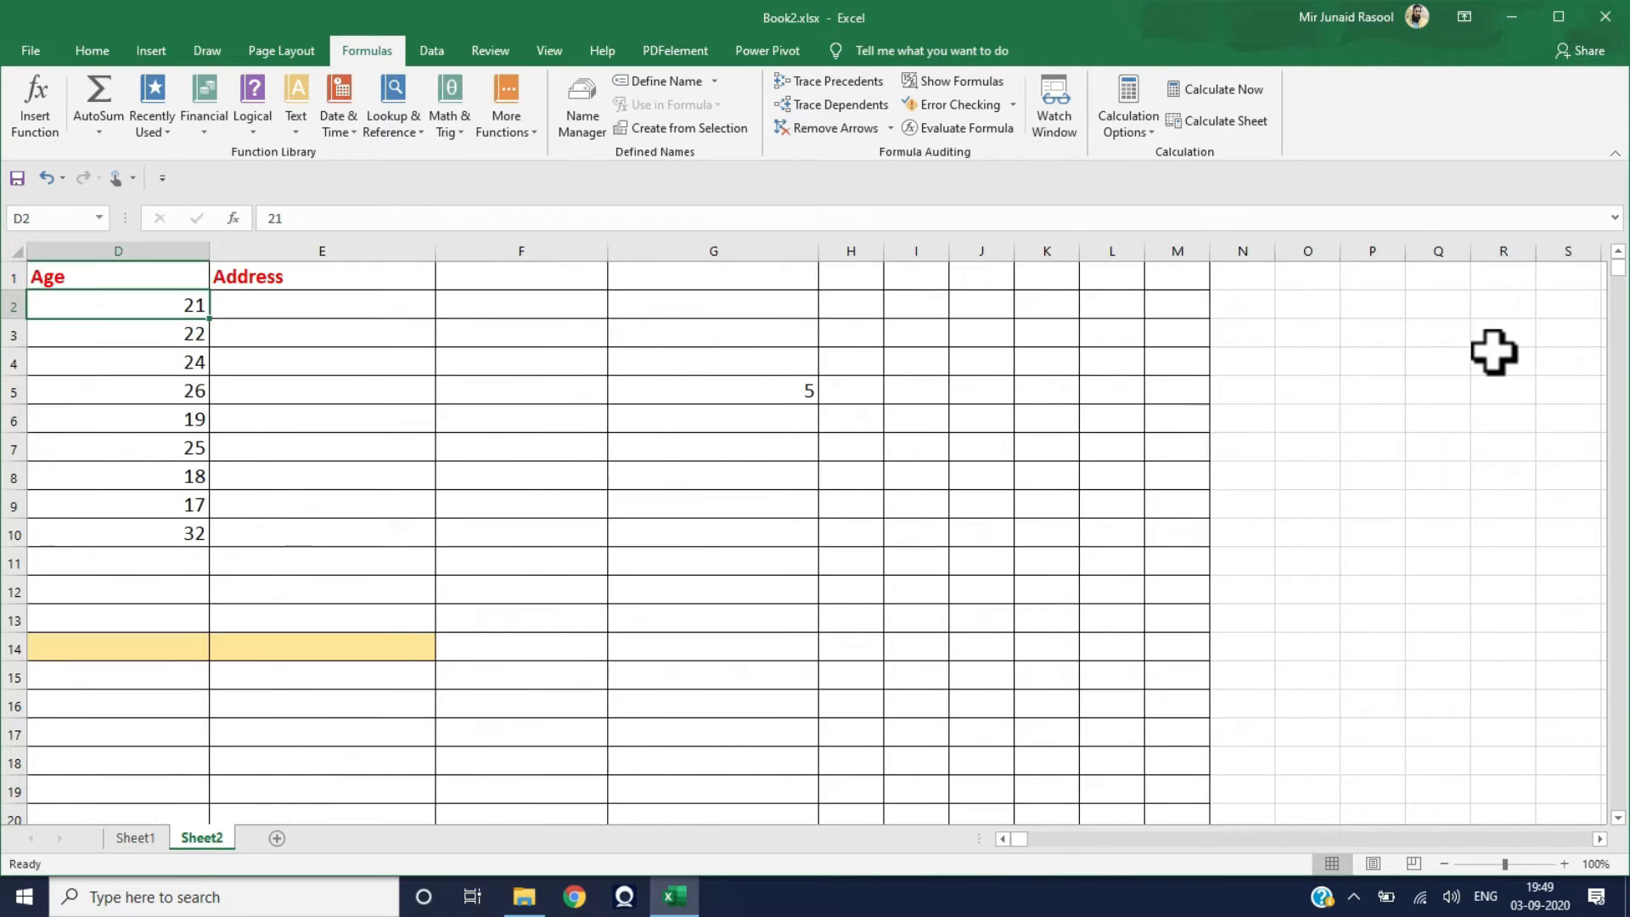
pyautogui.hotkey('ctrl', 'Left')
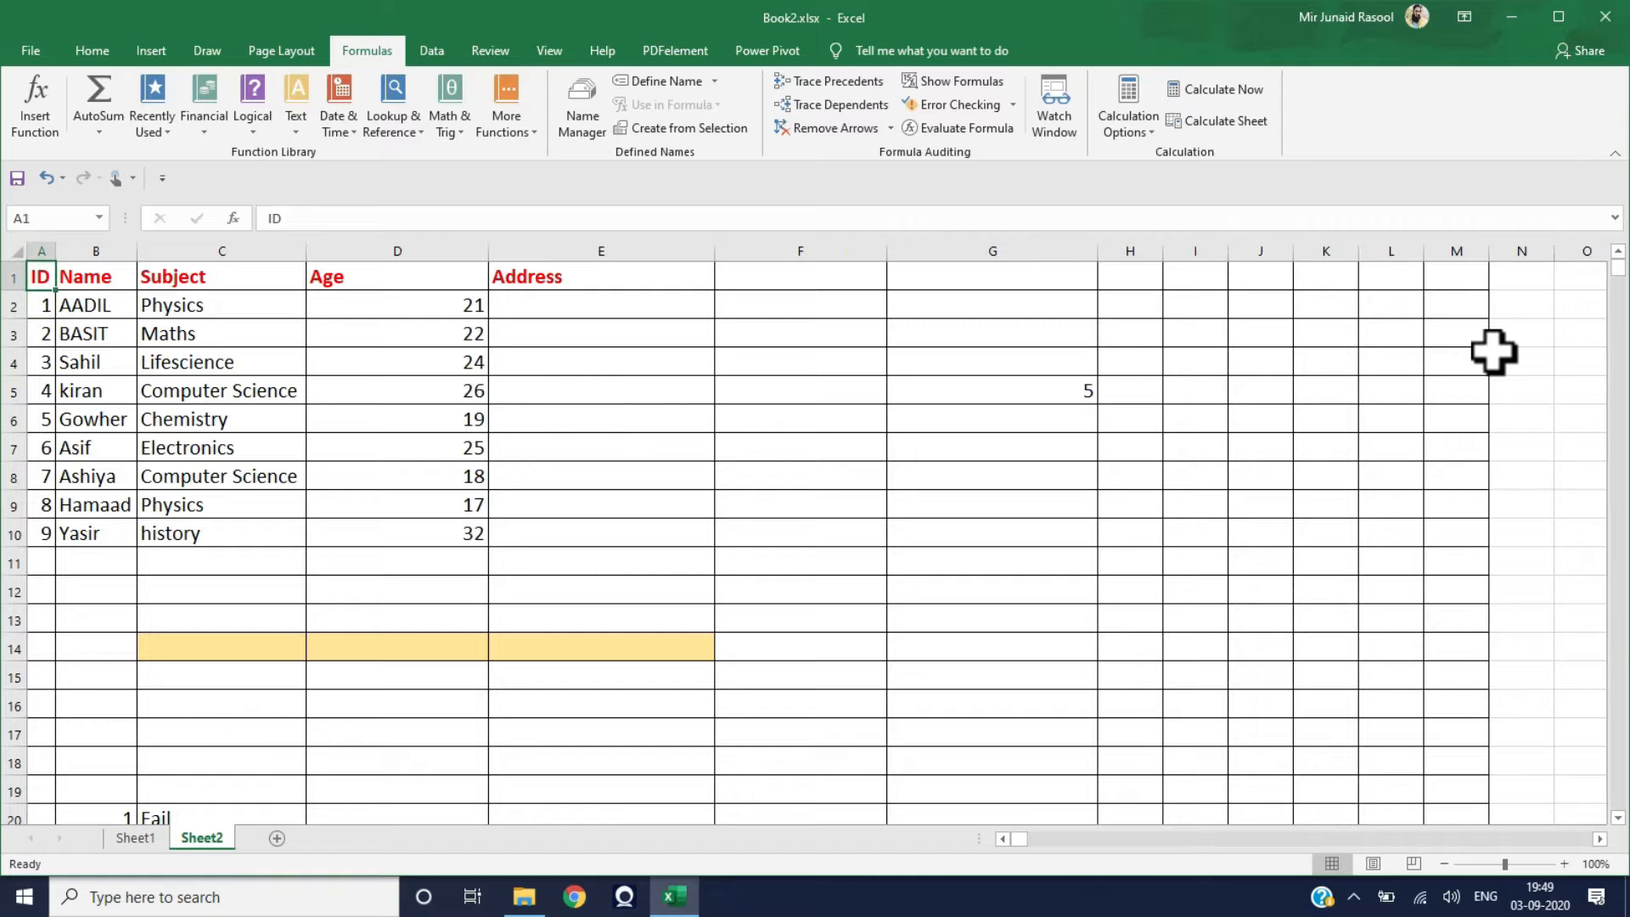
pyautogui.press('Down')
pyautogui.press('Right')
pyautogui.press('Right')
pyautogui.press('Right')
pyautogui.press('Right')
pyautogui.press('Right')
pyautogui.press('Right')
pyautogui.press('Right')
pyautogui.press('Right')
pyautogui.press('Right')
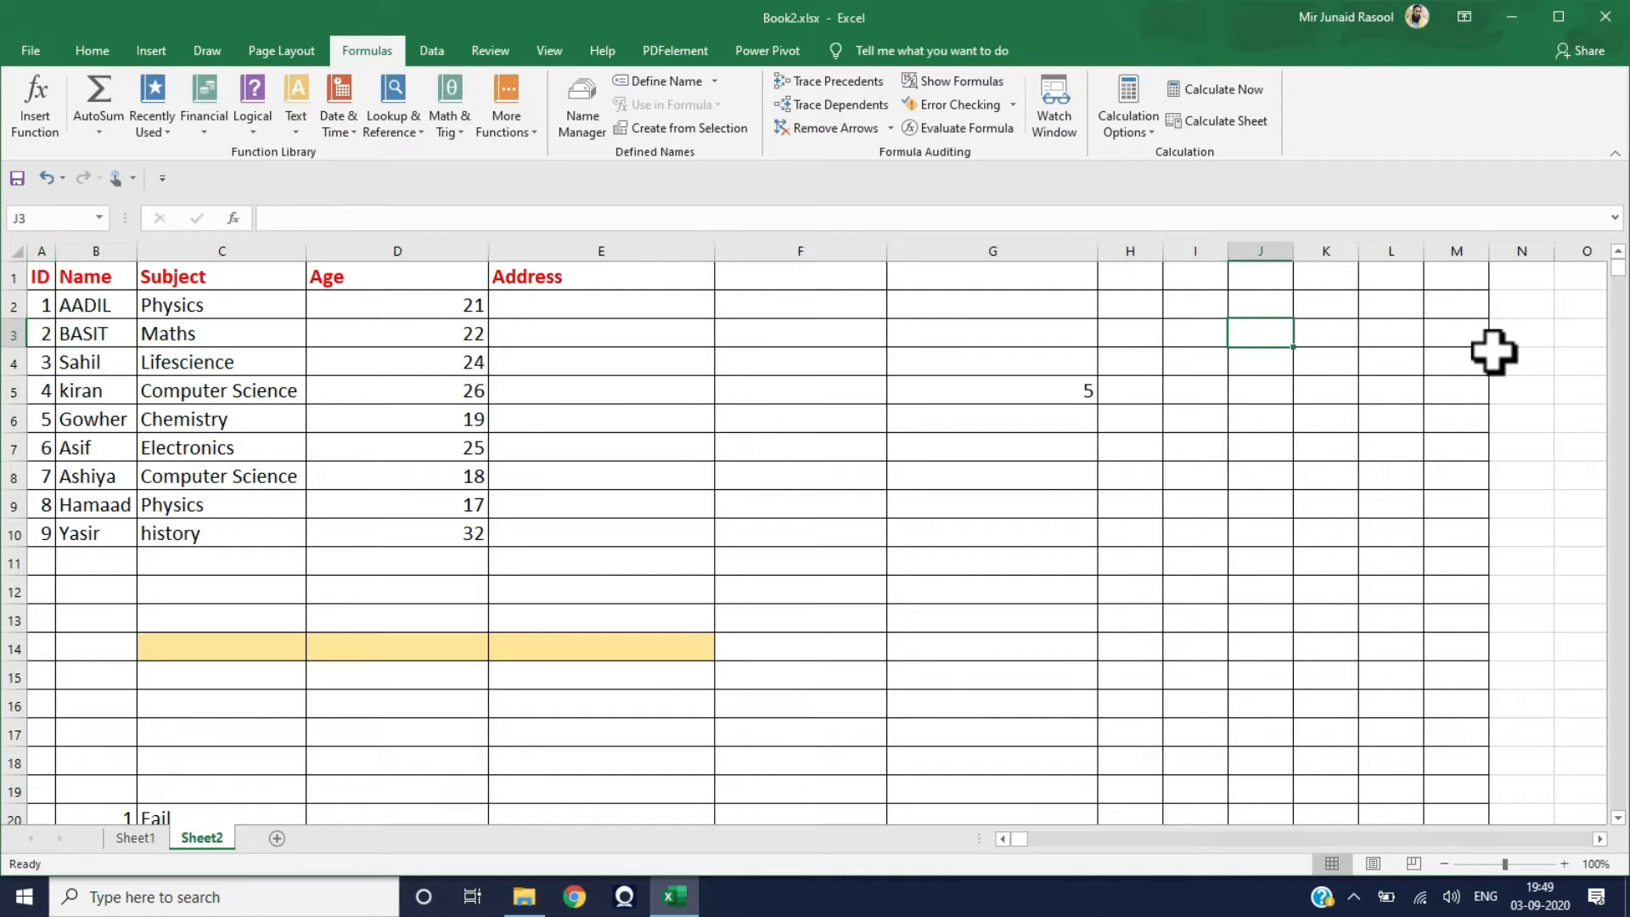
pyautogui.press('Left')
pyautogui.press('Left')
pyautogui.press('Left')
pyautogui.press('Down')
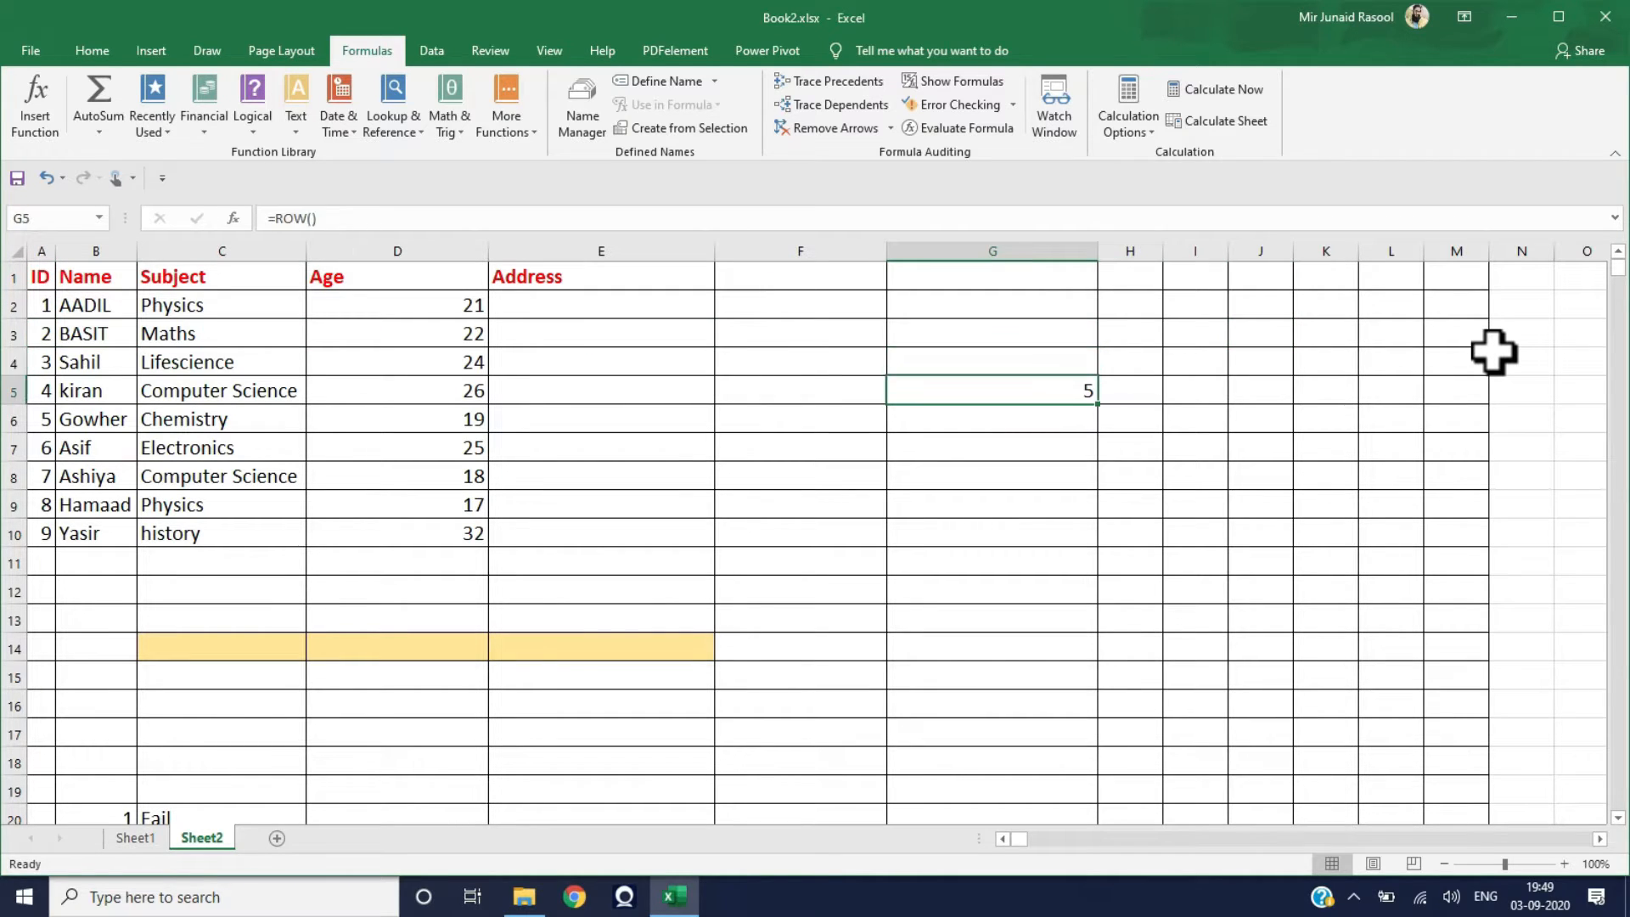
pyautogui.press('Up')
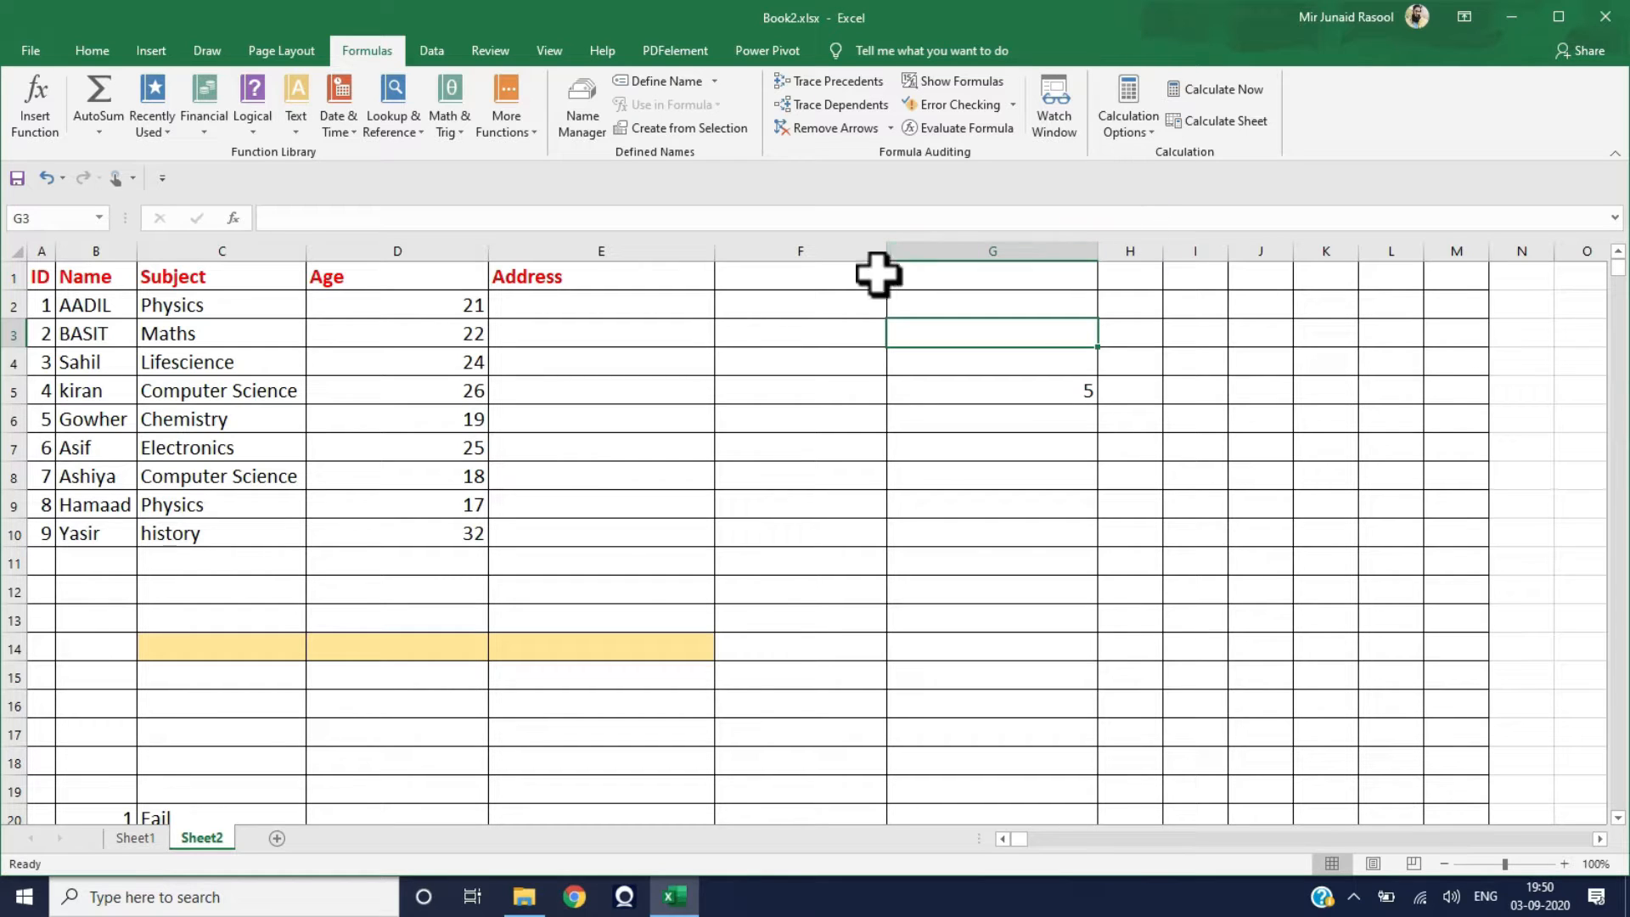
# Enter the number 1 in cell G1 and reselect that cell
pyautogui.click(934, 276)
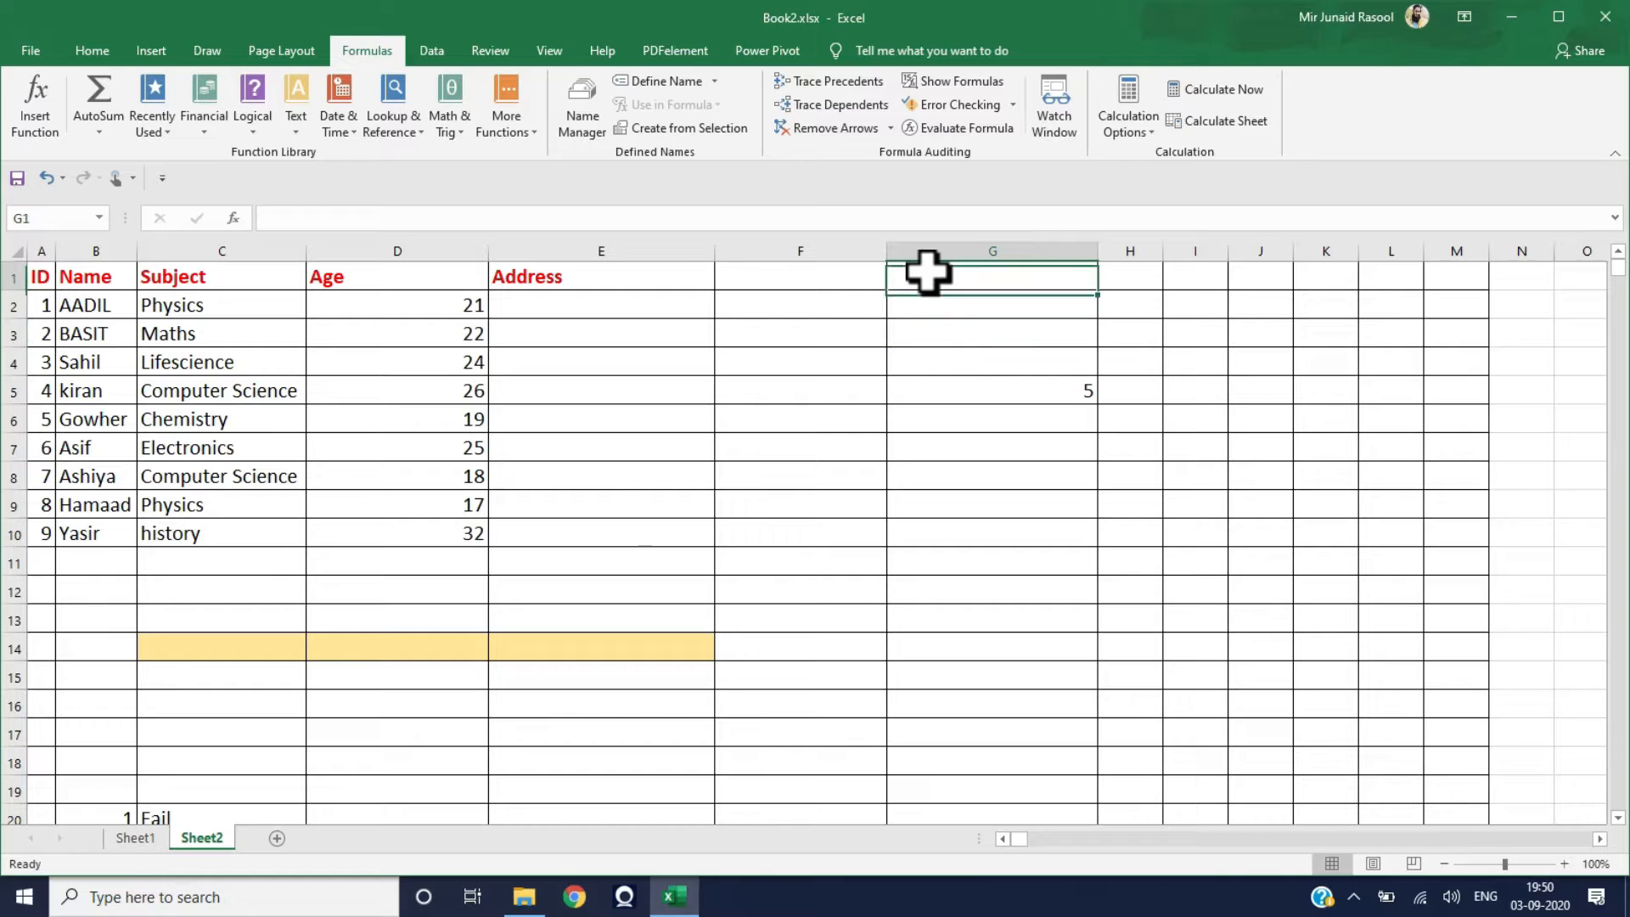
pyautogui.click(805, 280)
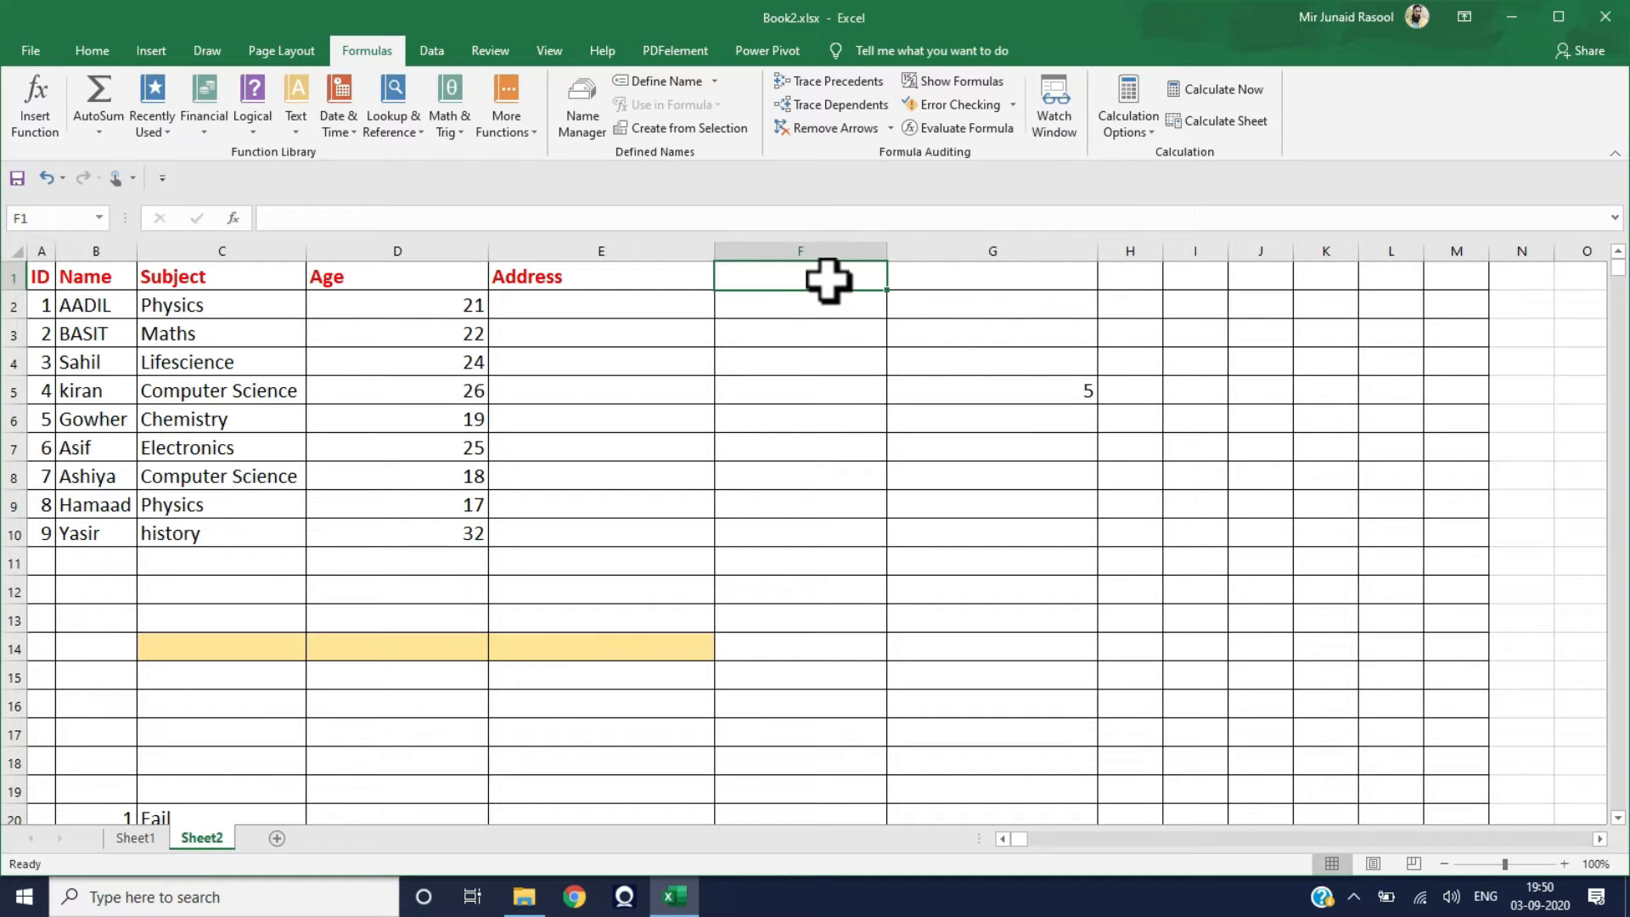
pyautogui.click(957, 281)
pyautogui.write('1')
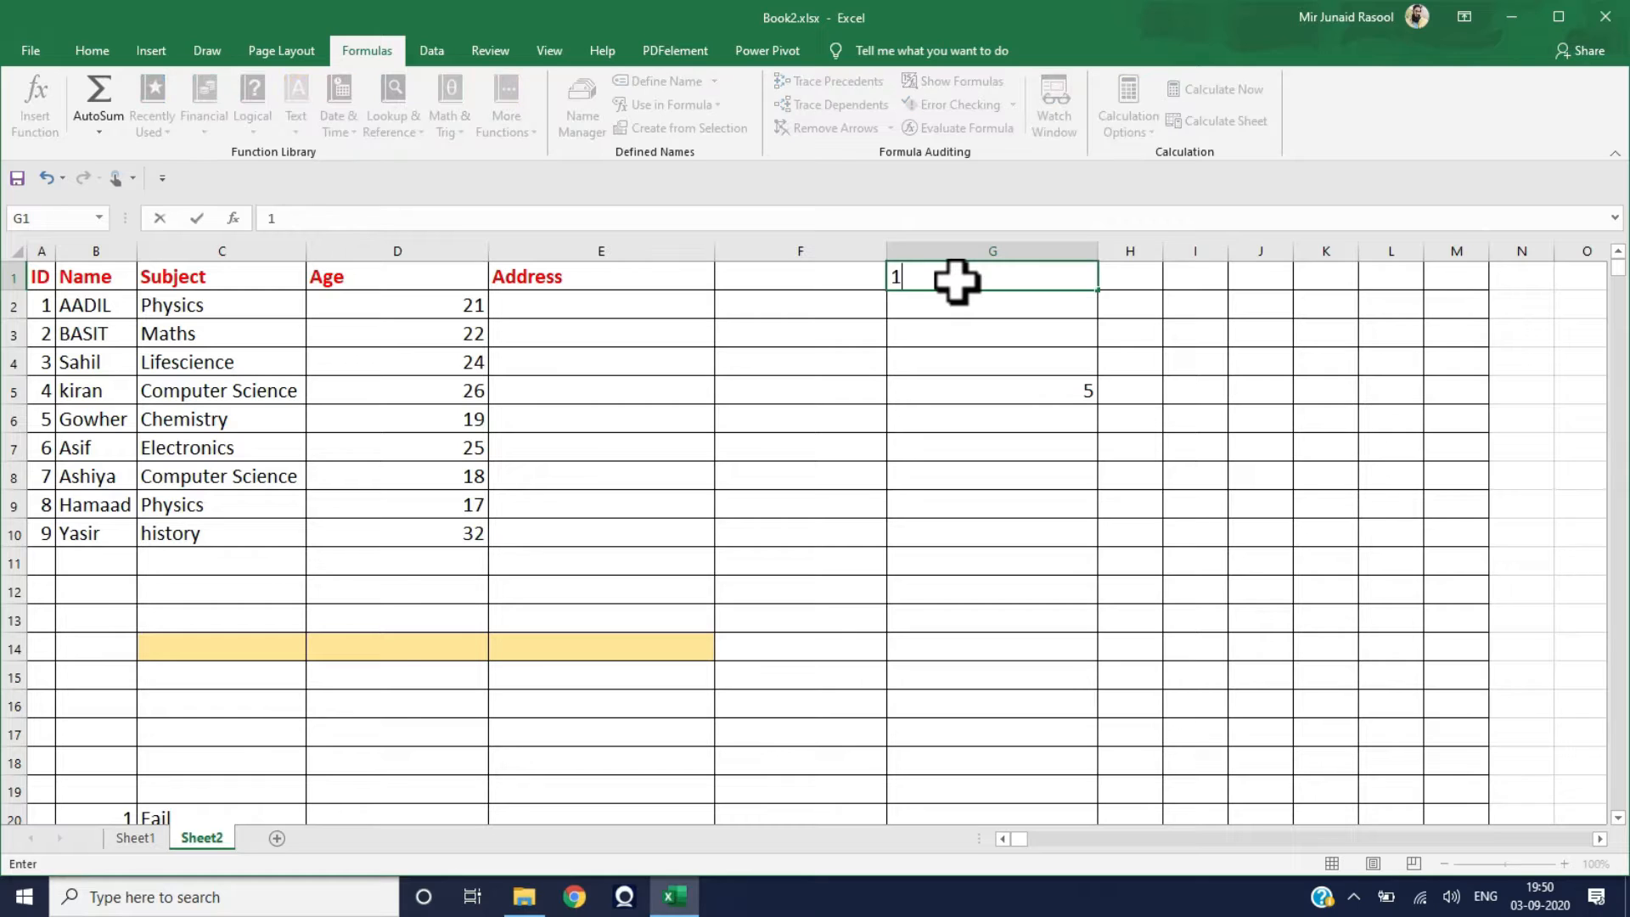
pyautogui.press('Return')
pyautogui.click(1004, 274)
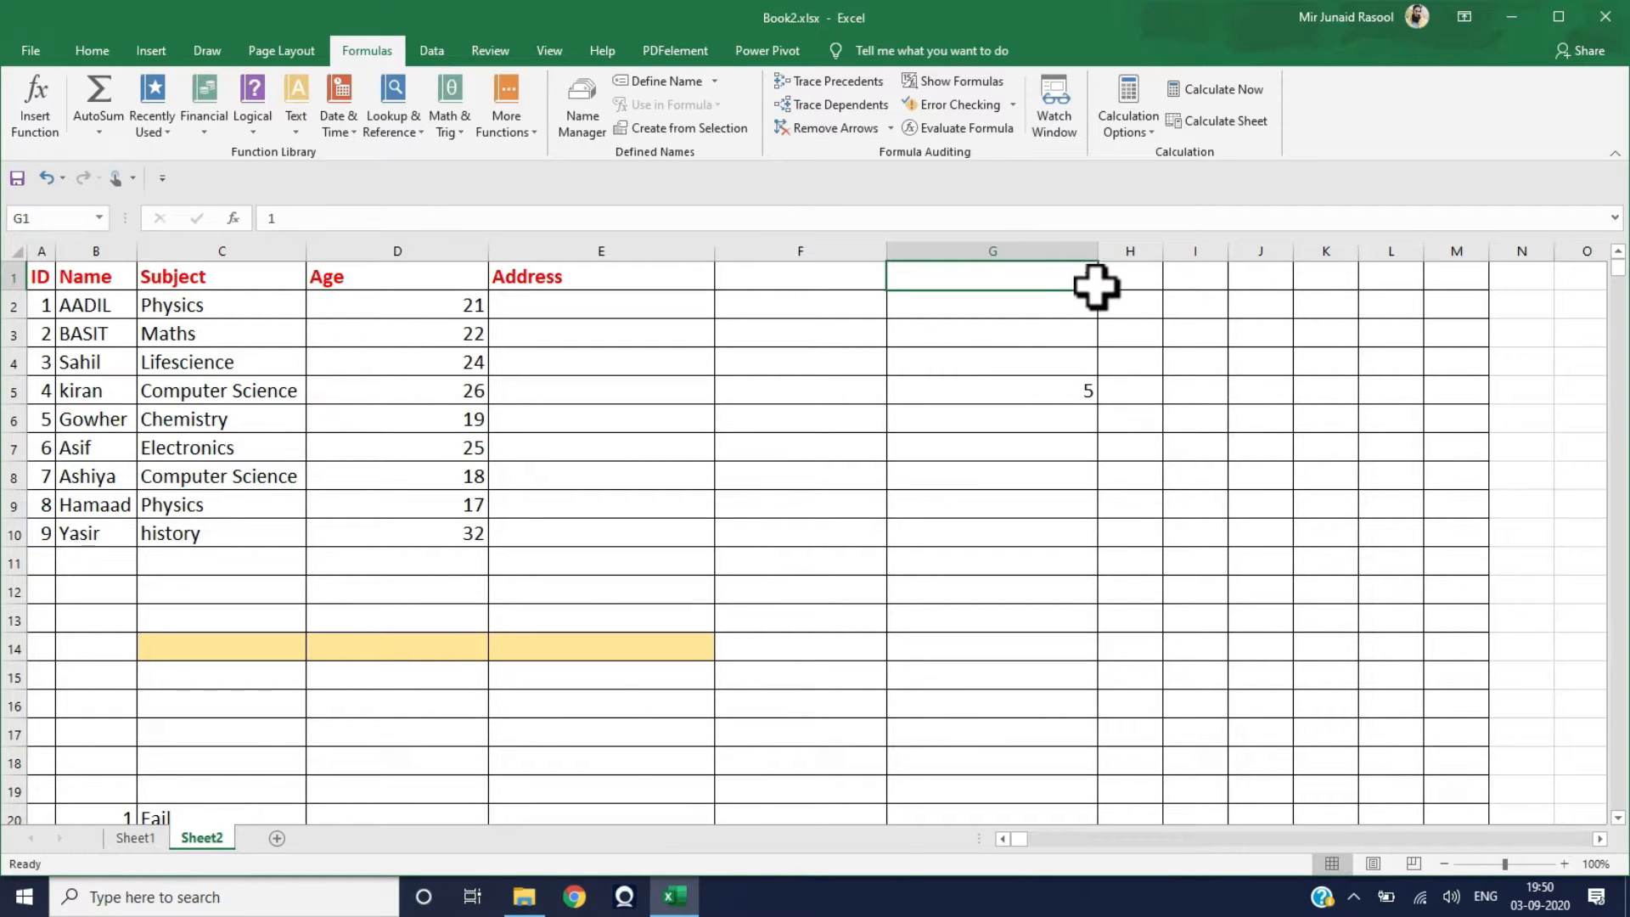
pyautogui.moveTo(1096, 287)
pyautogui.mouseDown()
pyautogui.moveTo(1095, 342)
pyautogui.moveTo(1095, 284)
pyautogui.mouseUp()
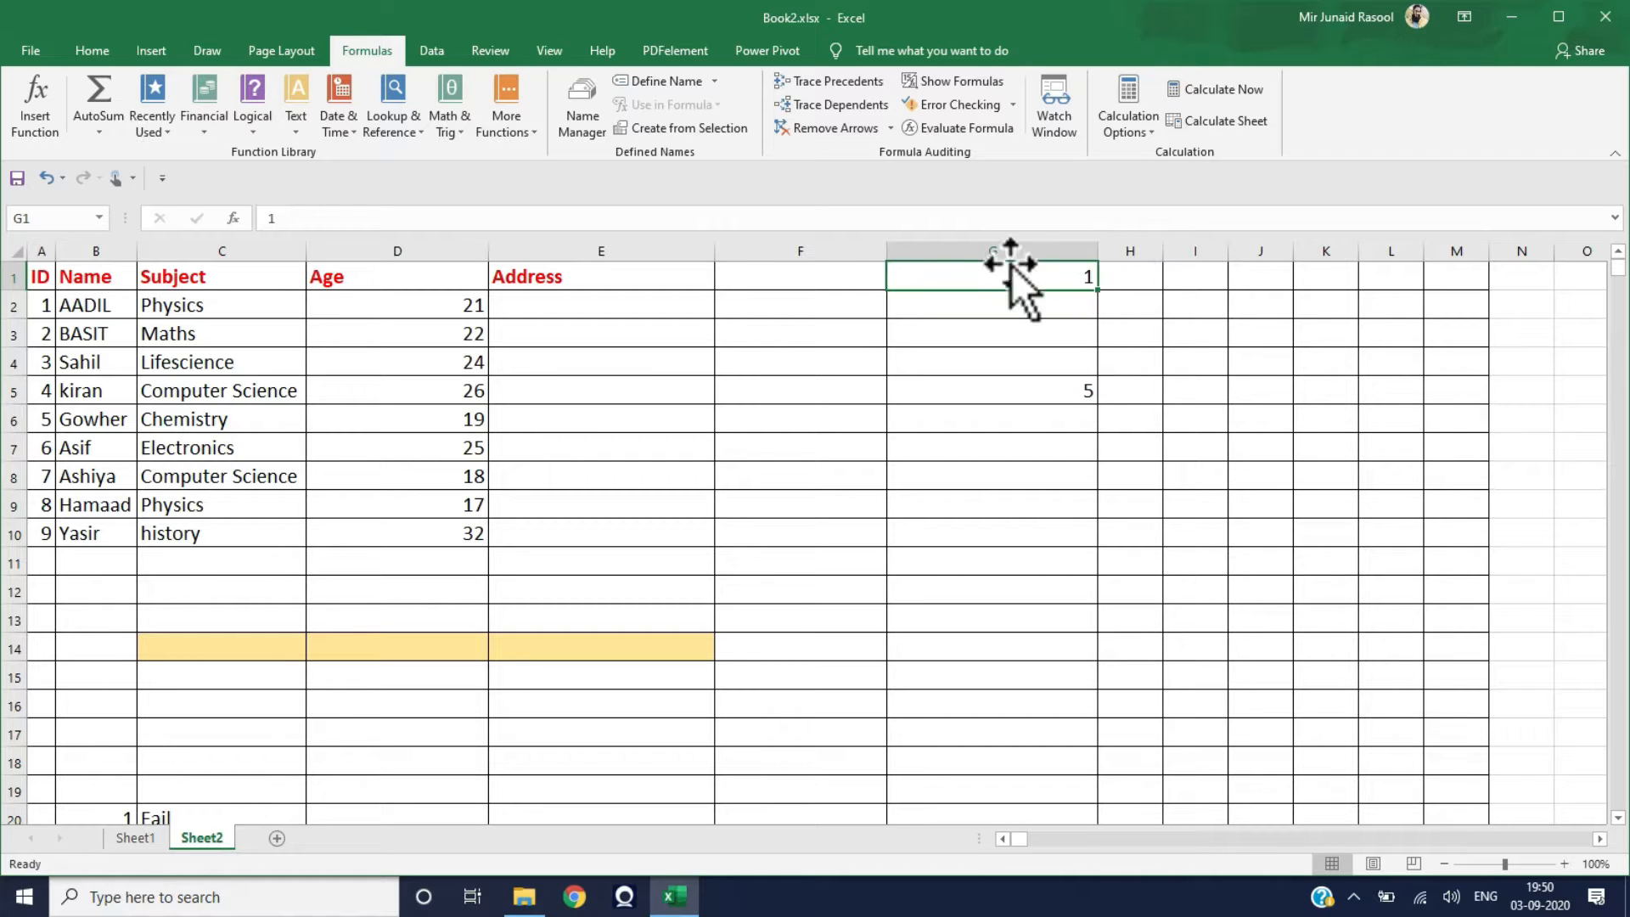
# Enter the letter A in cell F1
pyautogui.click(781, 270)
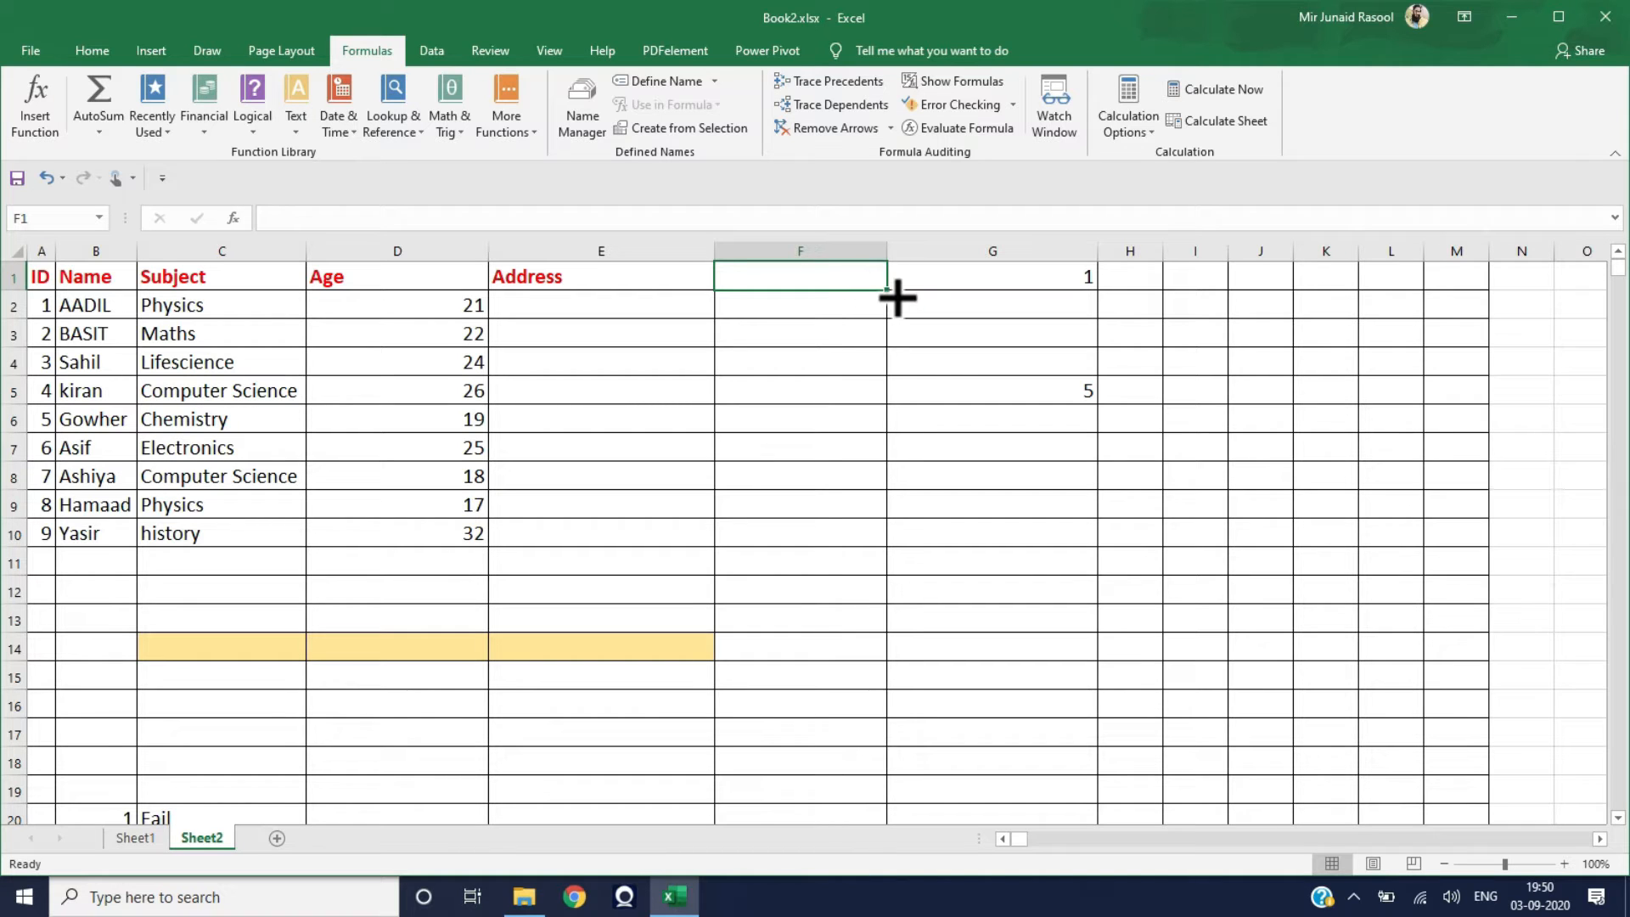
pyautogui.write('A')
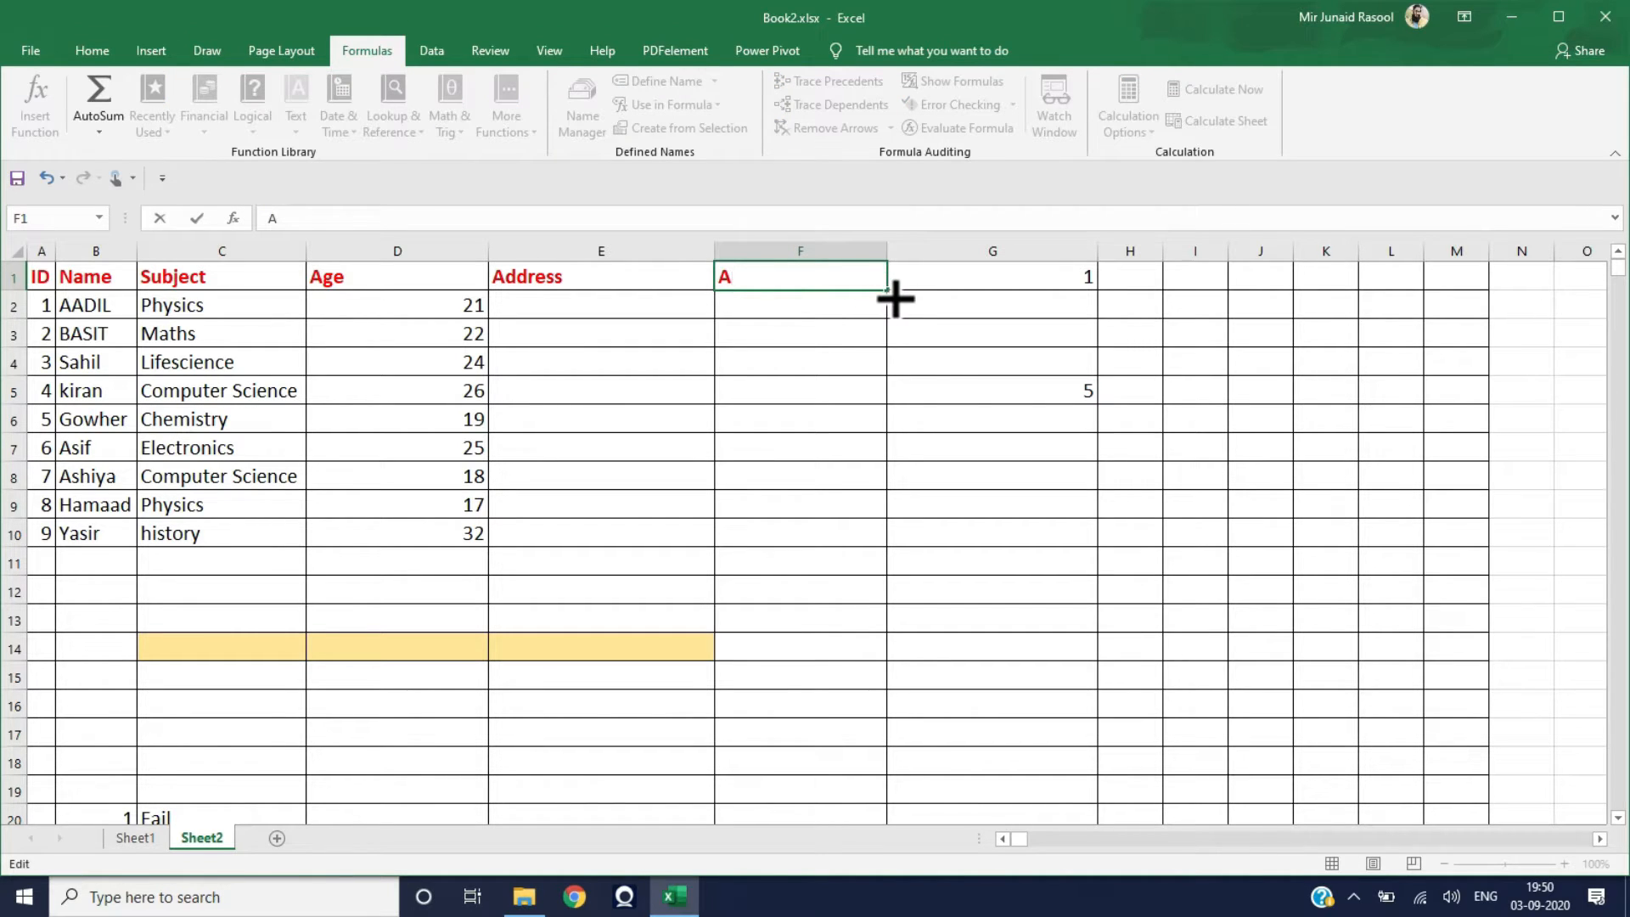
pyautogui.moveTo(895, 298)
pyautogui.mouseDown()
pyautogui.moveTo(893, 334)
pyautogui.moveTo(891, 291)
pyautogui.mouseUp()
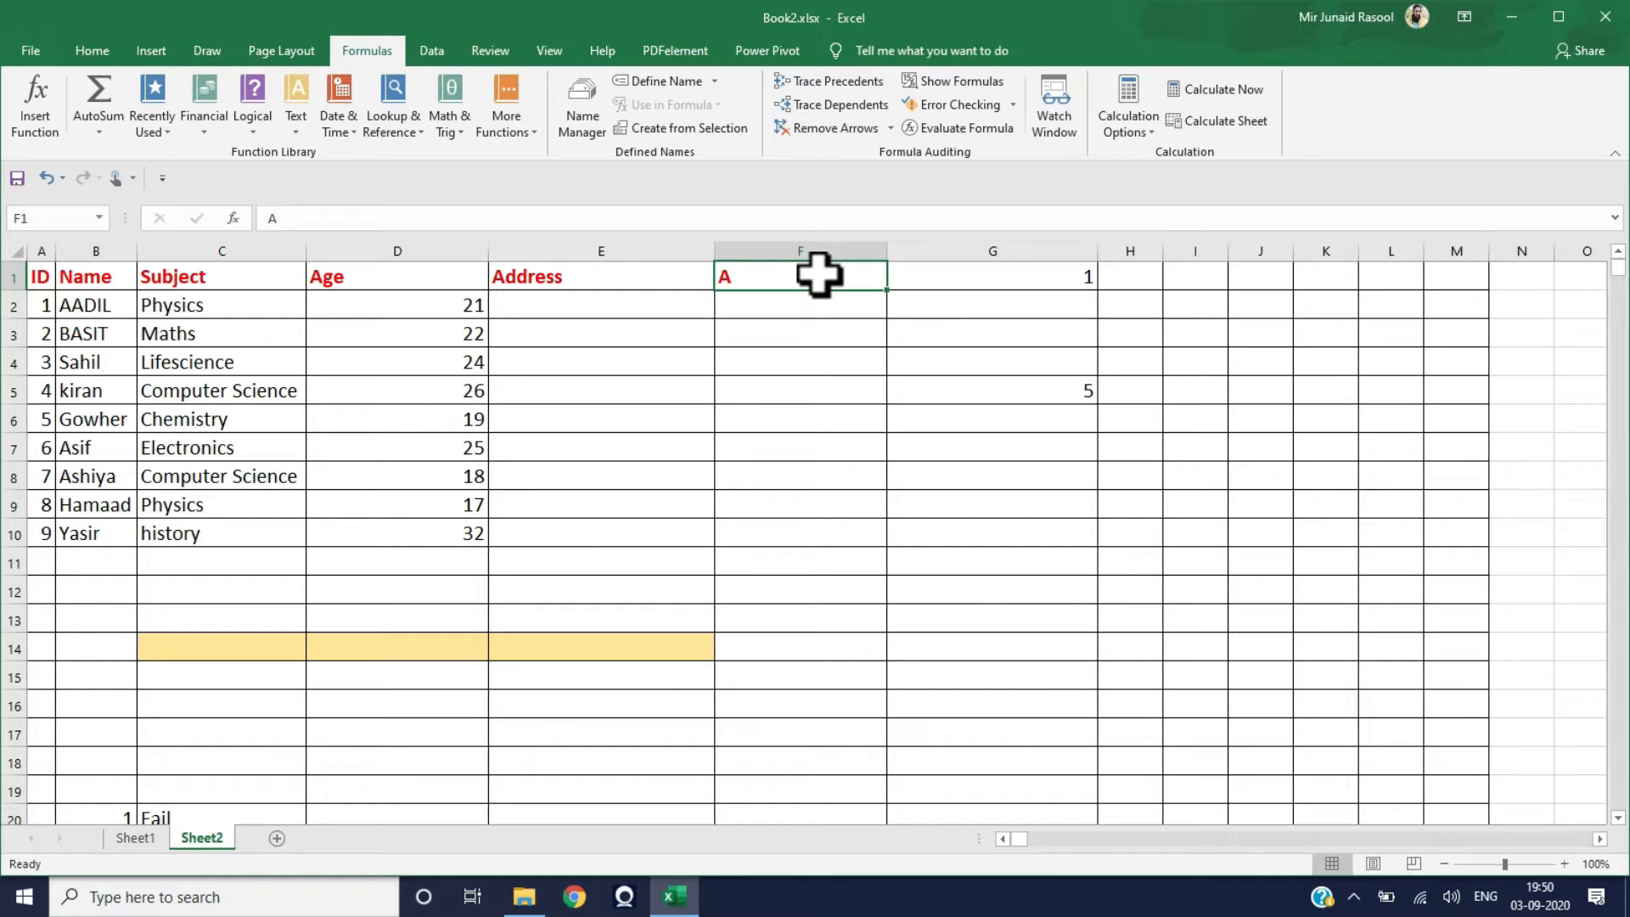
# Replace the entry in F1 with the formula =CHAR(ROW()+64) and fill it down to F9
pyautogui.press('BackSpace')
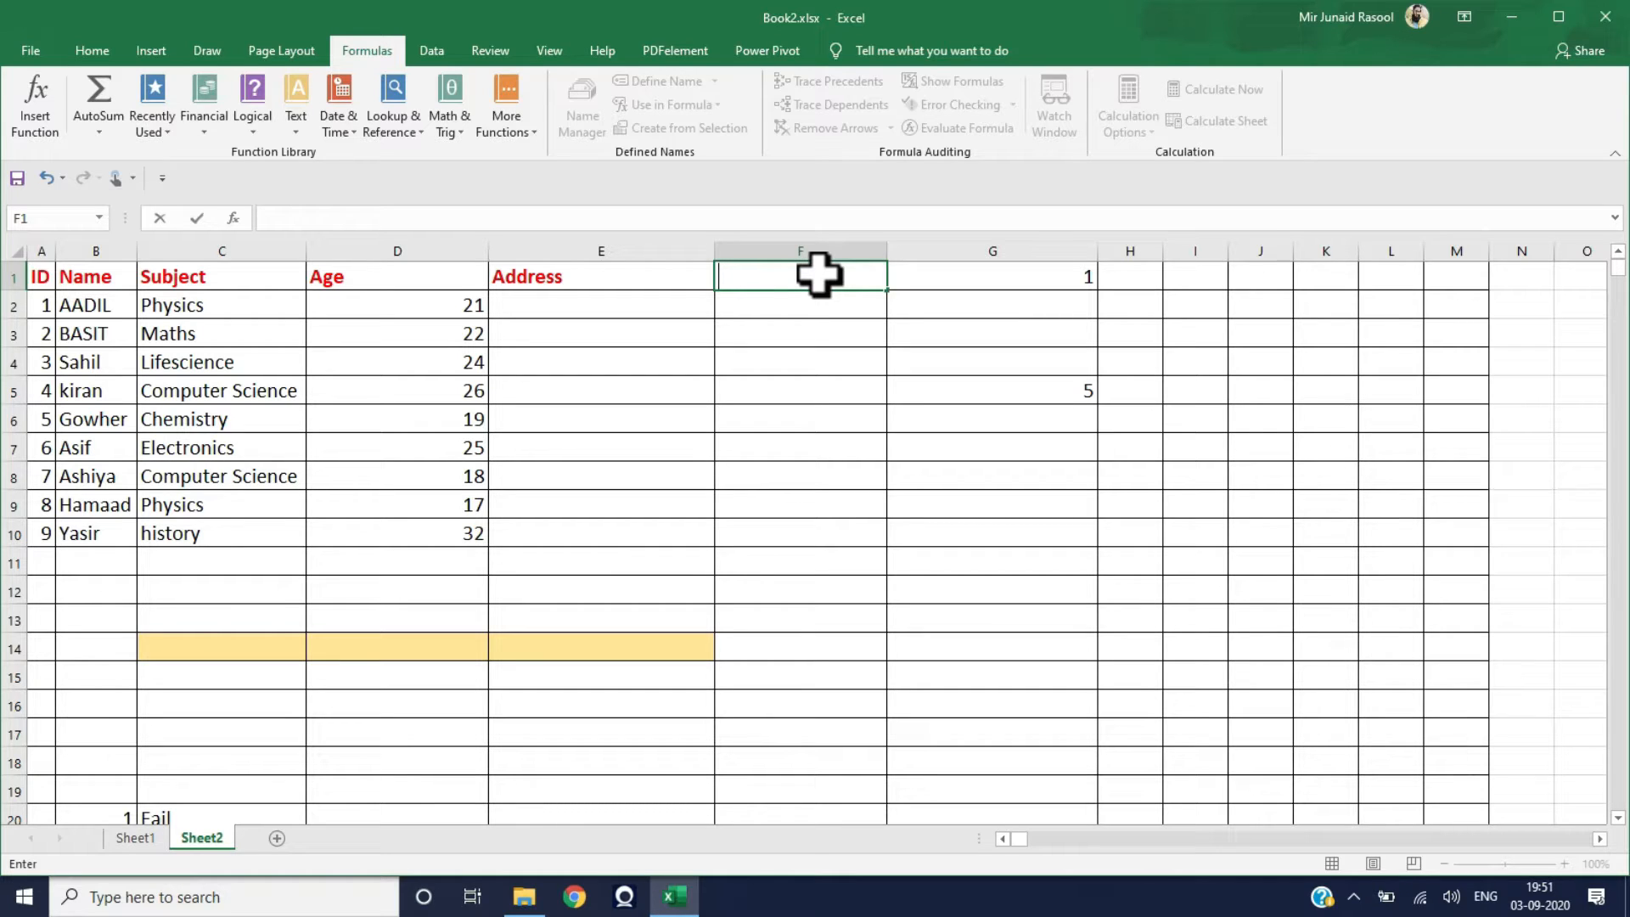
pyautogui.write('=c')
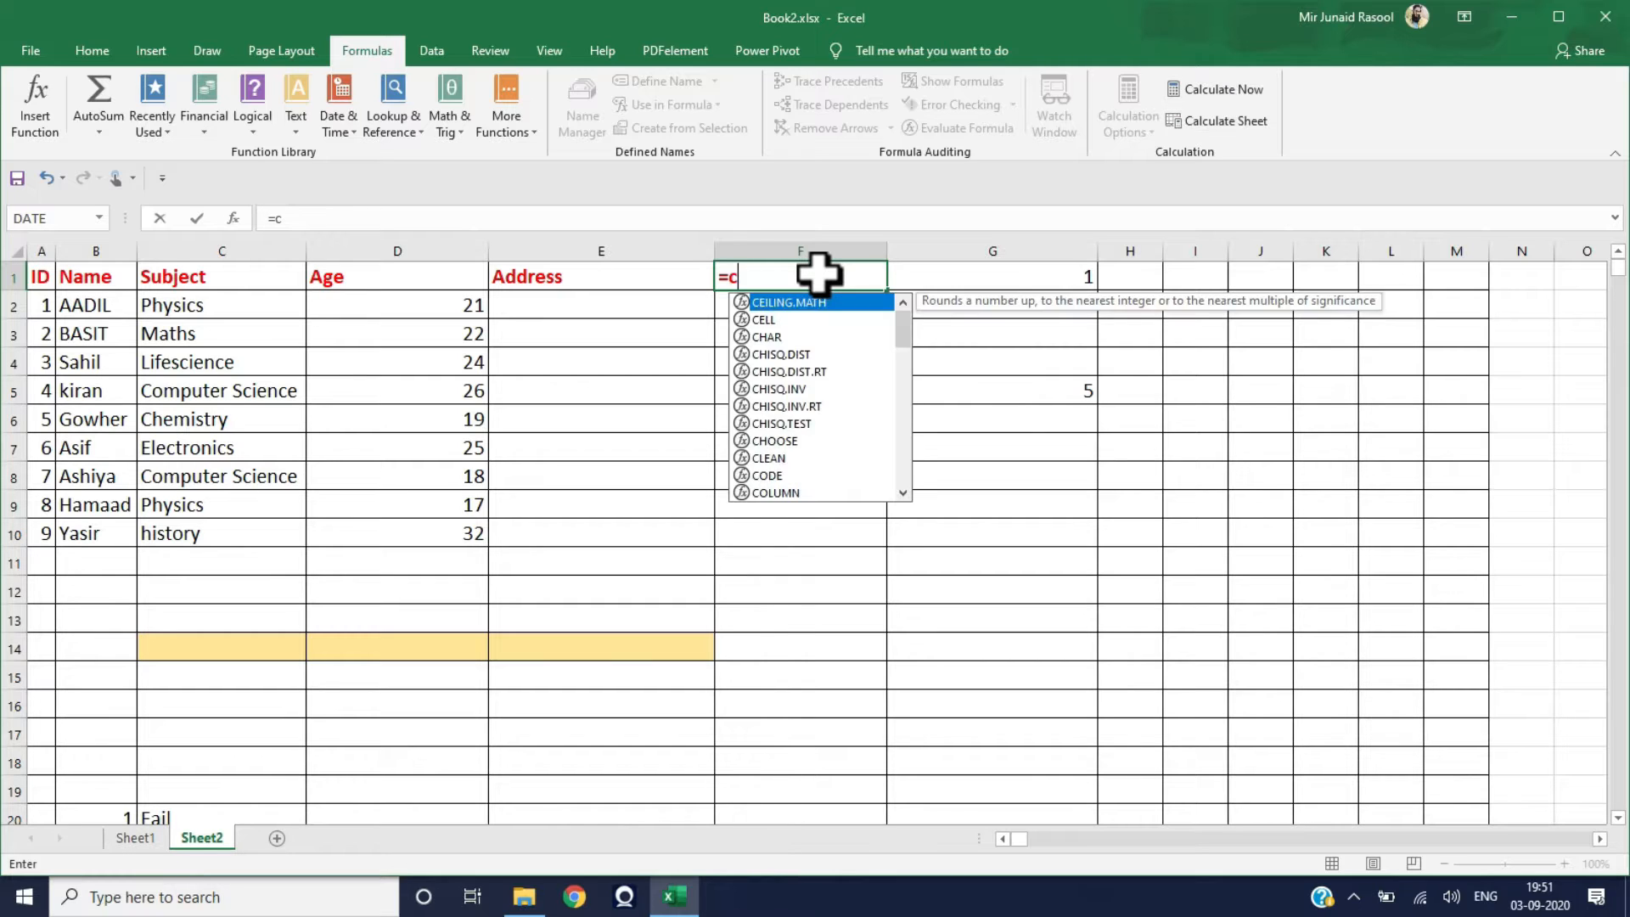
pyautogui.write('har')
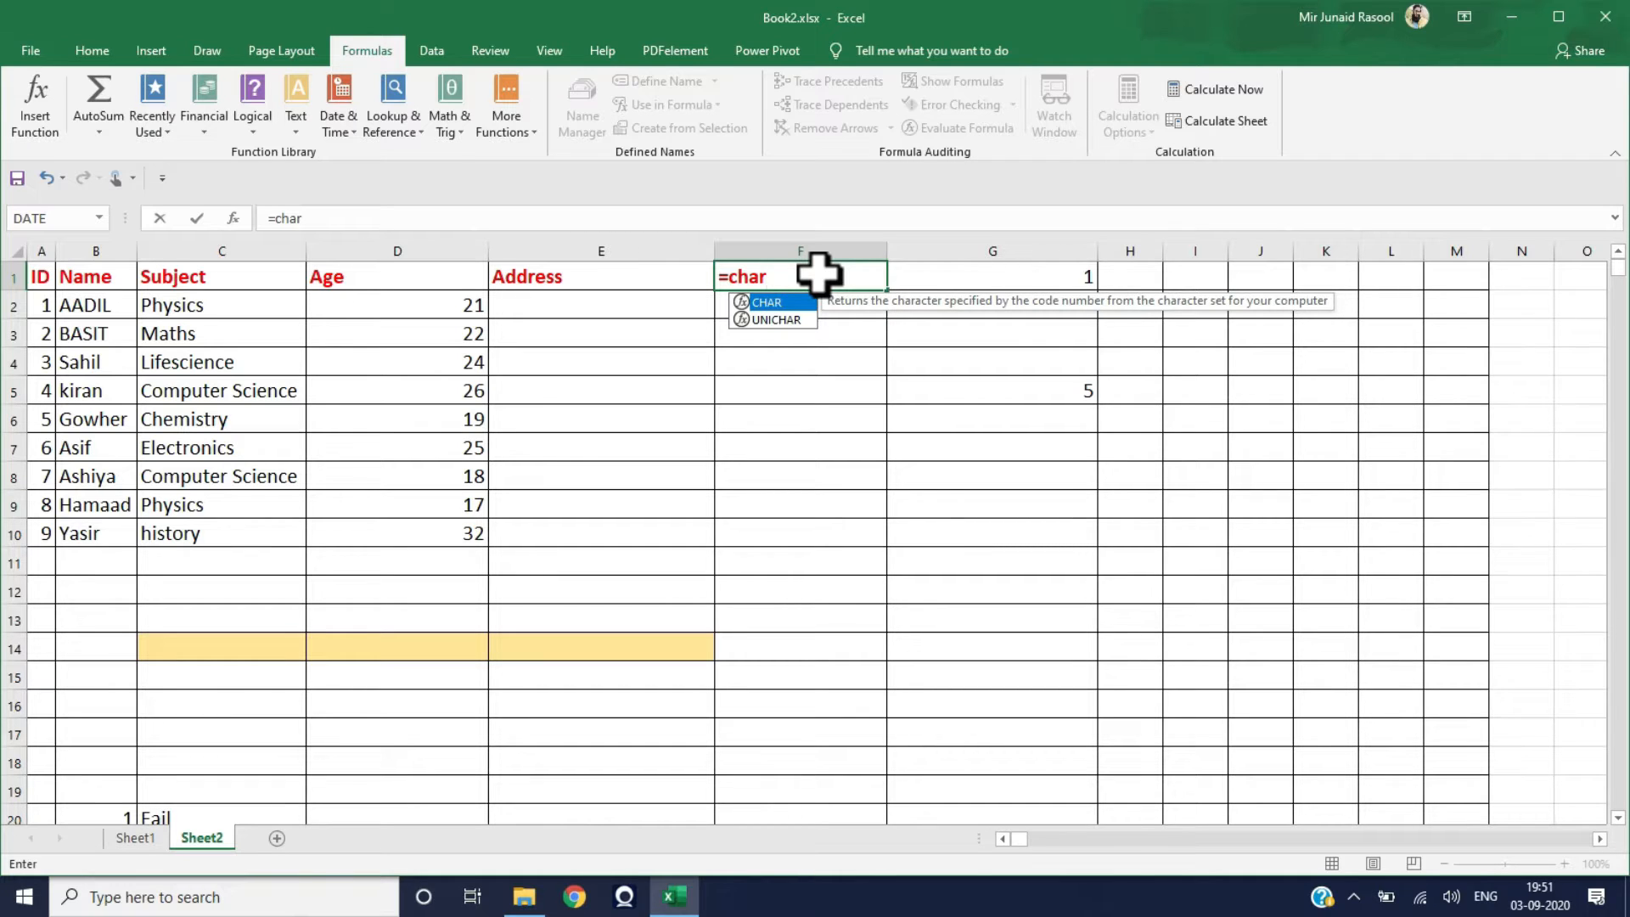
pyautogui.write('(')
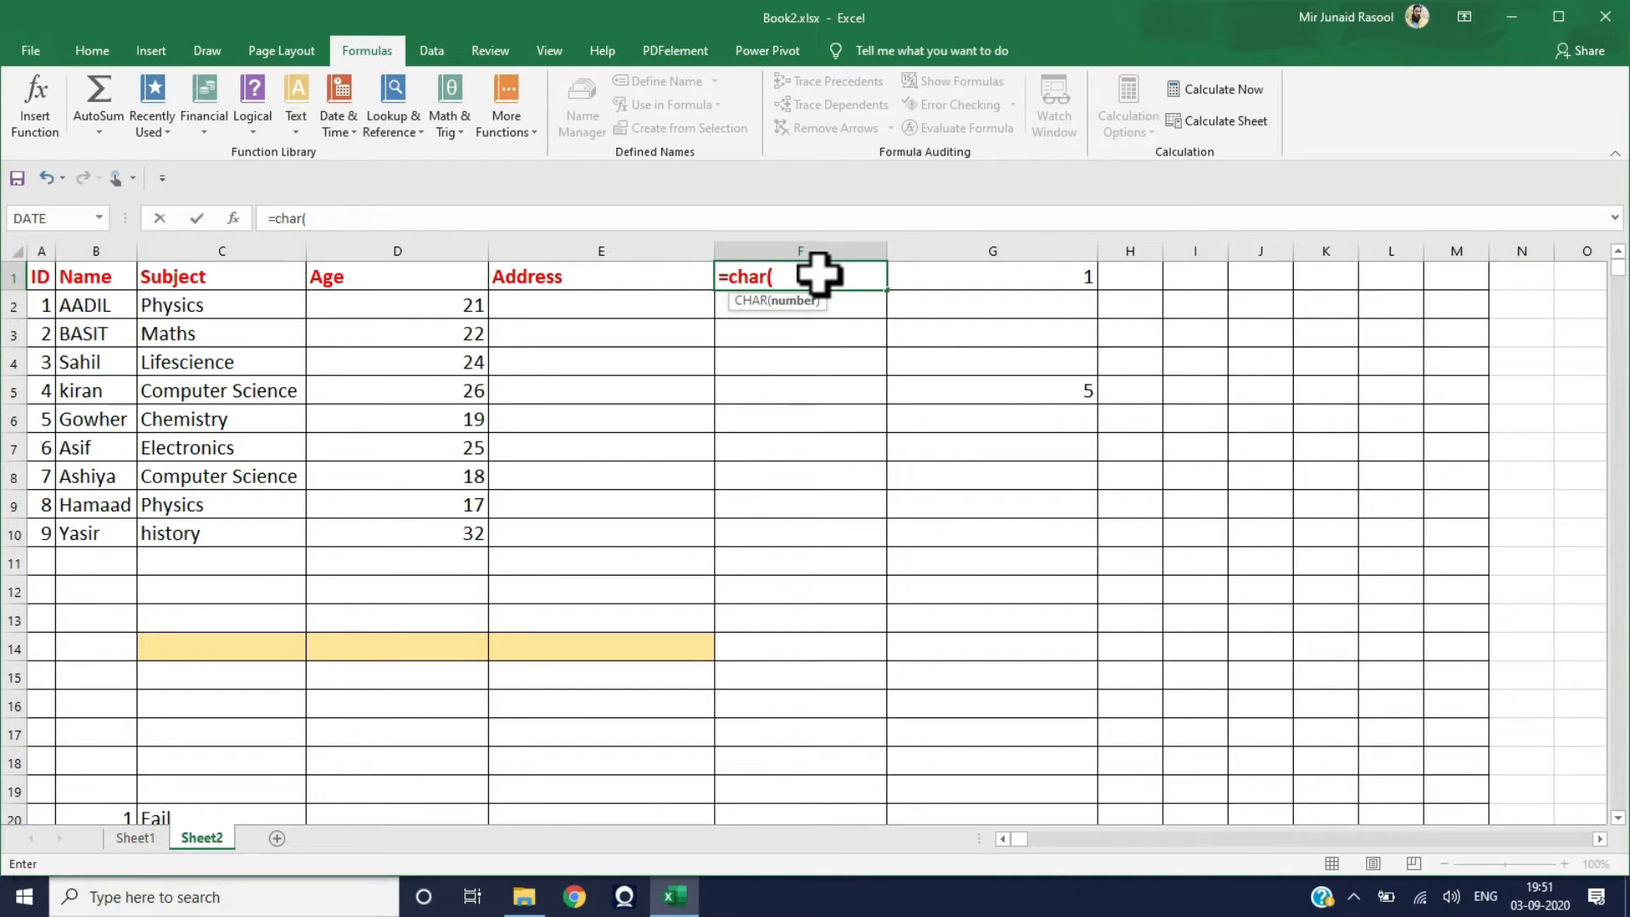
pyautogui.write('row')
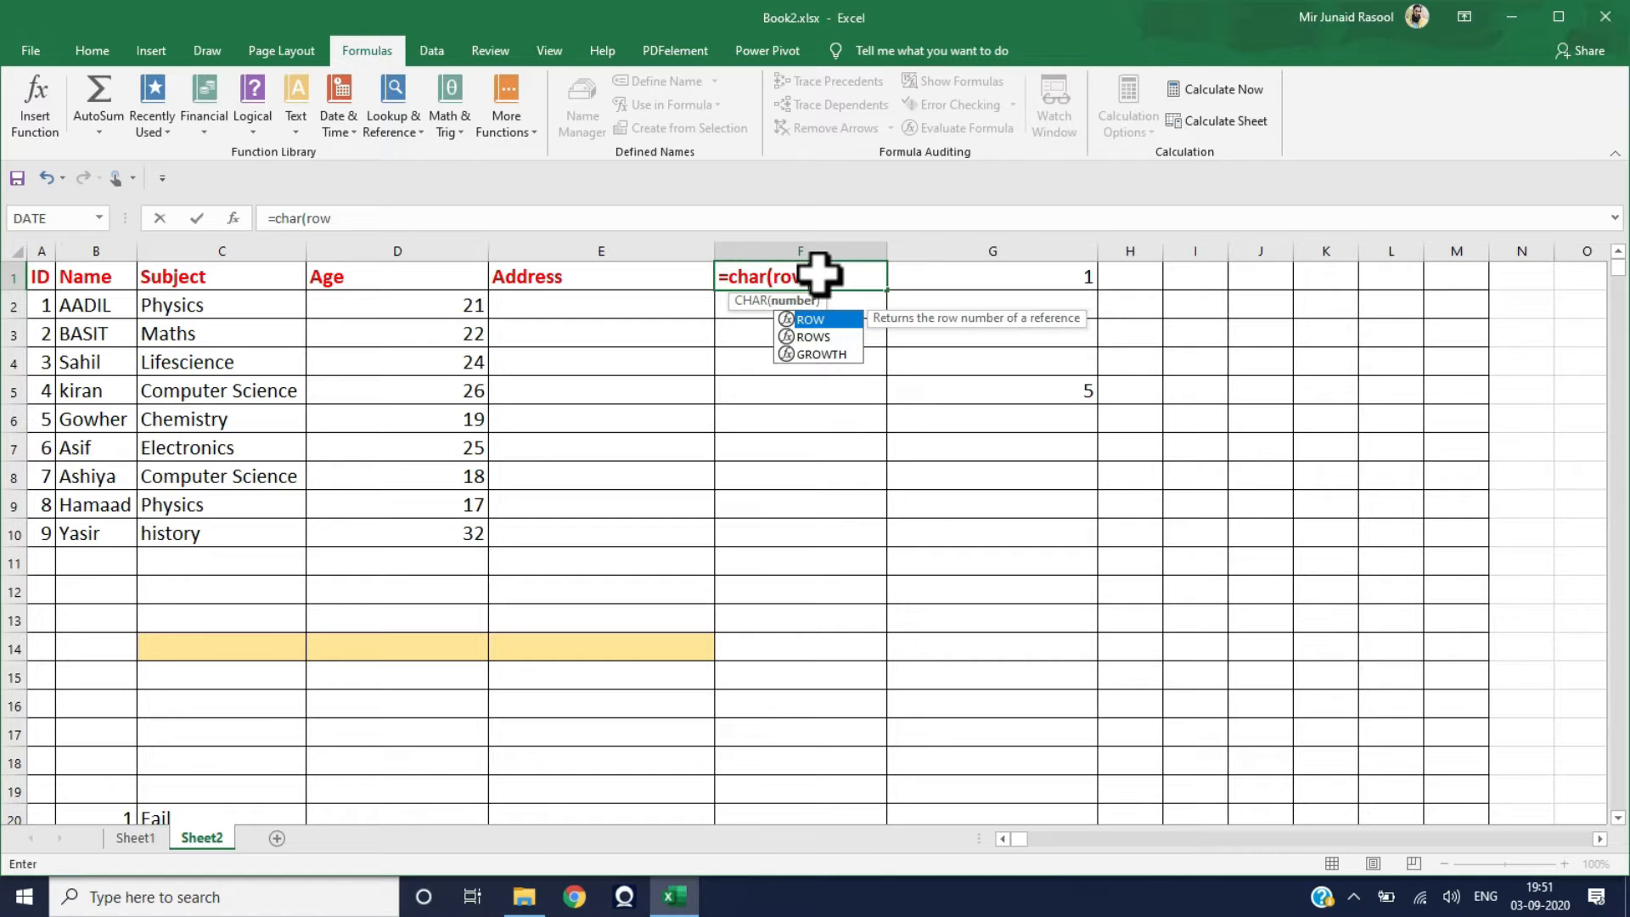
pyautogui.write('(')
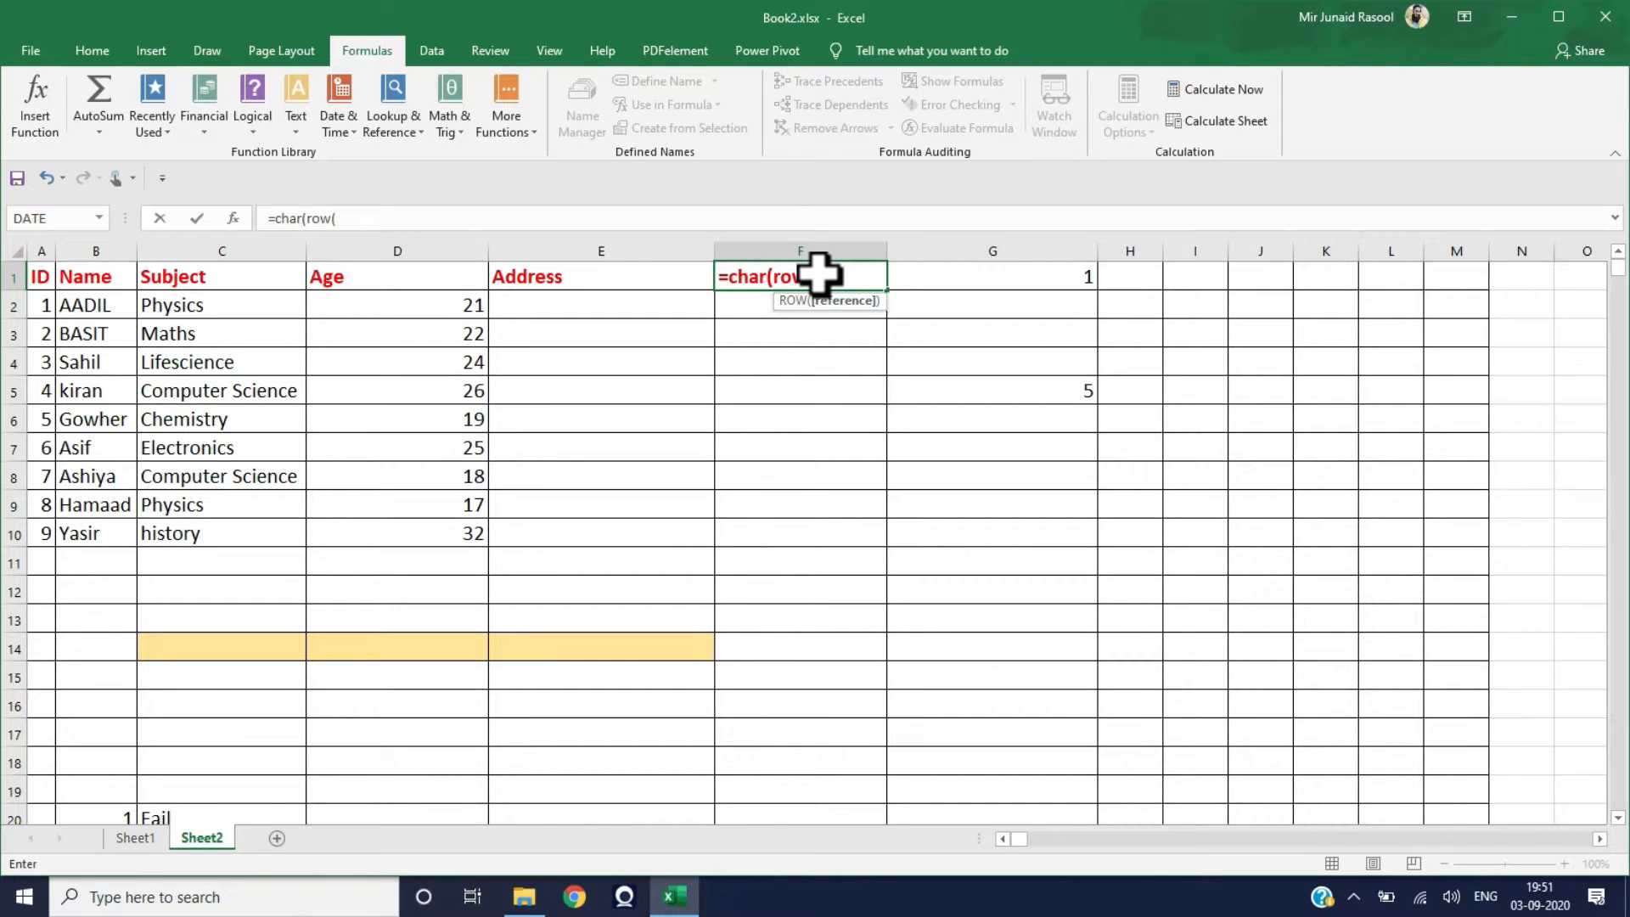
pyautogui.write(')')
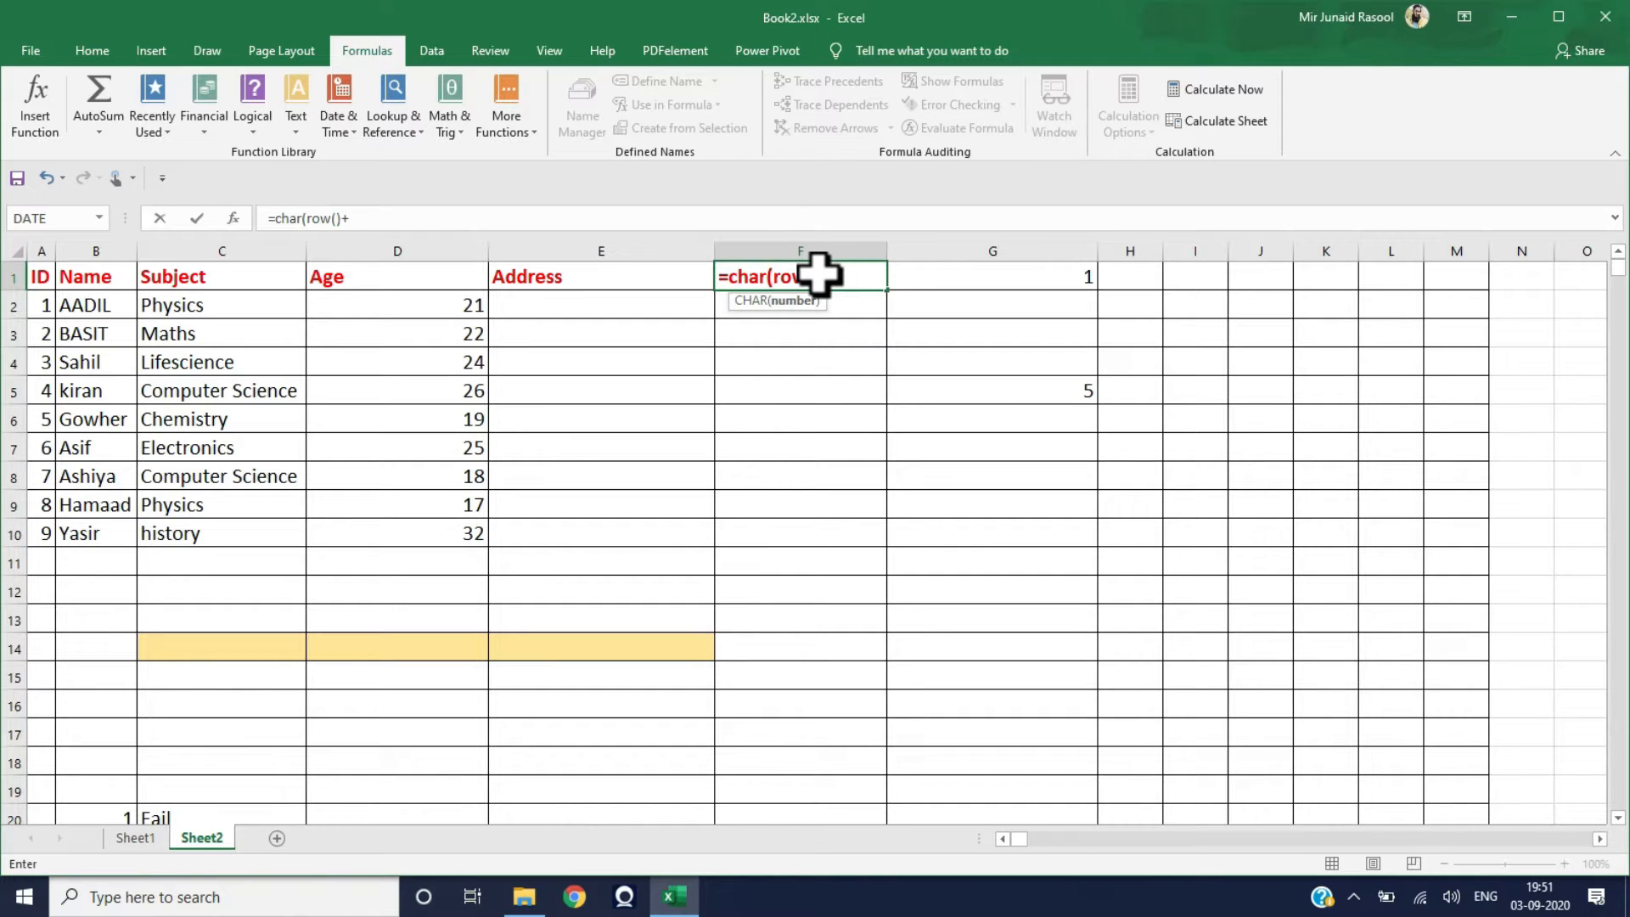
pyautogui.write('+64')
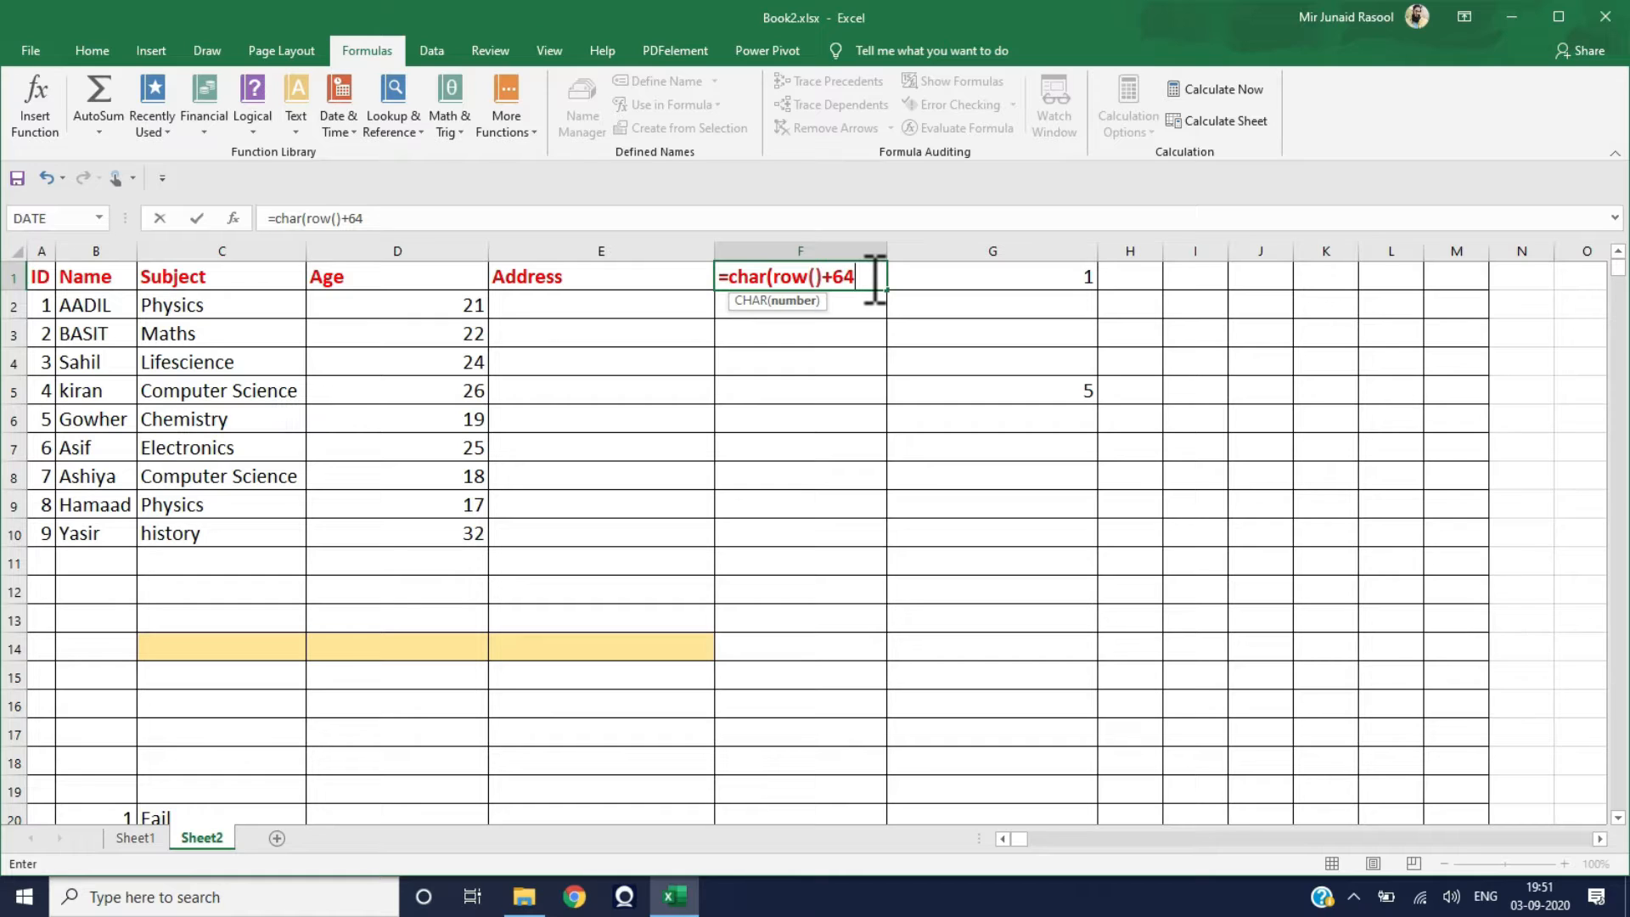
pyautogui.write(')')
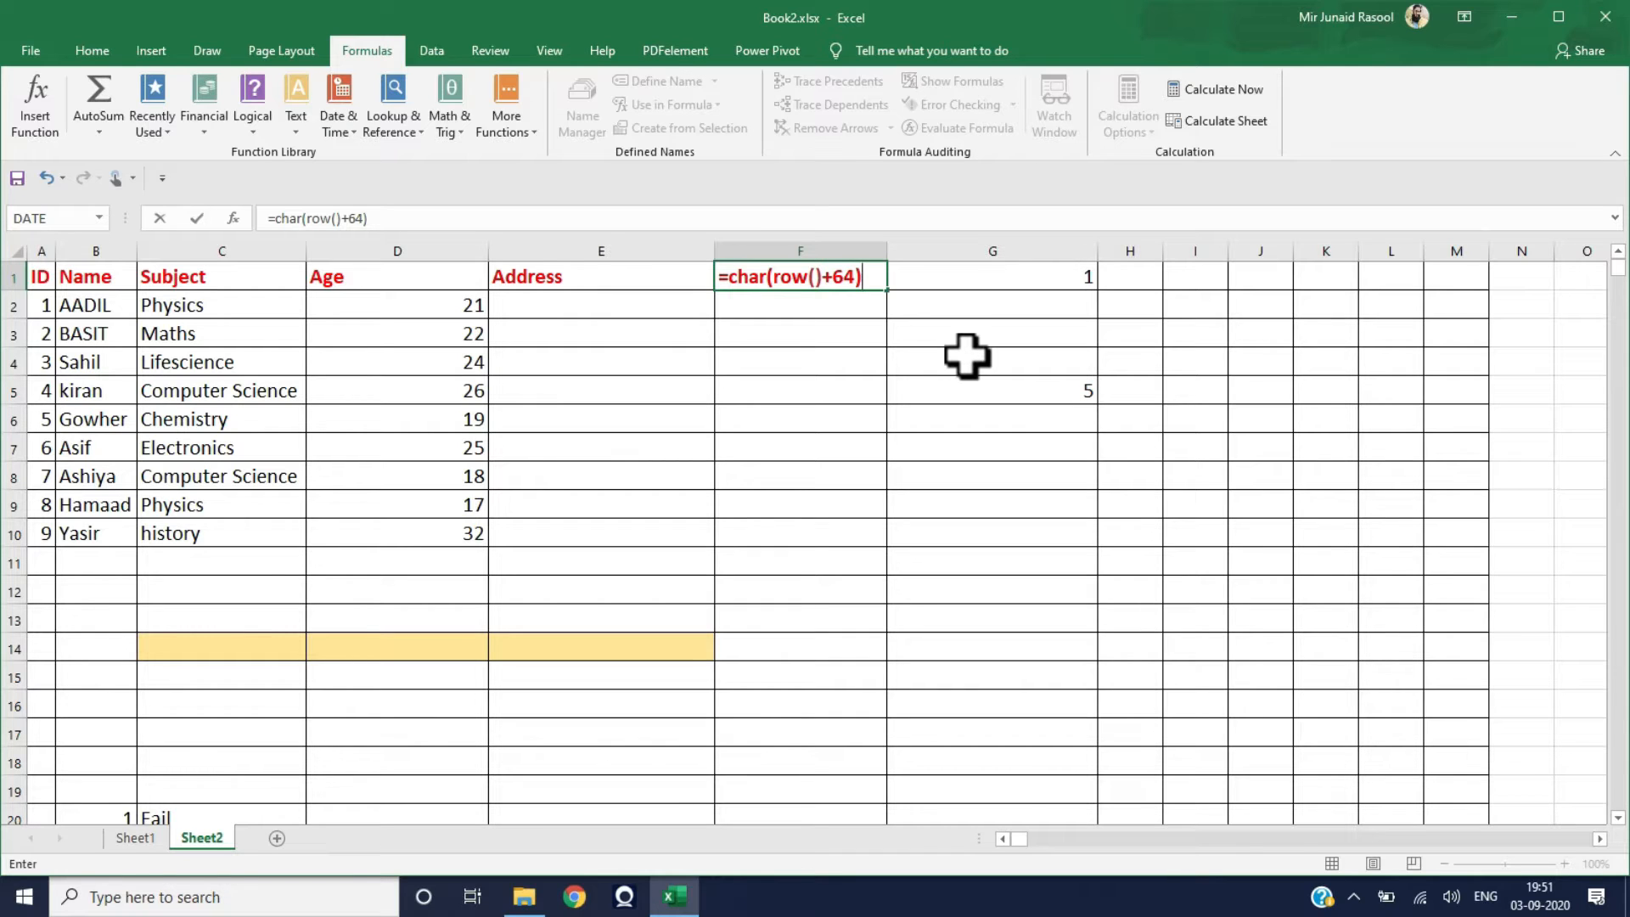
pyautogui.press('Return')
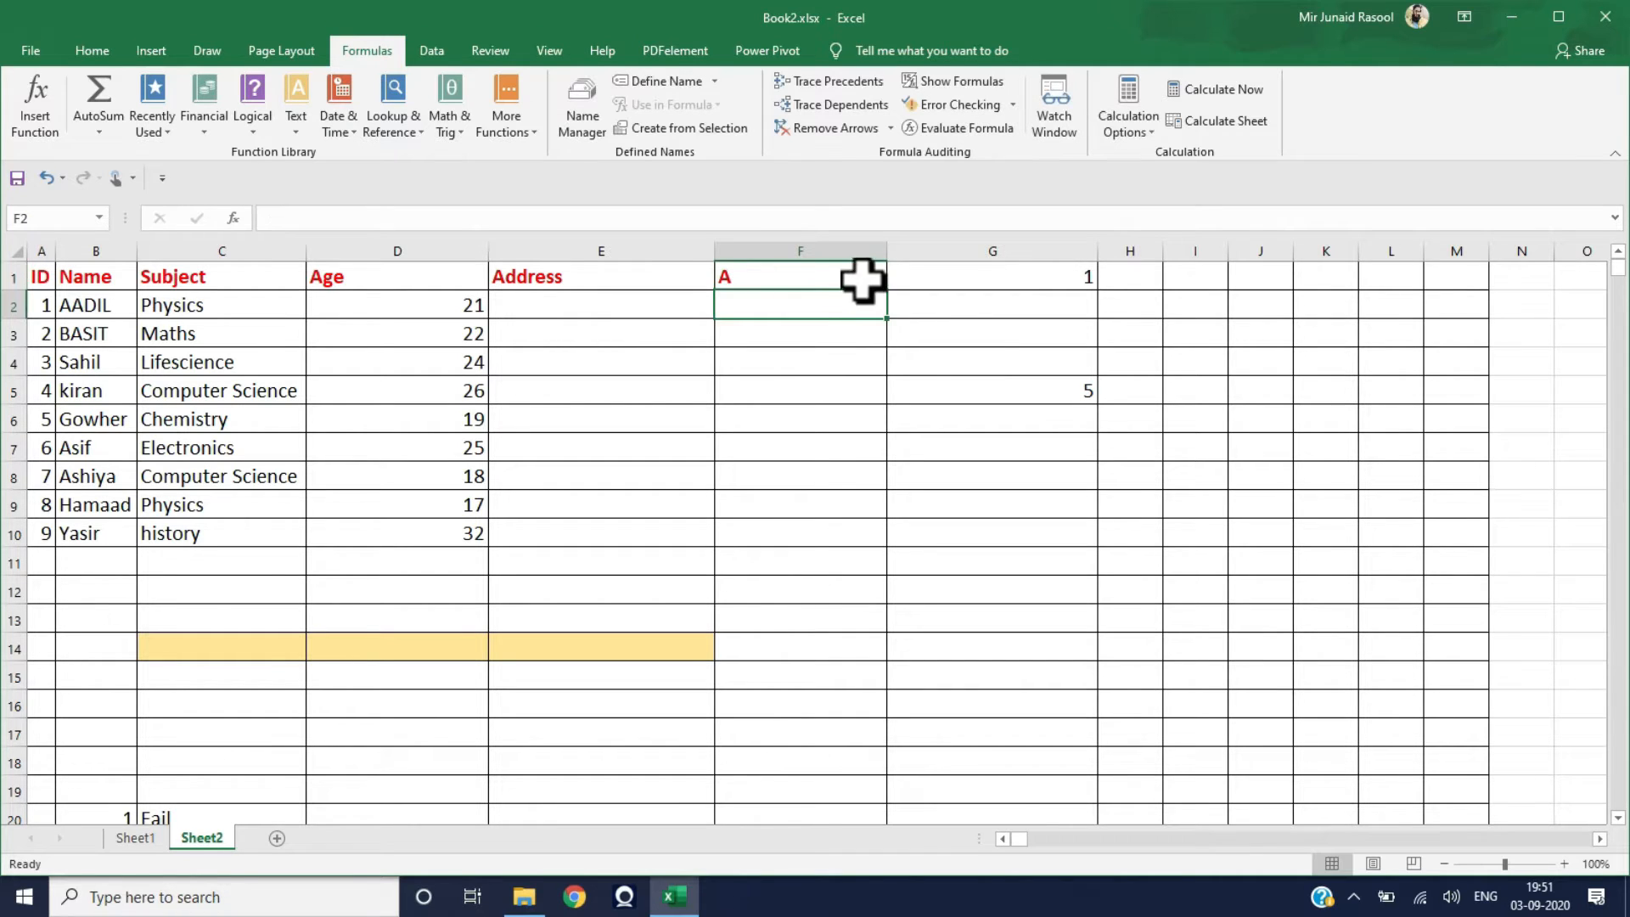
pyautogui.click(863, 280)
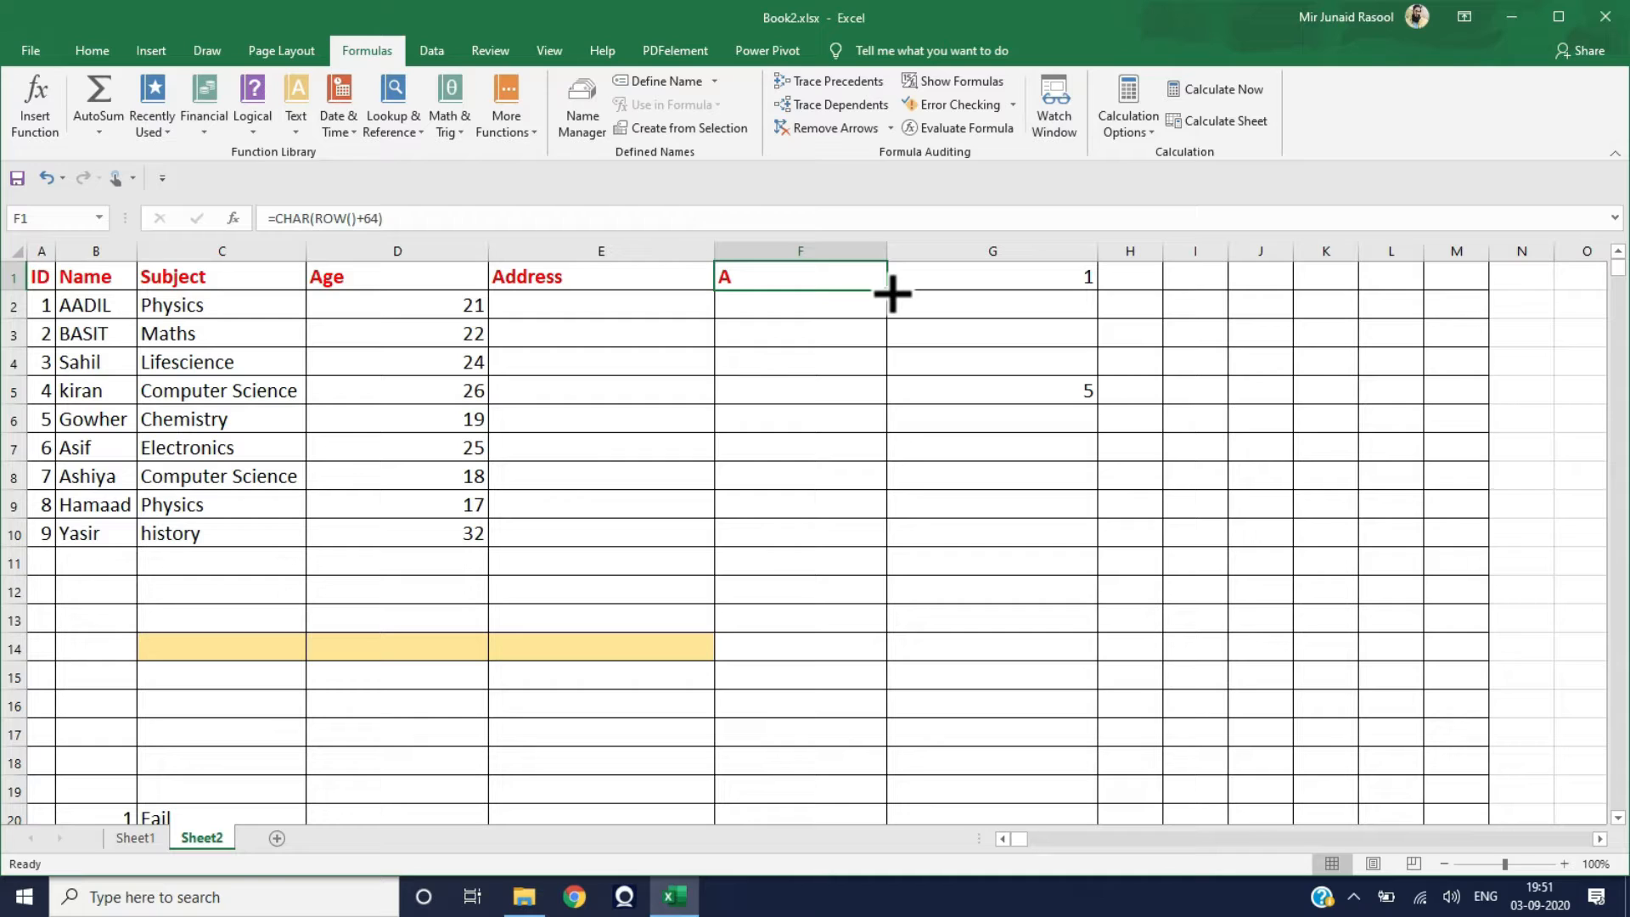
pyautogui.moveTo(892, 293); pyautogui.dragTo(892, 535)
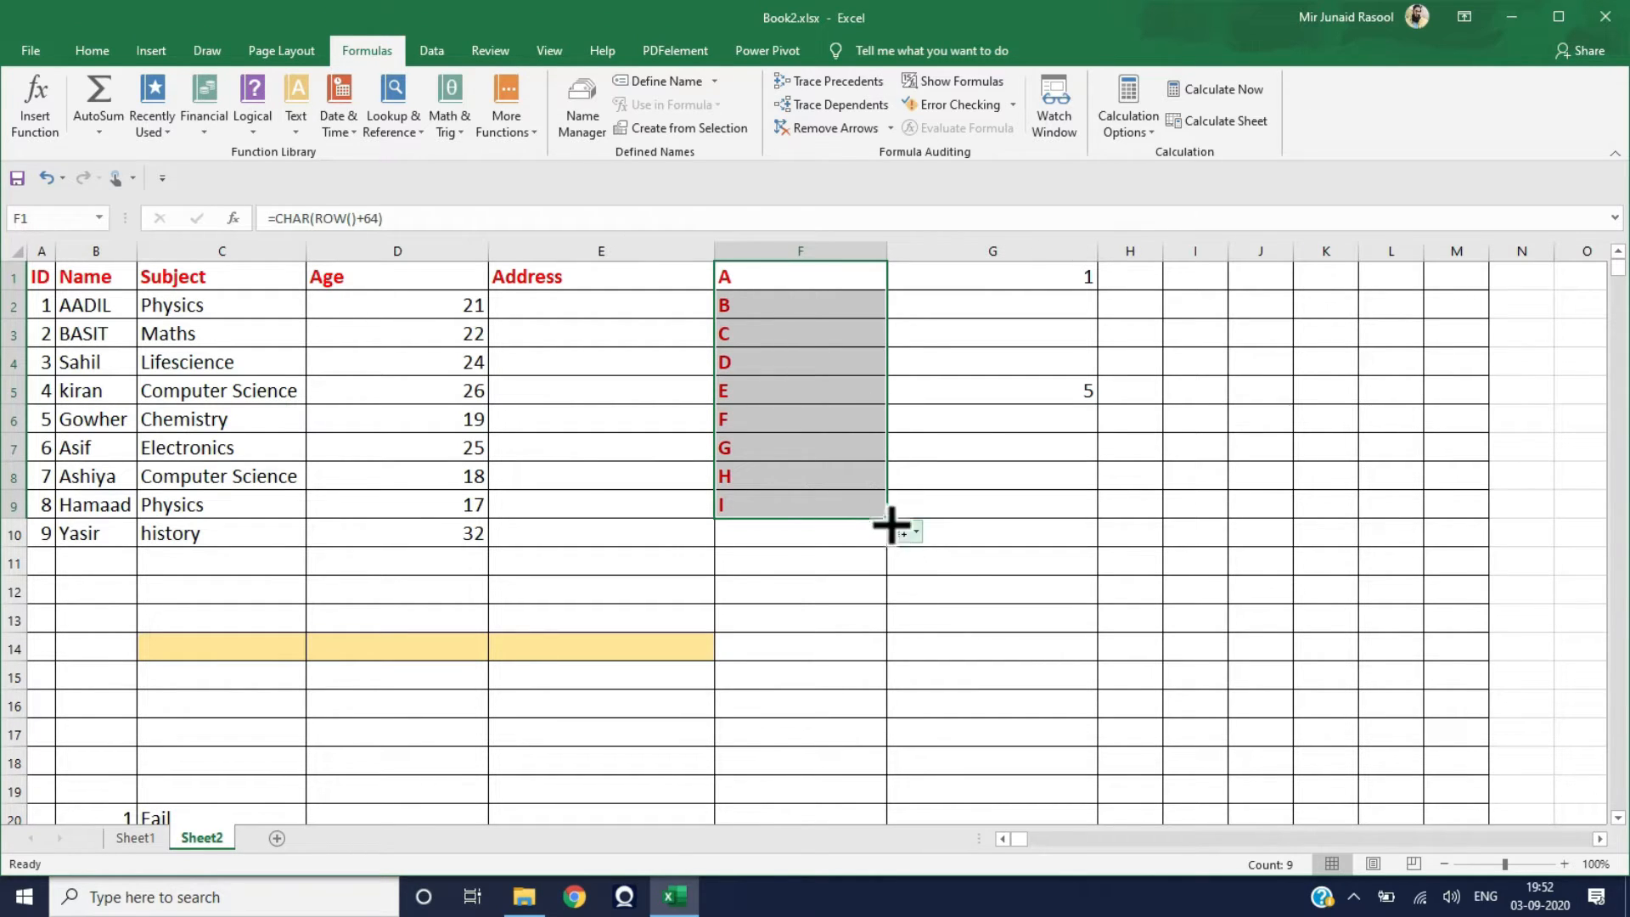
# Remove the filled letter series from column F and clear the formula in F1
pyautogui.moveTo(889, 520); pyautogui.dragTo(885, 289)
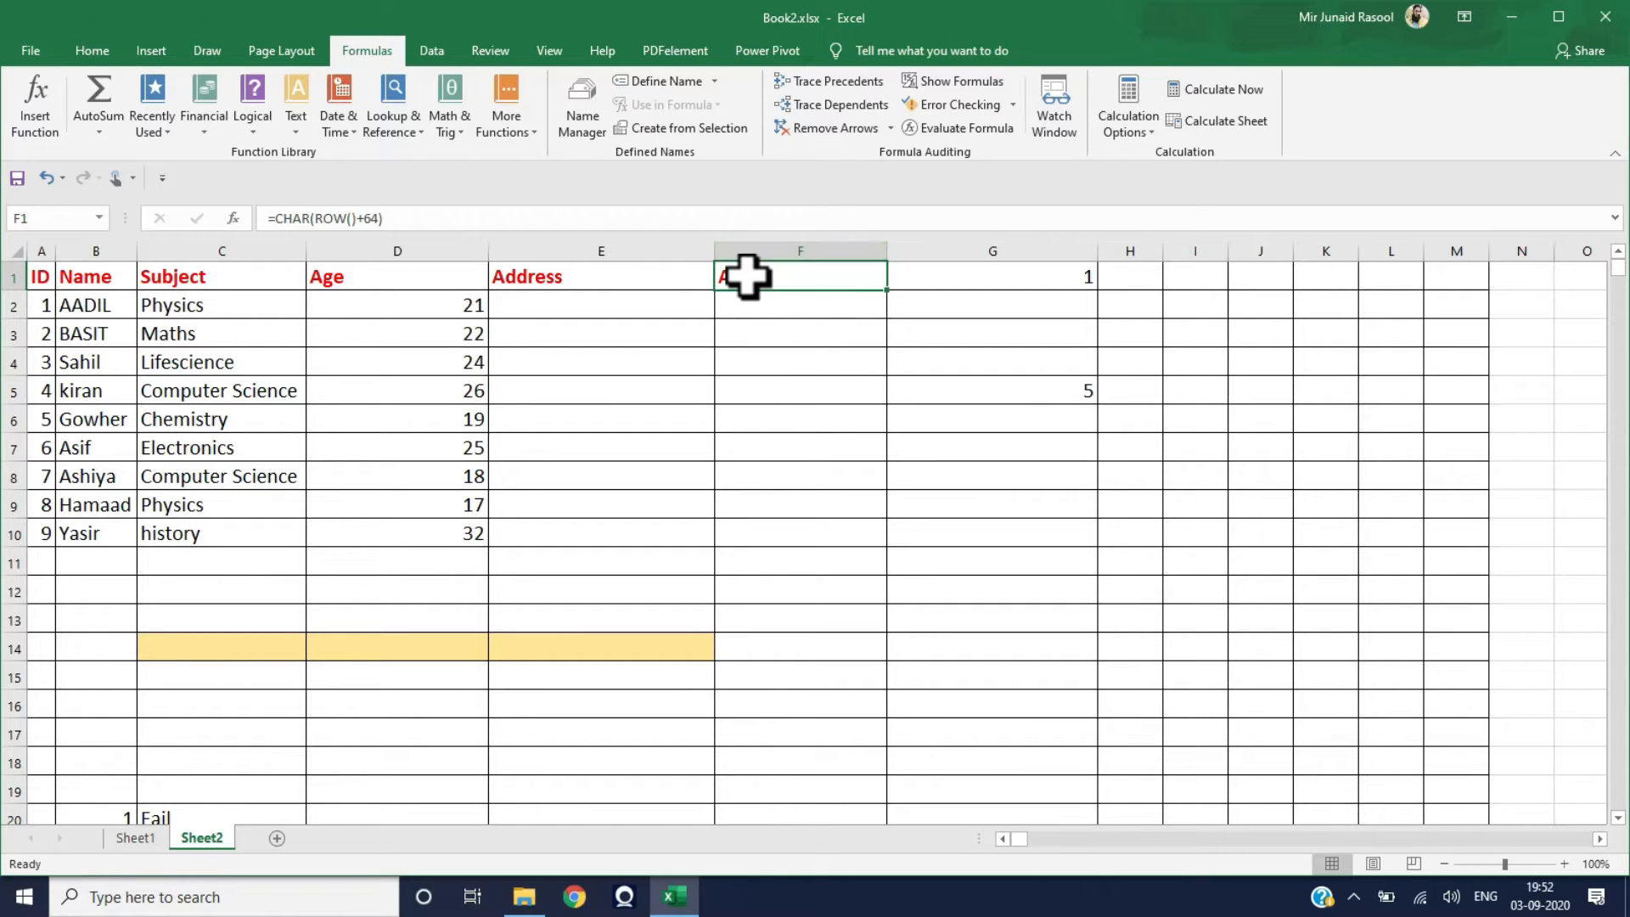
pyautogui.press('Delete')
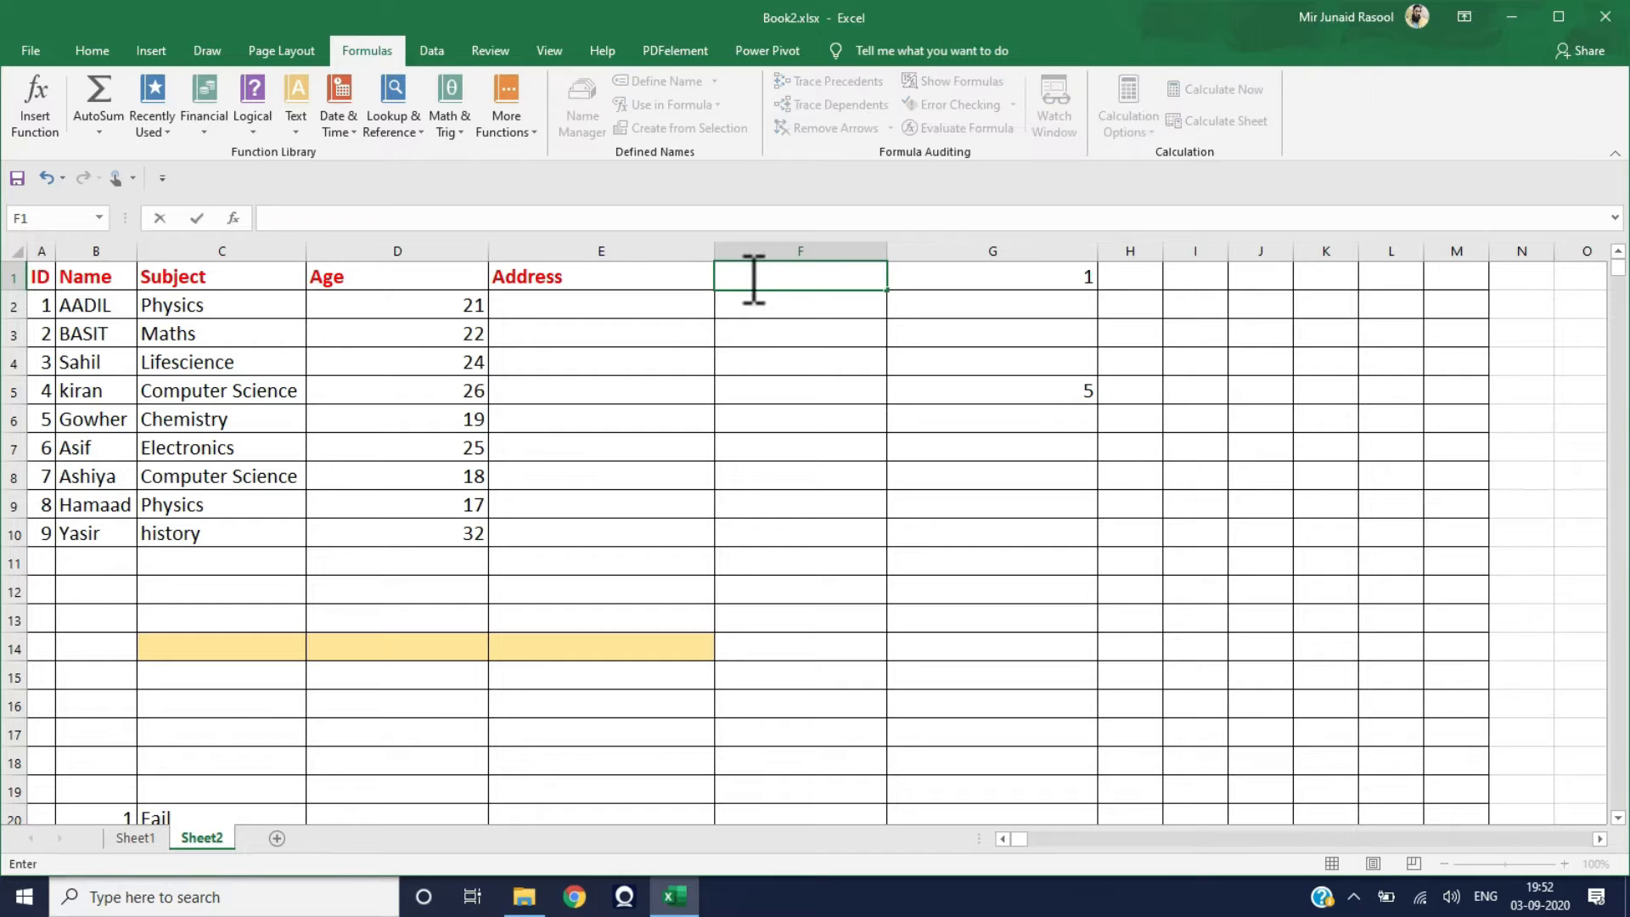
pyautogui.click(671, 367)
pyautogui.click(740, 418)
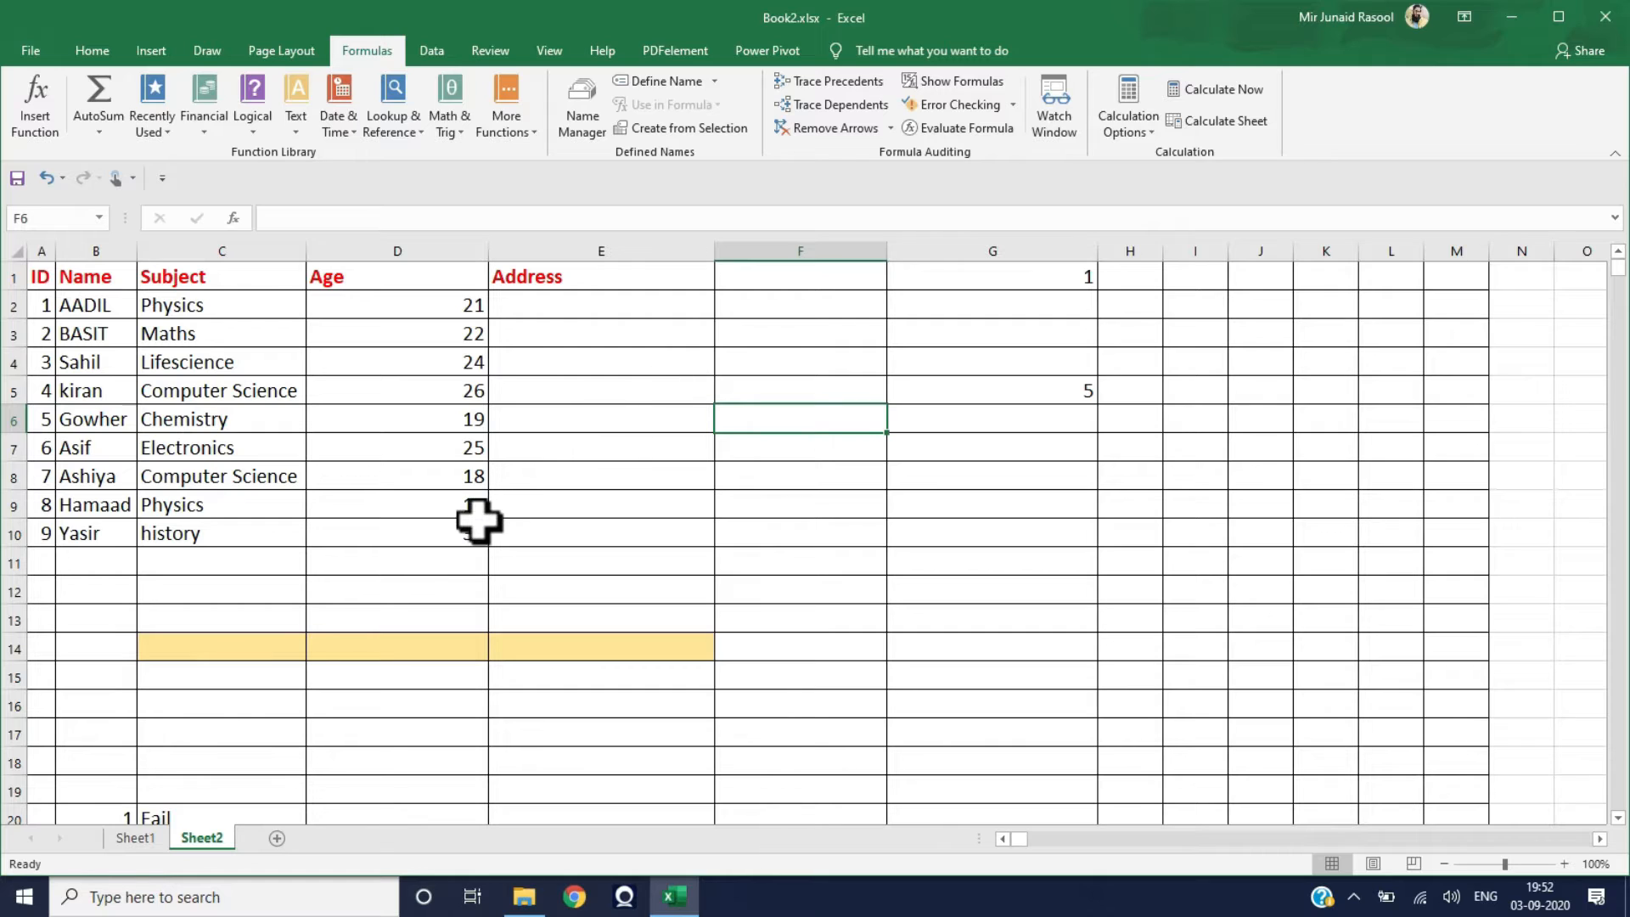
# Add list data validation to cell C14 using the student names in B2:B10 as the source
pyautogui.click(251, 644)
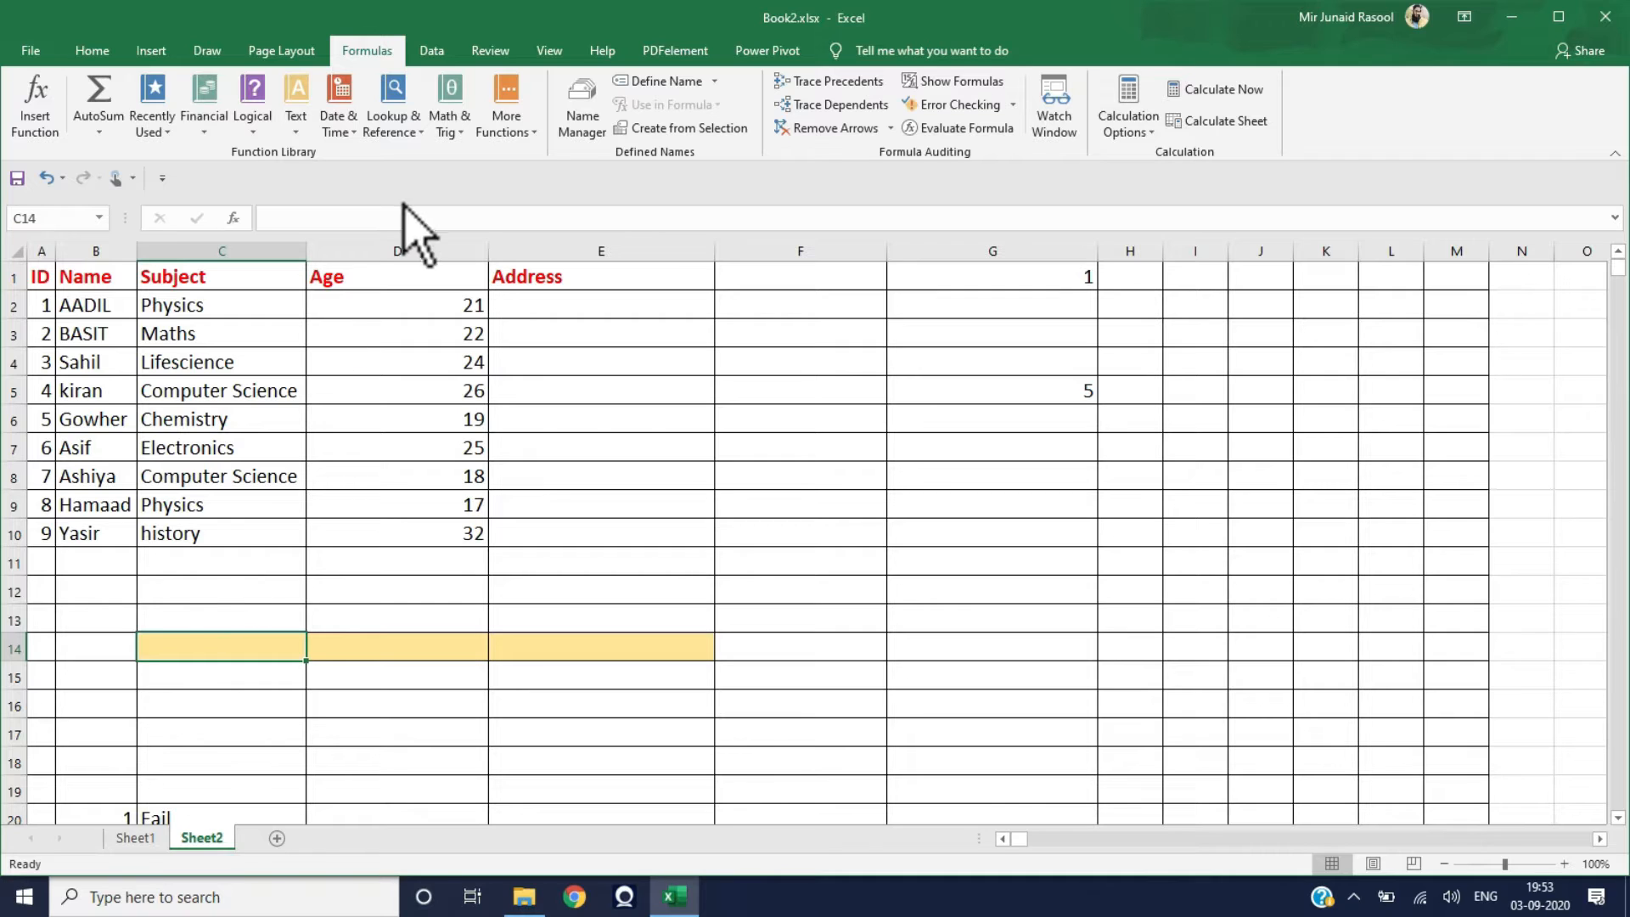
pyautogui.click(427, 60)
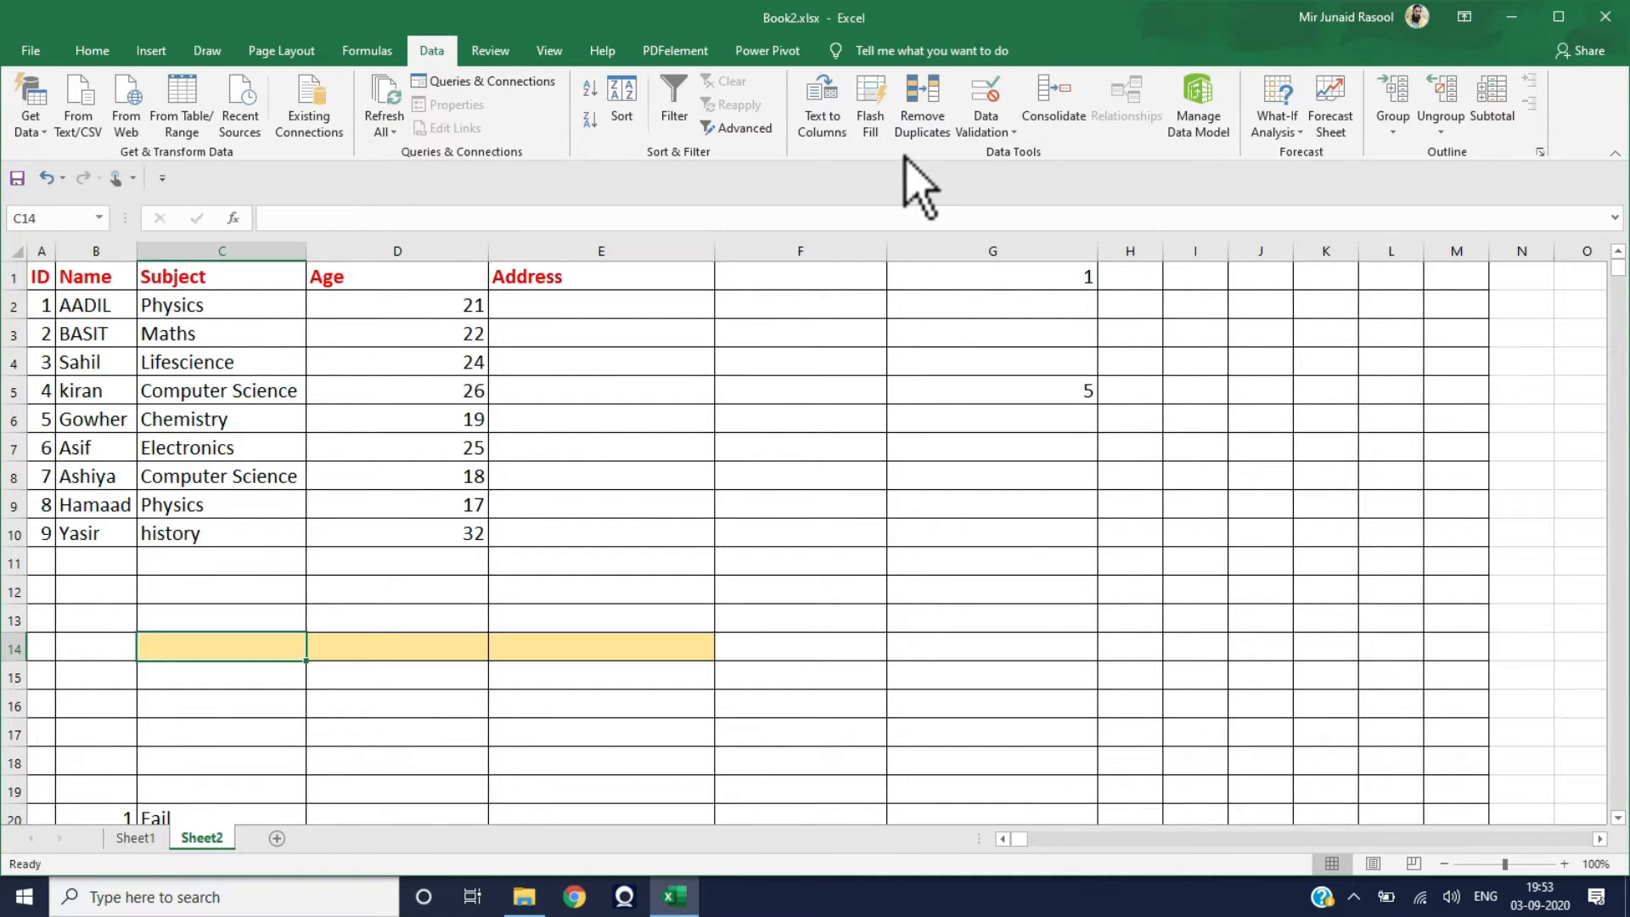
pyautogui.click(983, 132)
pyautogui.click(1019, 153)
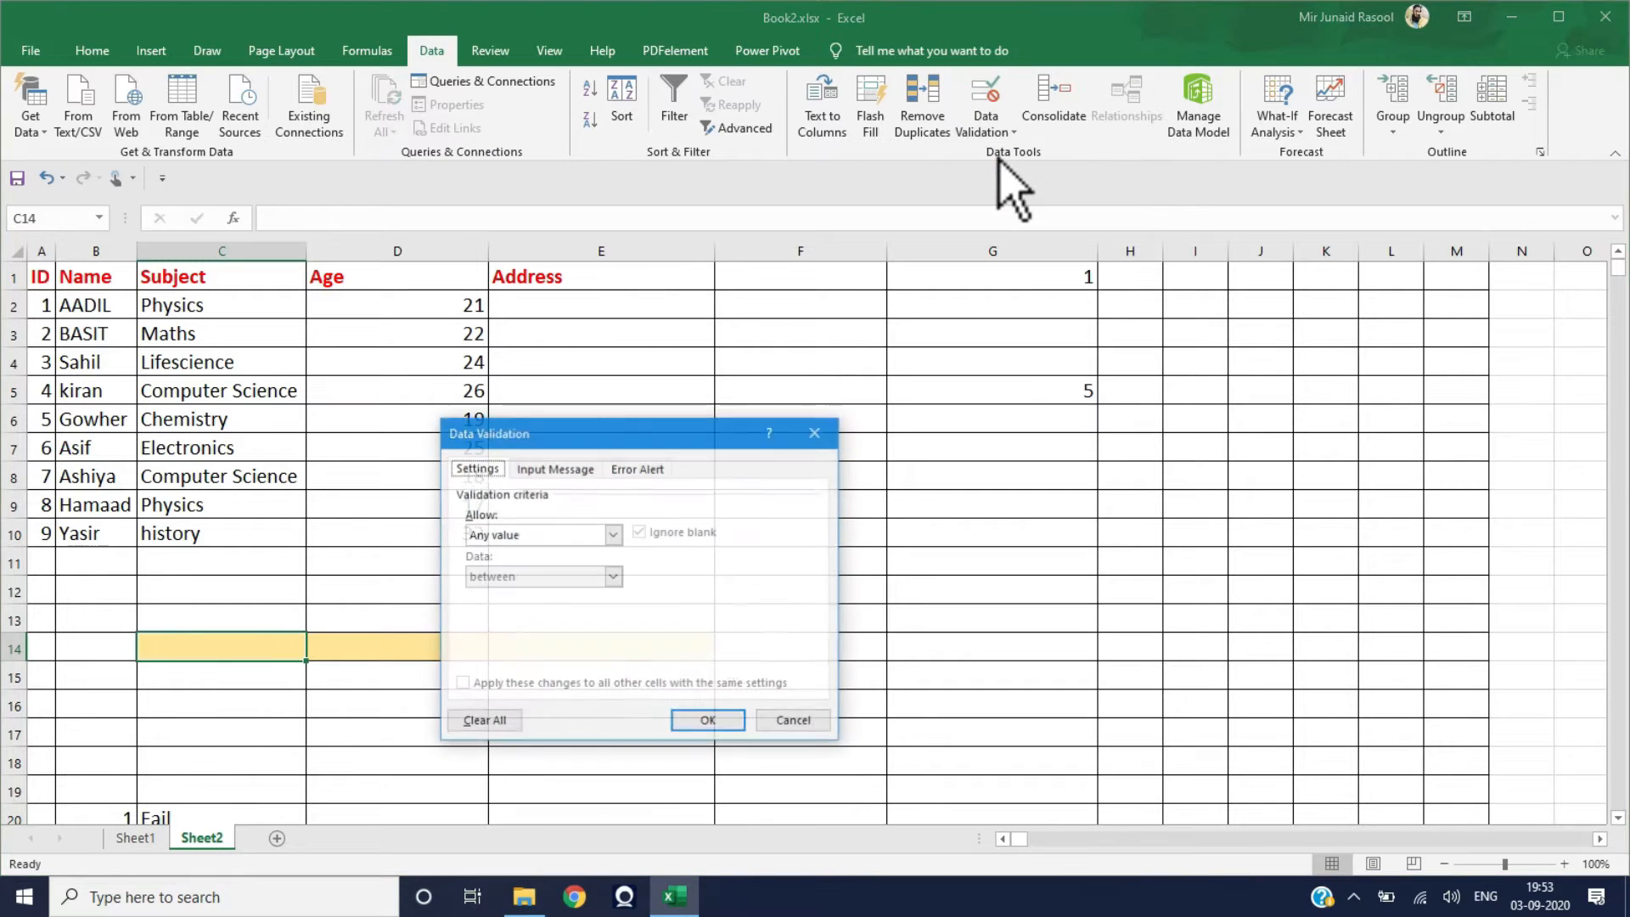
pyautogui.click(600, 538)
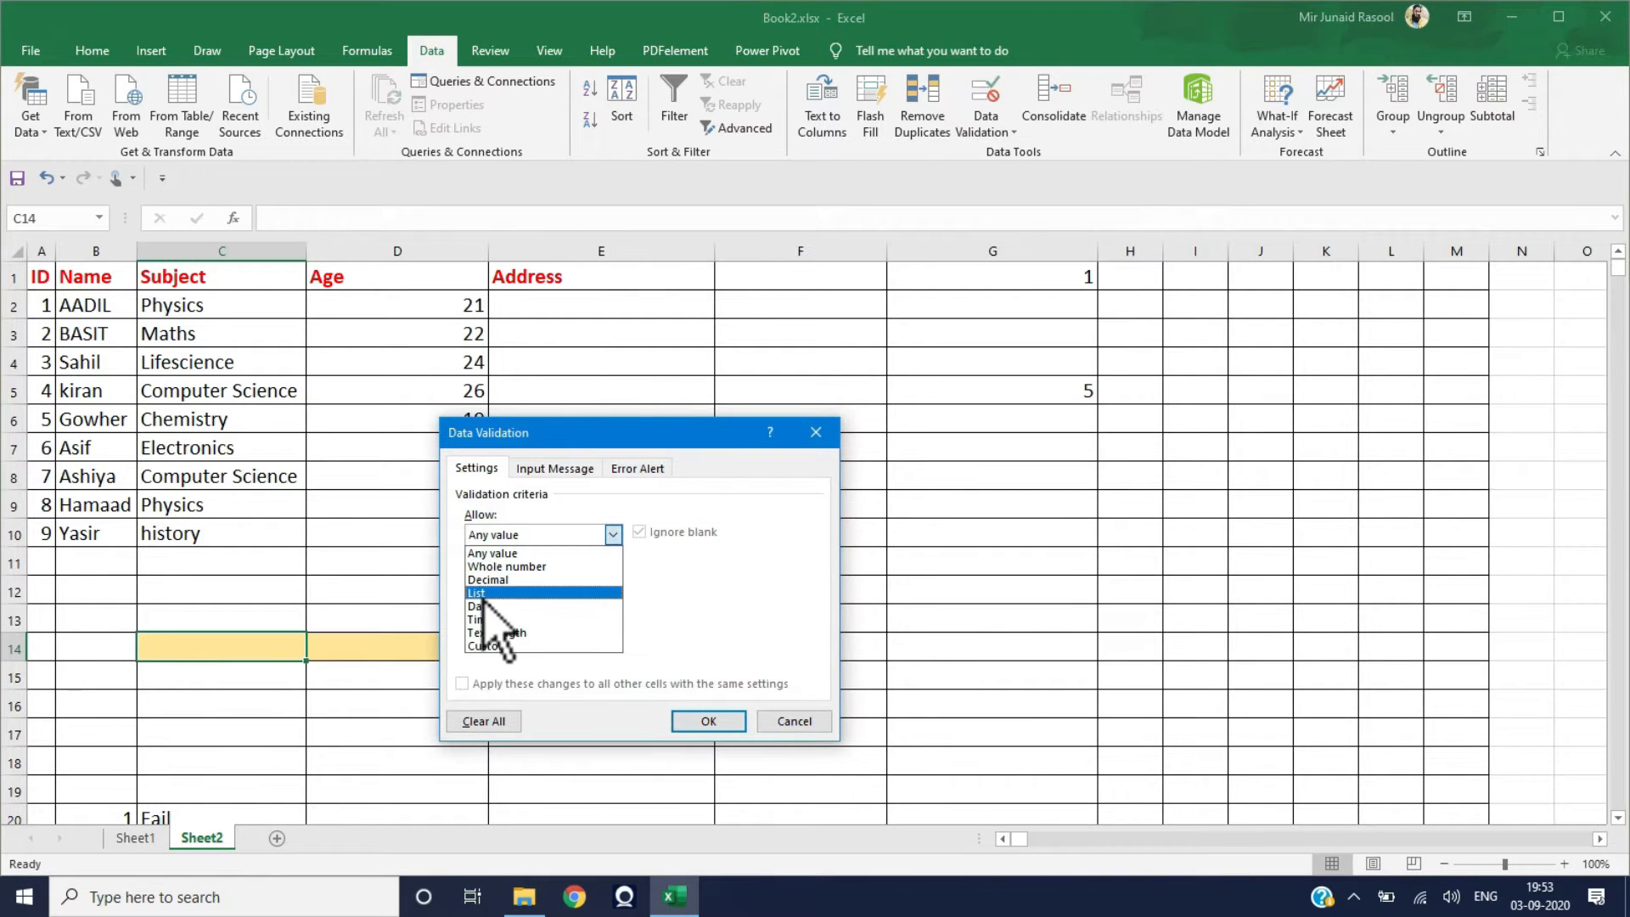
pyautogui.click(499, 594)
pyautogui.click(494, 617)
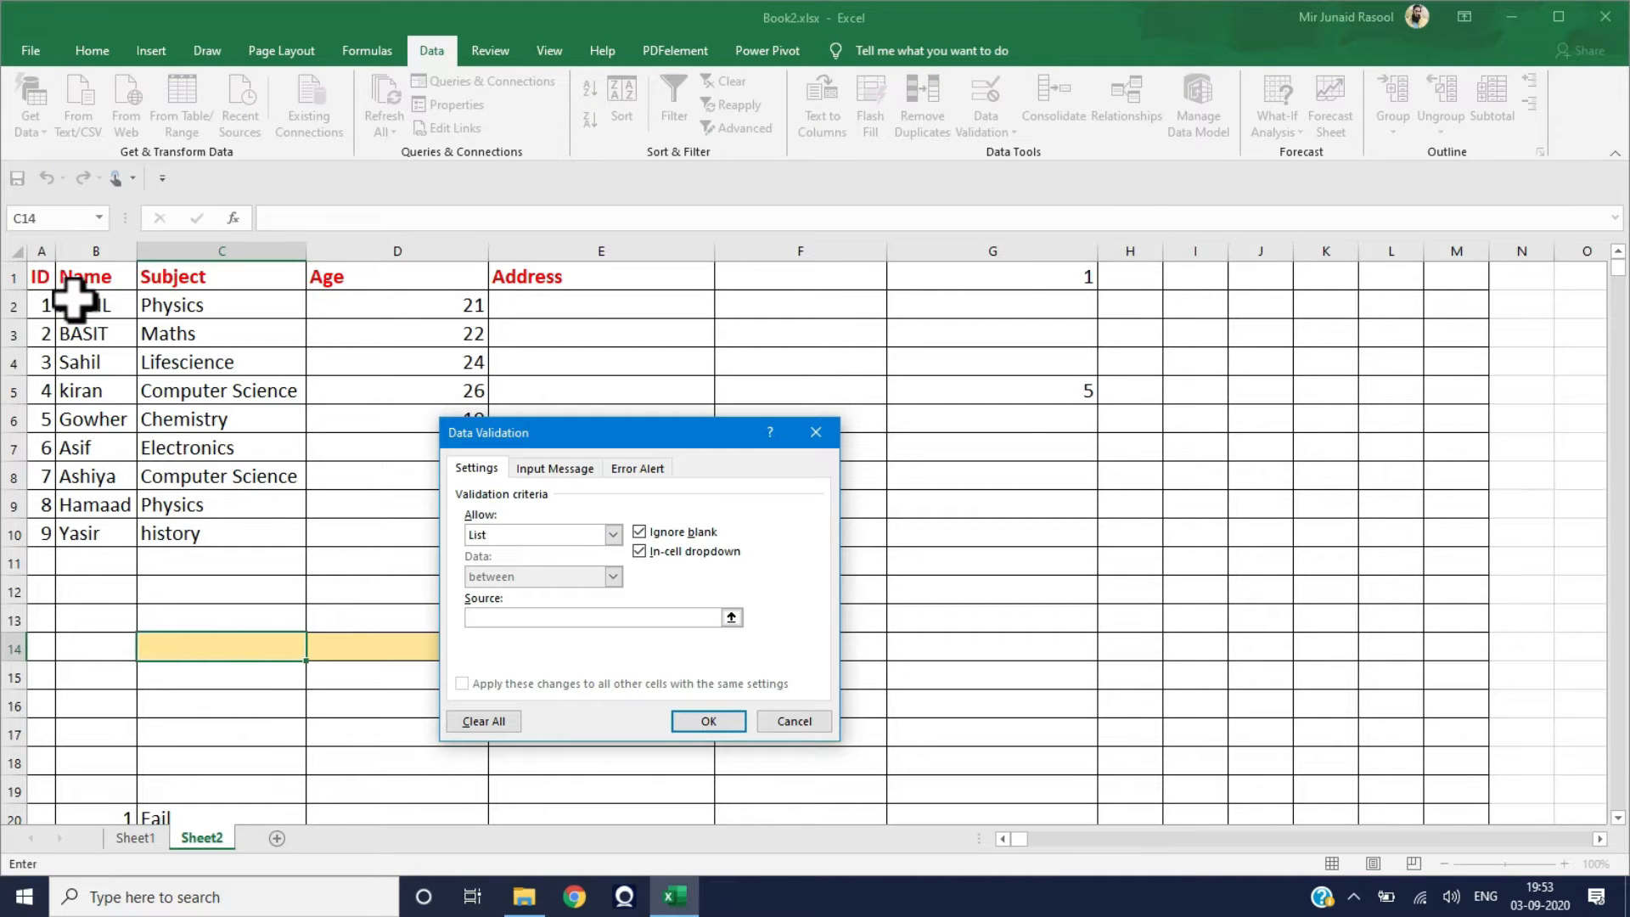
pyautogui.moveTo(80, 302); pyautogui.dragTo(88, 527)
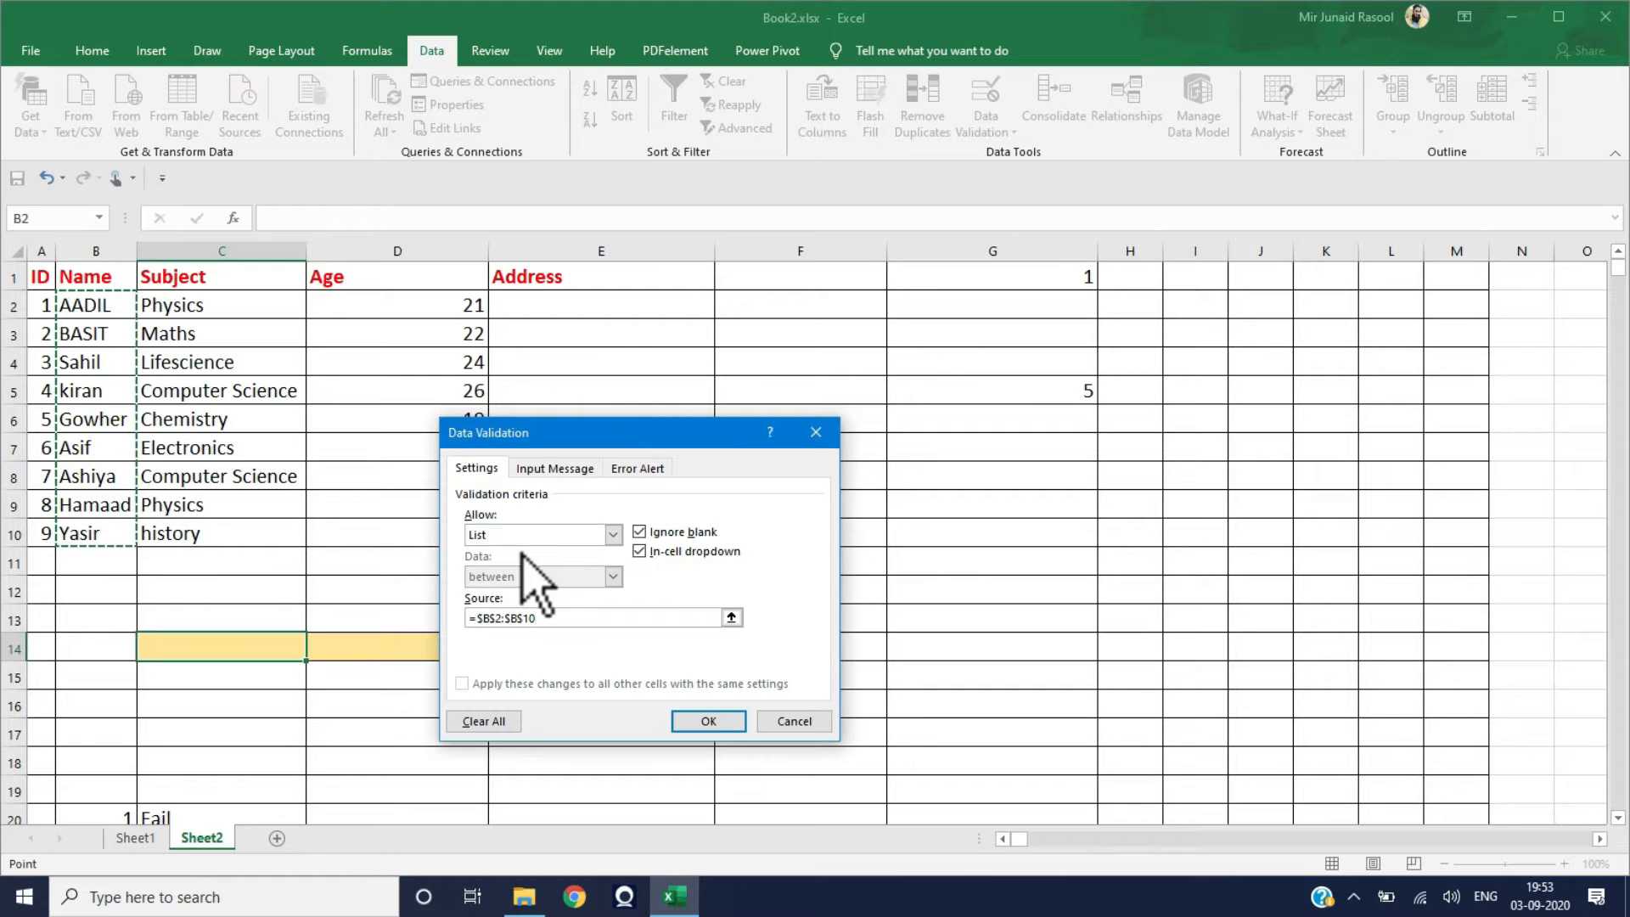
pyautogui.click(709, 720)
# Choose the second student's name from the drop-down list in C14
pyautogui.click(315, 649)
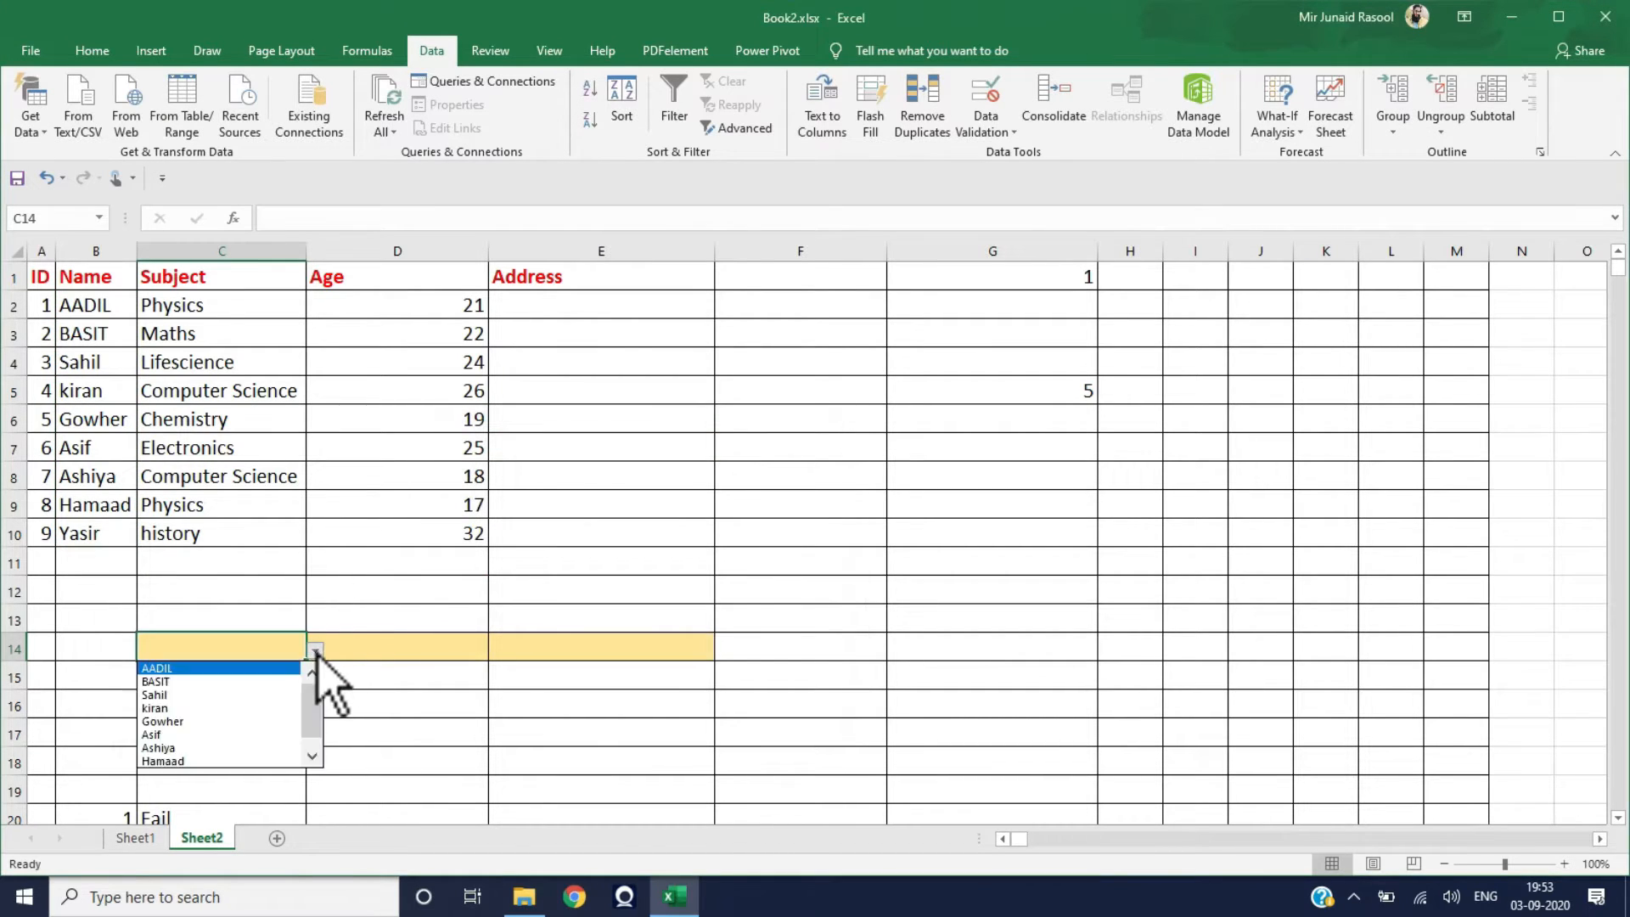
pyautogui.scroll(-1, 318, 721)
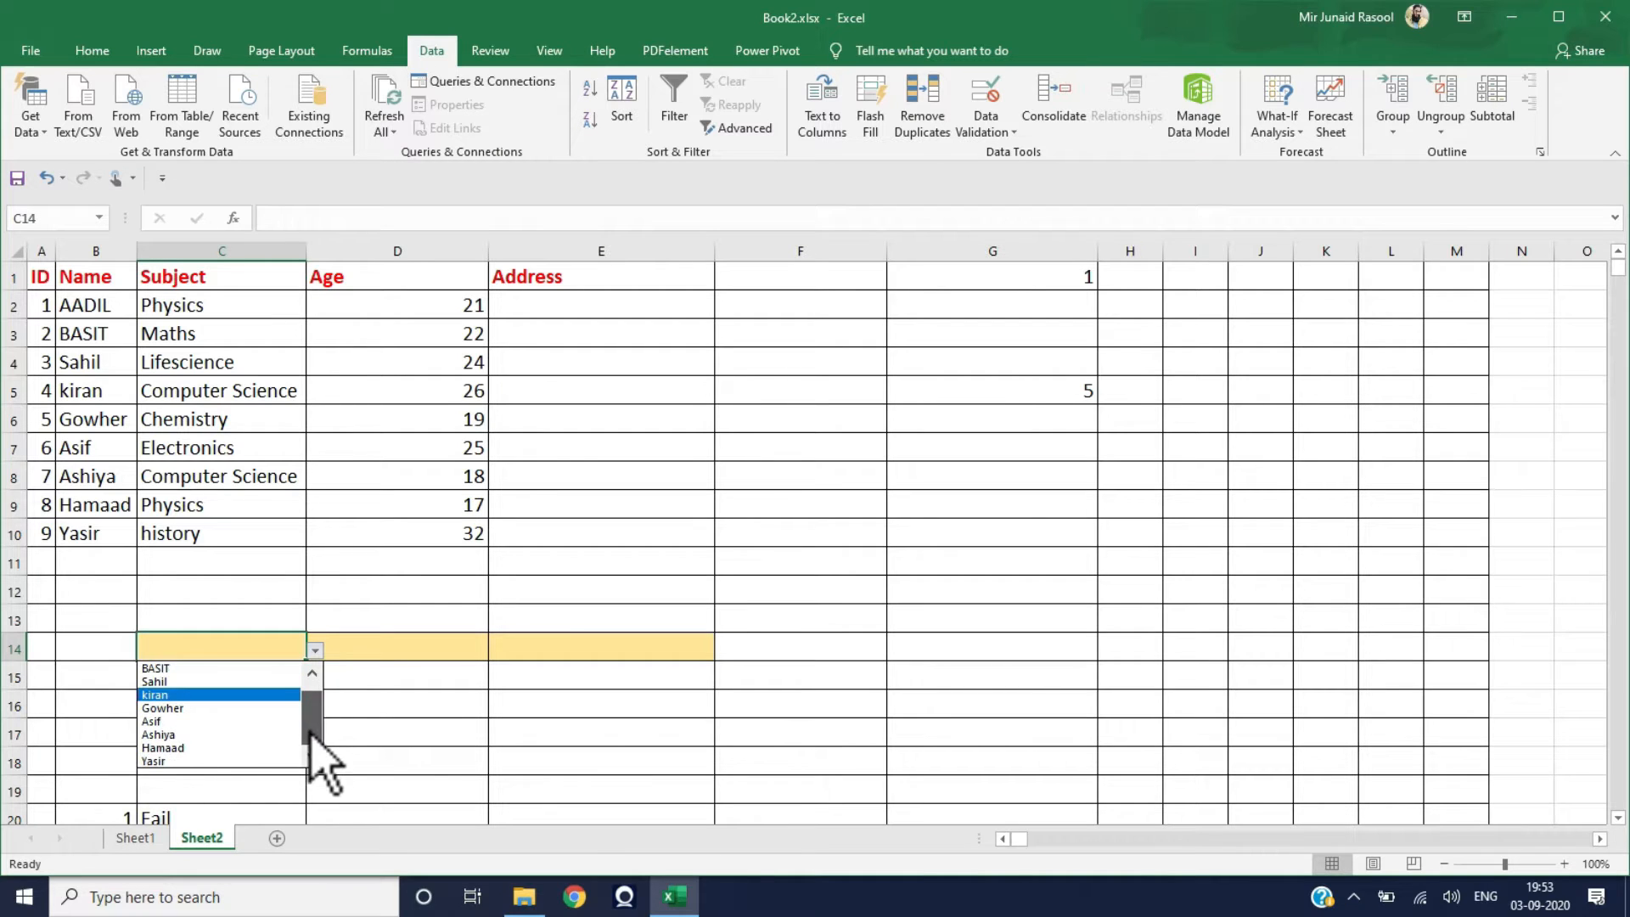
pyautogui.click(244, 735)
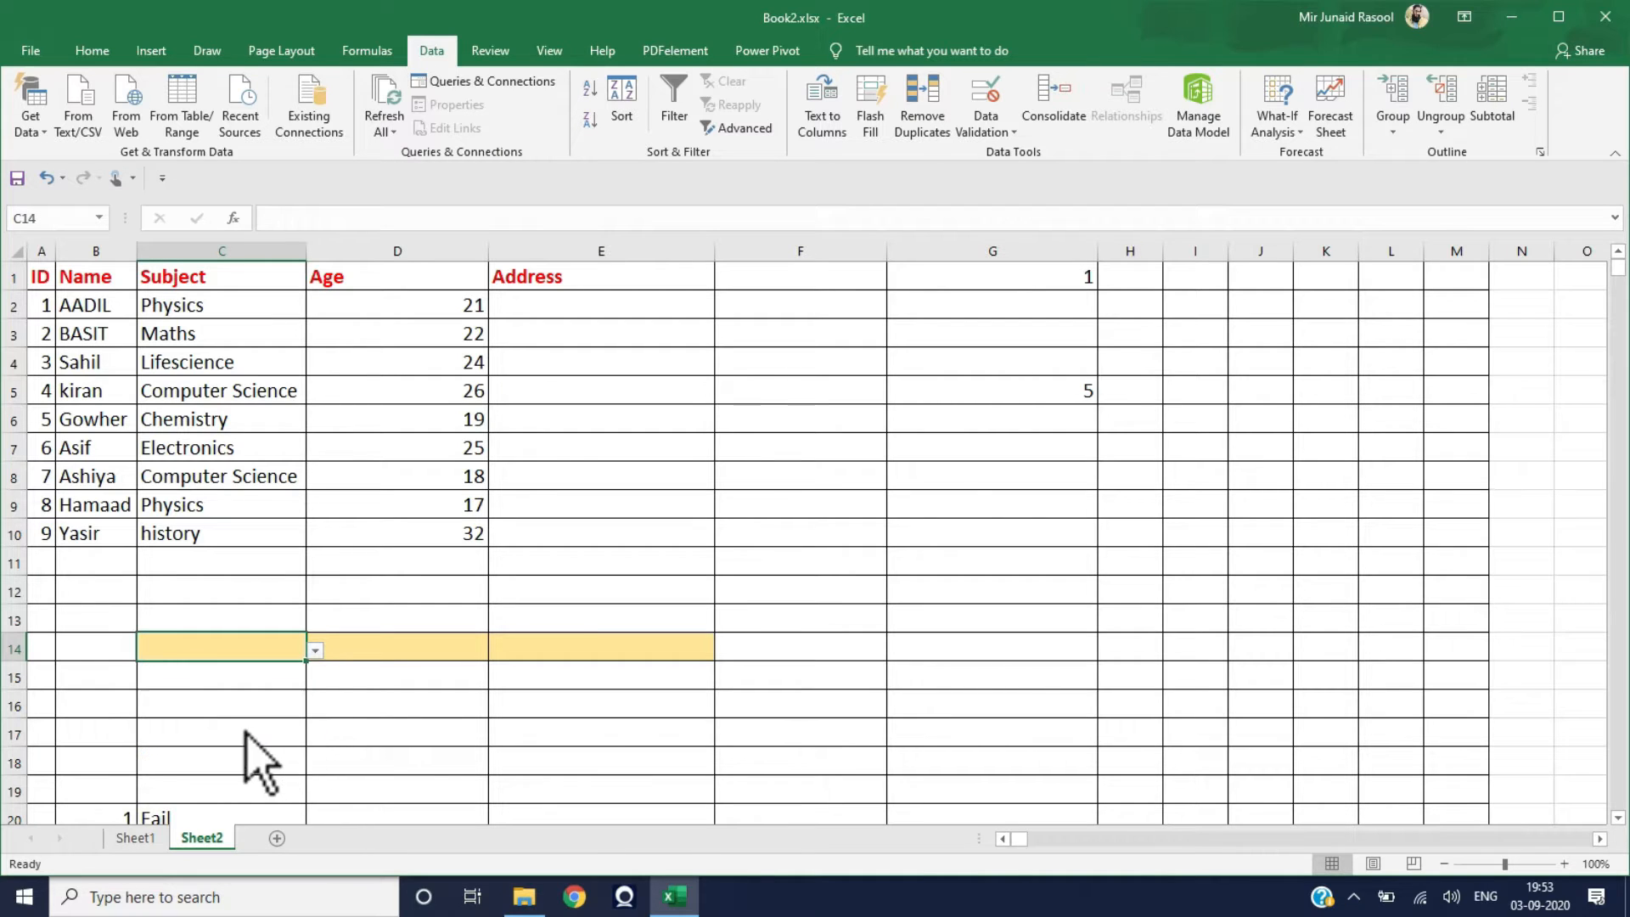
pyautogui.click(315, 650)
pyautogui.click(214, 677)
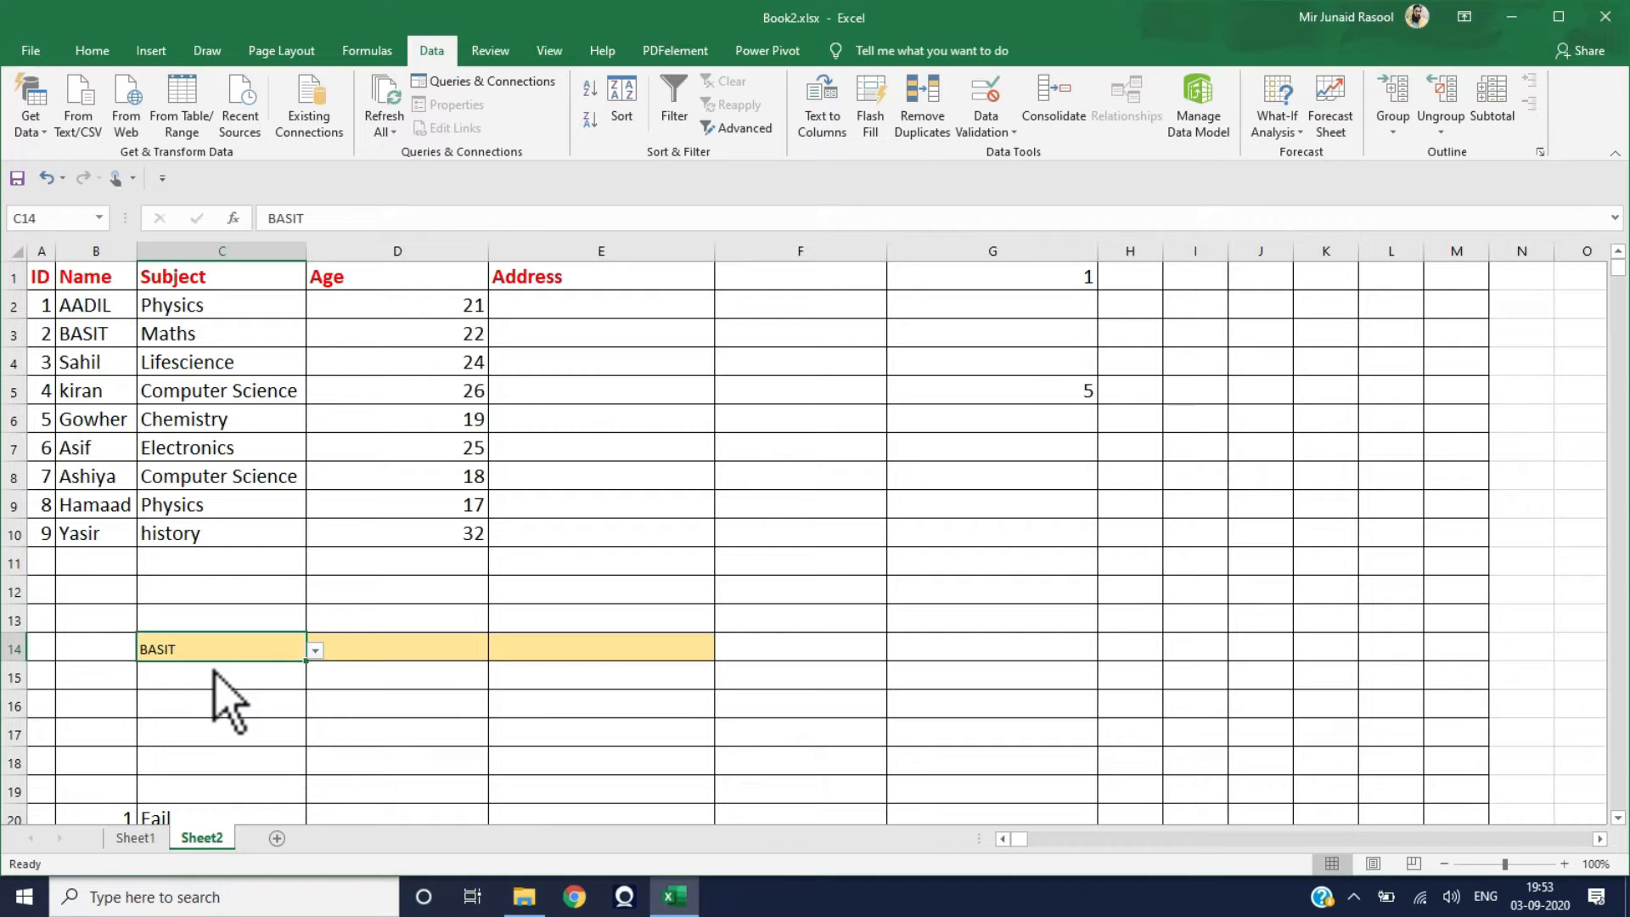
# Enter the formula =VLOOKUP(C14,B2:D10,2,FALSE) in D14 to look up the chosen student's subject
pyautogui.click(355, 652)
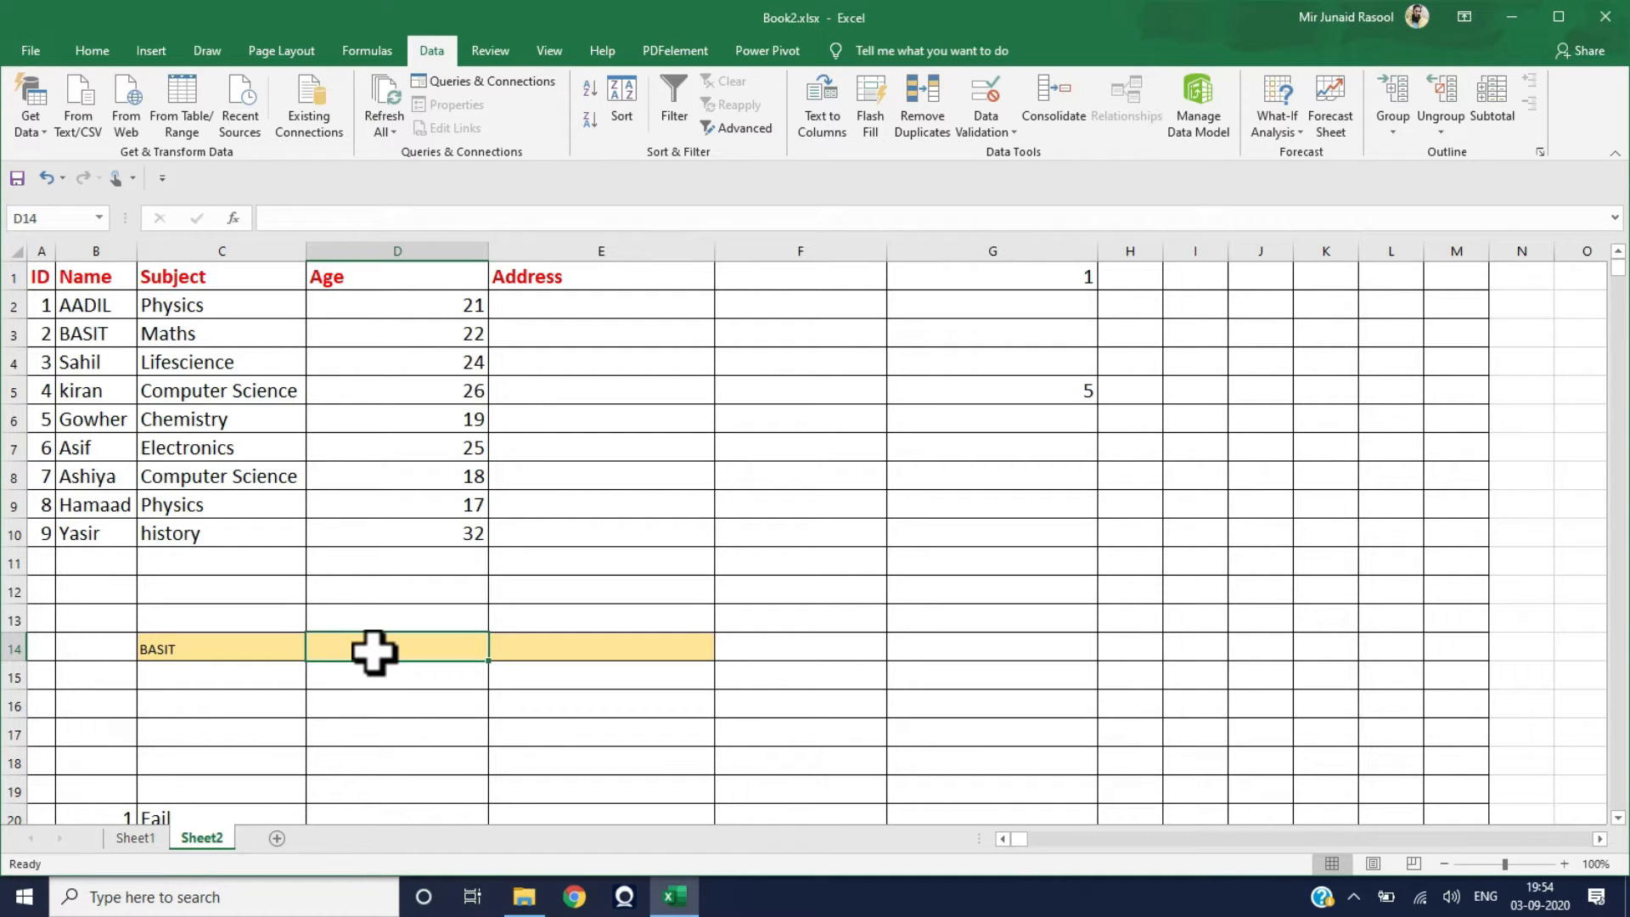
pyautogui.write('=')
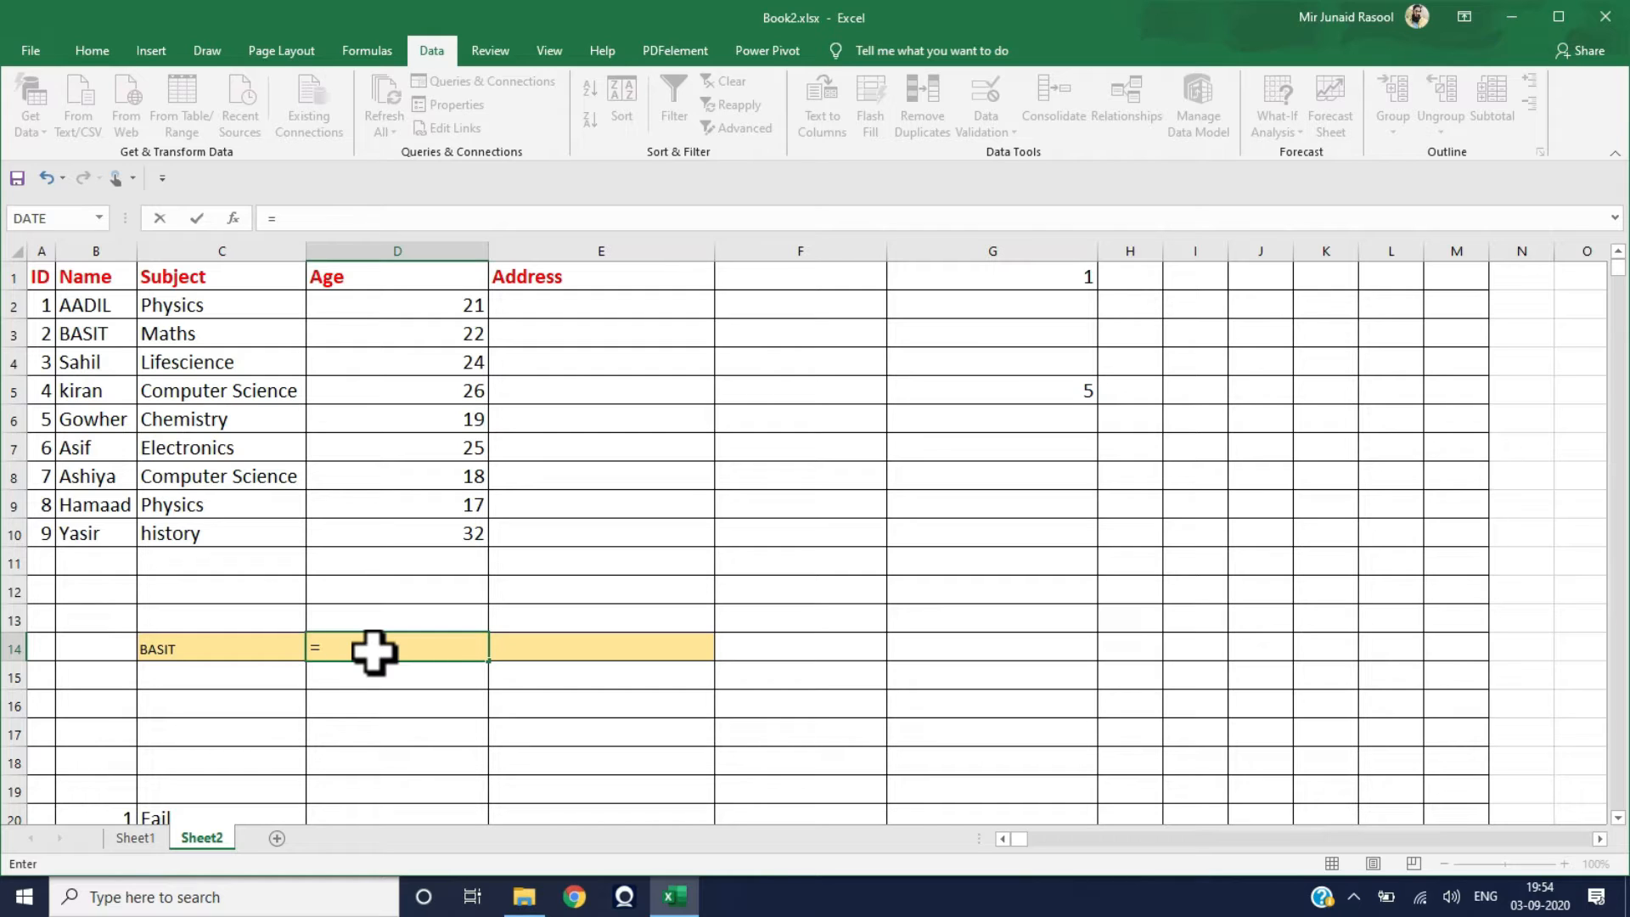
pyautogui.write('vlookup')
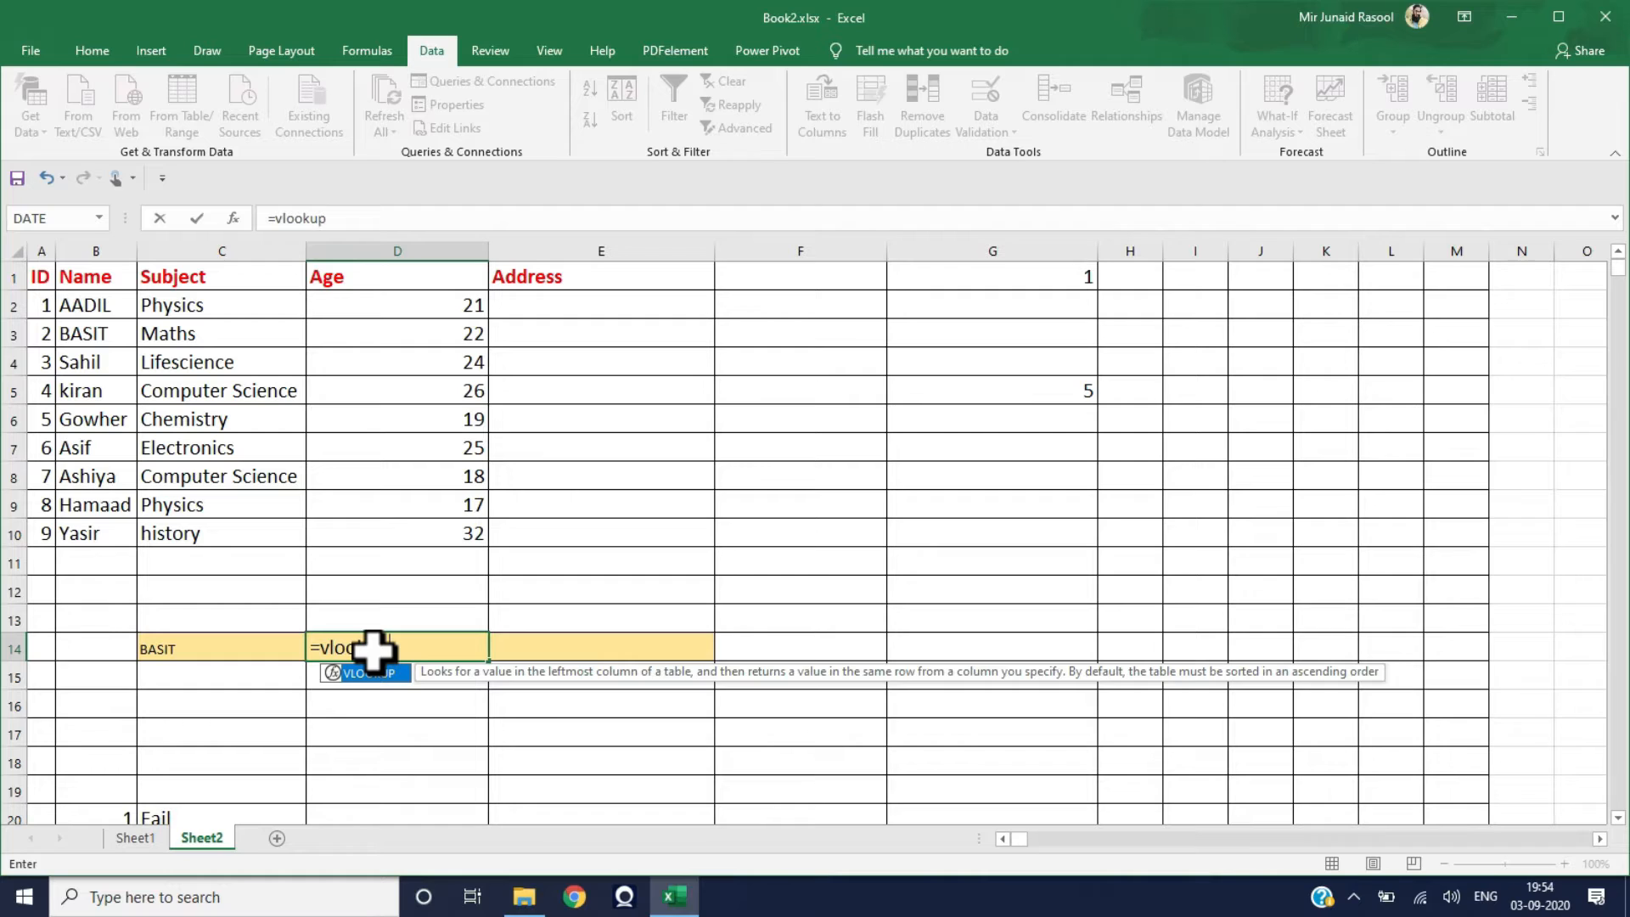
pyautogui.write('(')
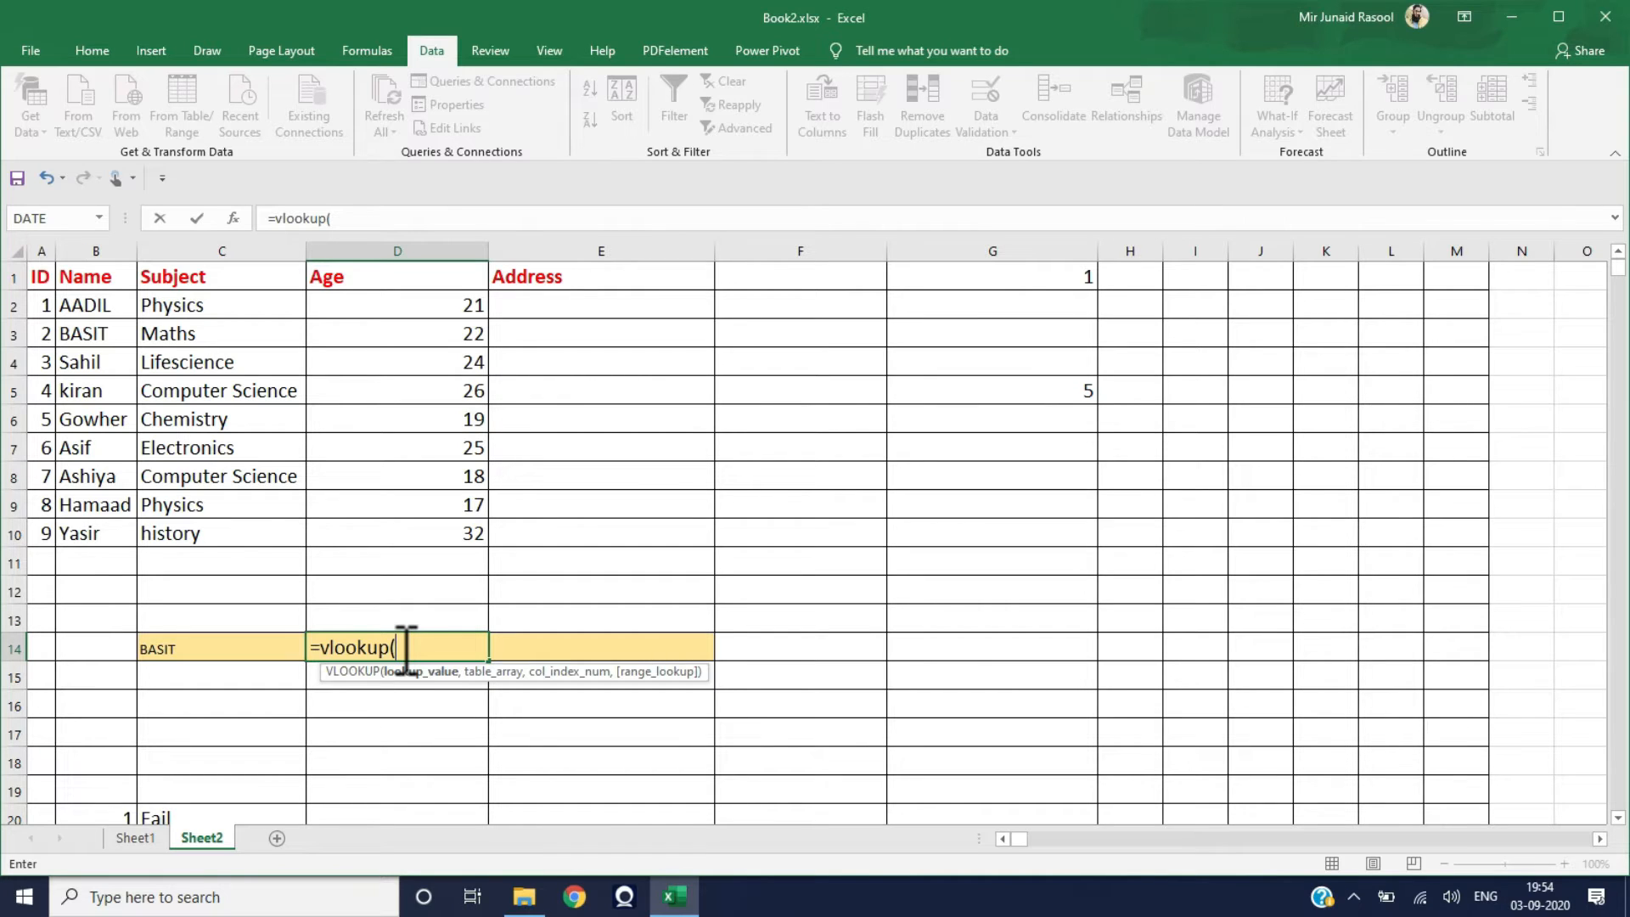
pyautogui.click(242, 647)
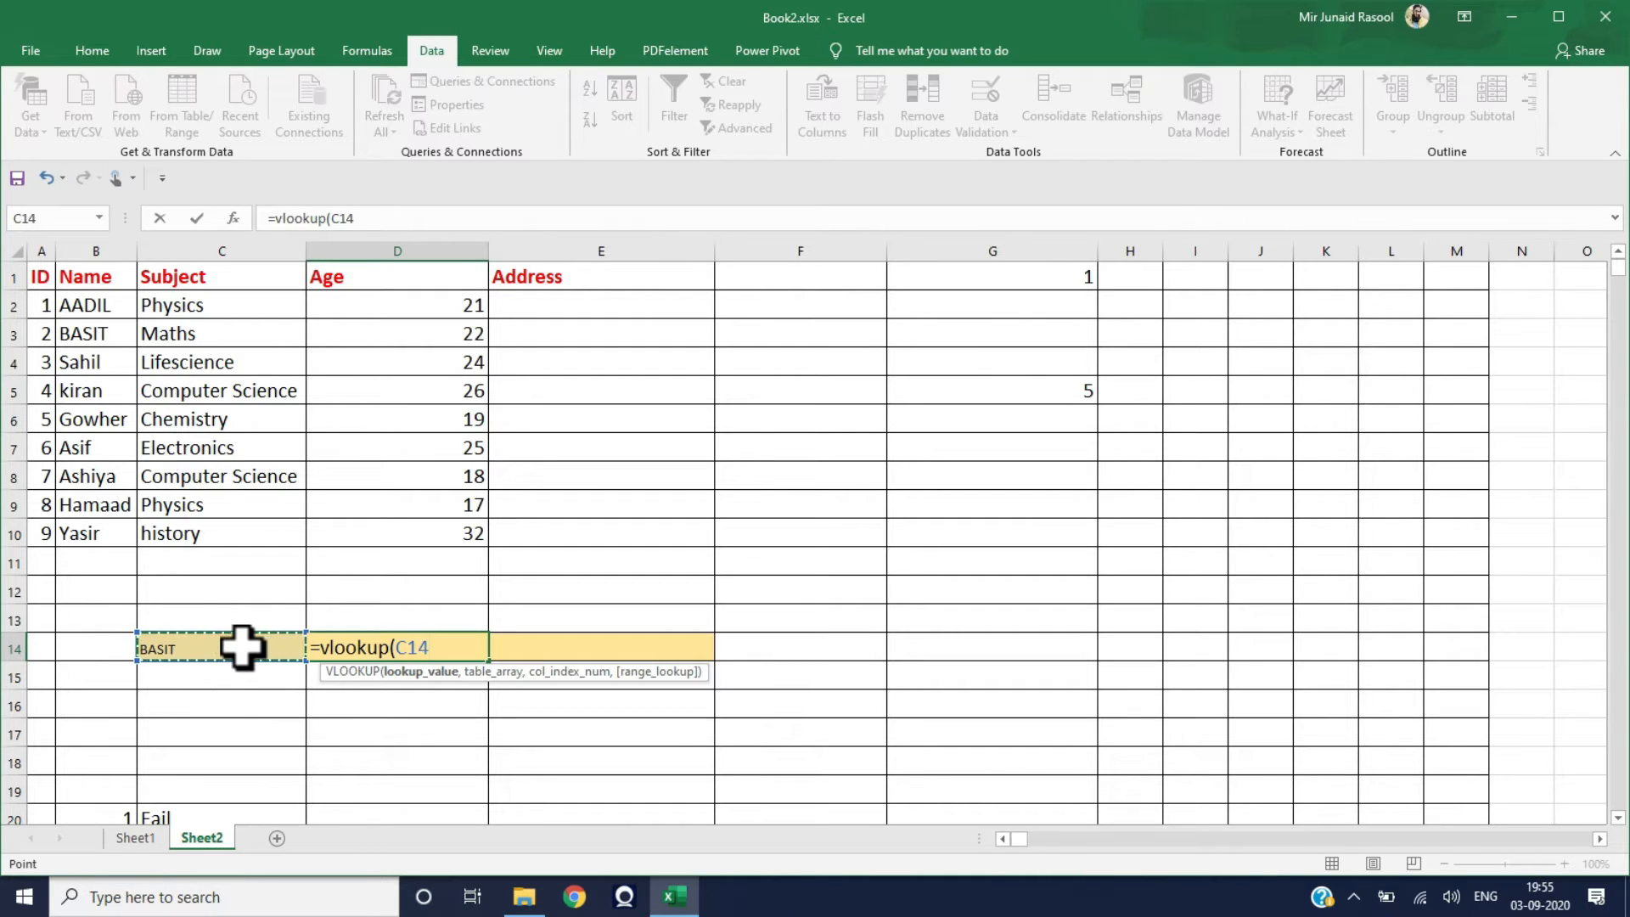
pyautogui.write(',')
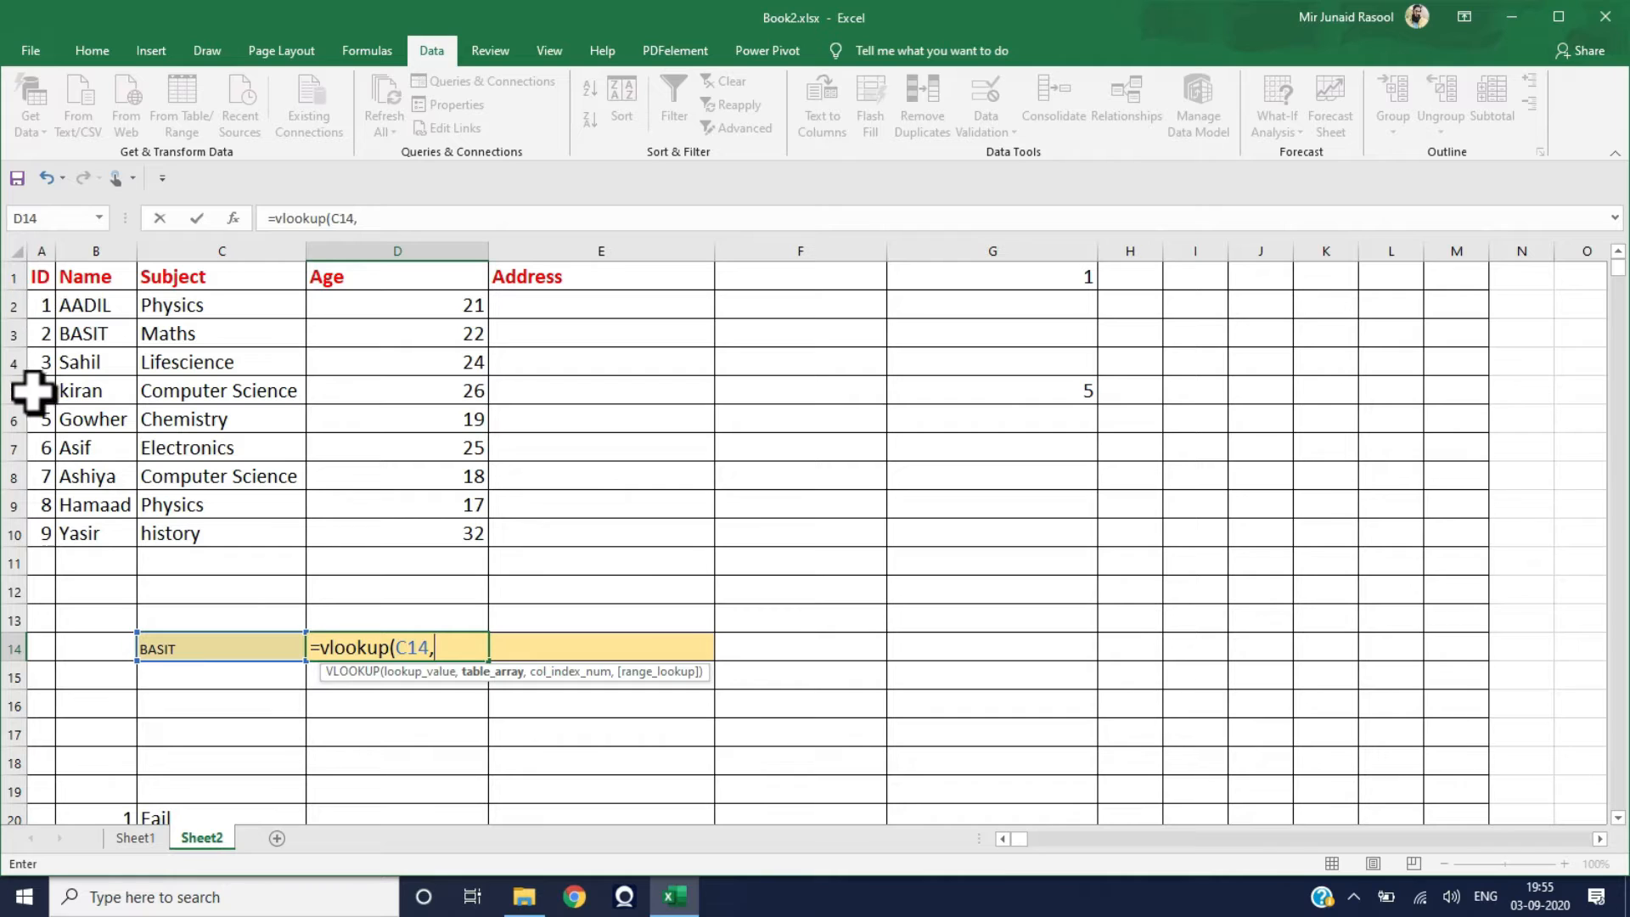
pyautogui.click(81, 307)
pyautogui.moveTo(105, 316); pyautogui.dragTo(449, 541)
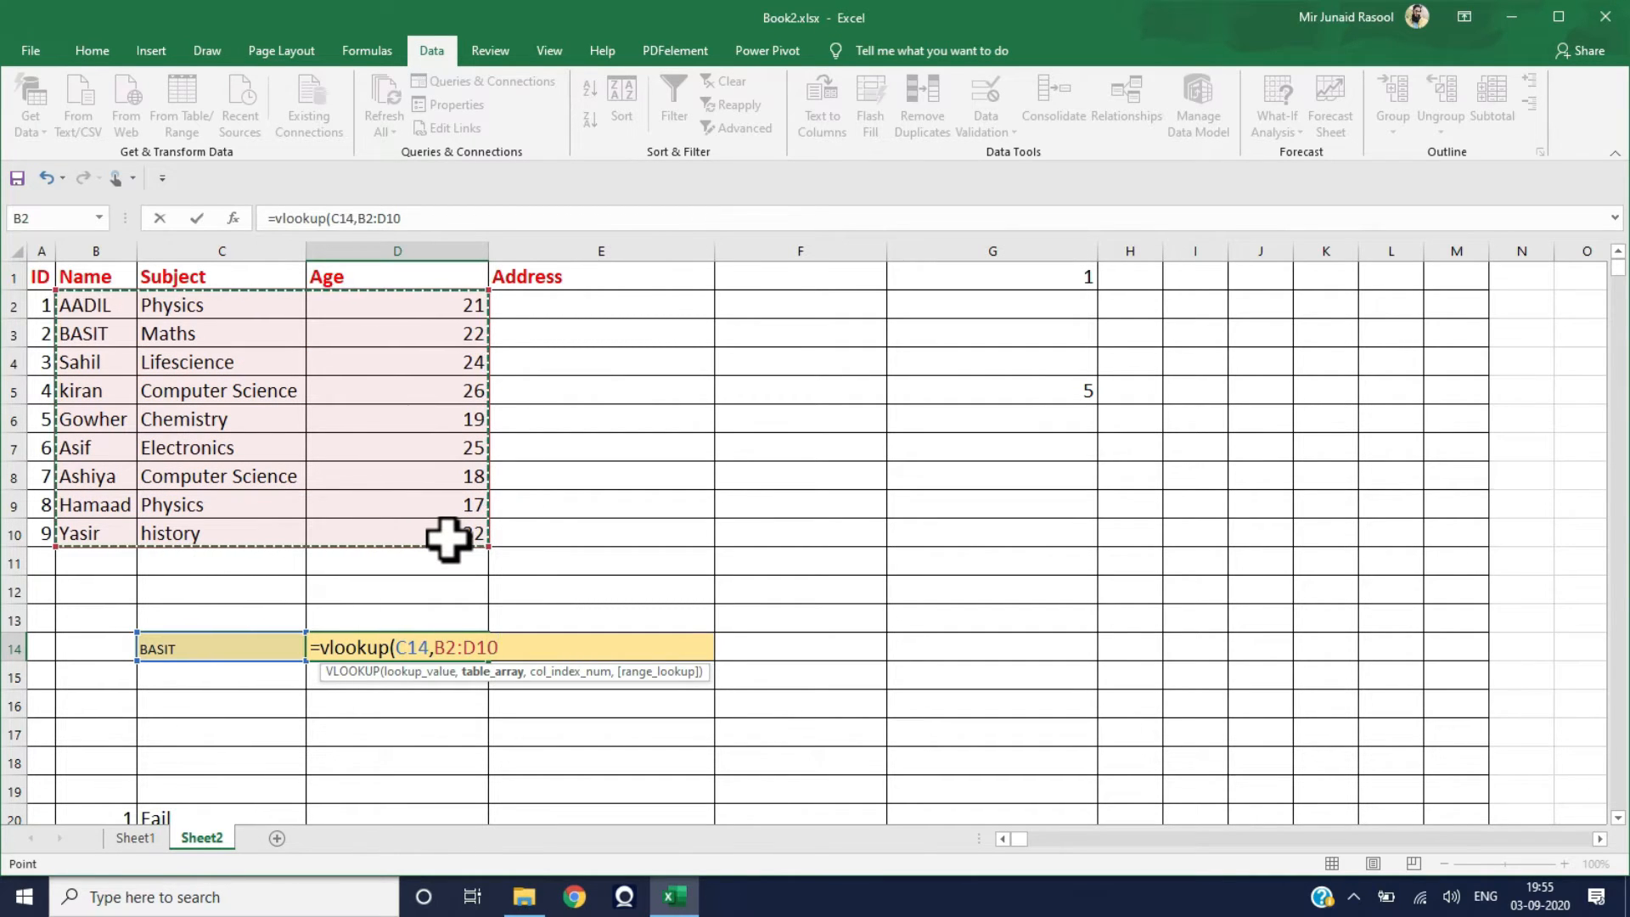
pyautogui.write(',2')
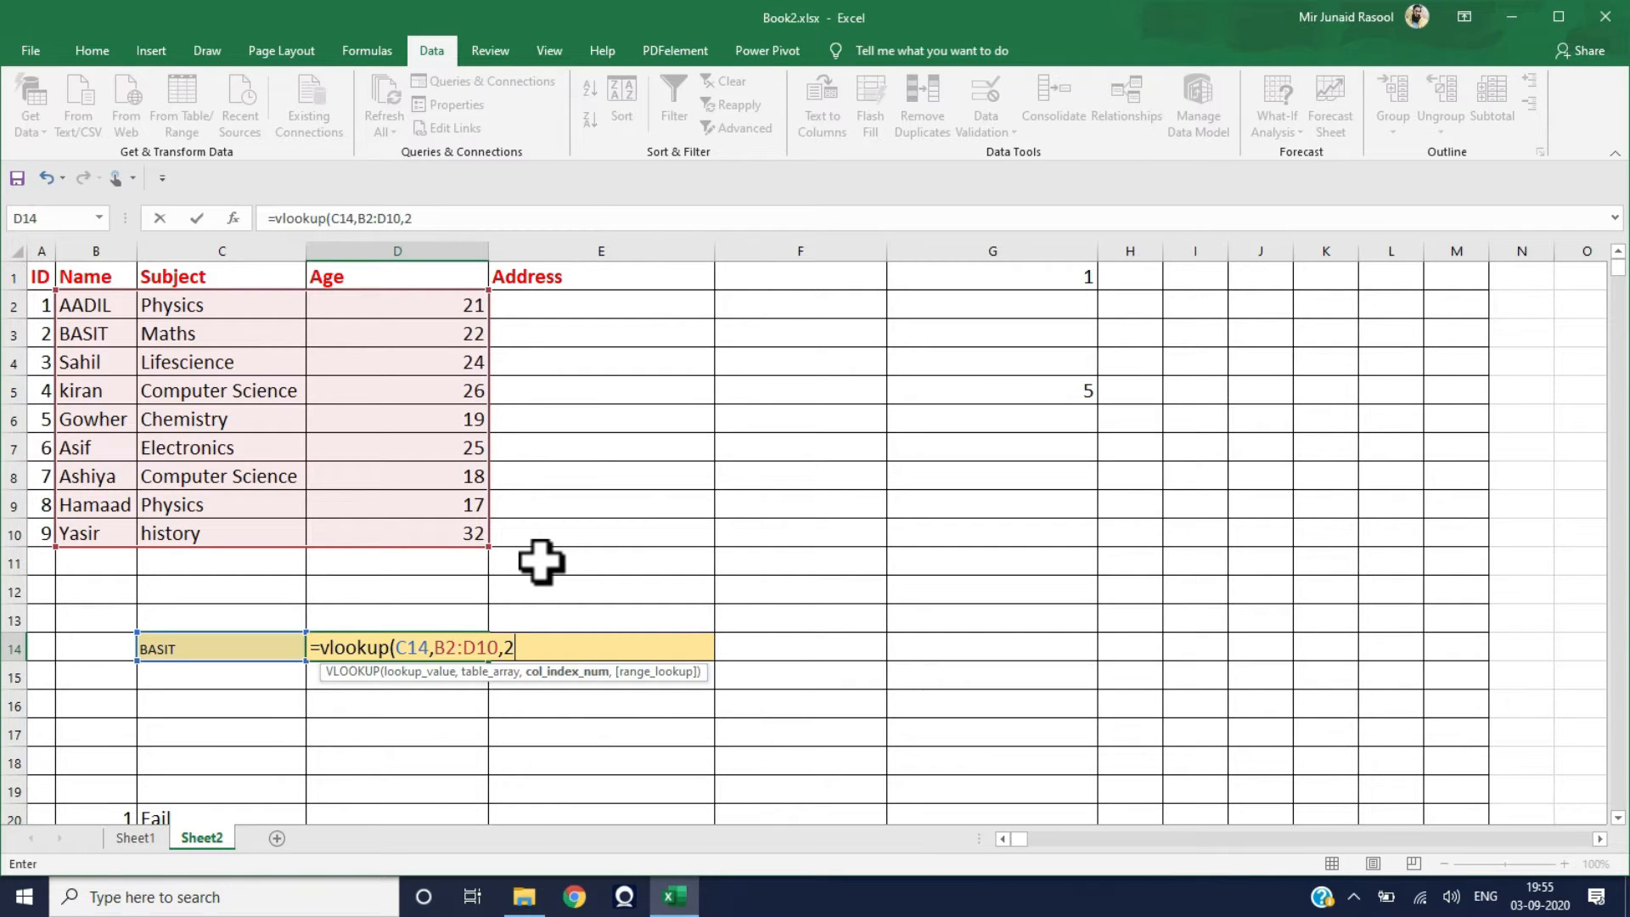
pyautogui.write(',')
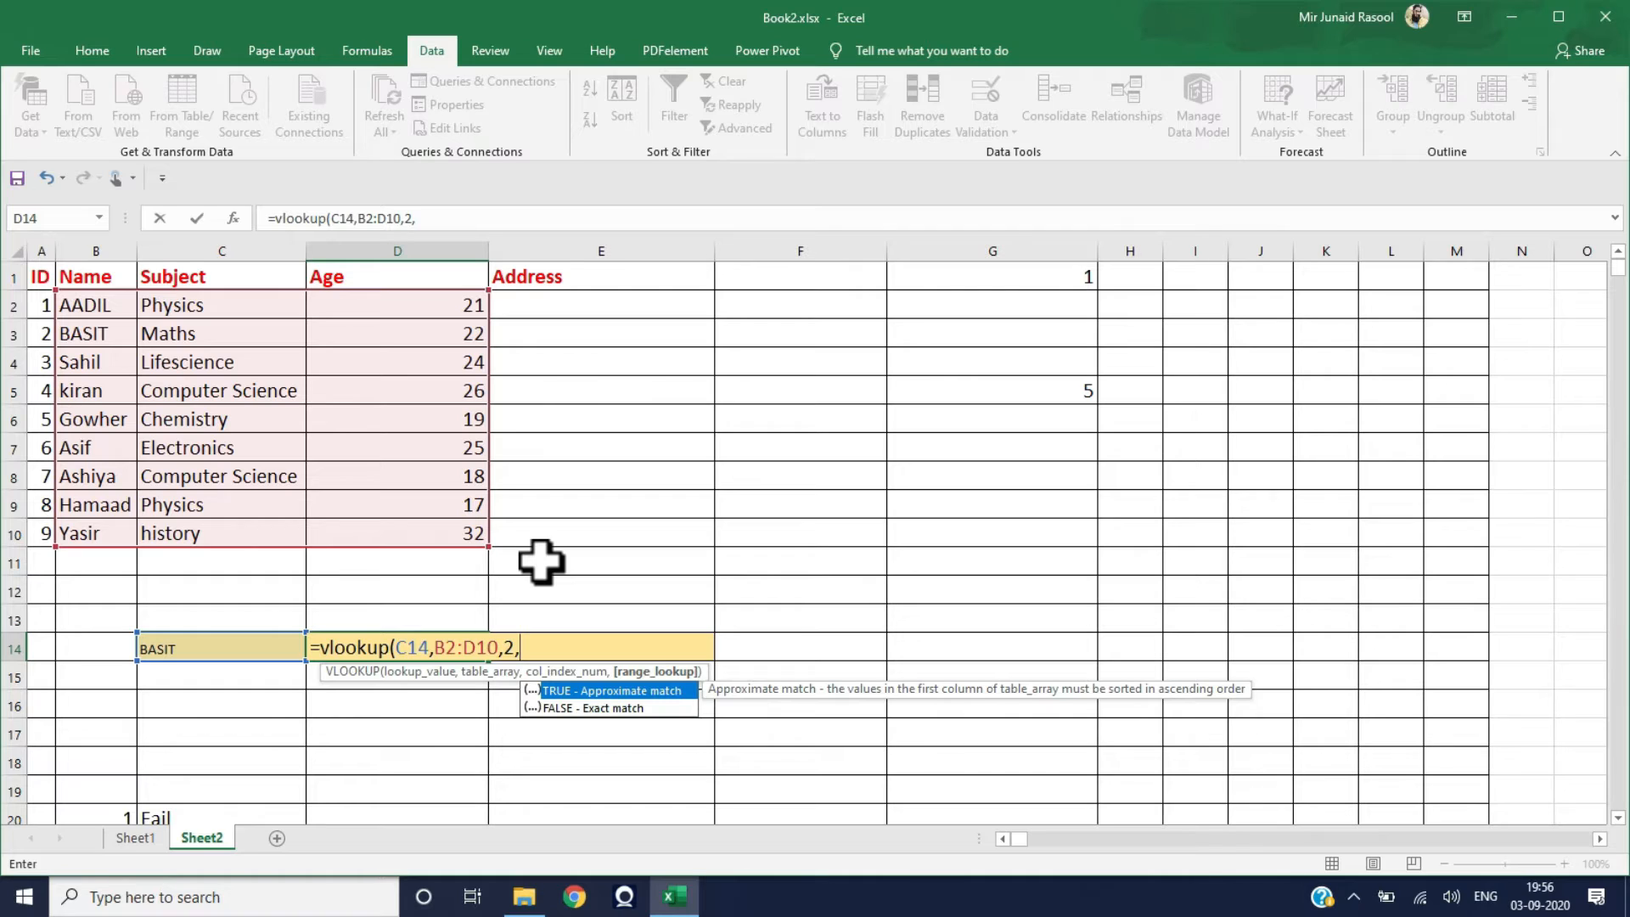
pyautogui.write('false)')
pyautogui.press('Return')
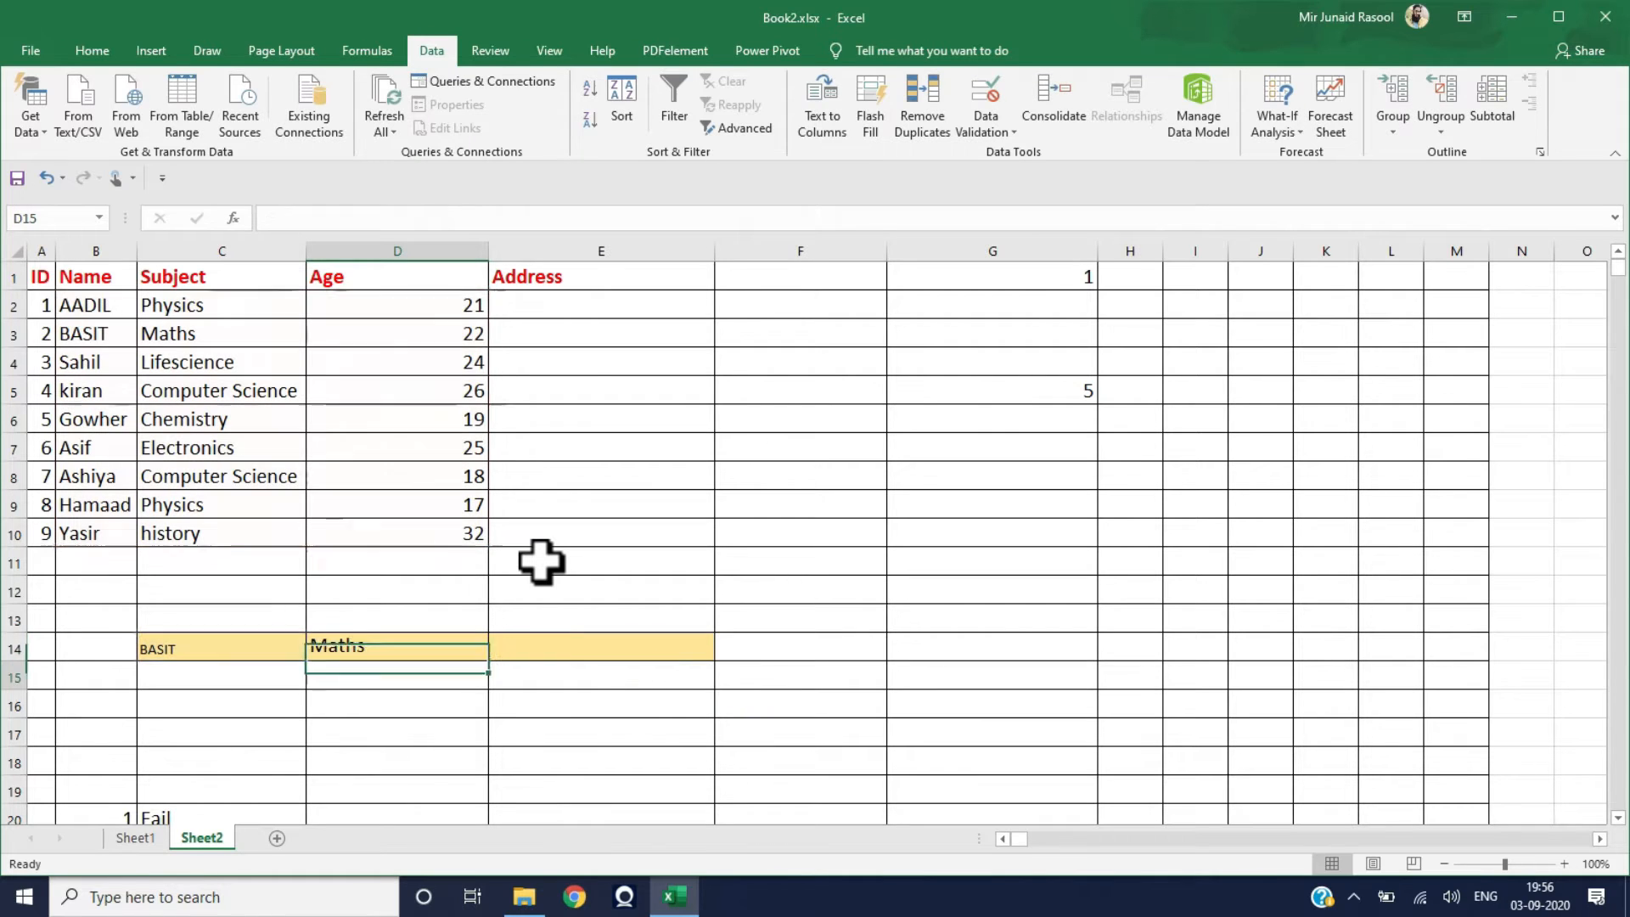
# Test the subject lookup by choosing the seventh, eighth and ninth students in turn from the drop-down list in C14
pyautogui.click(384, 642)
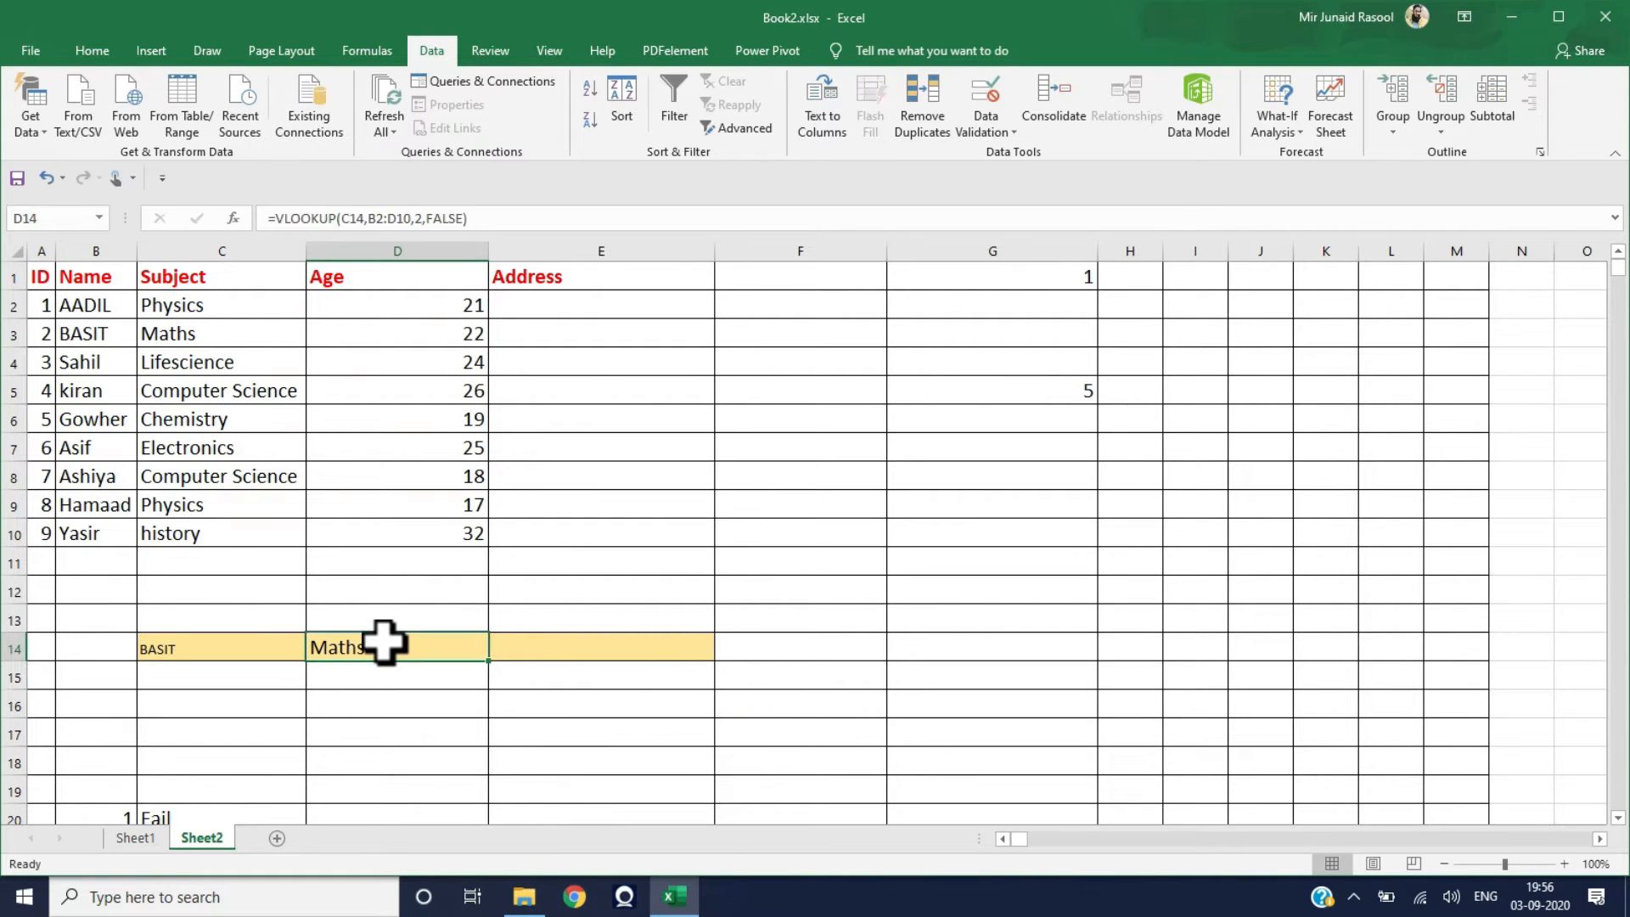
pyautogui.click(260, 648)
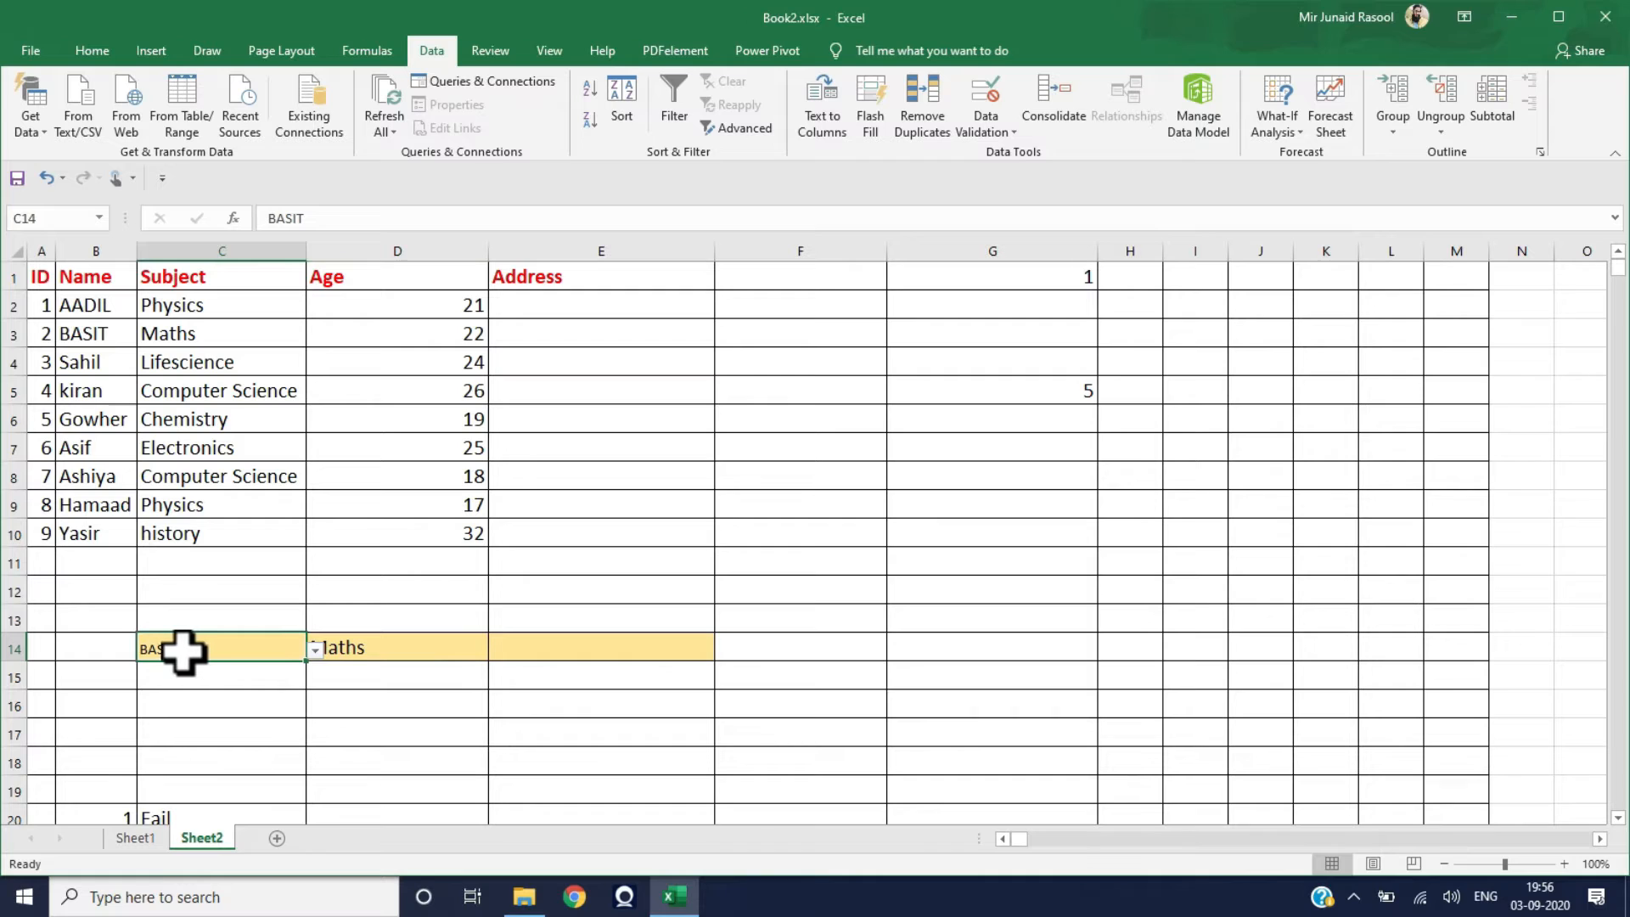
pyautogui.click(348, 649)
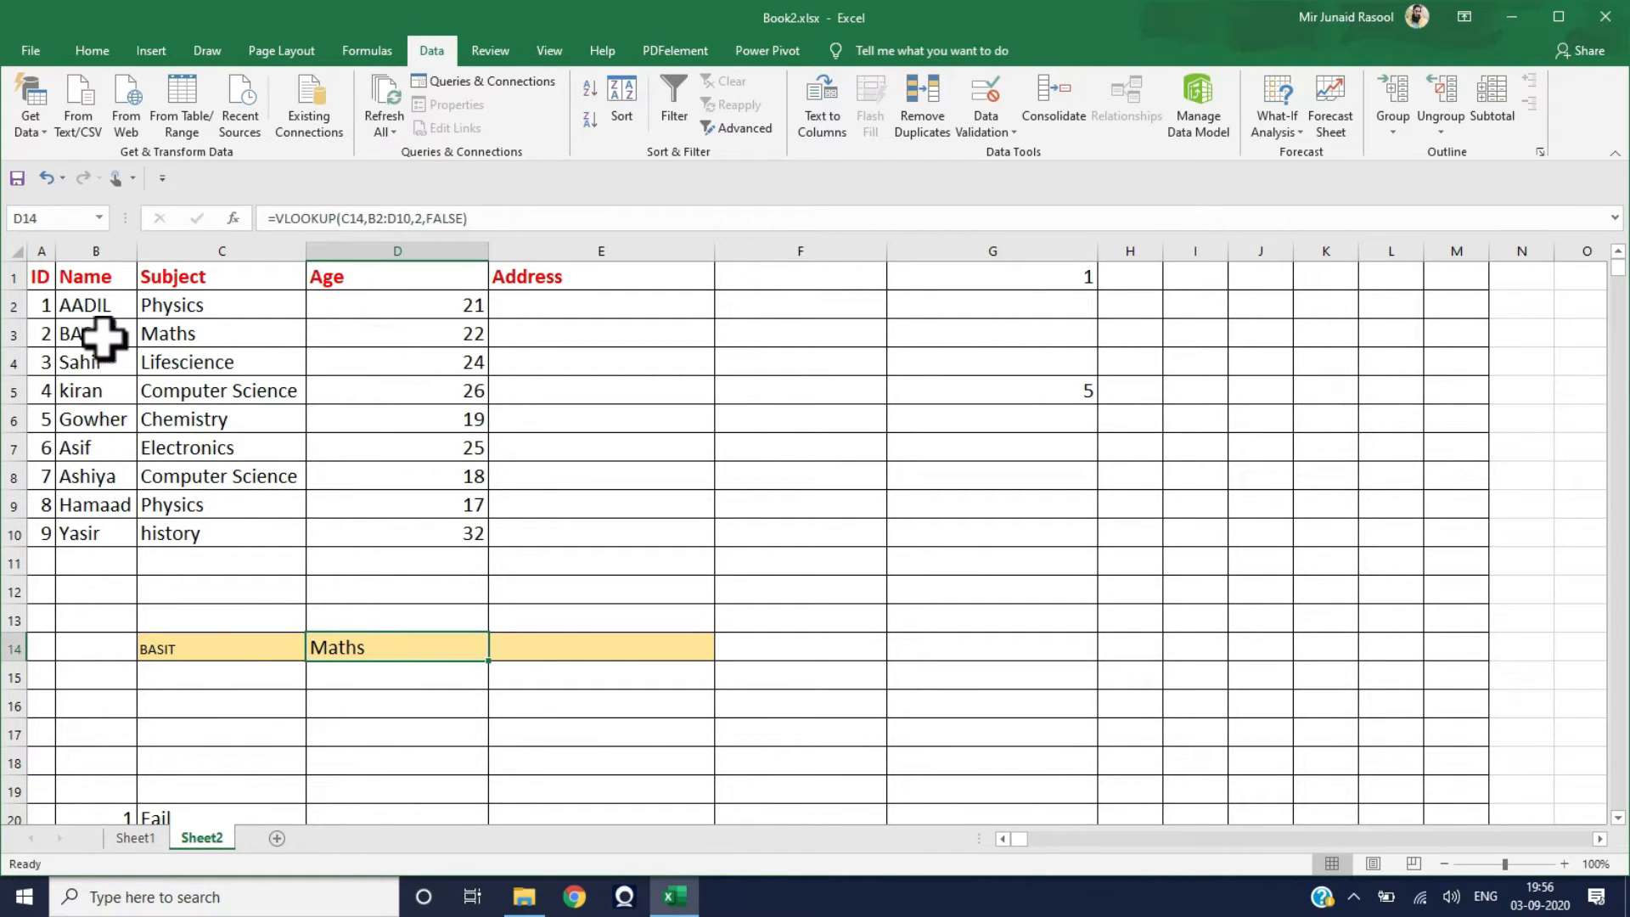
pyautogui.click(234, 644)
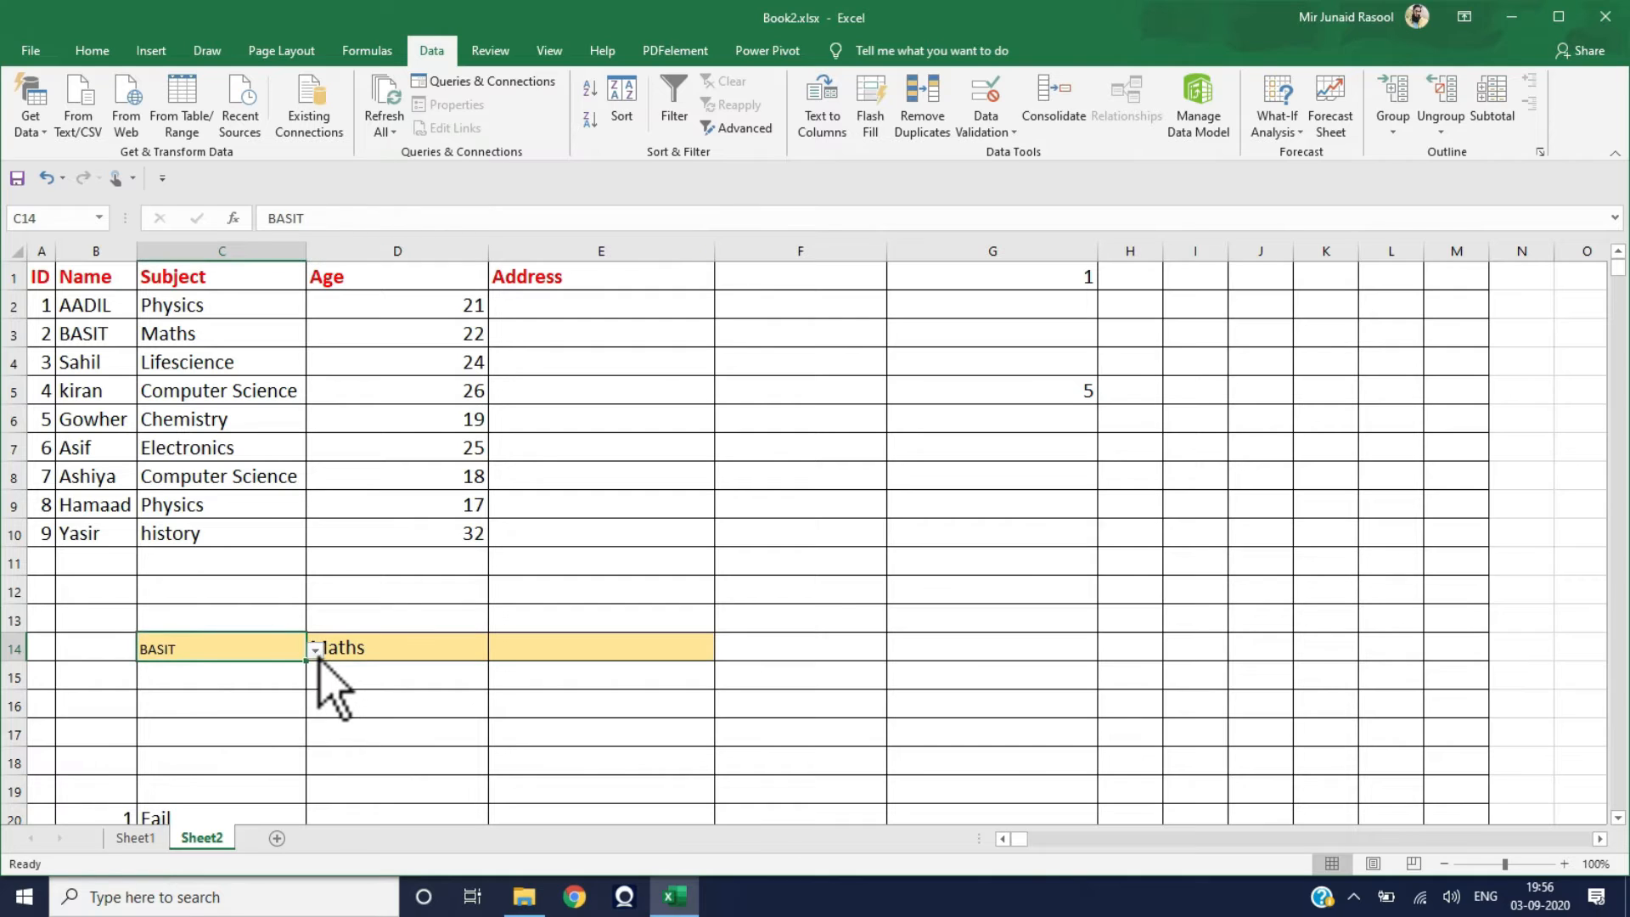
pyautogui.click(316, 651)
pyautogui.click(191, 759)
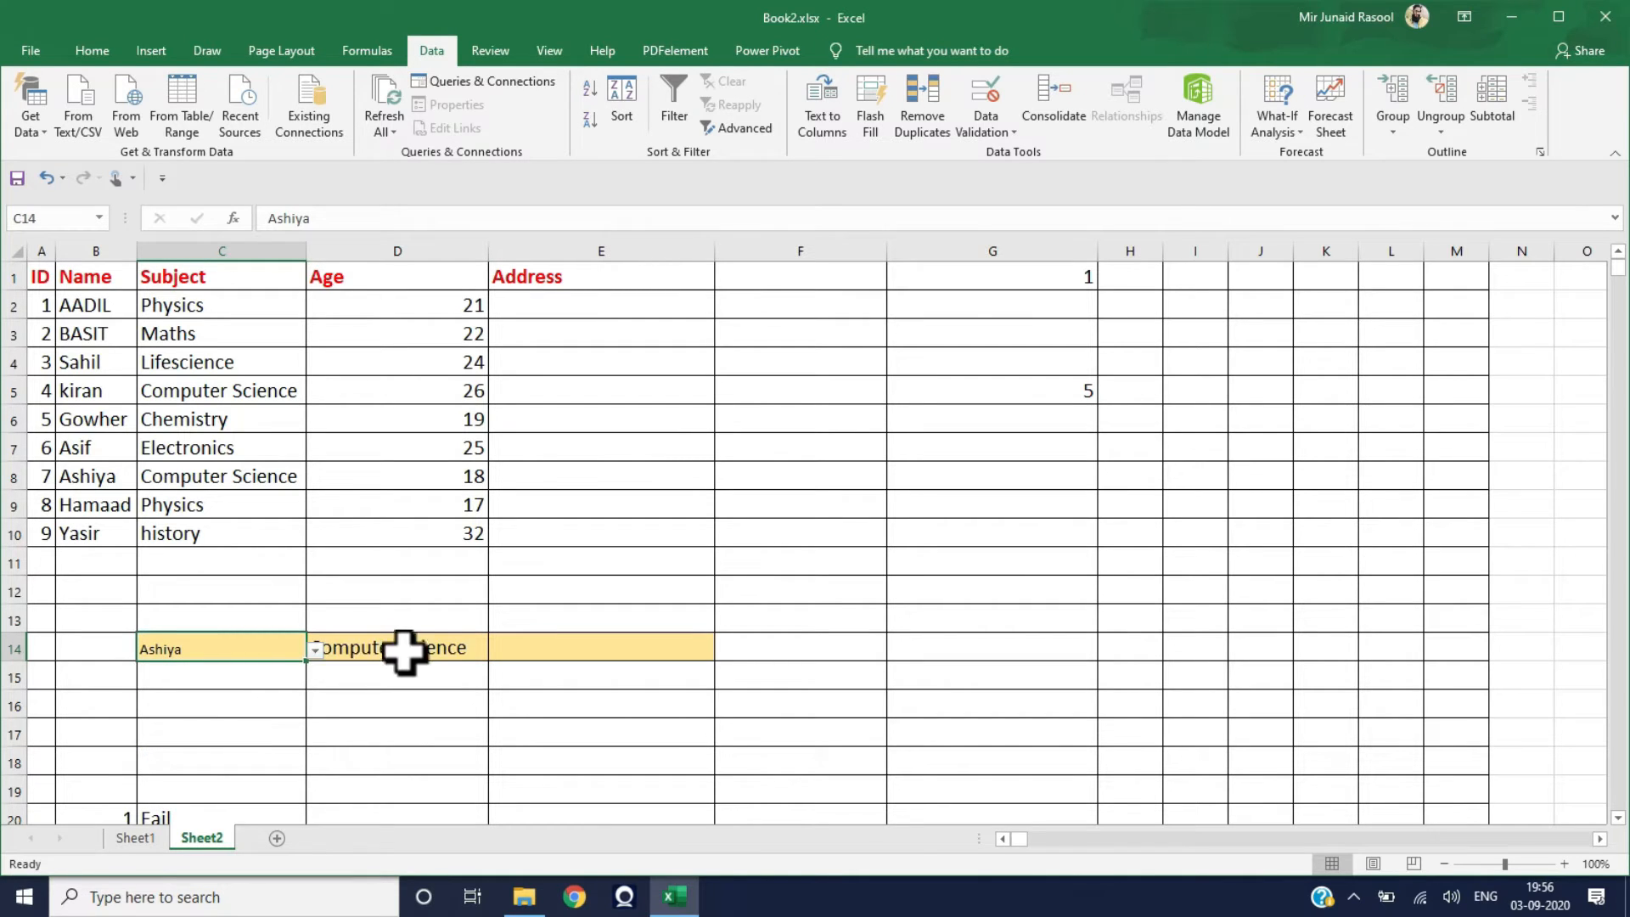
pyautogui.click(315, 651)
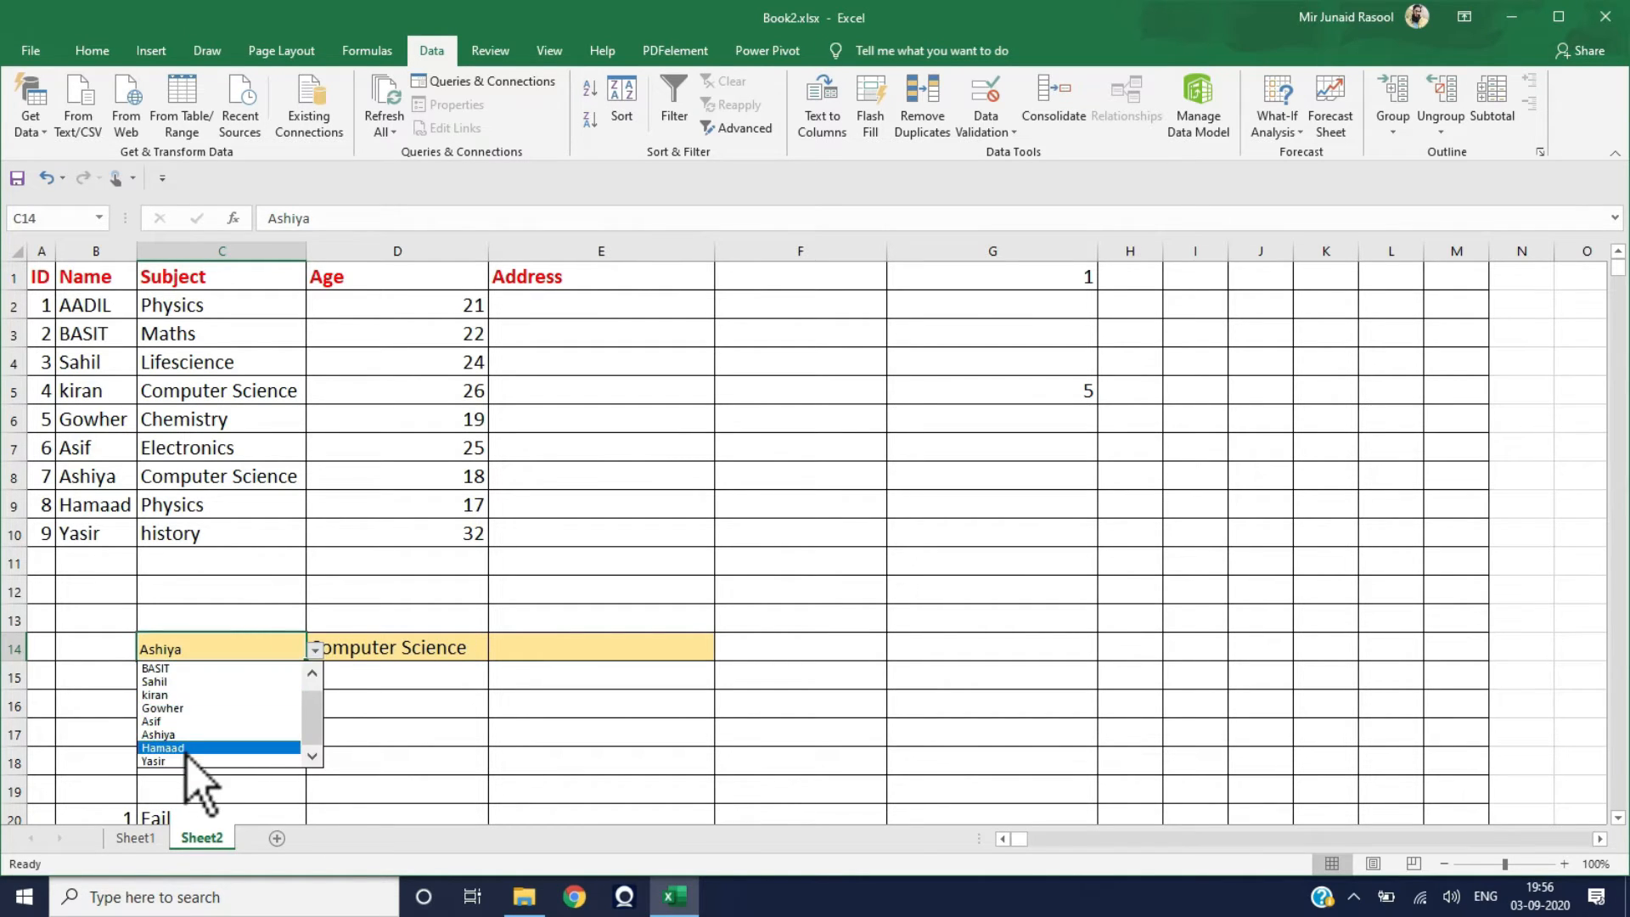
pyautogui.click(183, 747)
pyautogui.click(316, 650)
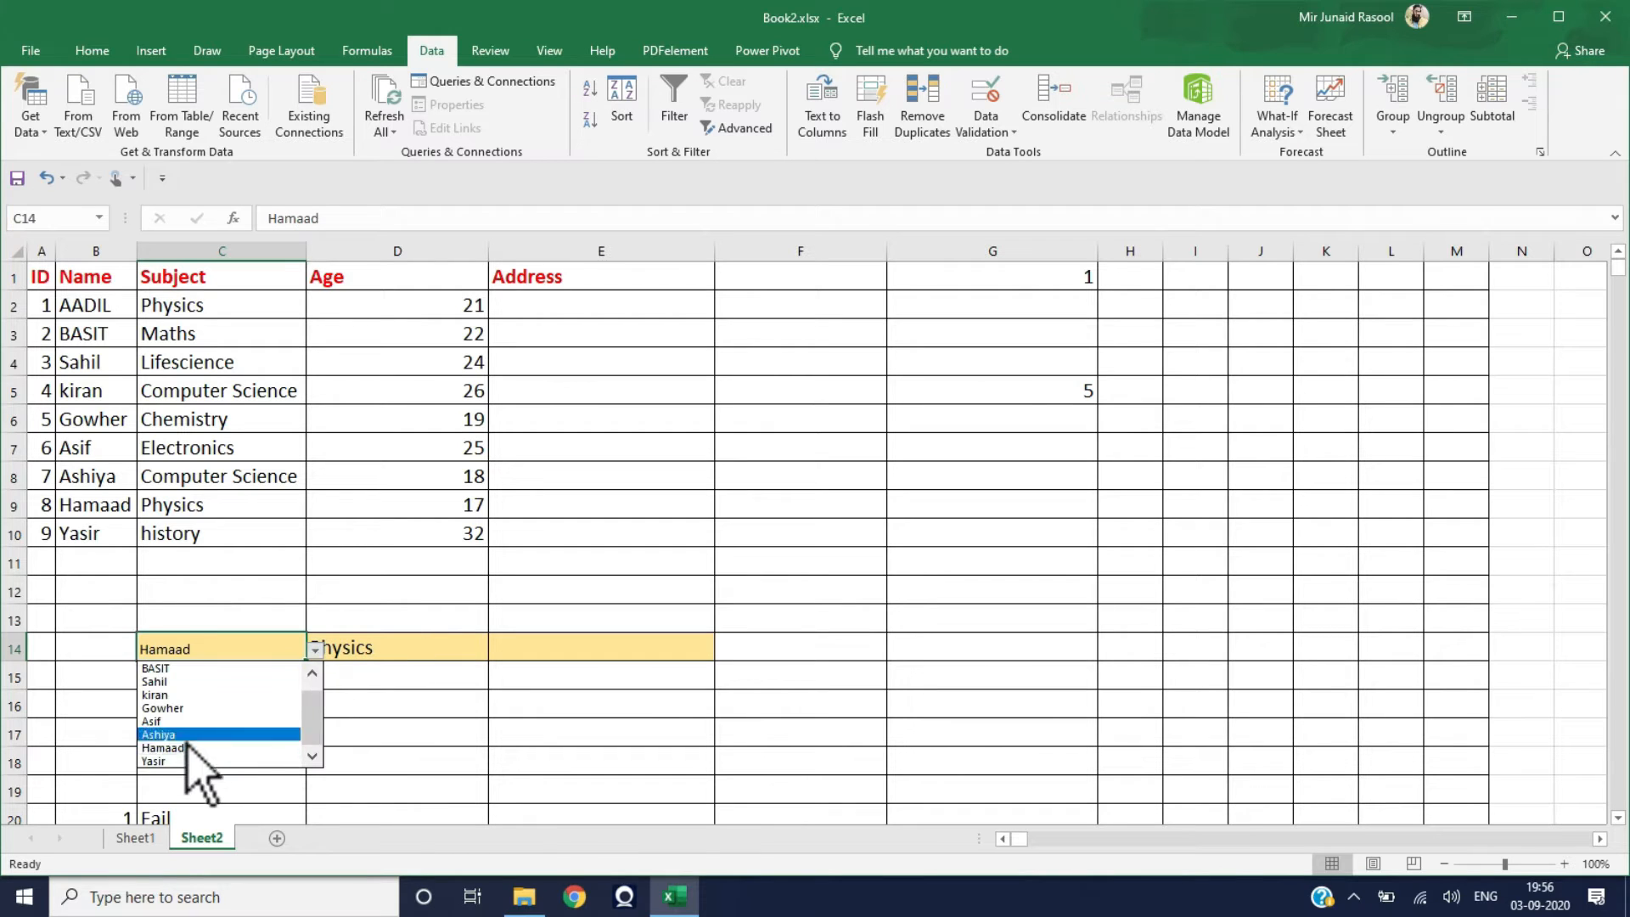
pyautogui.click(182, 759)
pyautogui.click(283, 708)
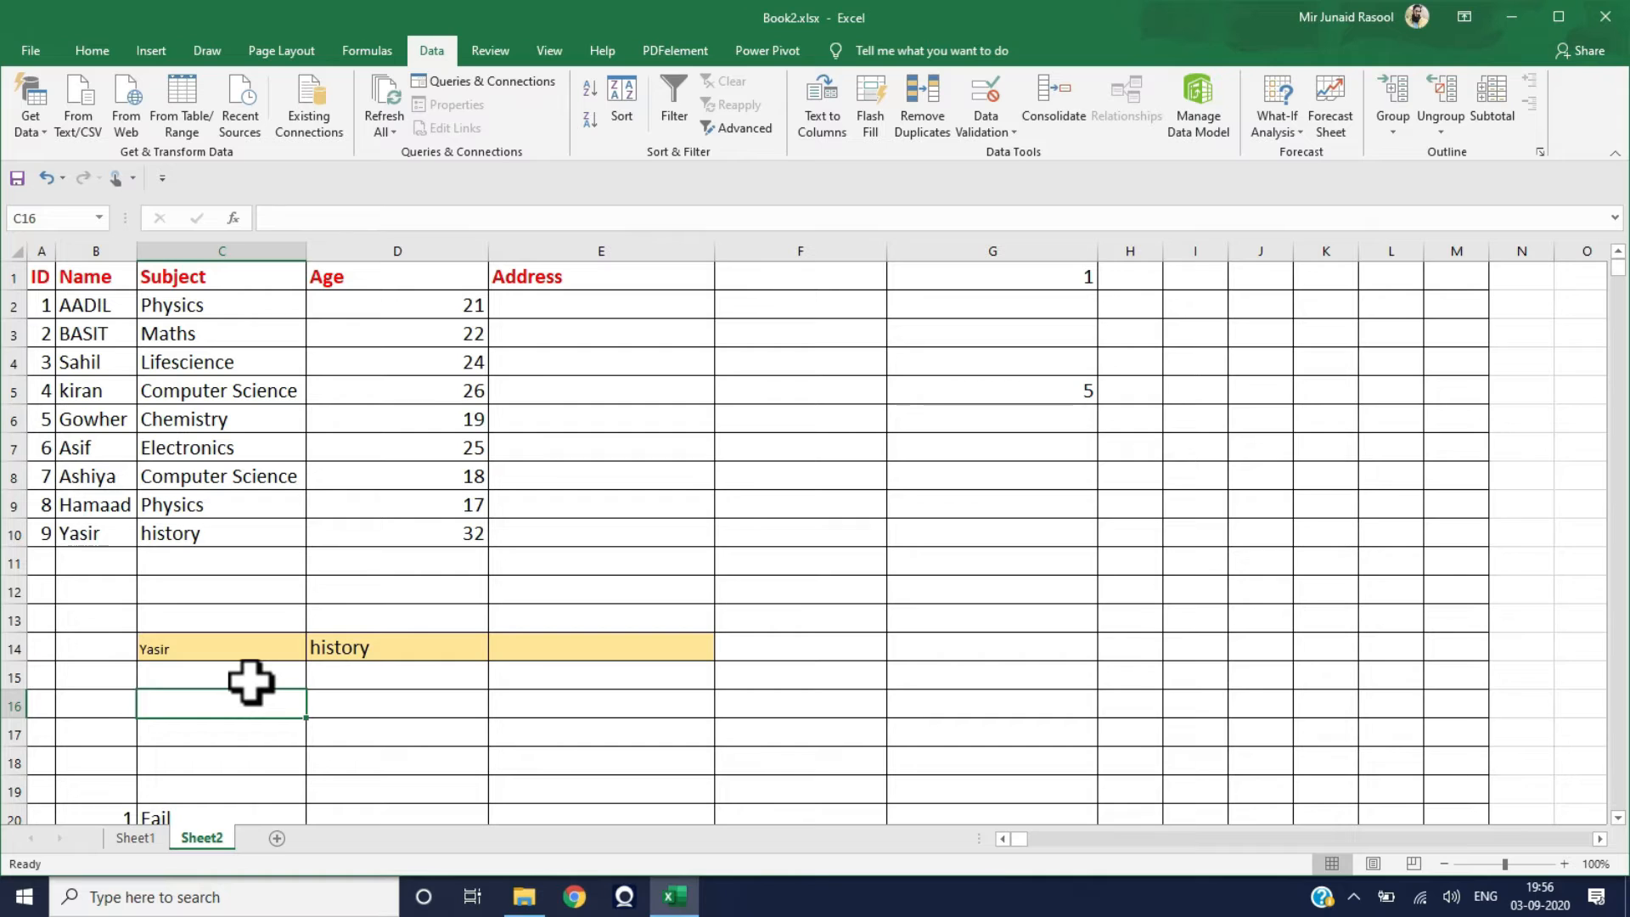
pyautogui.click(229, 650)
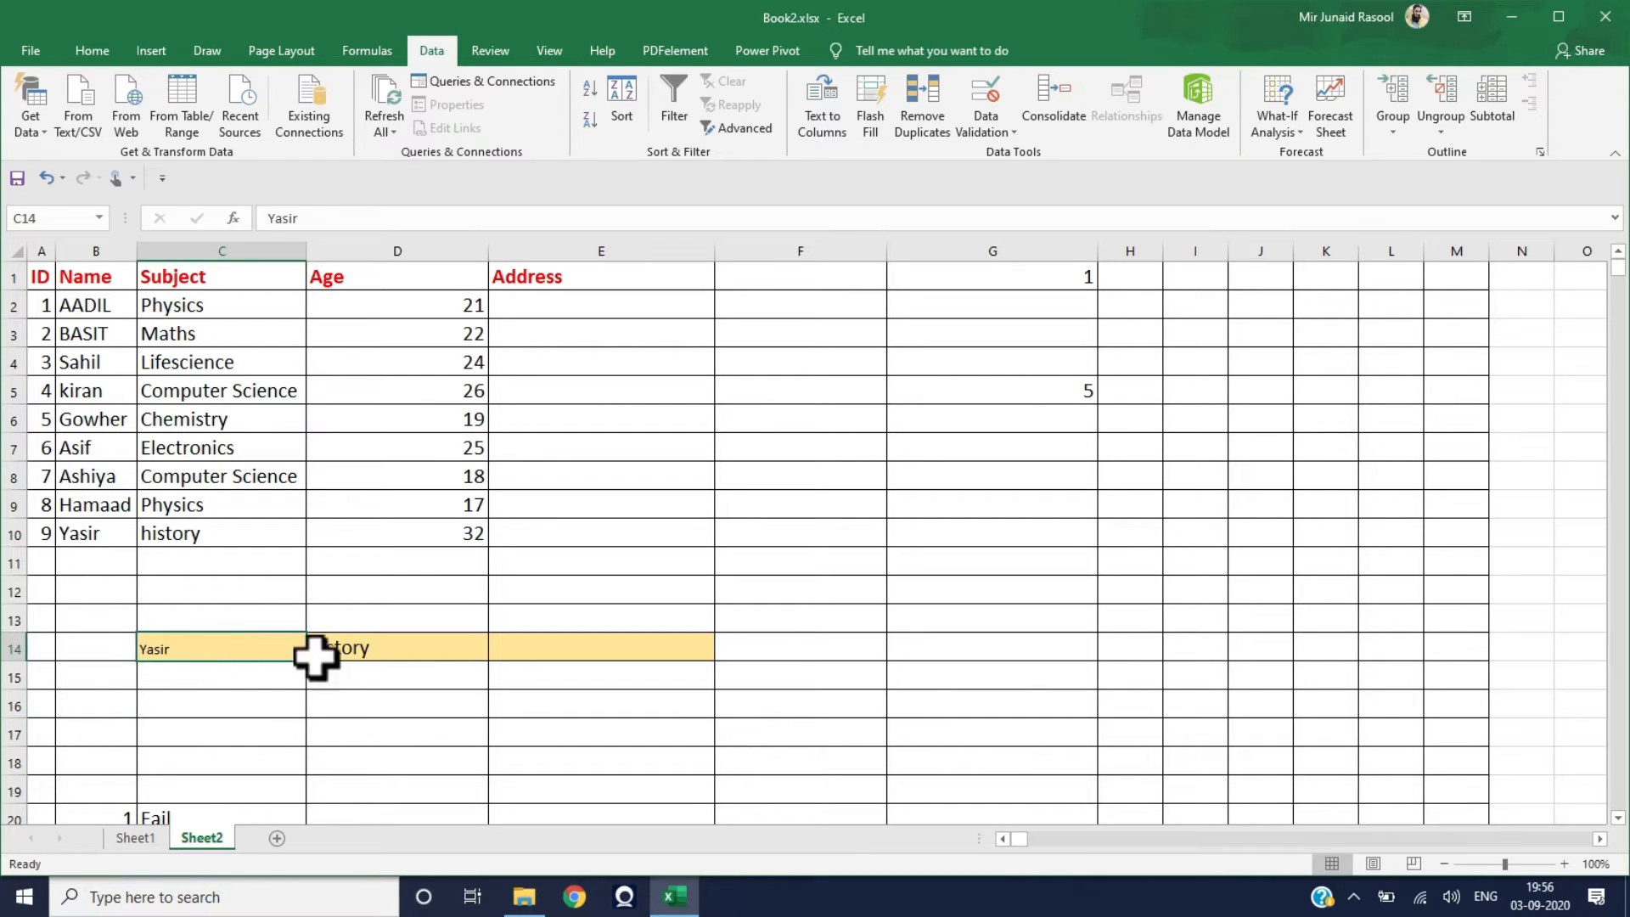
pyautogui.click(371, 655)
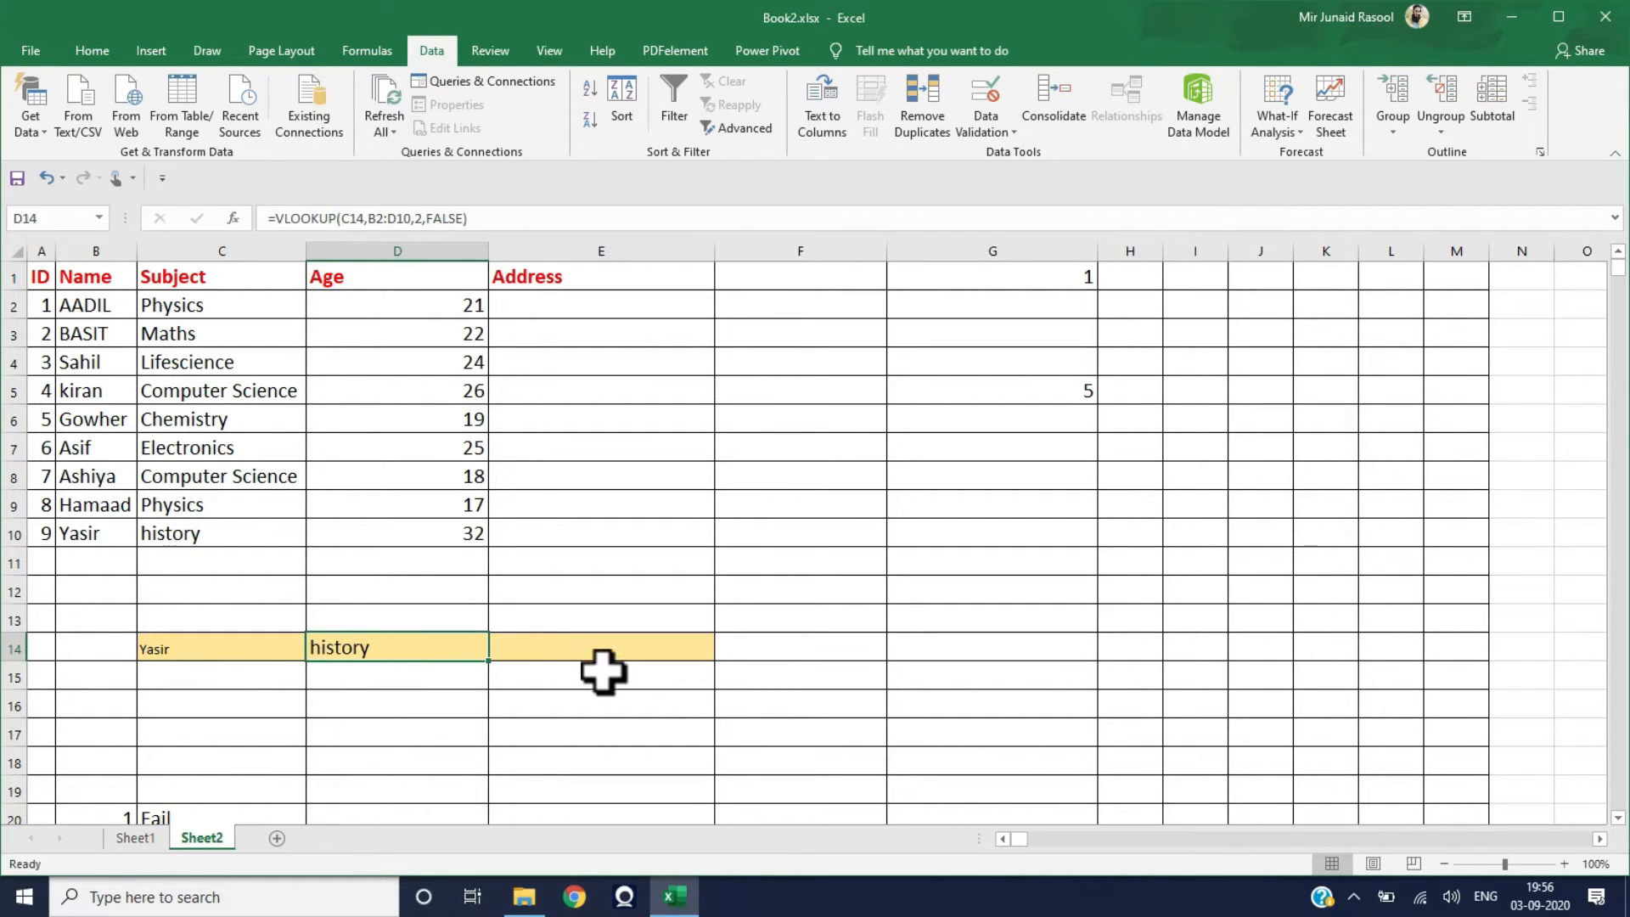
# Enter the formula =VLOOKUP(C14,B2:D10,3,FALSE) in E14 to look up the chosen student's age
pyautogui.click(566, 654)
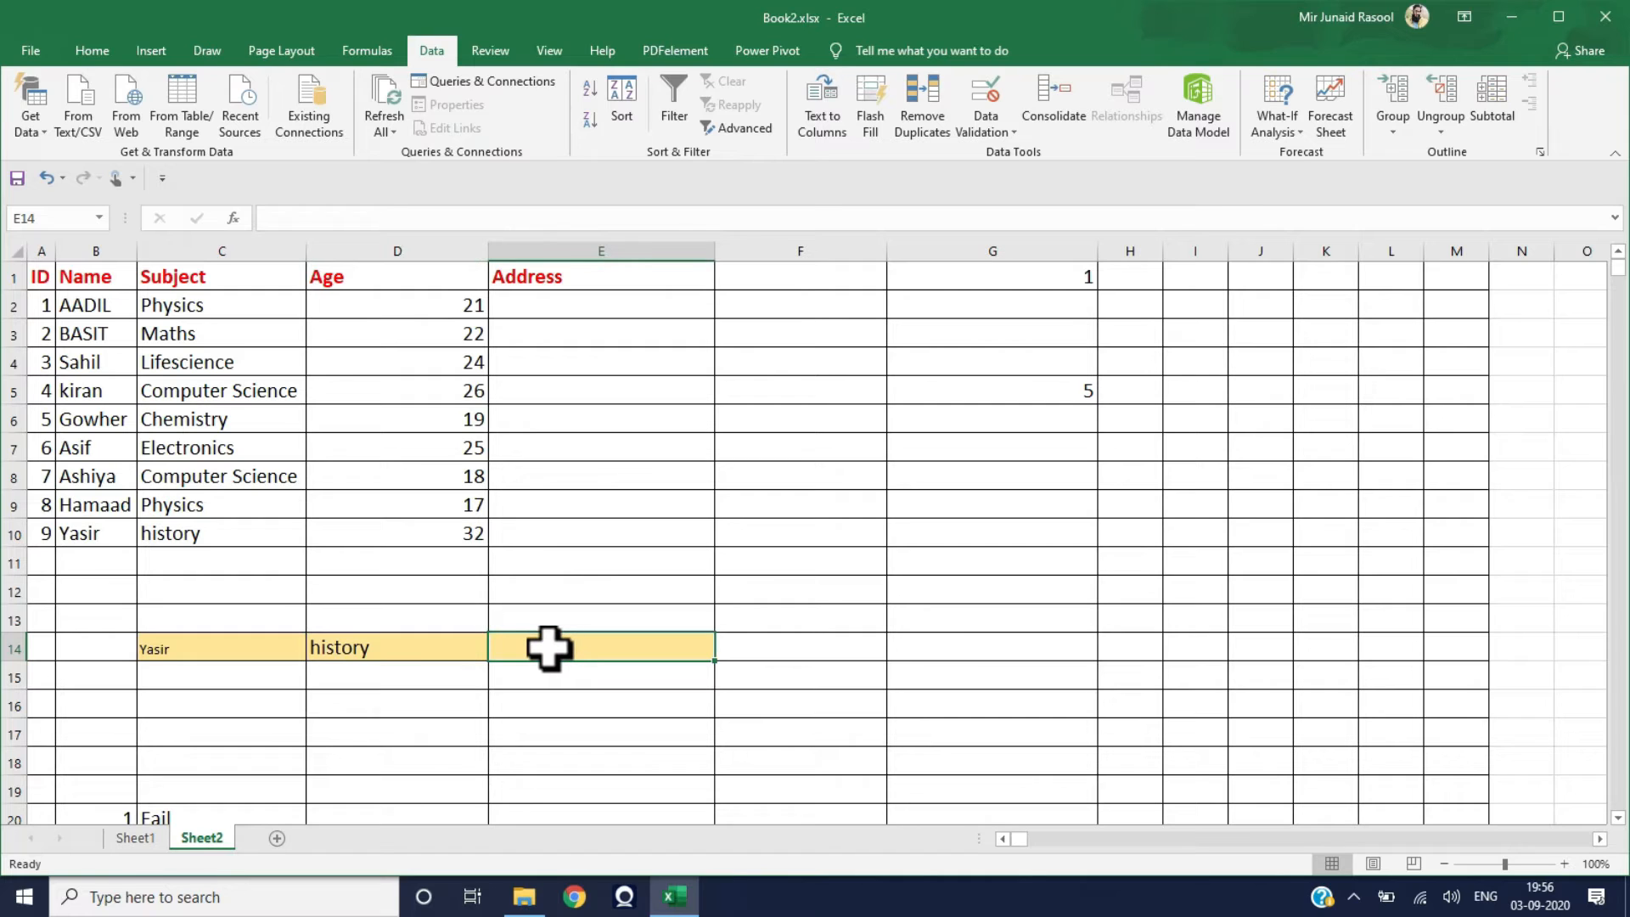
pyautogui.write('=vlookup')
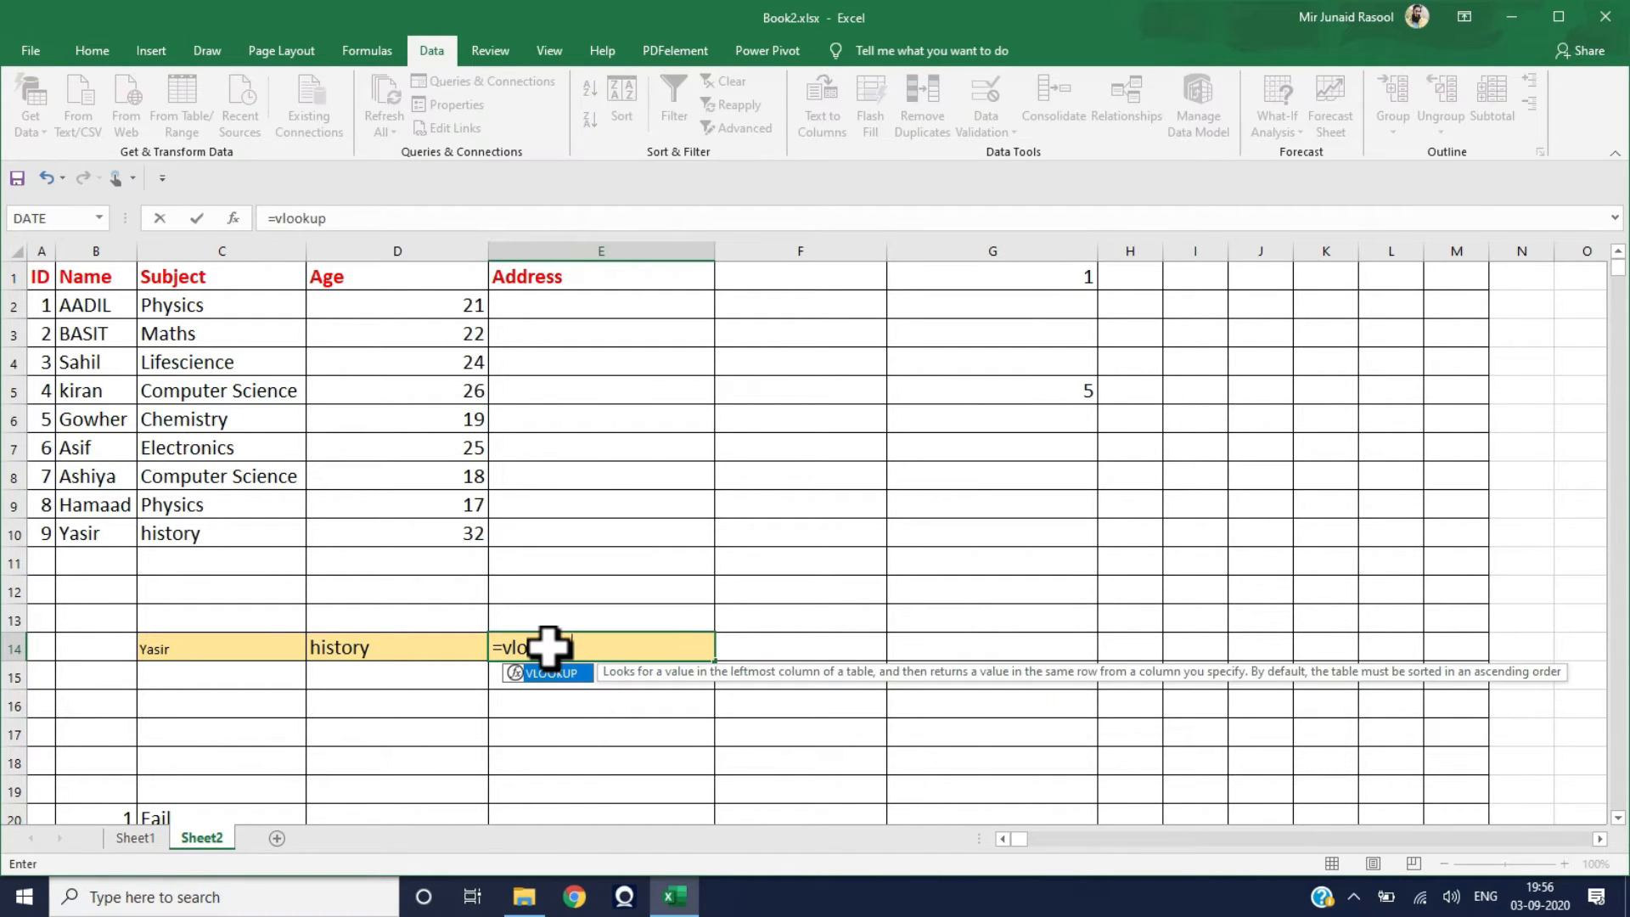
pyautogui.write('(')
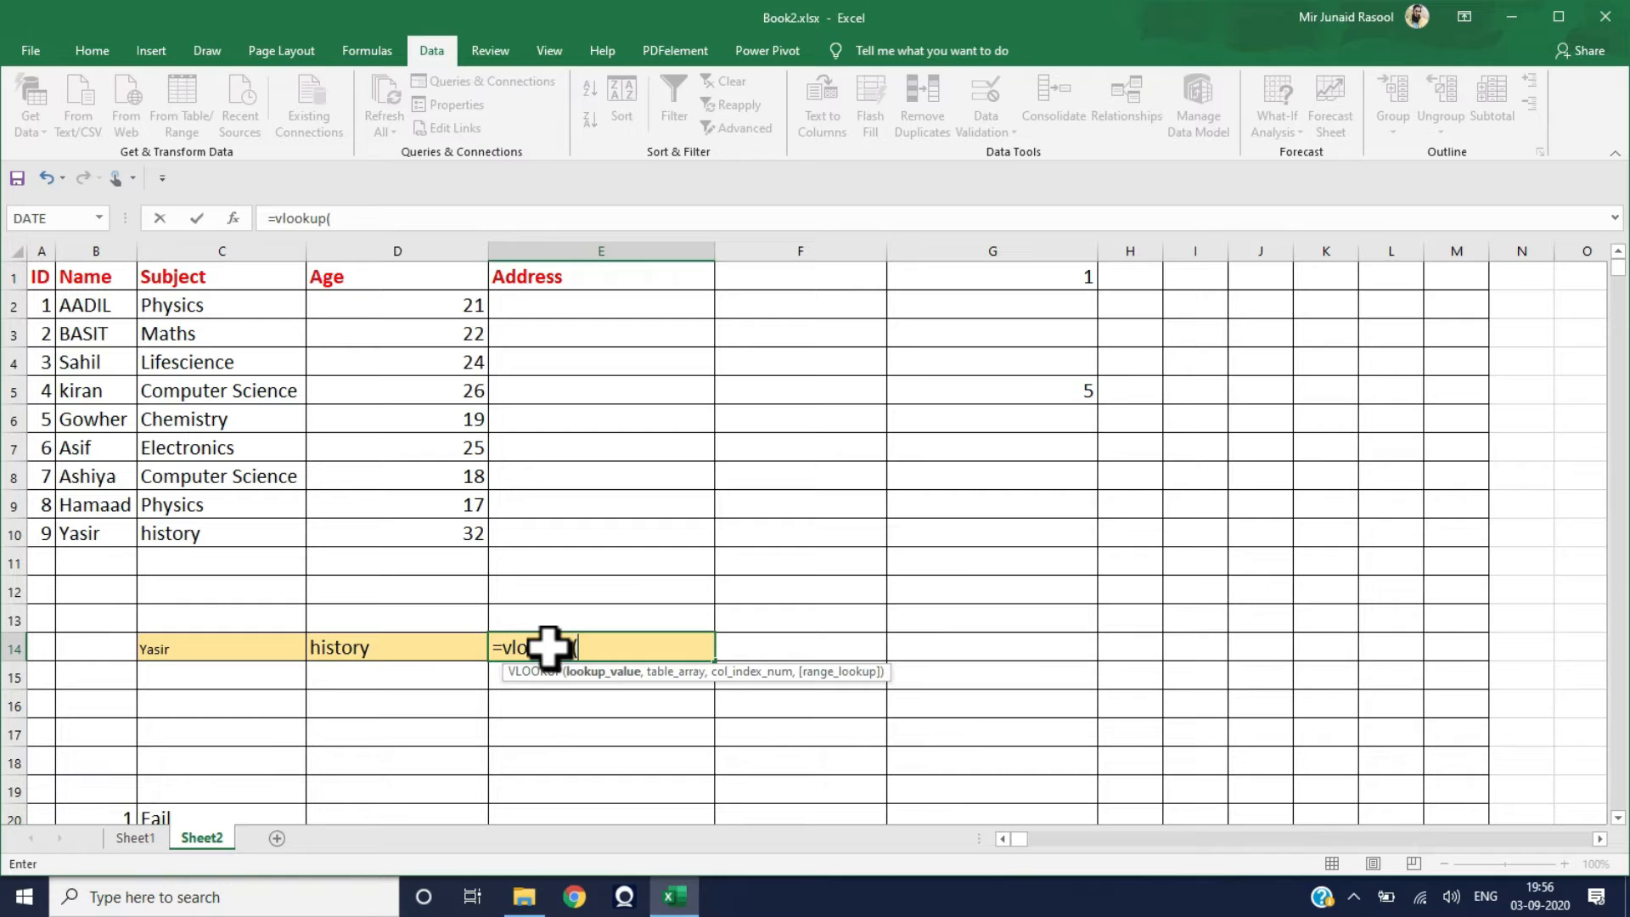
pyautogui.click(228, 652)
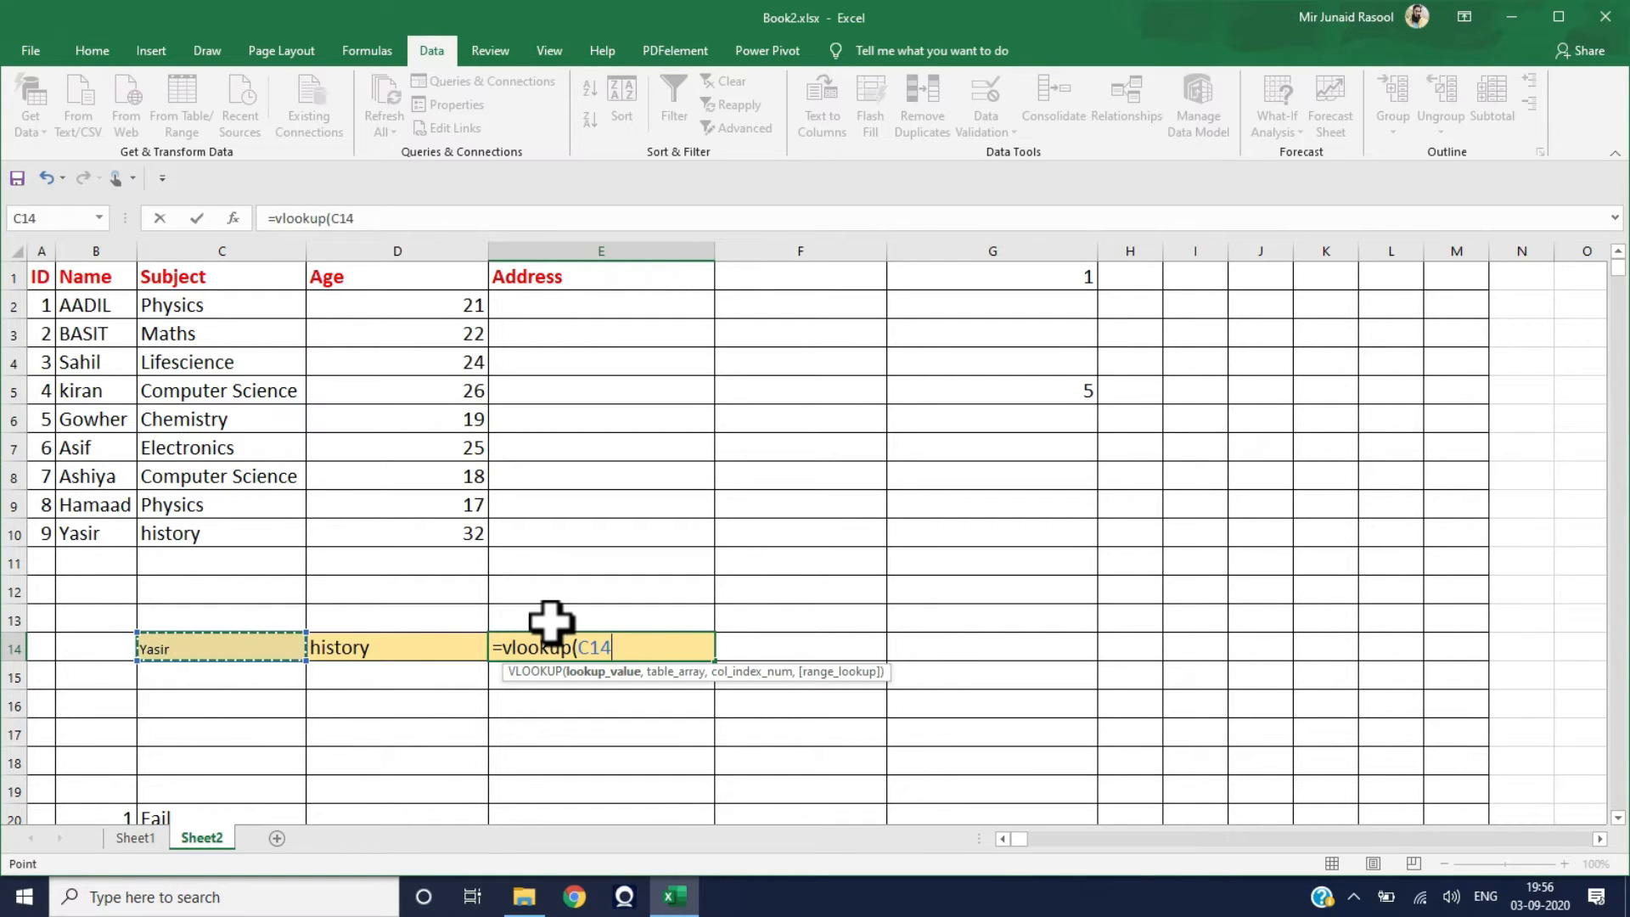
pyautogui.write(',')
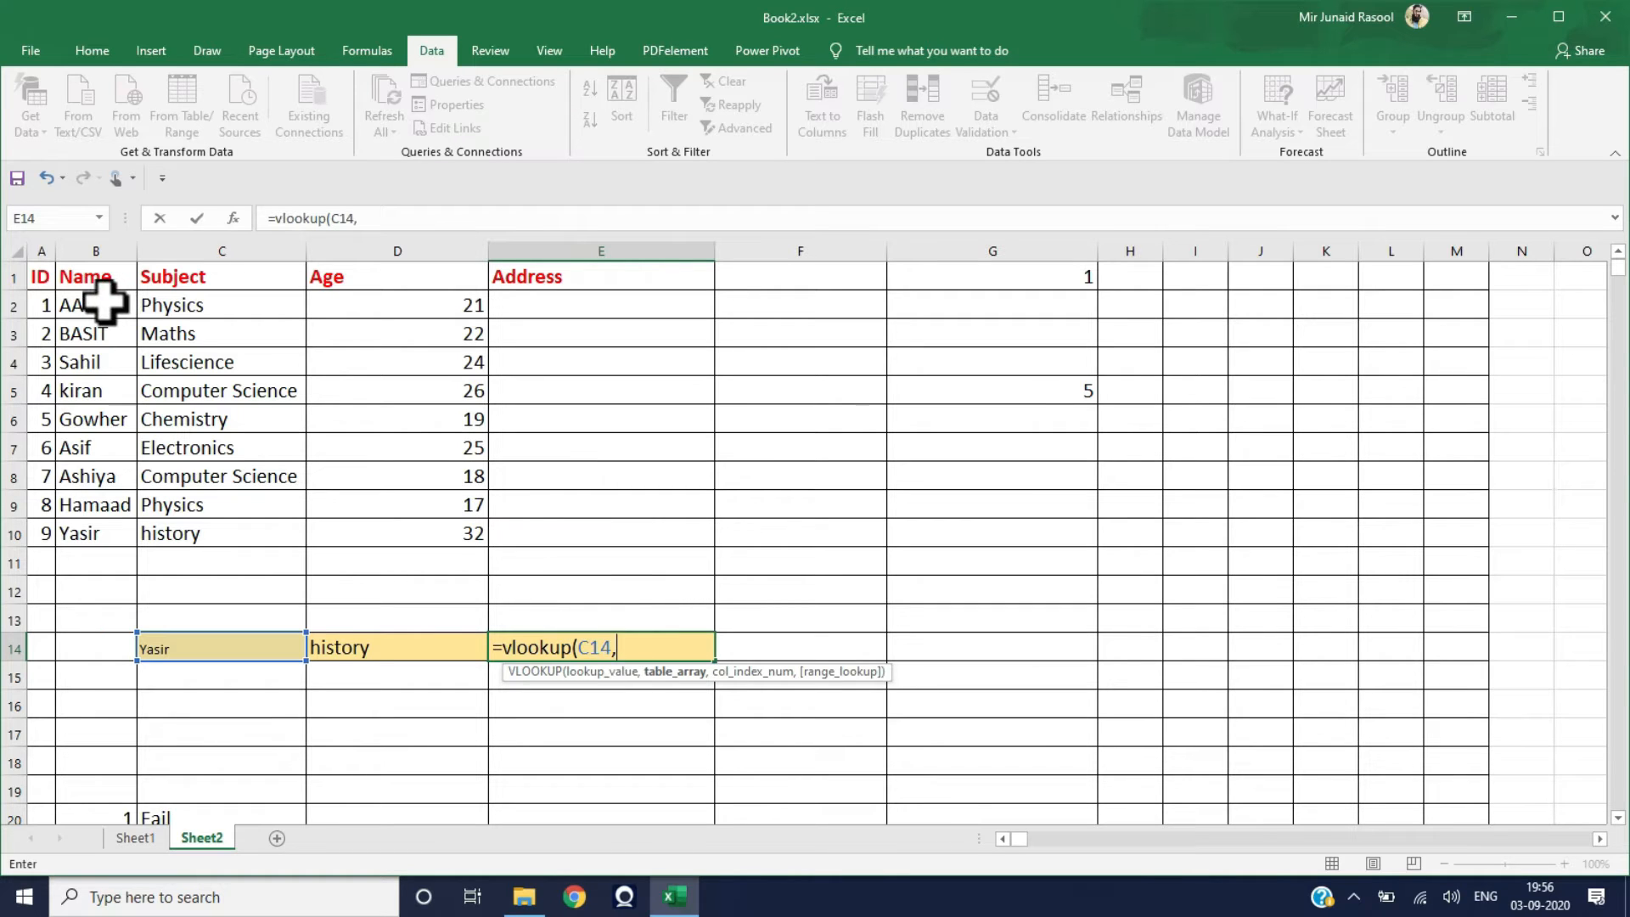
pyautogui.moveTo(120, 309); pyautogui.dragTo(425, 534)
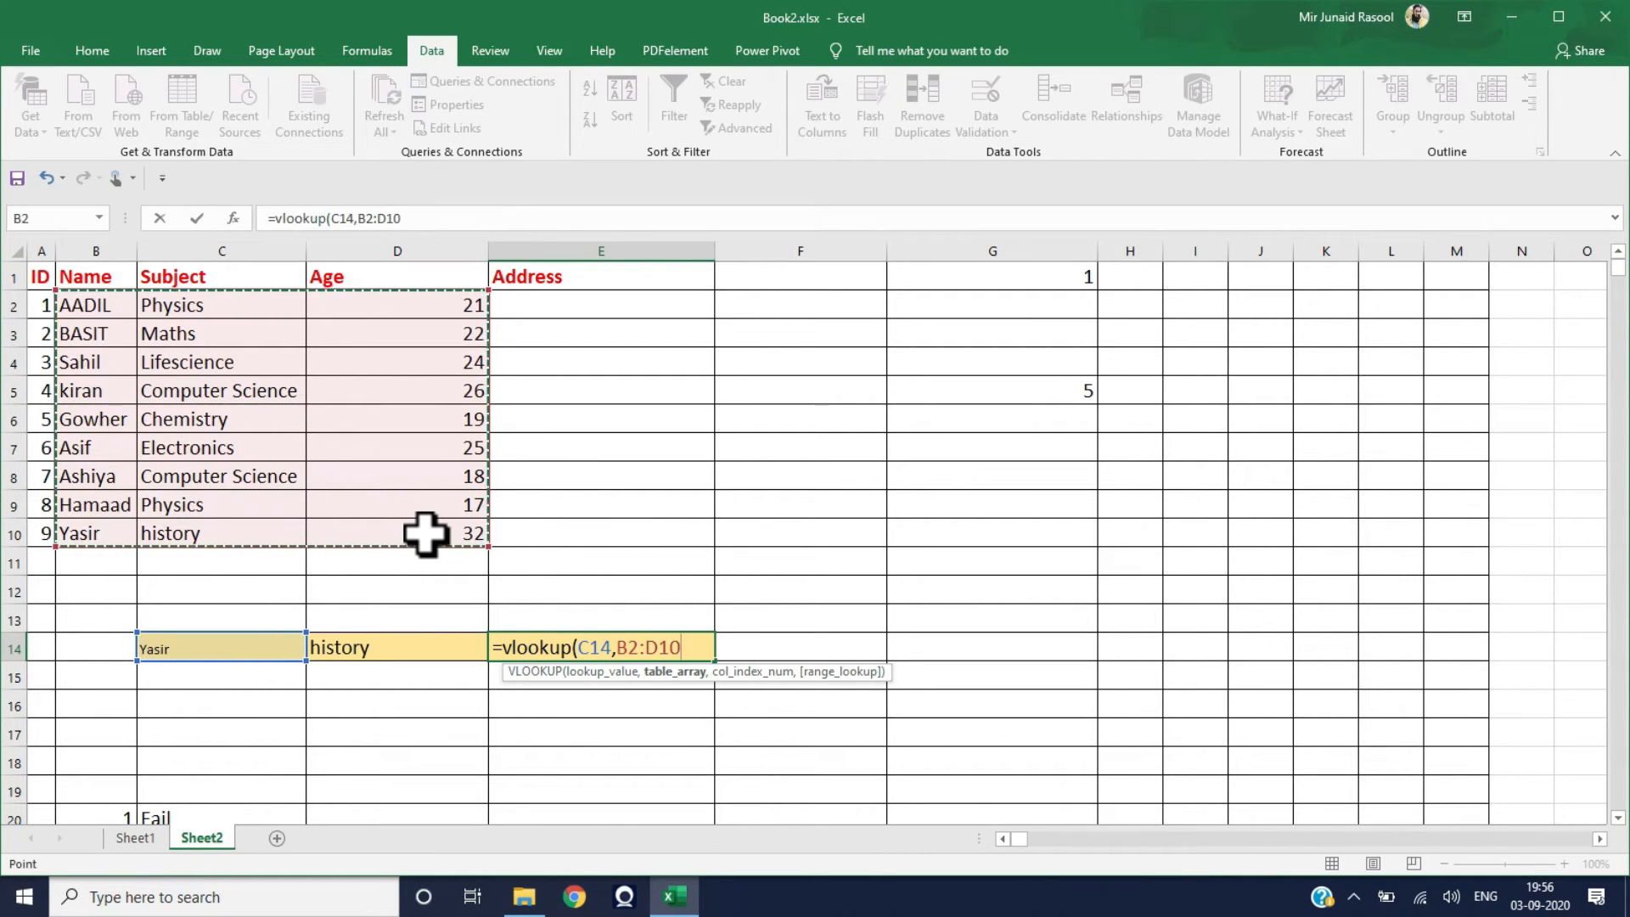
pyautogui.write(',')
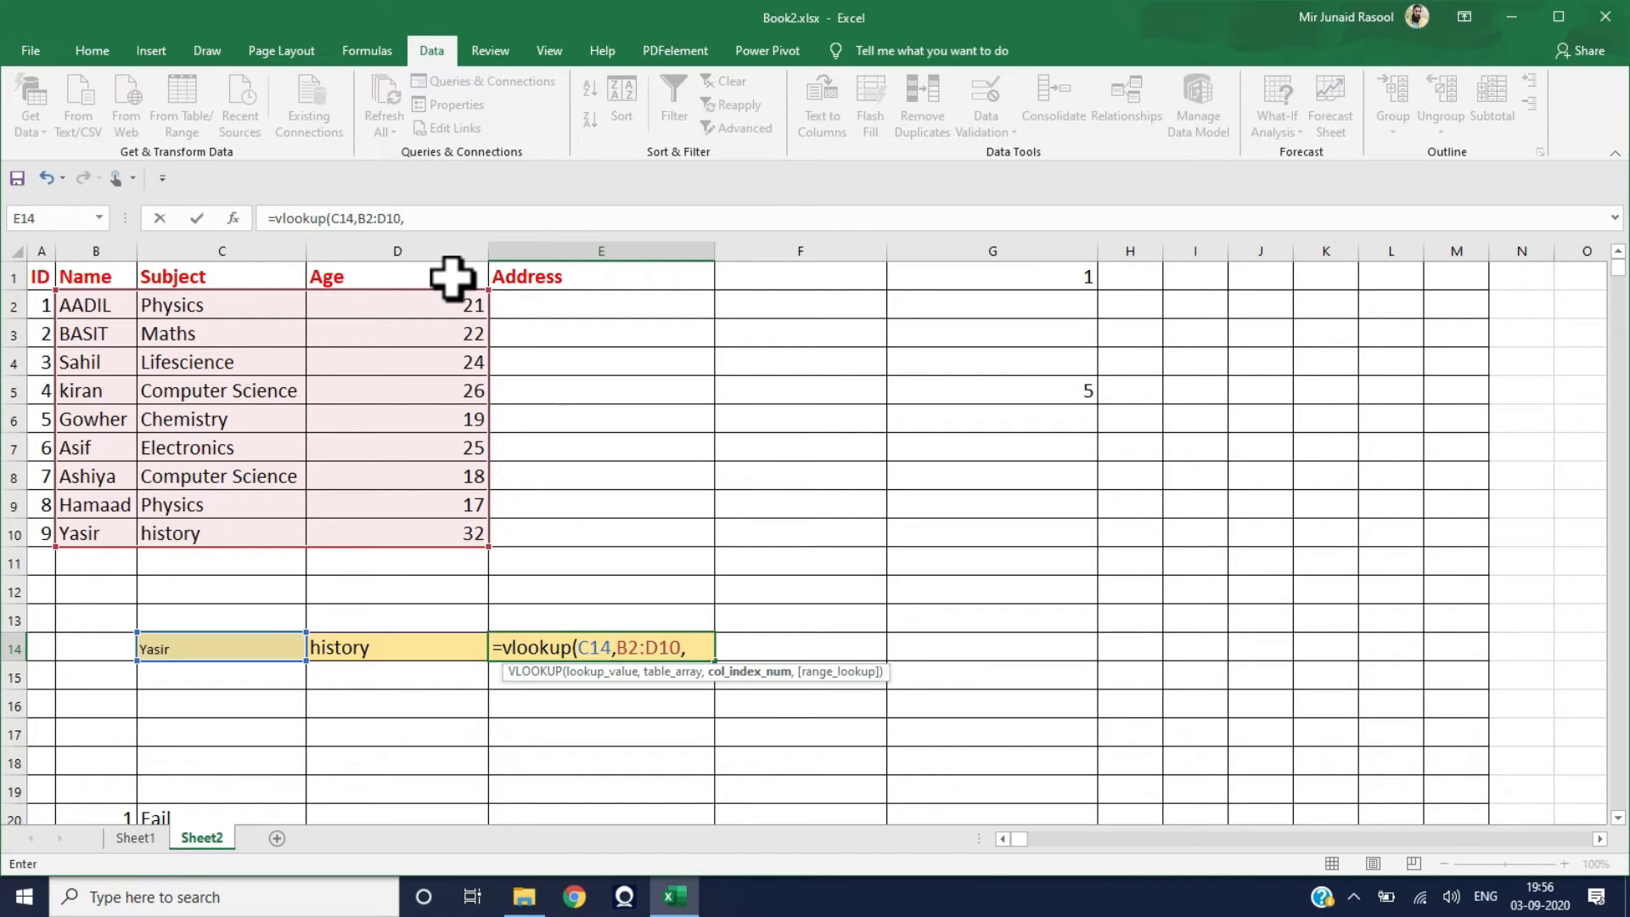
pyautogui.write('3')
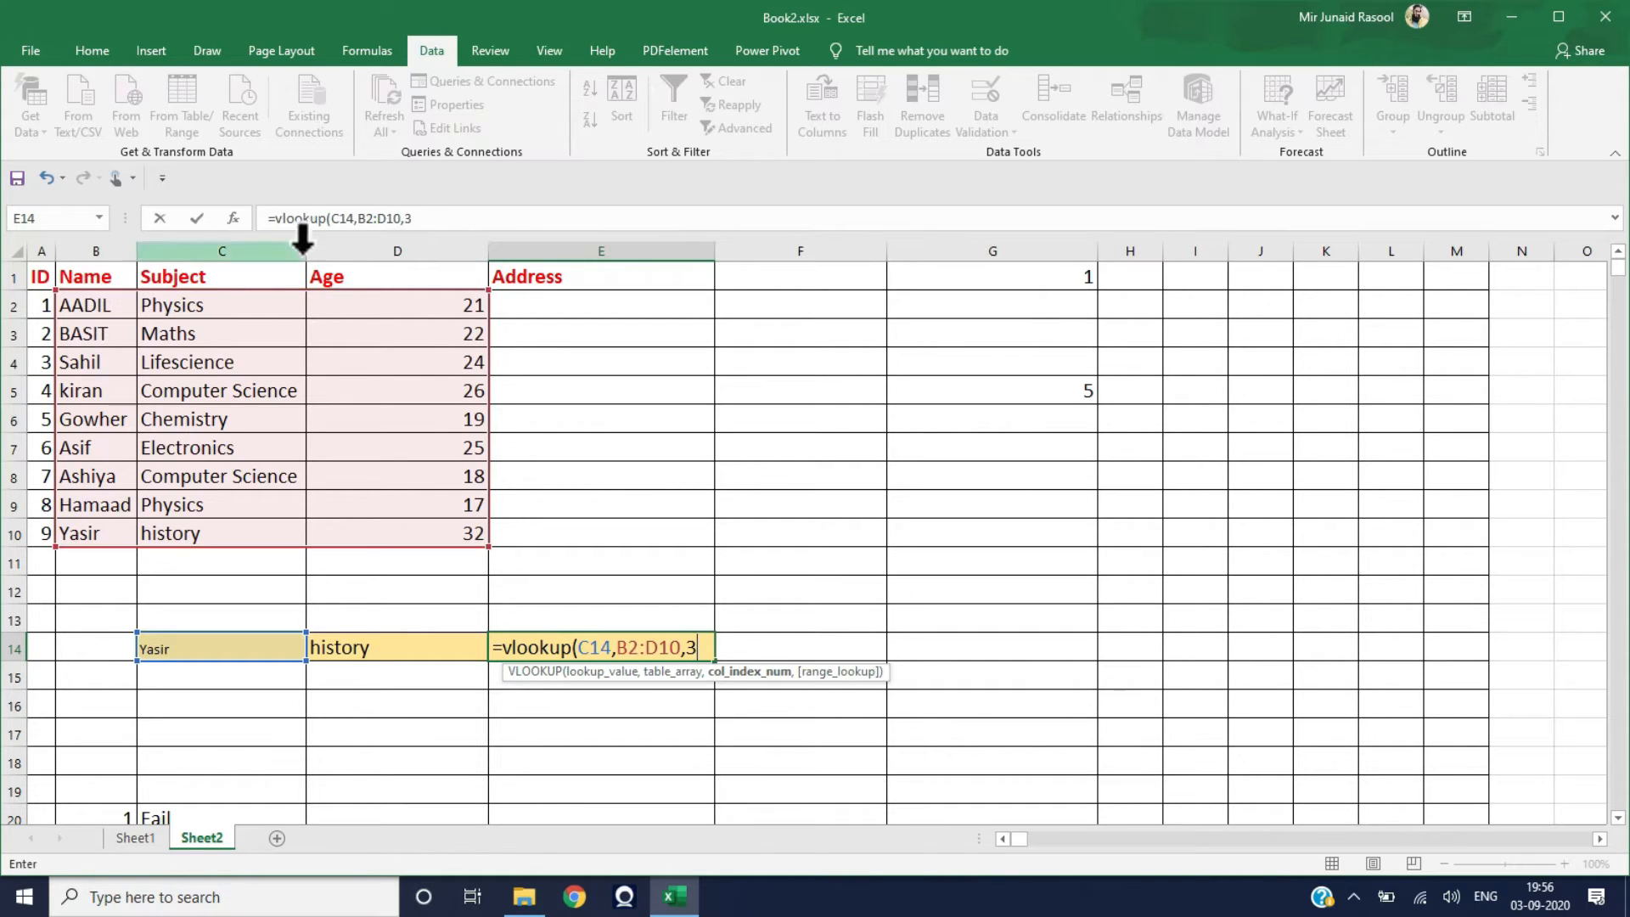
pyautogui.write(',')
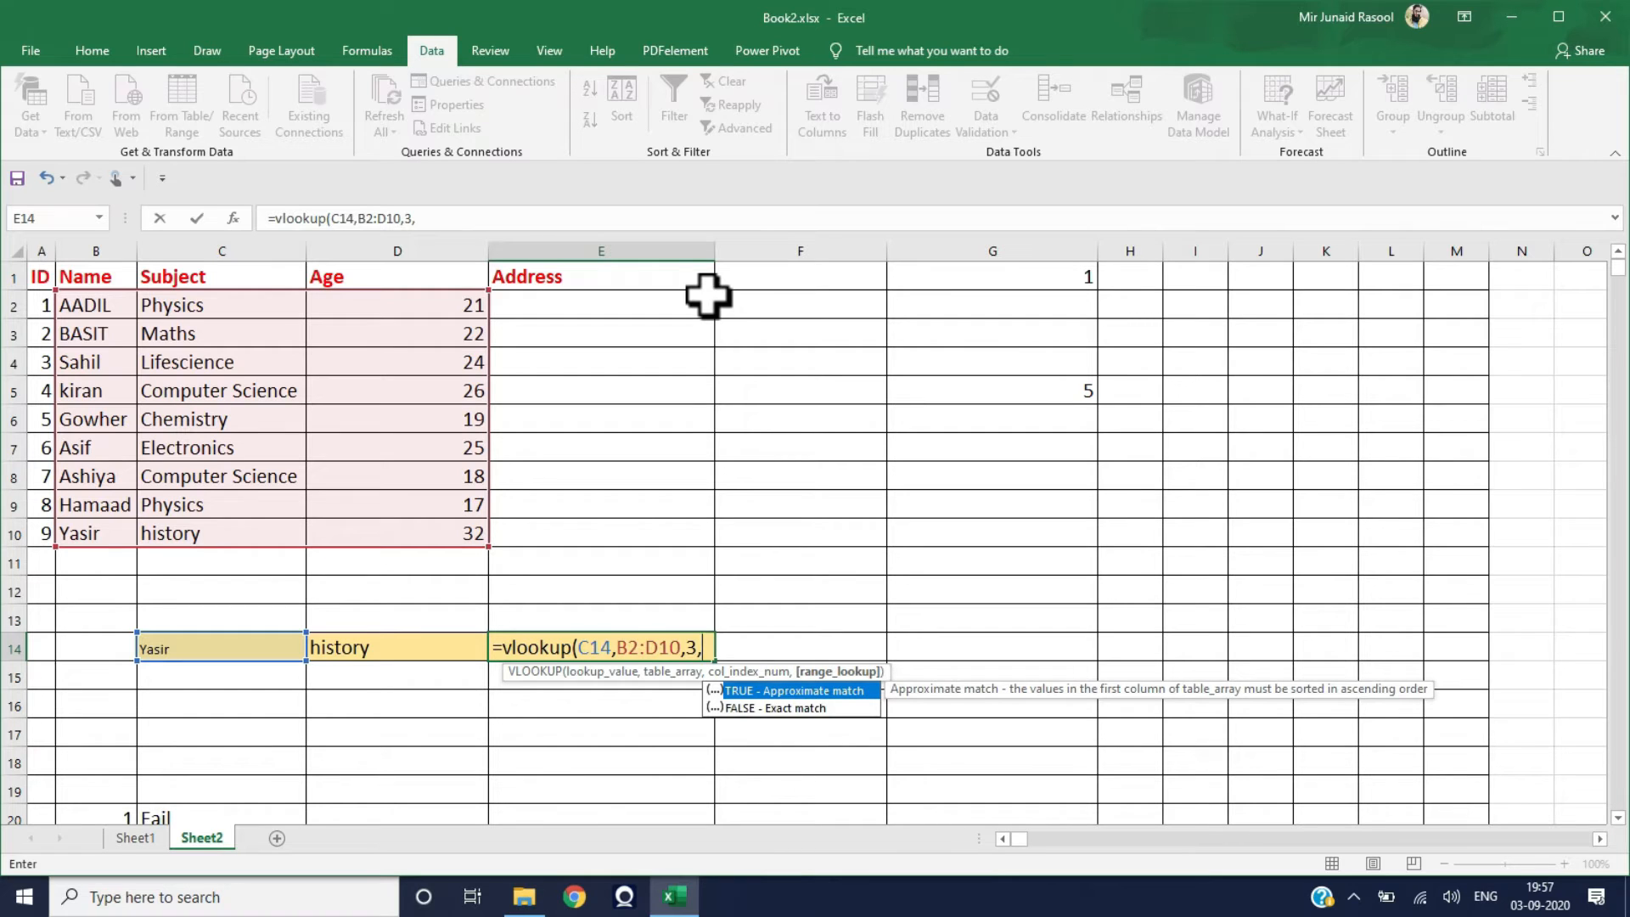
pyautogui.write('fals')
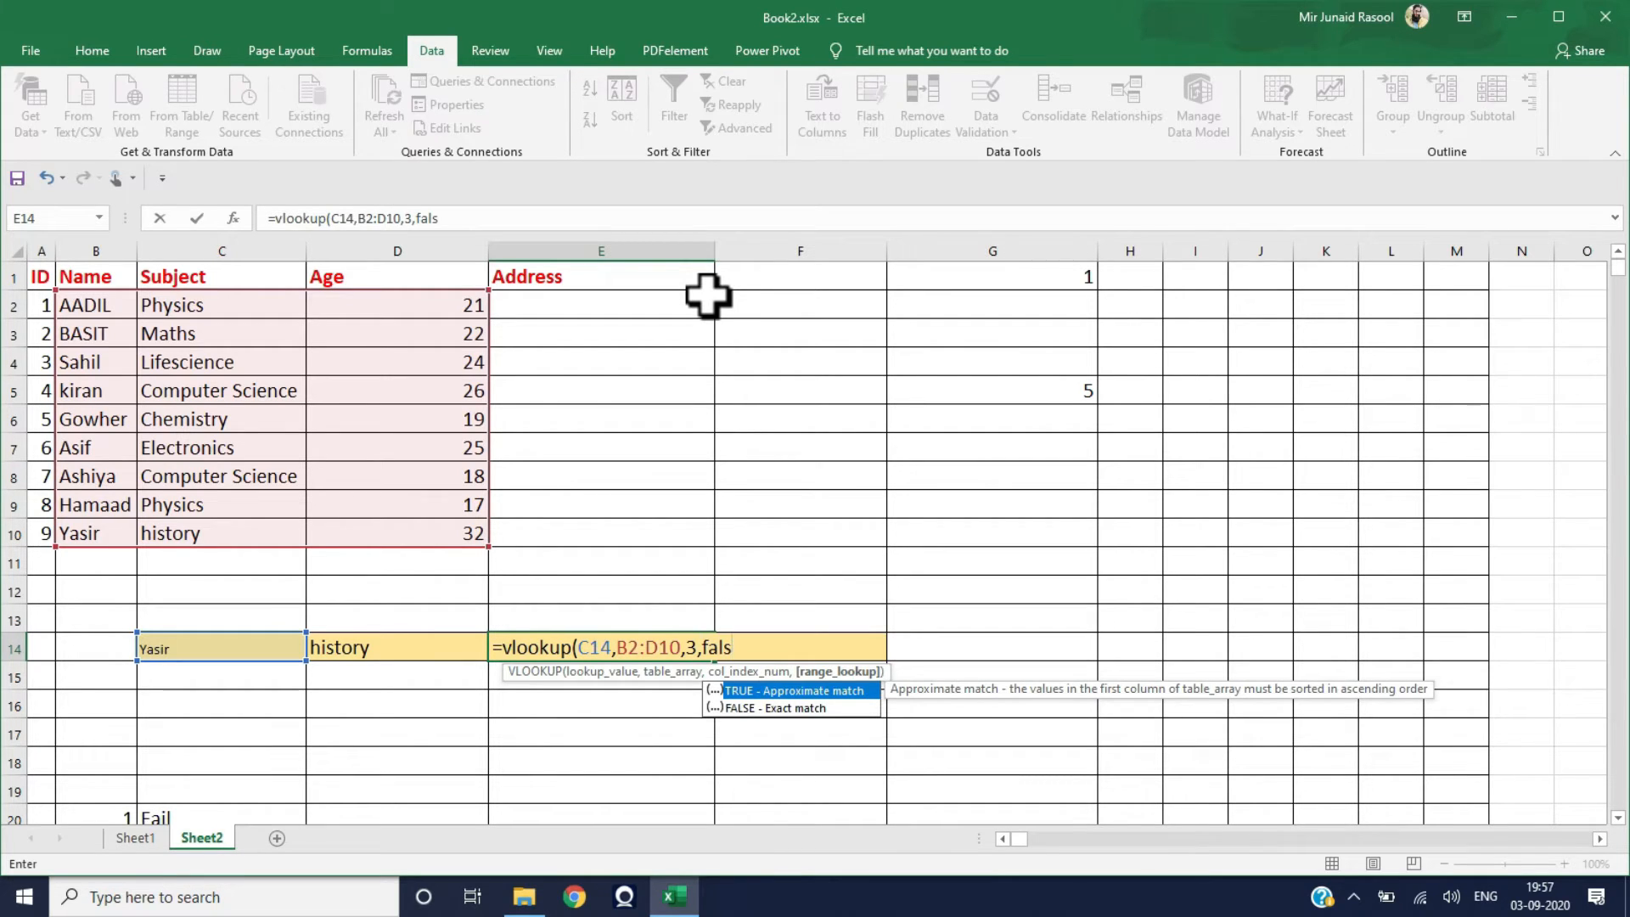
pyautogui.write('e)')
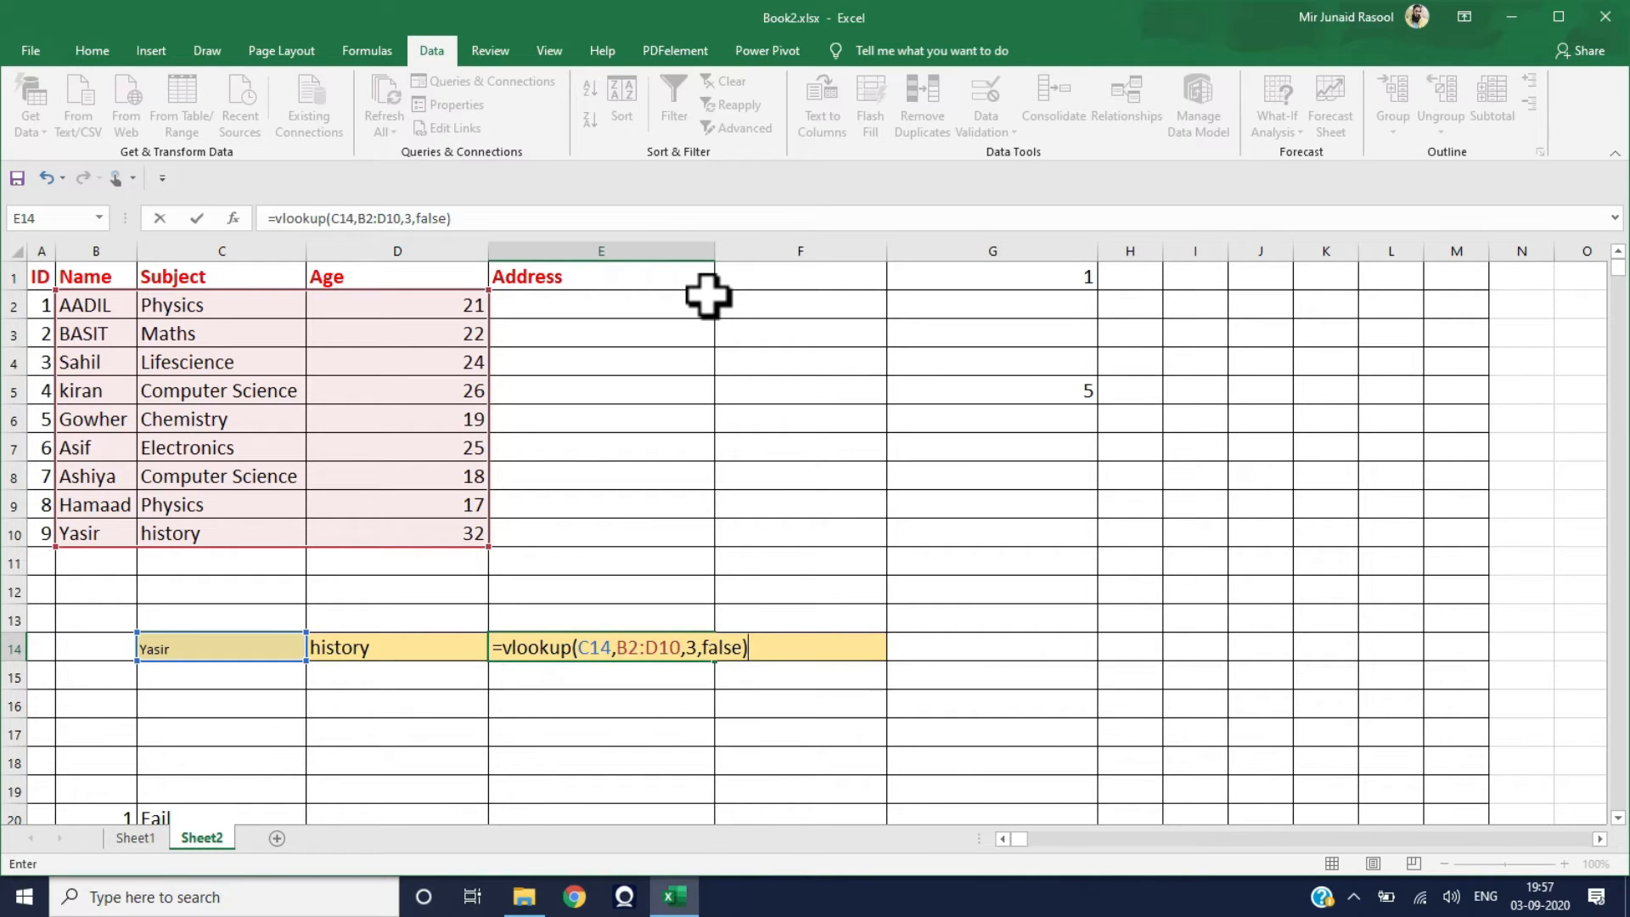
pyautogui.press('Return')
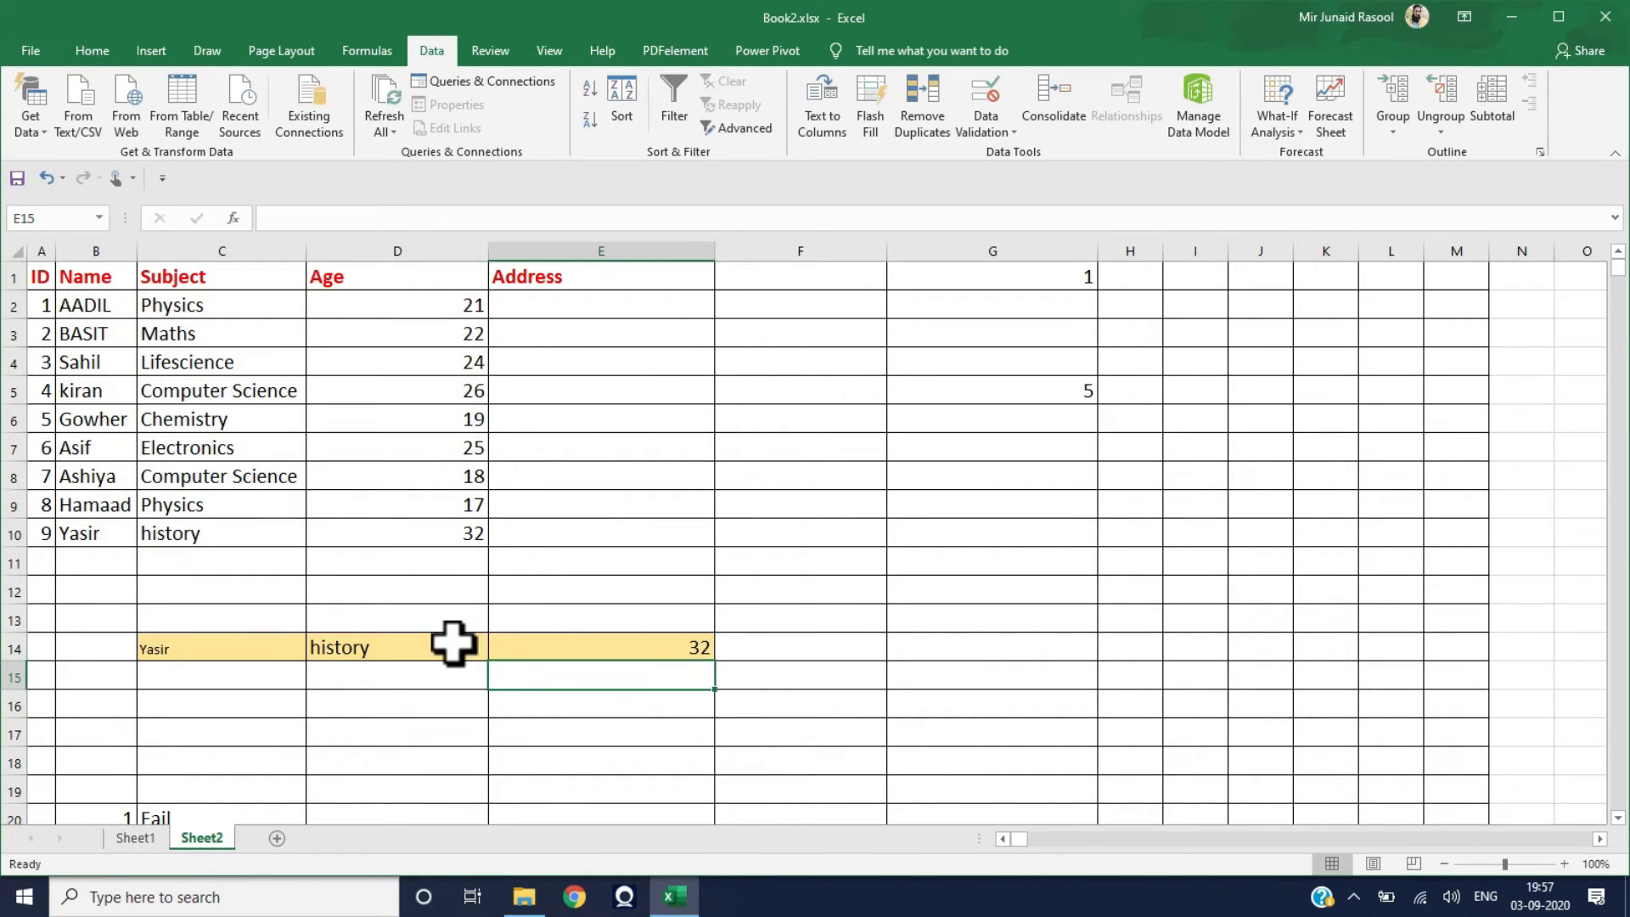
# Test the subject and age lookups by choosing the sixth and then the eighth student from the C14 drop-down list
pyautogui.click(653, 643)
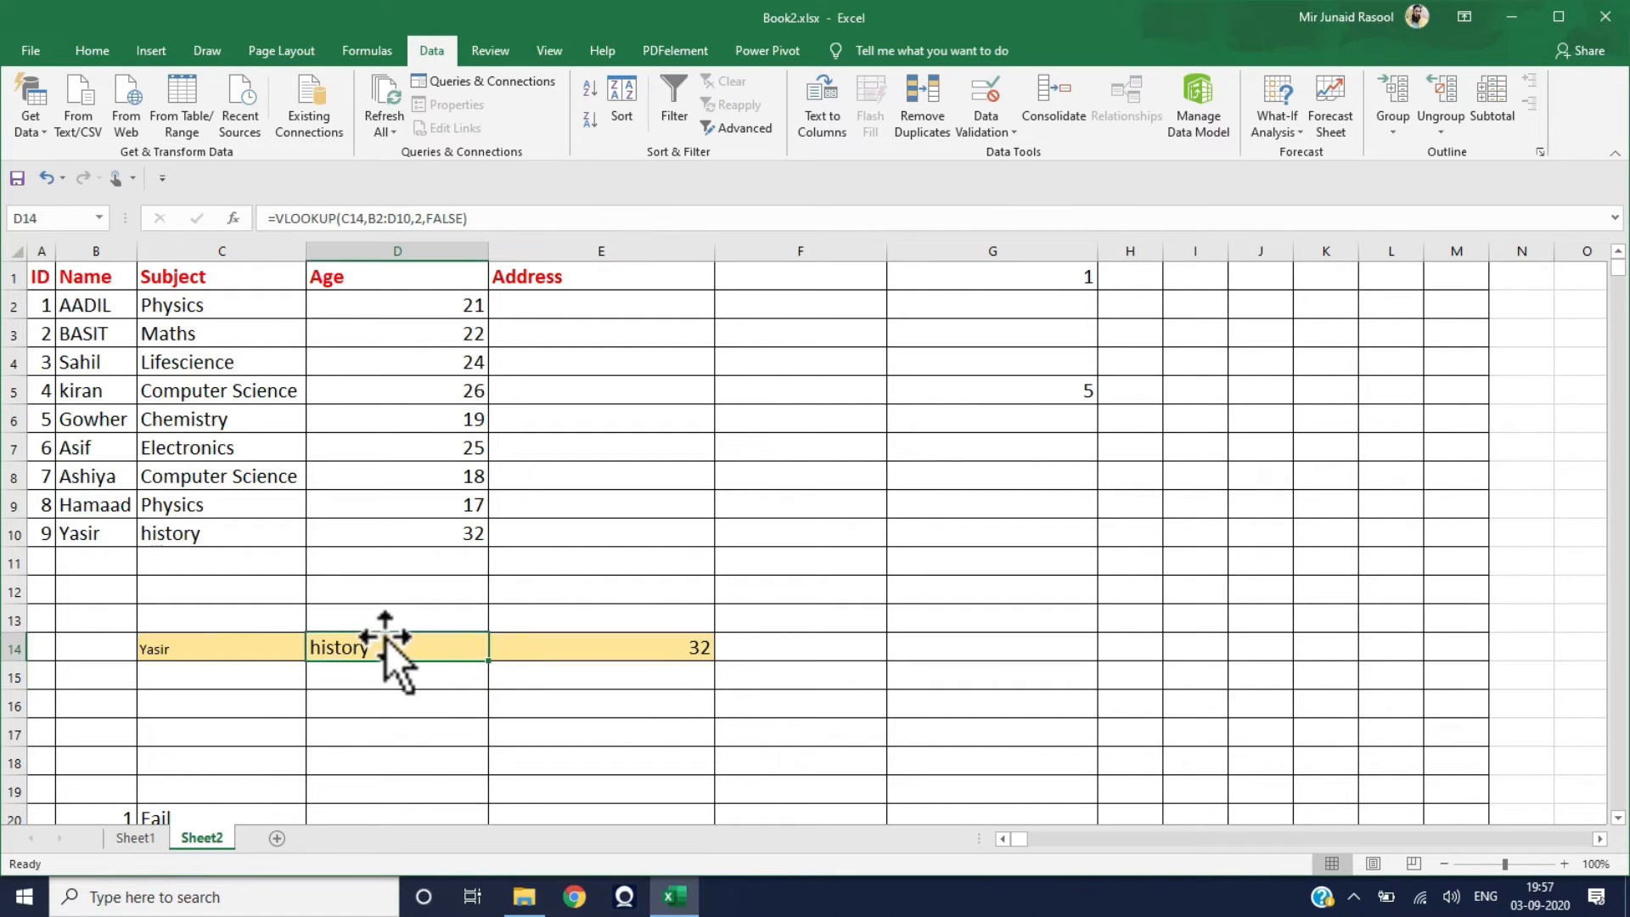
pyautogui.click(233, 647)
pyautogui.click(315, 650)
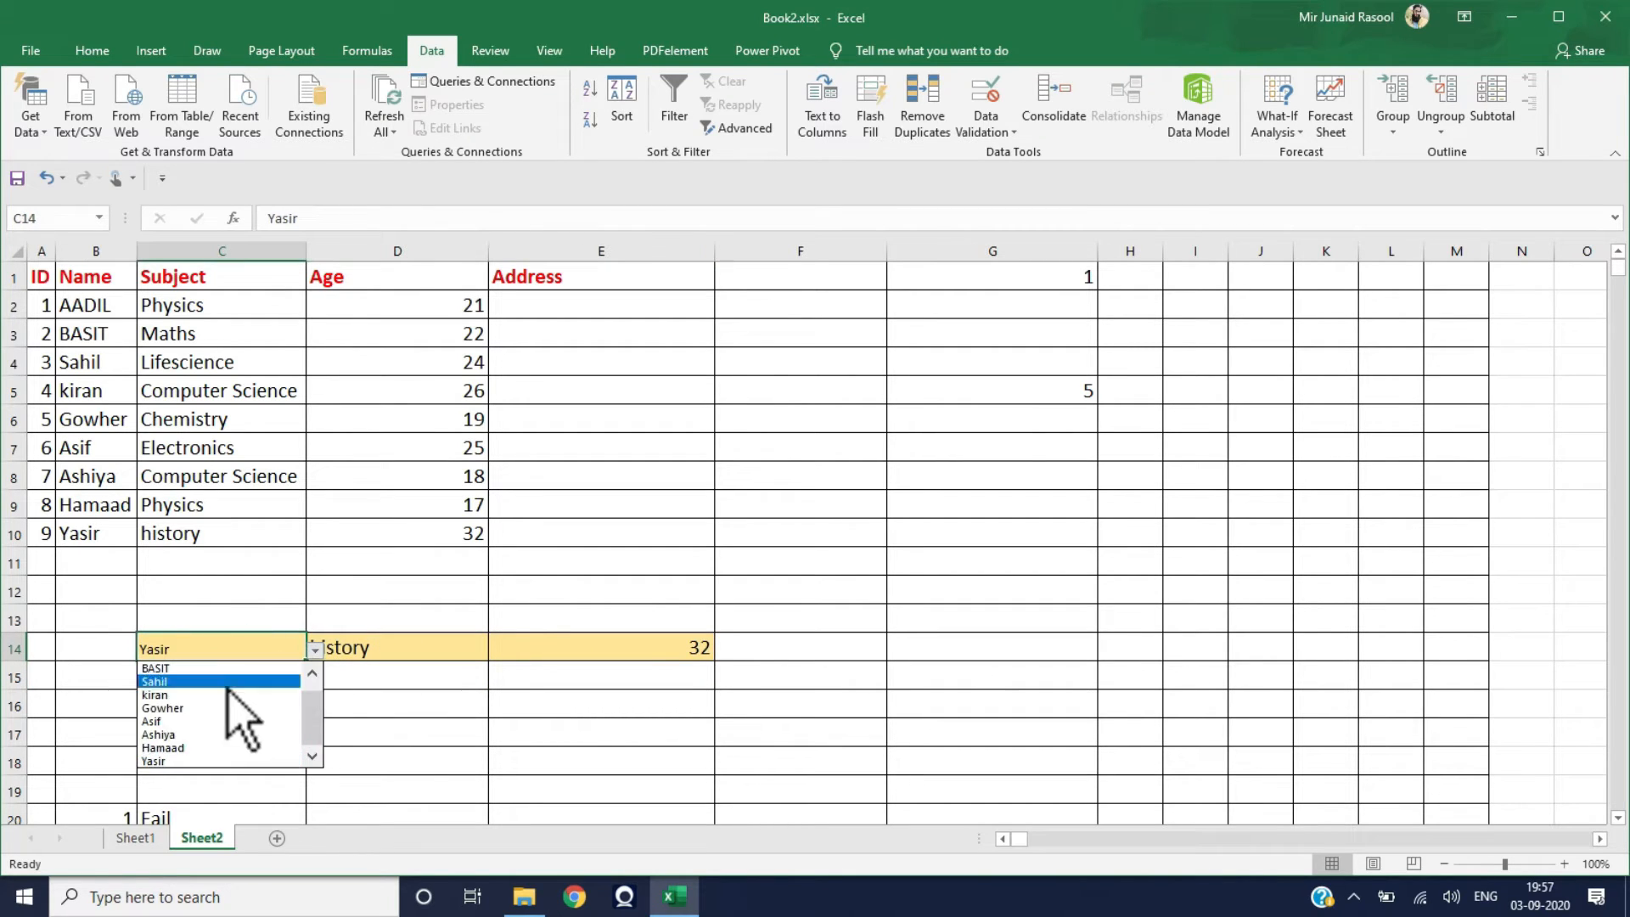
pyautogui.click(194, 721)
pyautogui.click(194, 709)
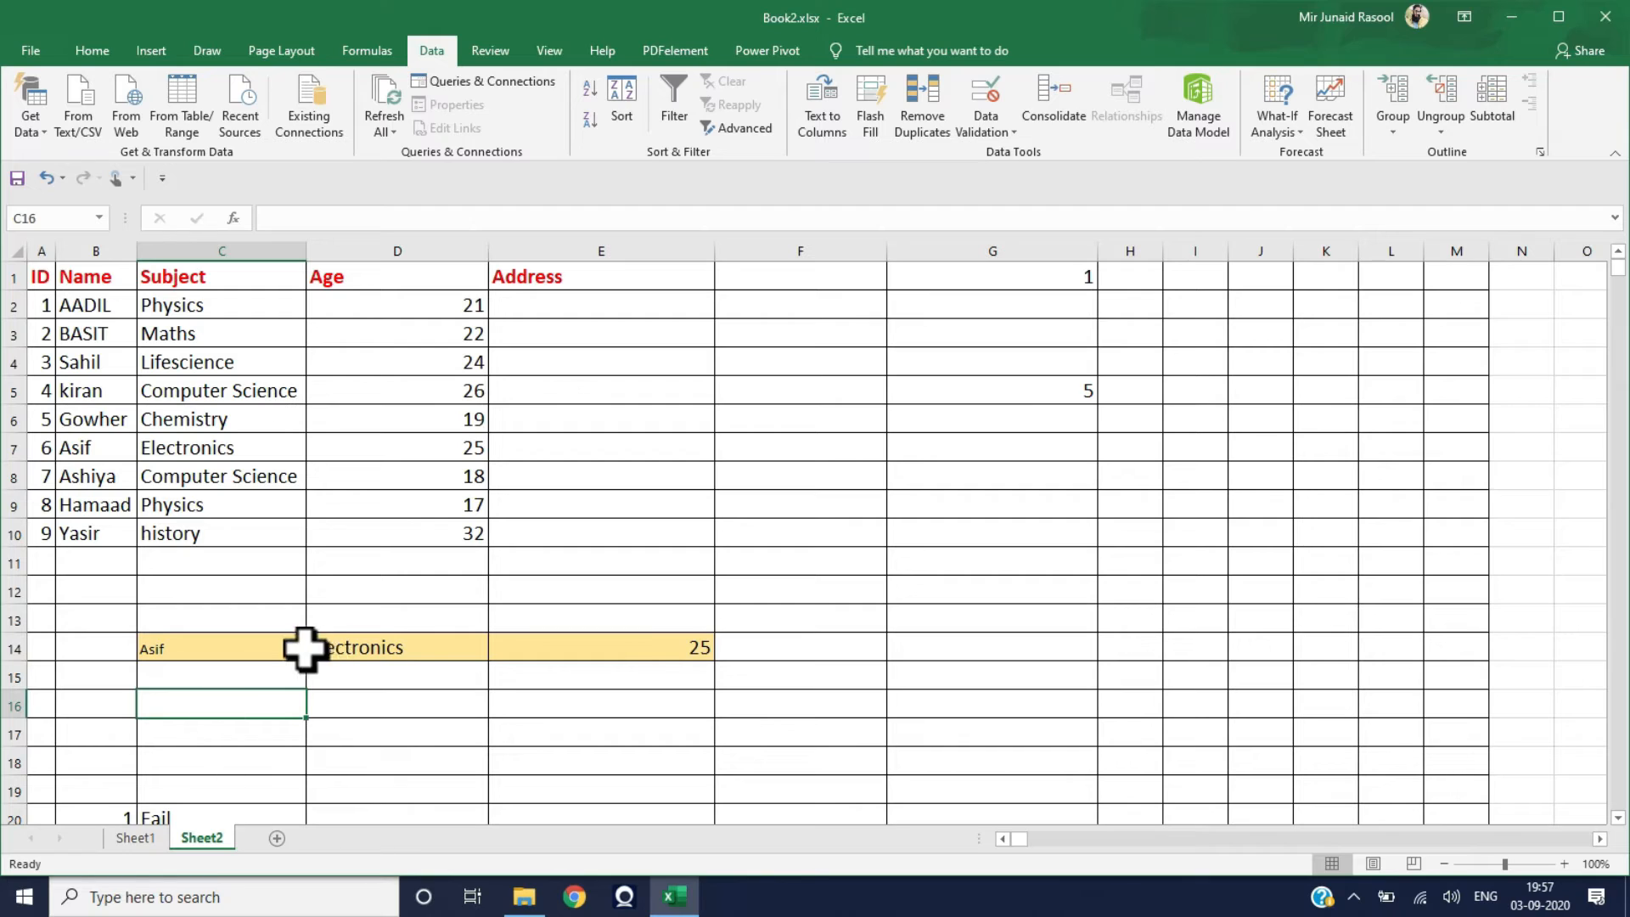
pyautogui.click(263, 647)
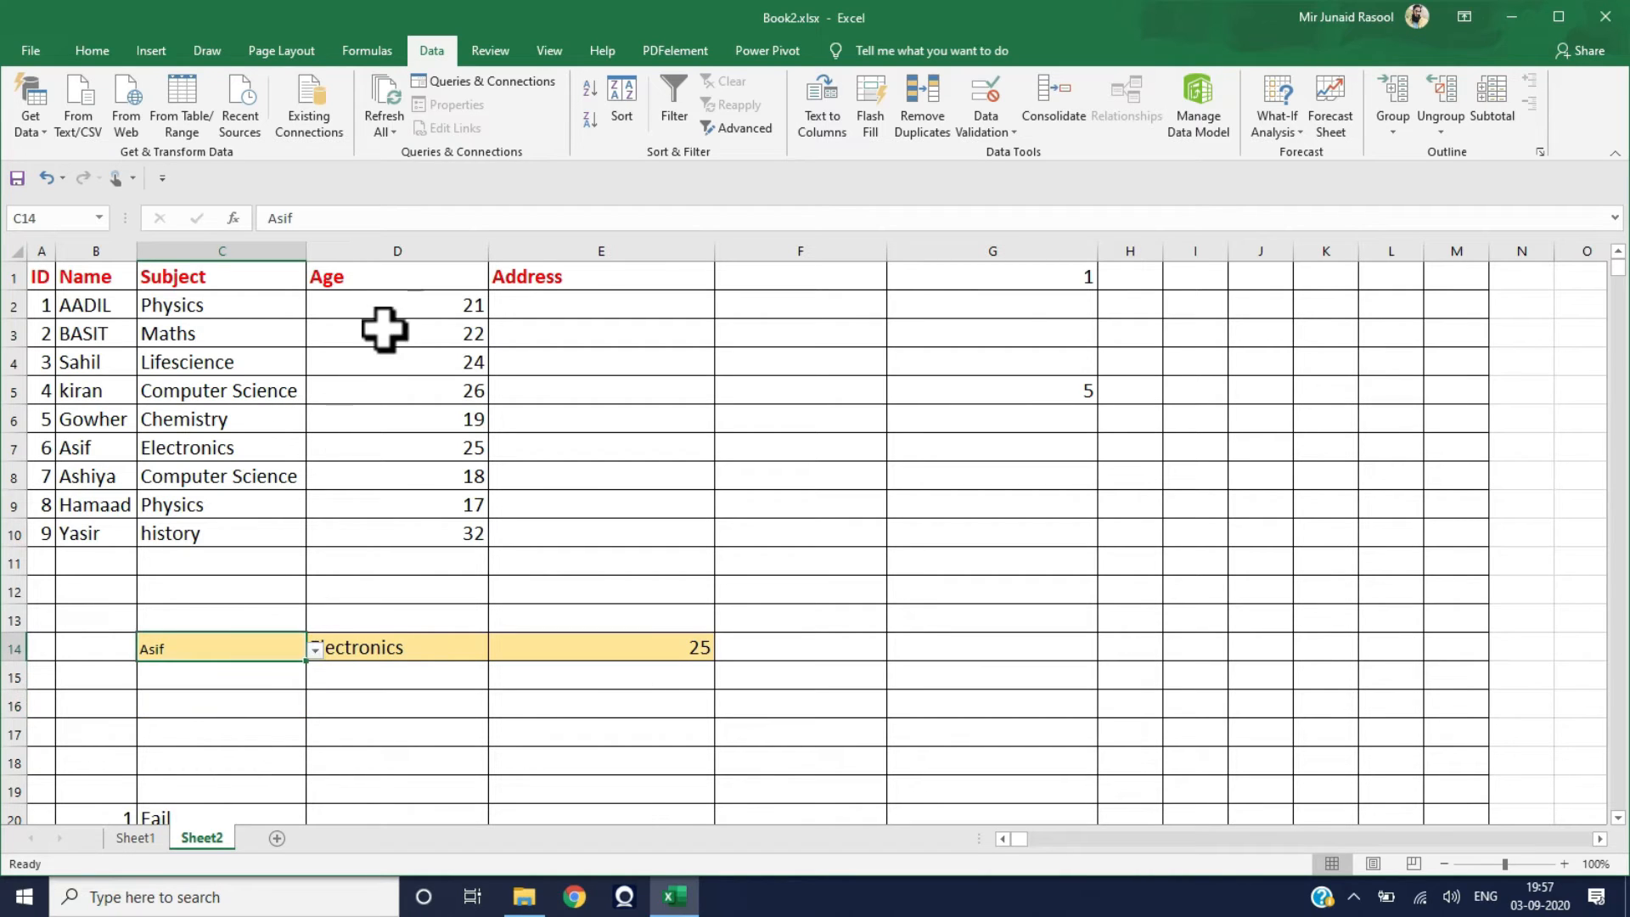
pyautogui.click(315, 649)
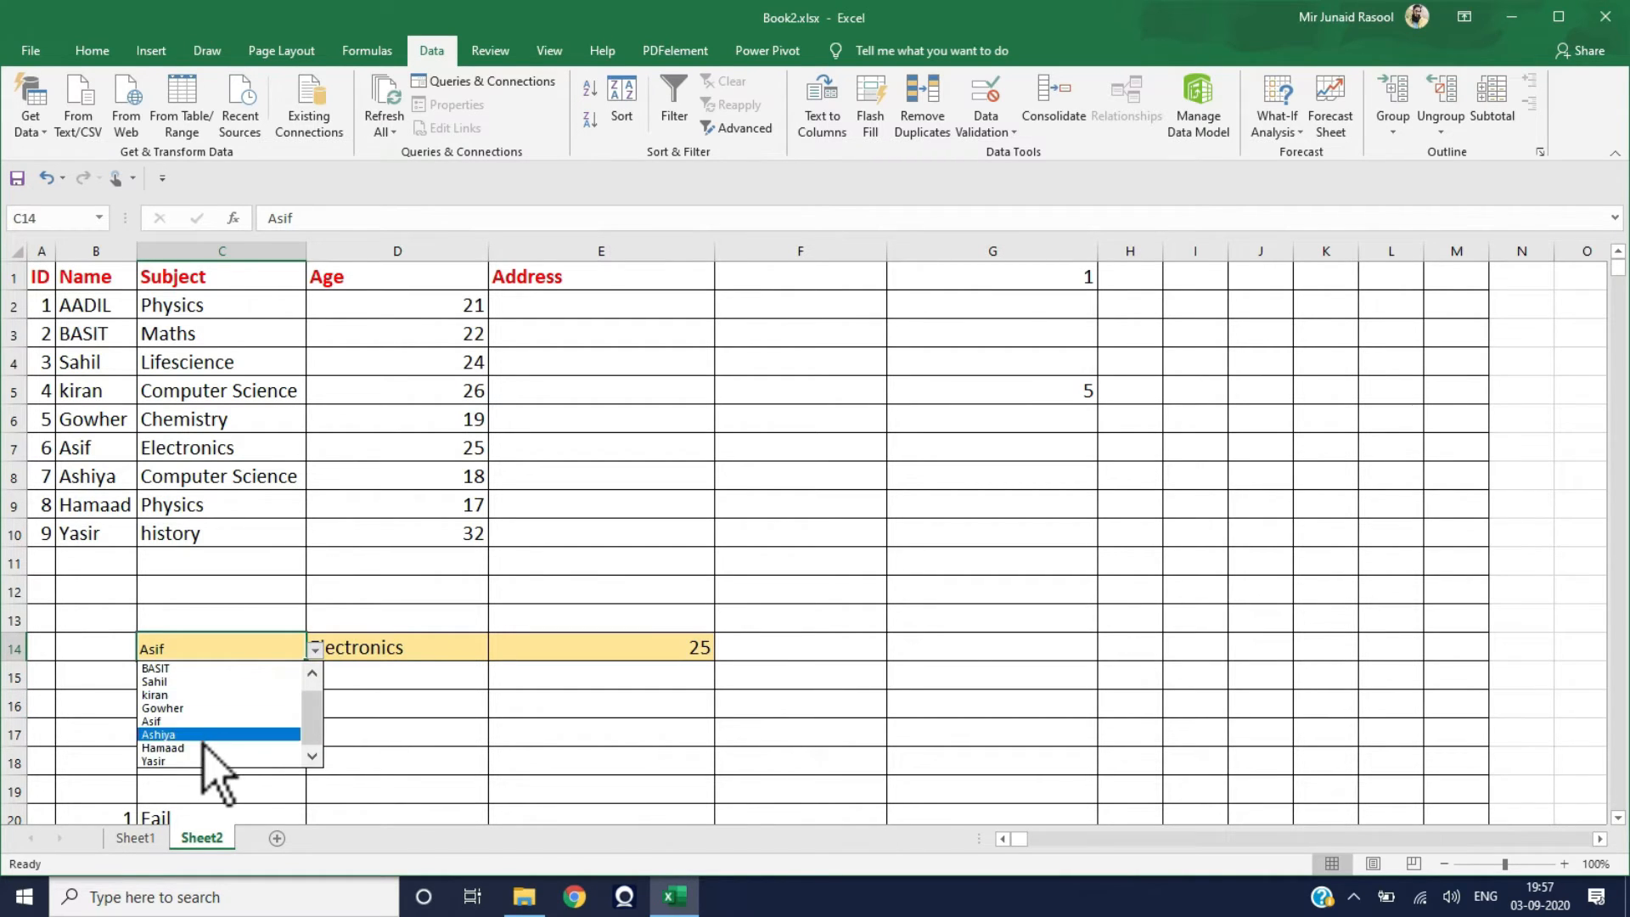
pyautogui.click(216, 749)
pyautogui.click(343, 701)
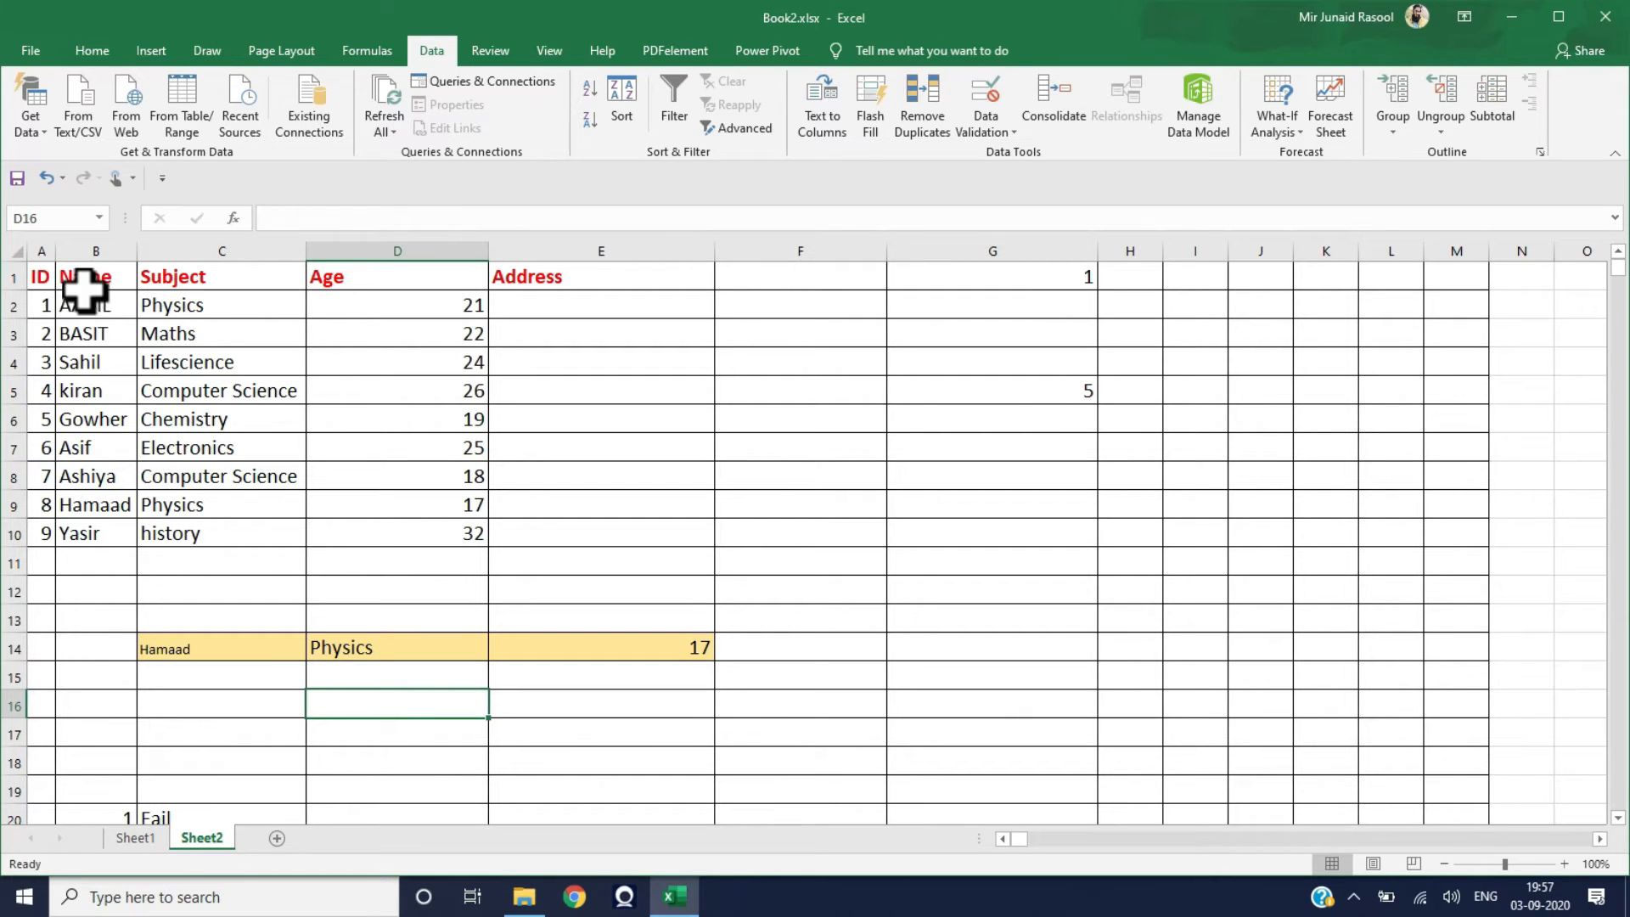
# Narrow the Age column D to slightly wider than its contents
pyautogui.doubleClick(486, 250)
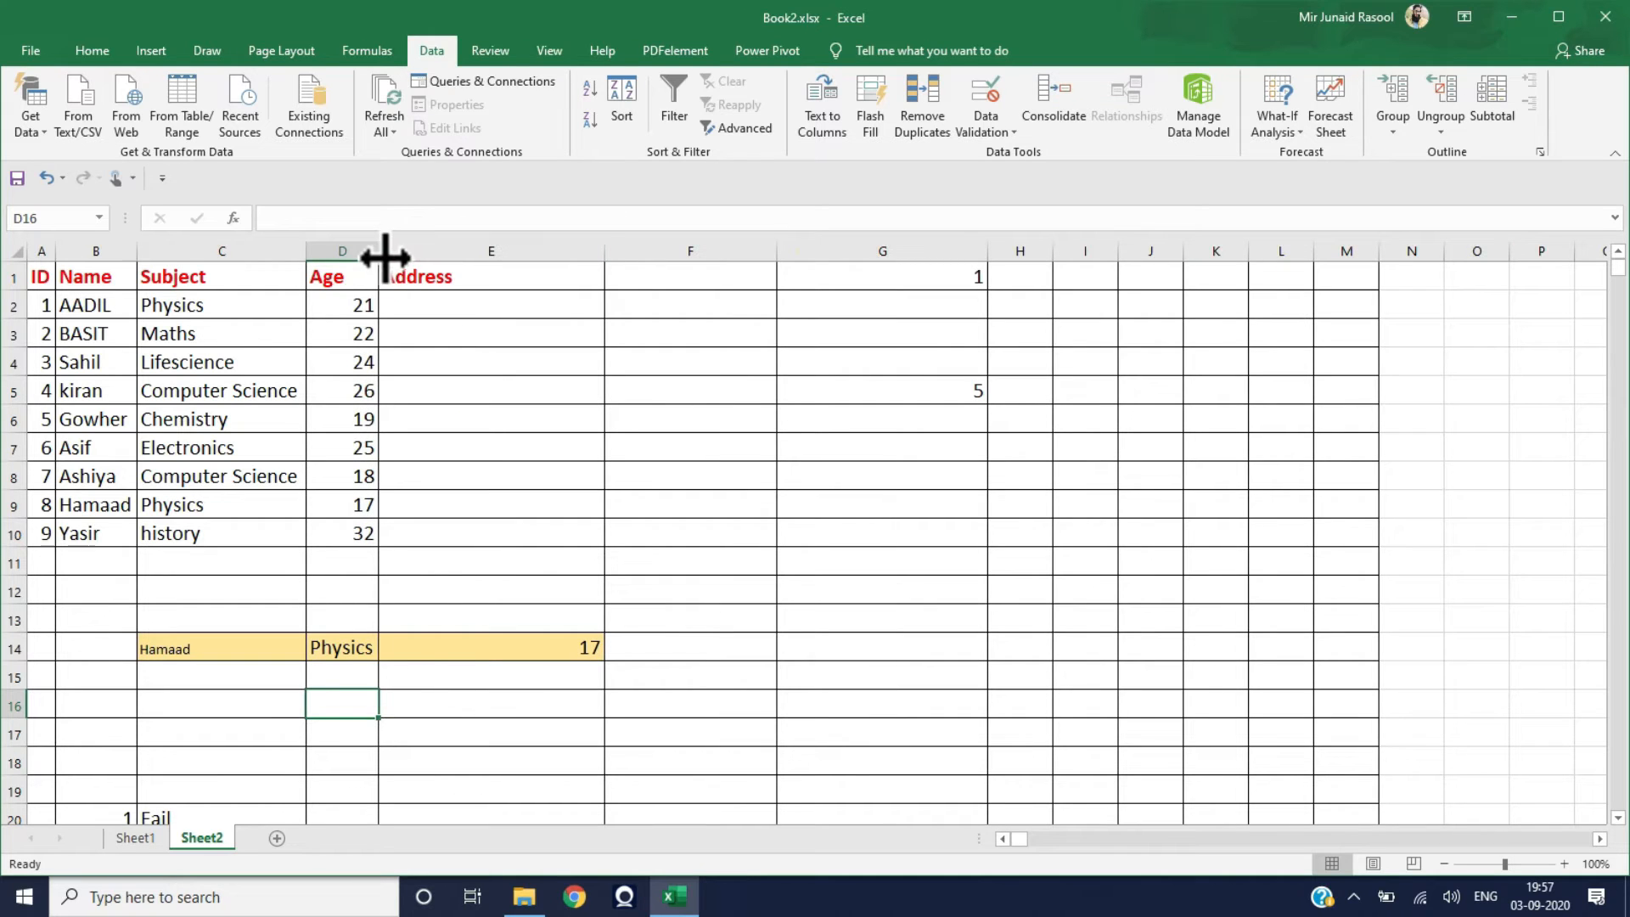
pyautogui.moveTo(380, 251); pyautogui.dragTo(422, 251)
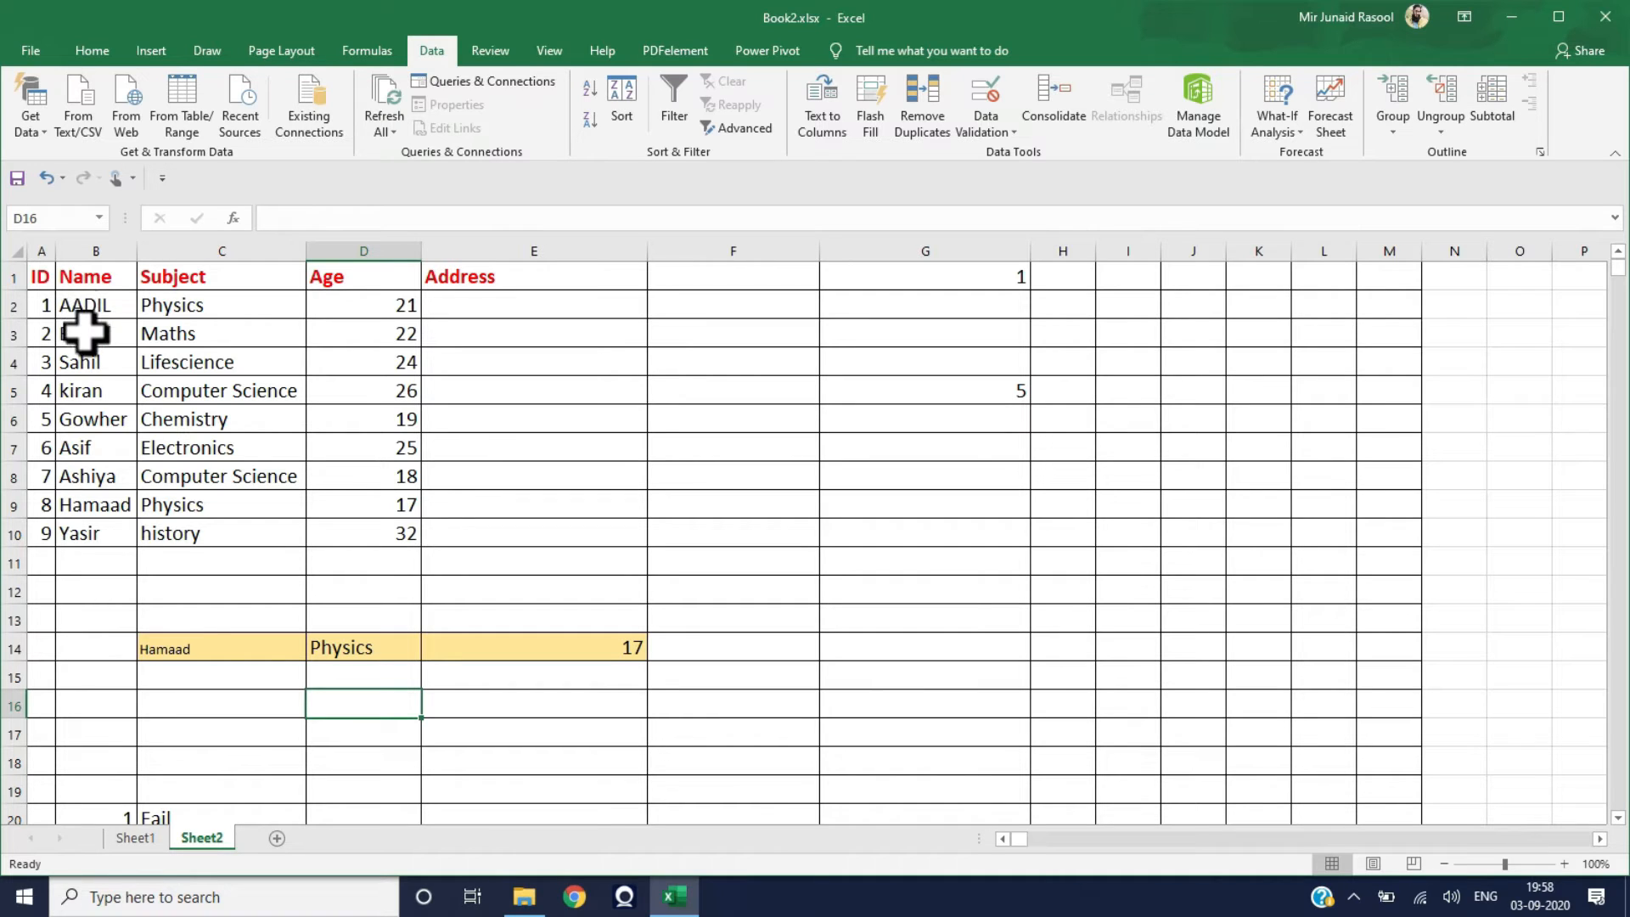
# Compare the name and address list on Sheet1 with the student table and its Address column on Sheet2
pyautogui.click(136, 838)
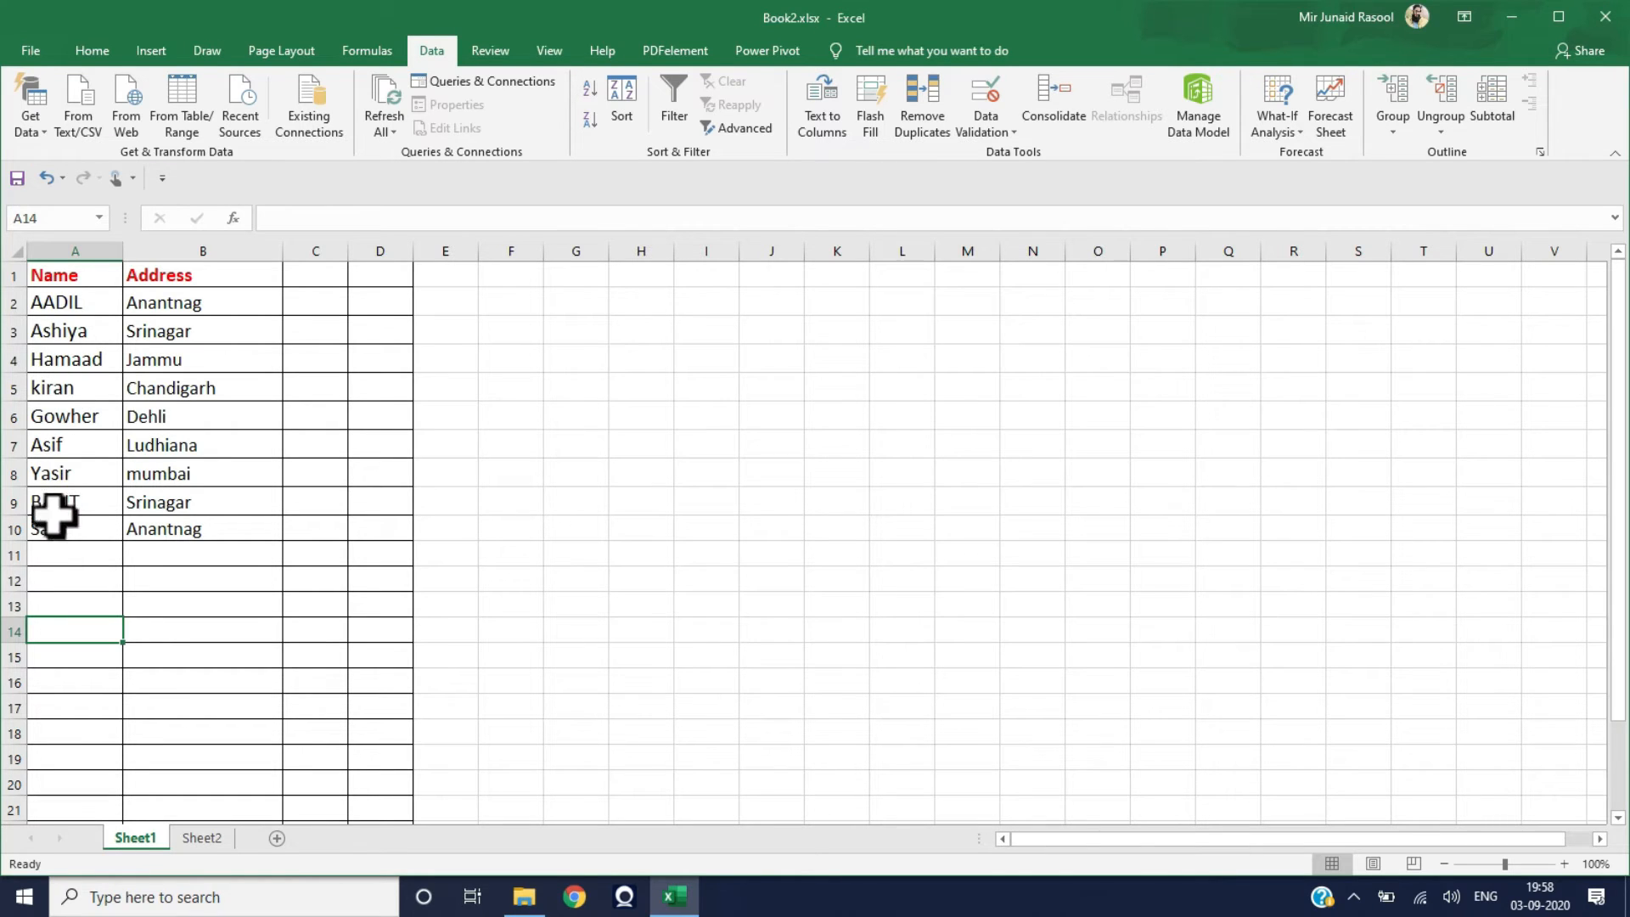
pyautogui.click(212, 839)
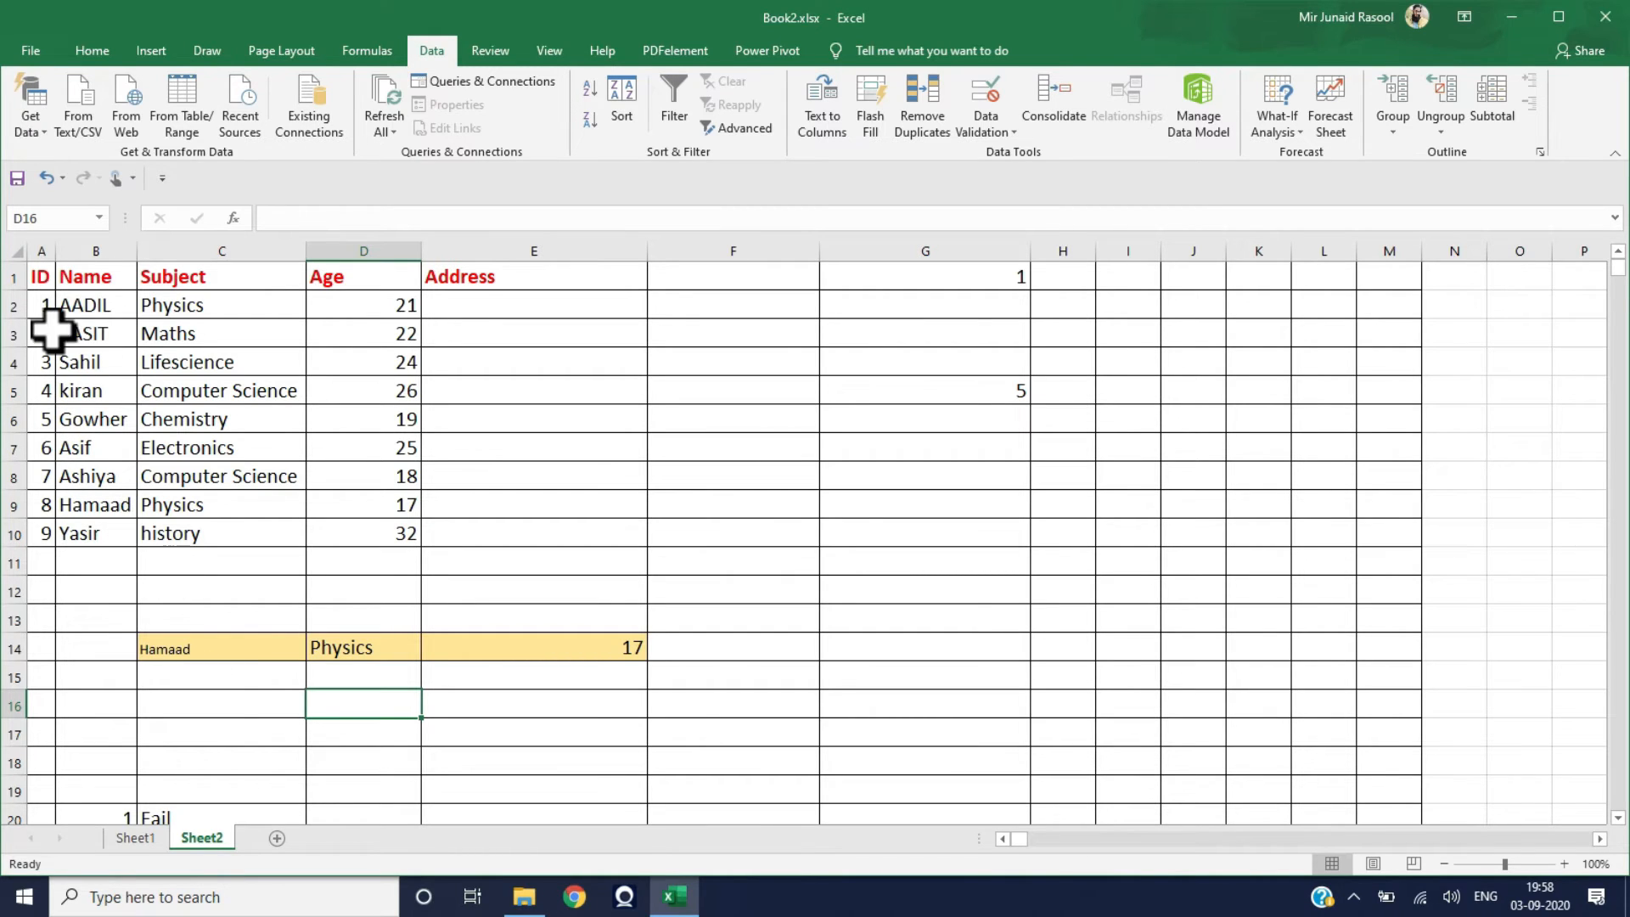
pyautogui.click(466, 312)
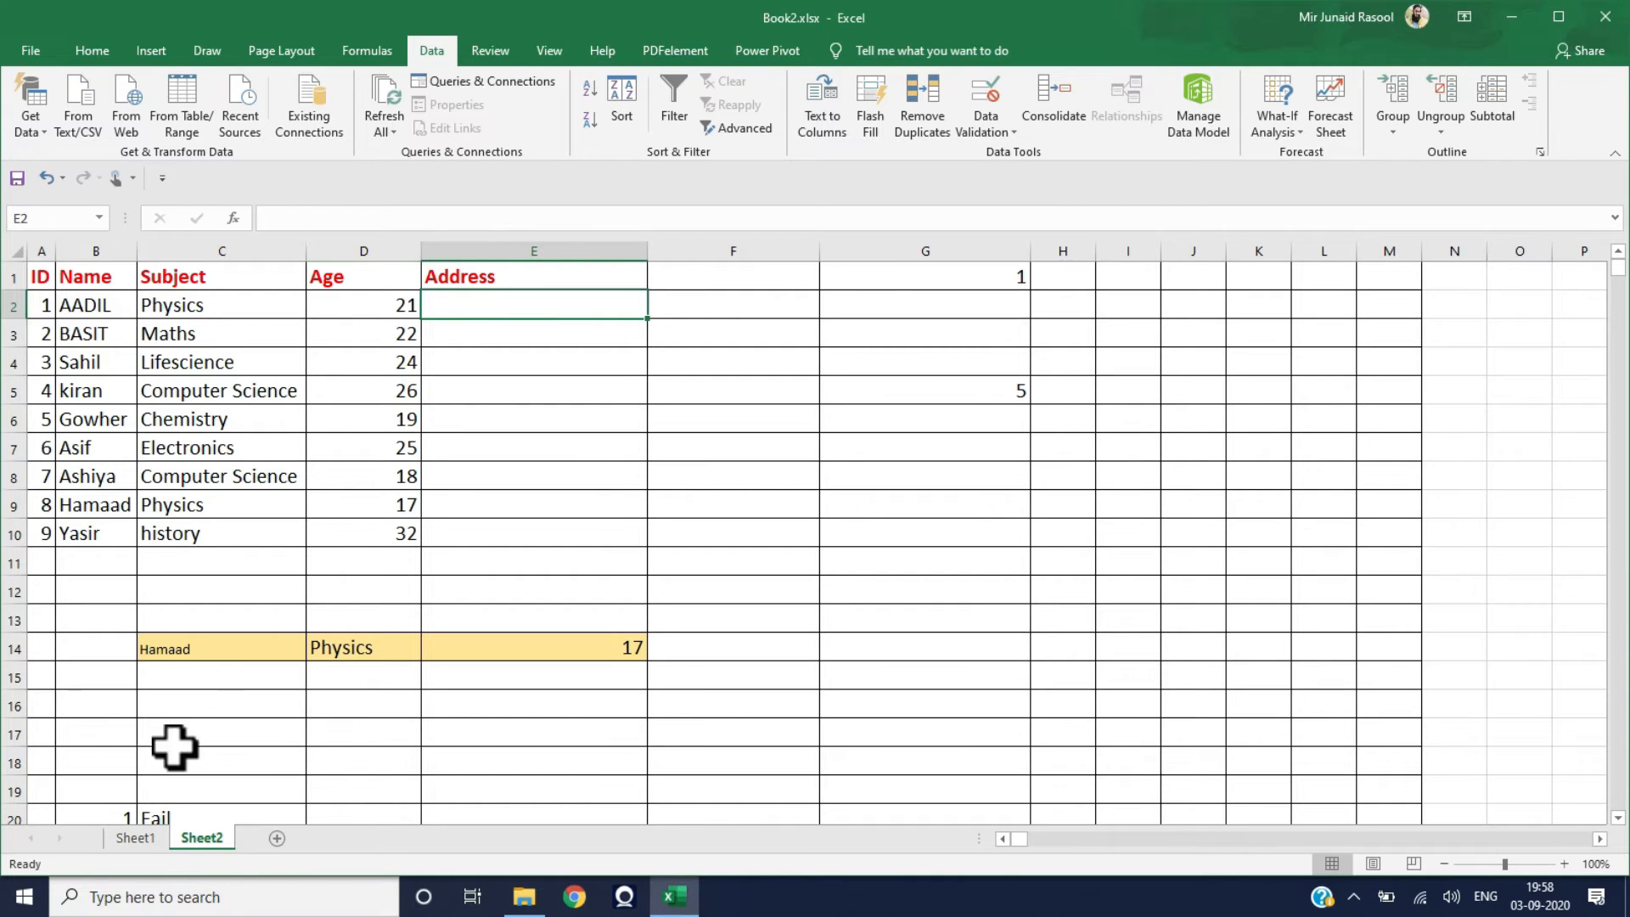
pyautogui.click(138, 838)
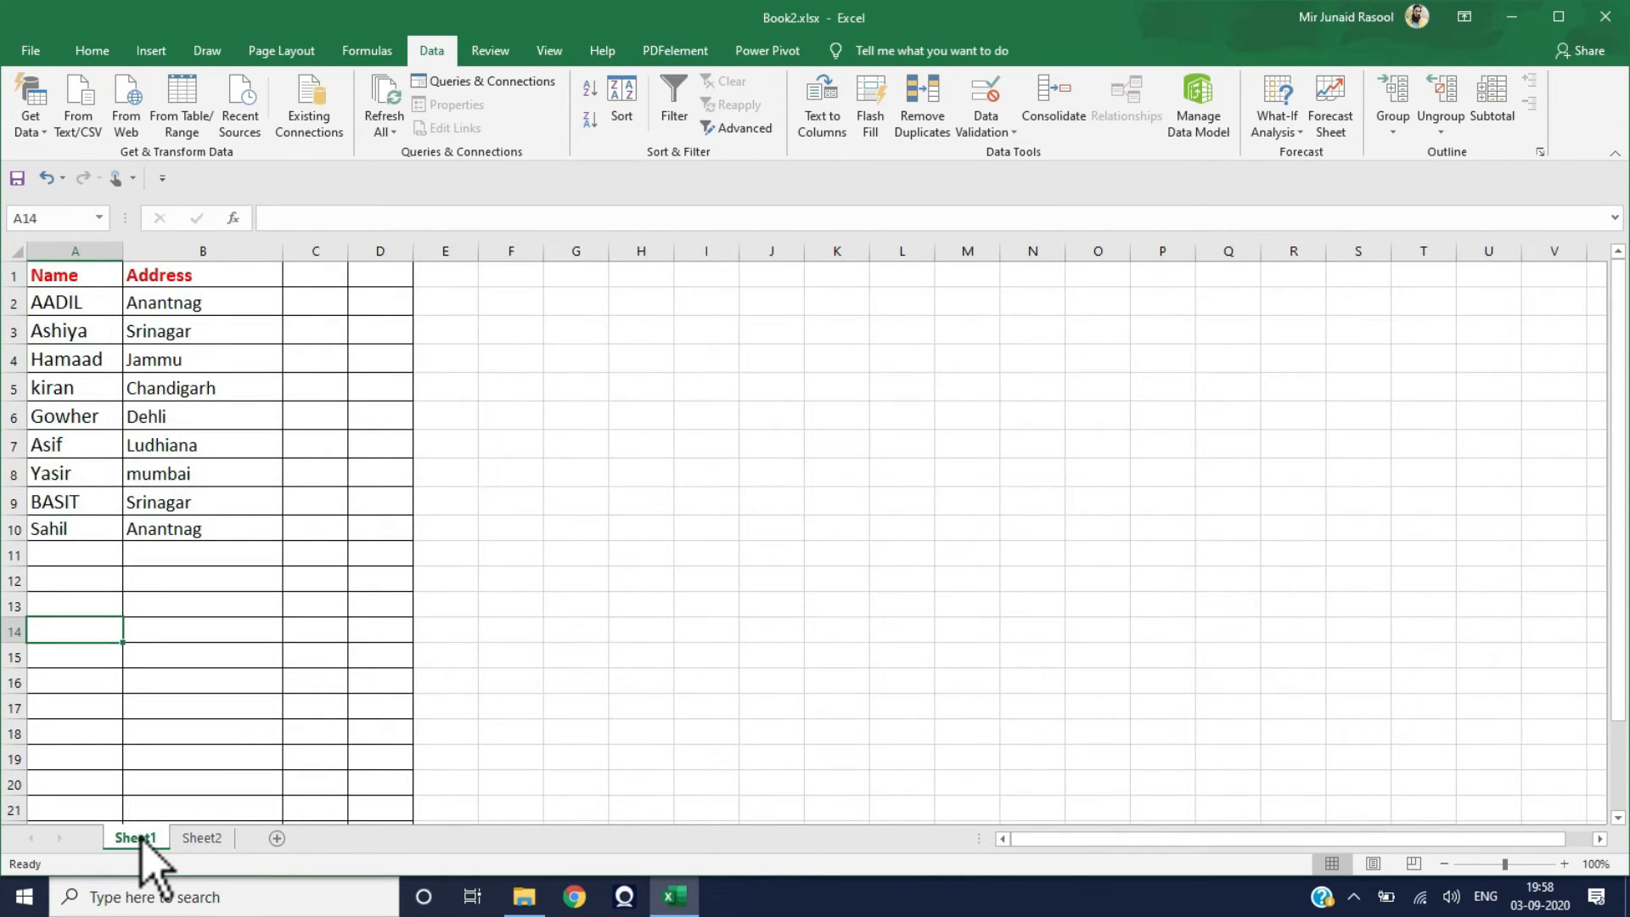
pyautogui.click(184, 838)
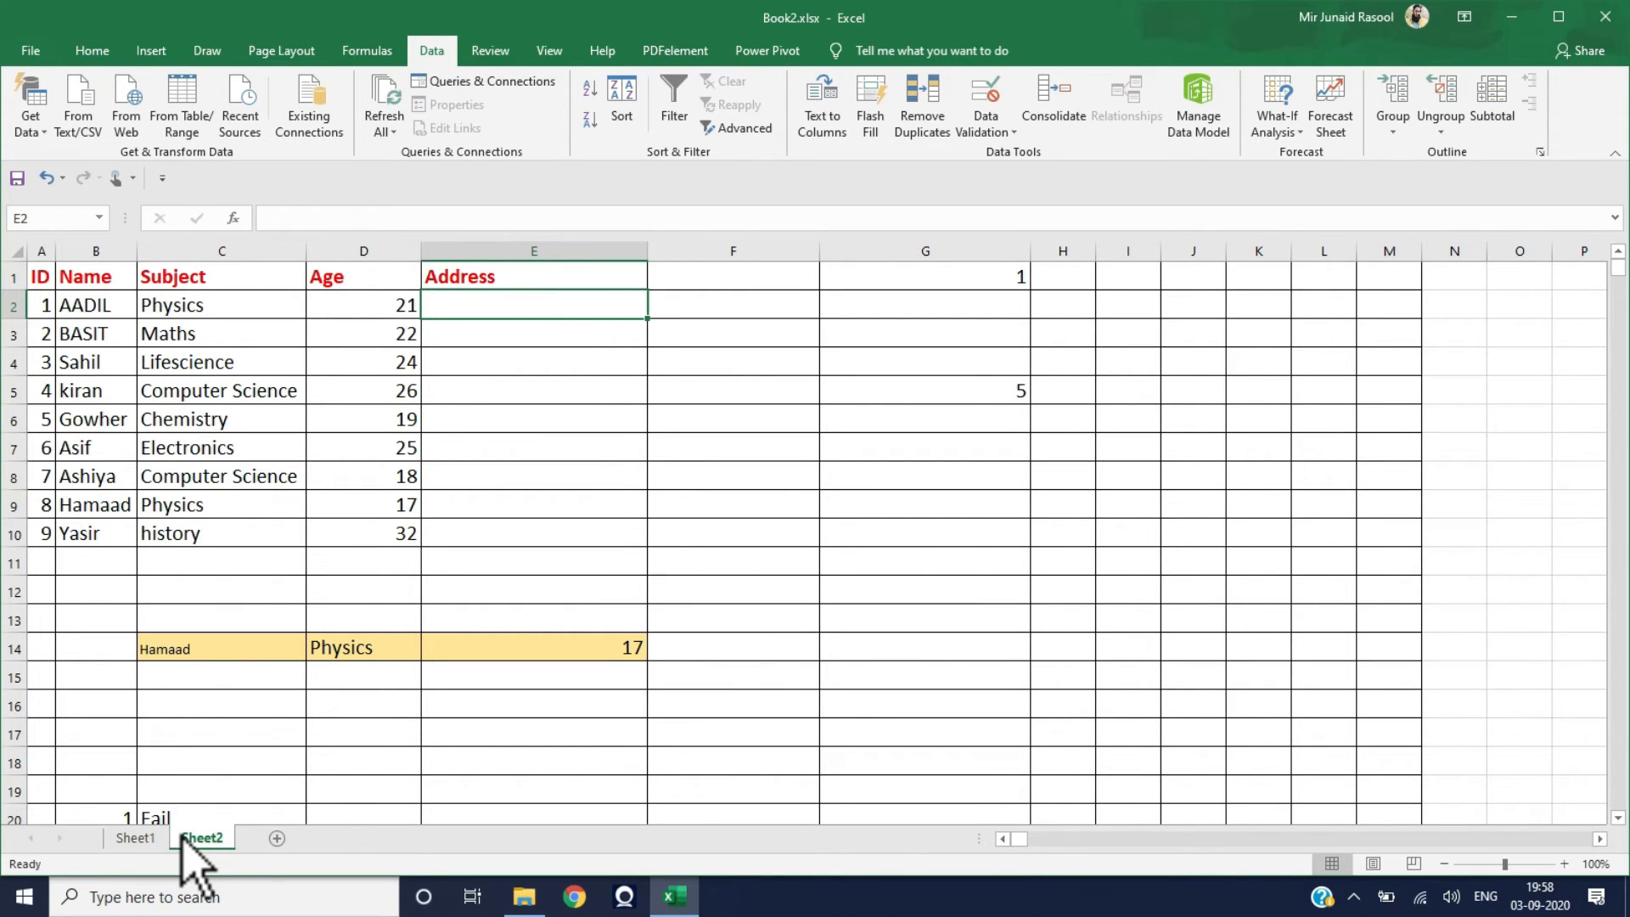
# Enter the formula =VLOOKUP(B2,Sheet1!A2:B10,2,0) in Sheet2's cell E2 to look up the first student's address
pyautogui.write('=')
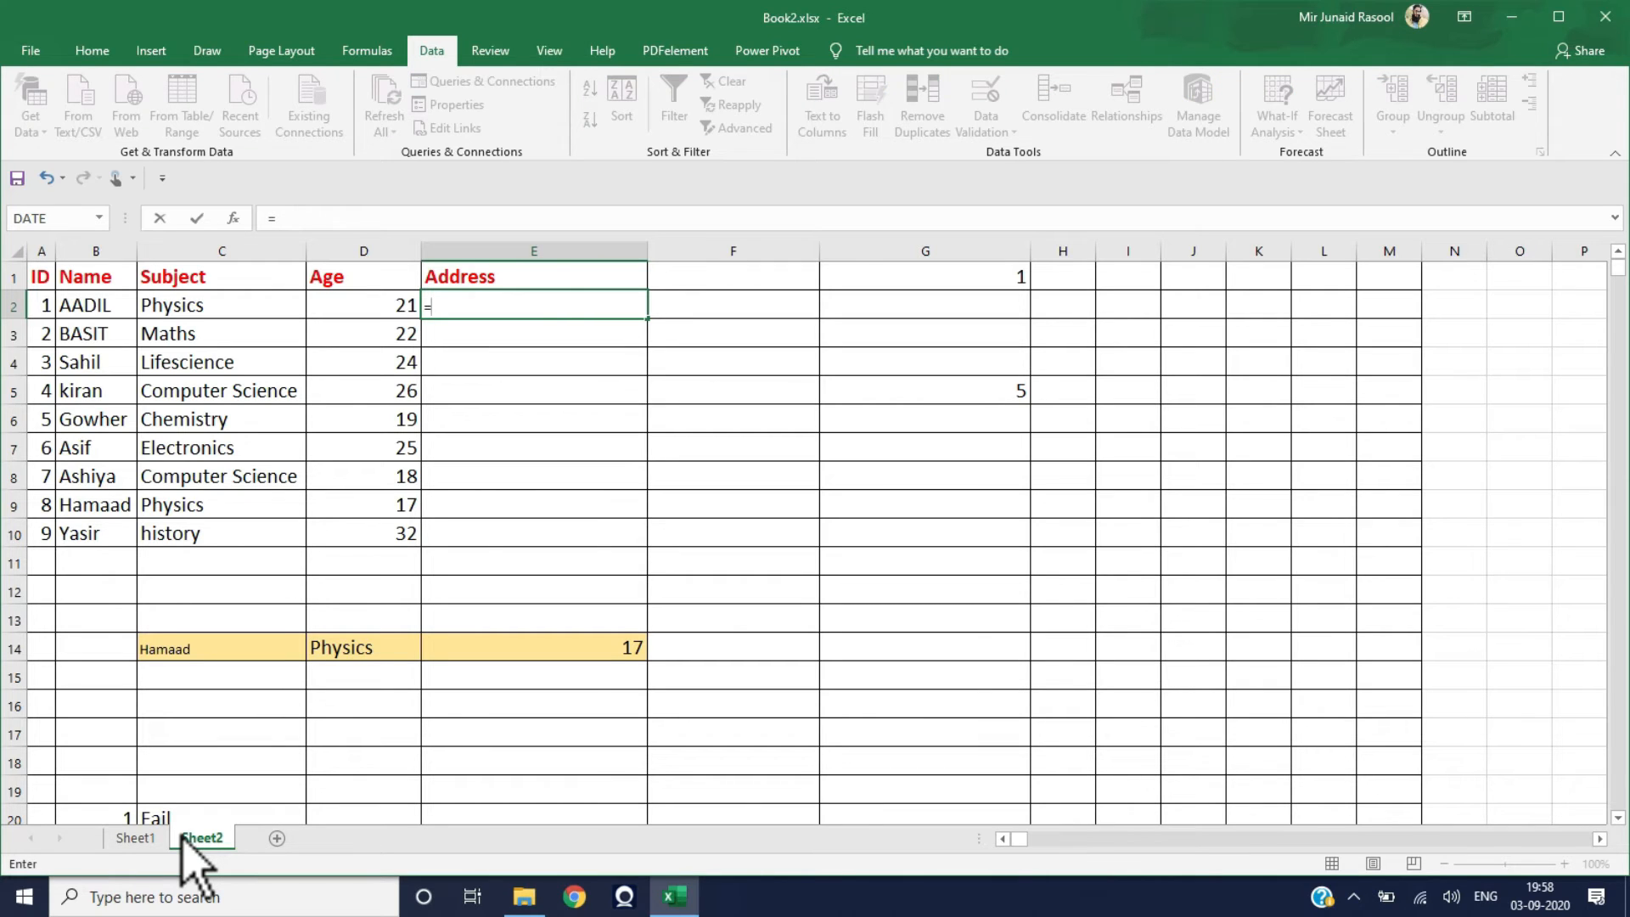
pyautogui.write('vlookup')
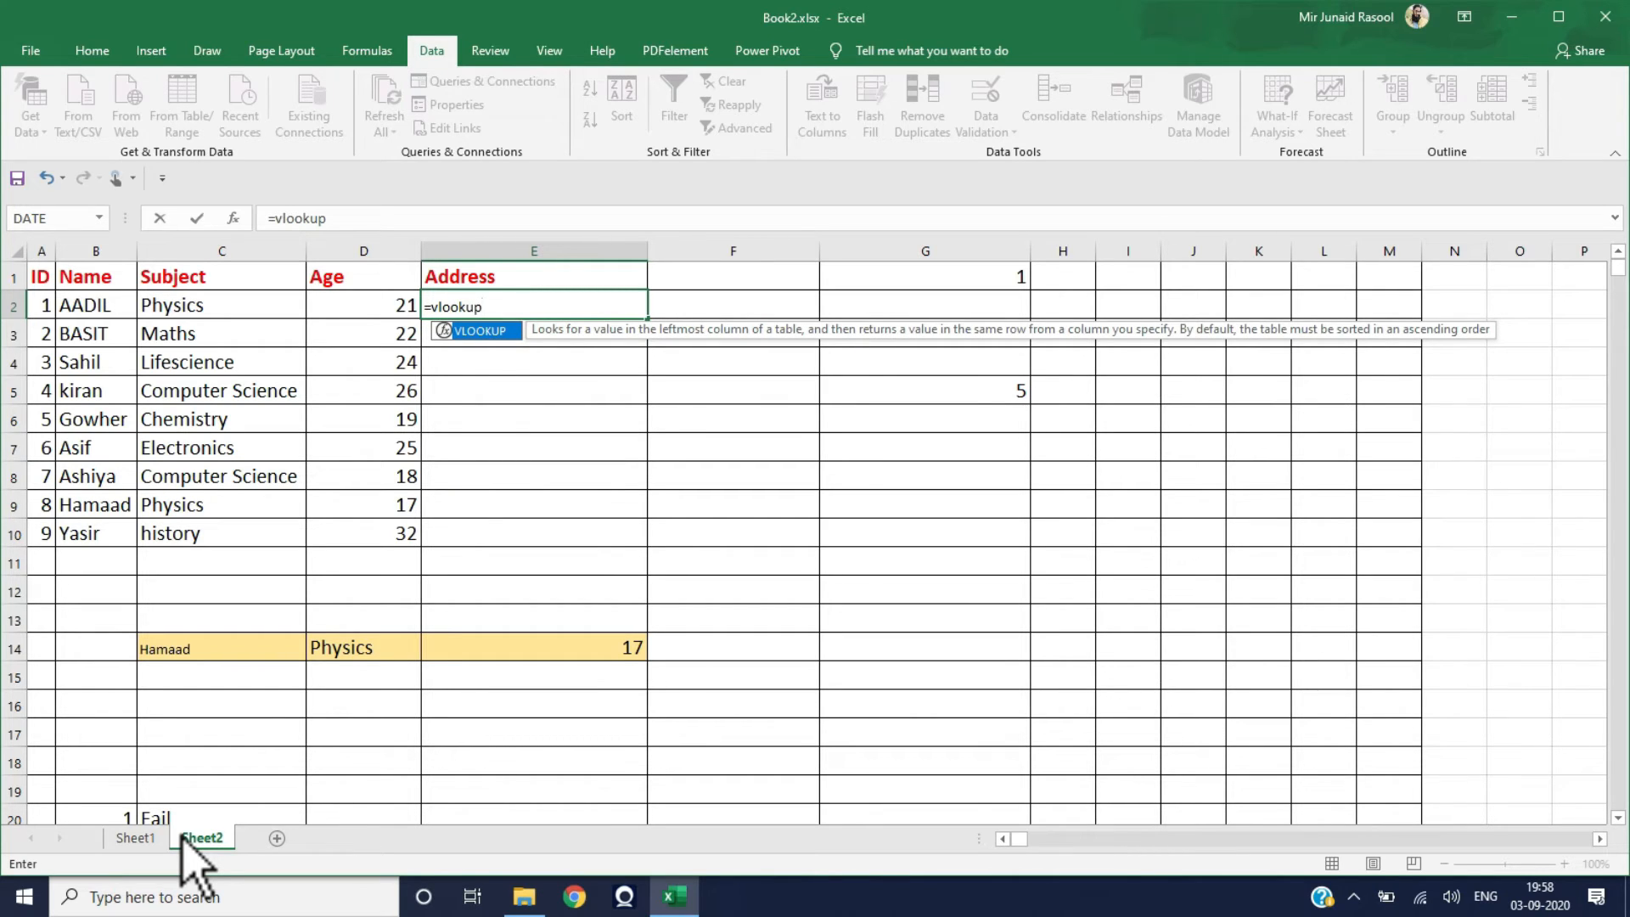
pyautogui.write('(')
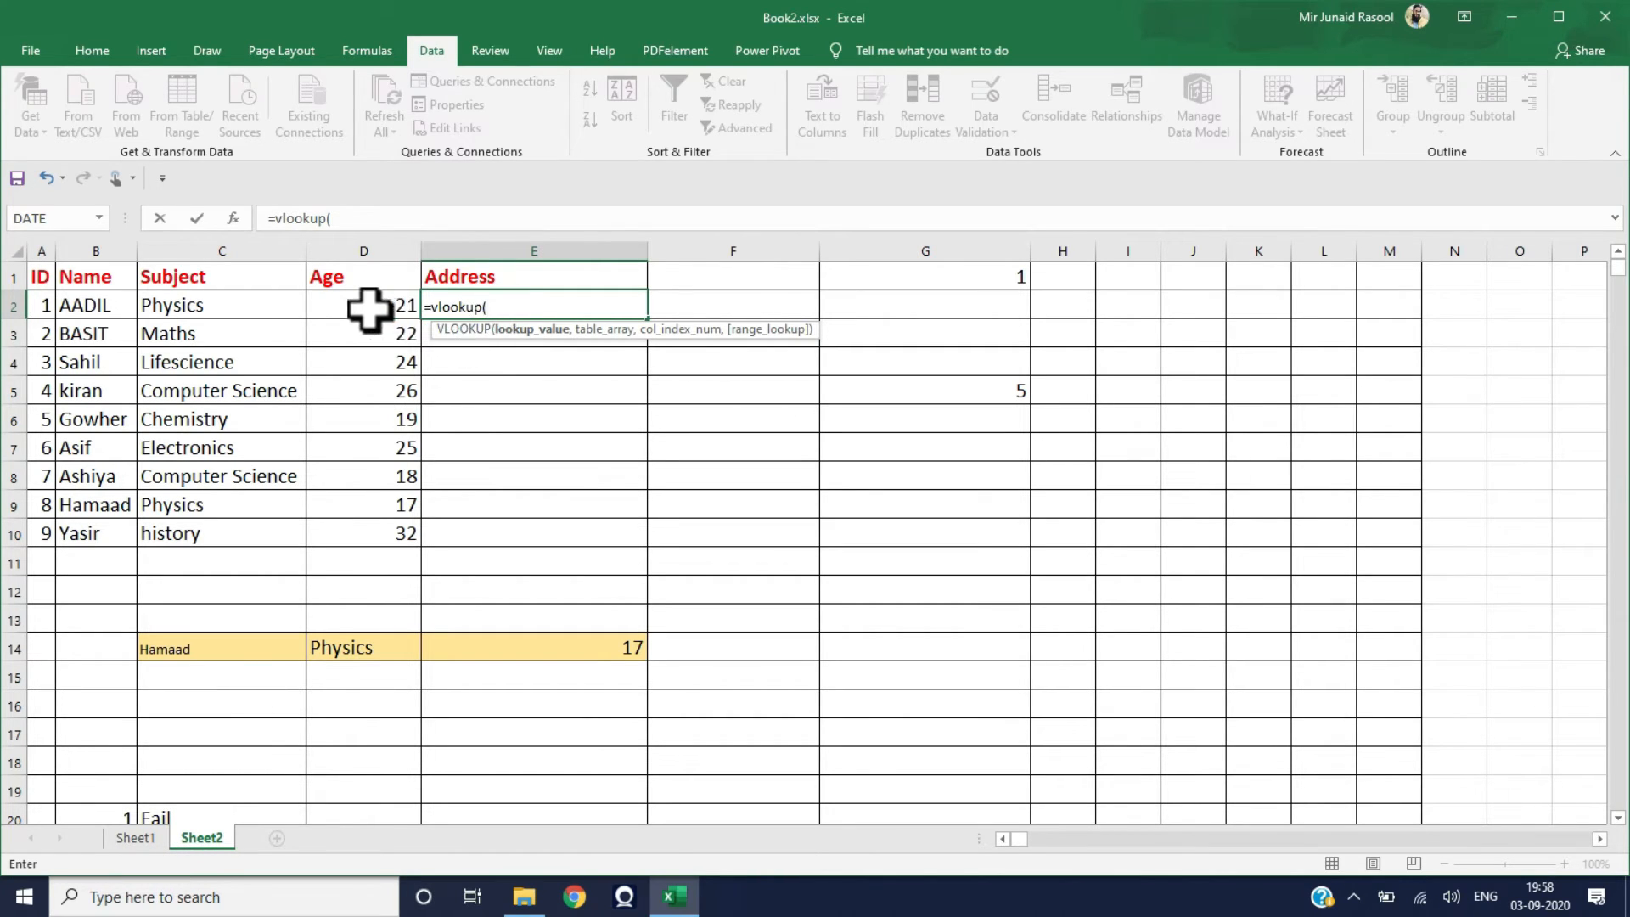
pyautogui.click(76, 308)
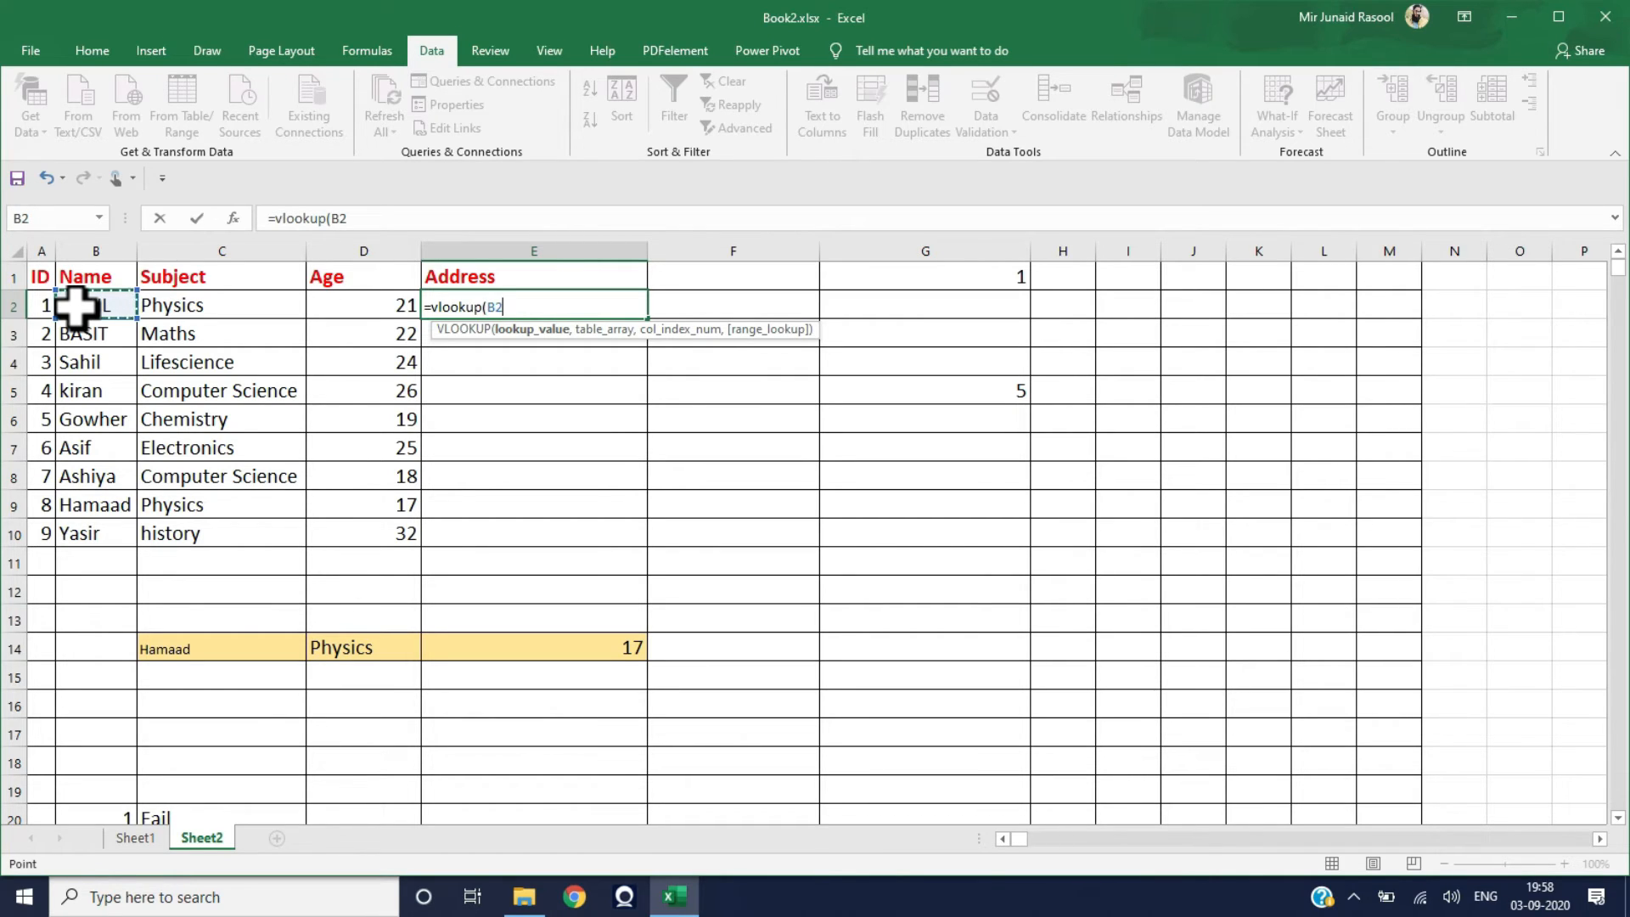
pyautogui.write(',')
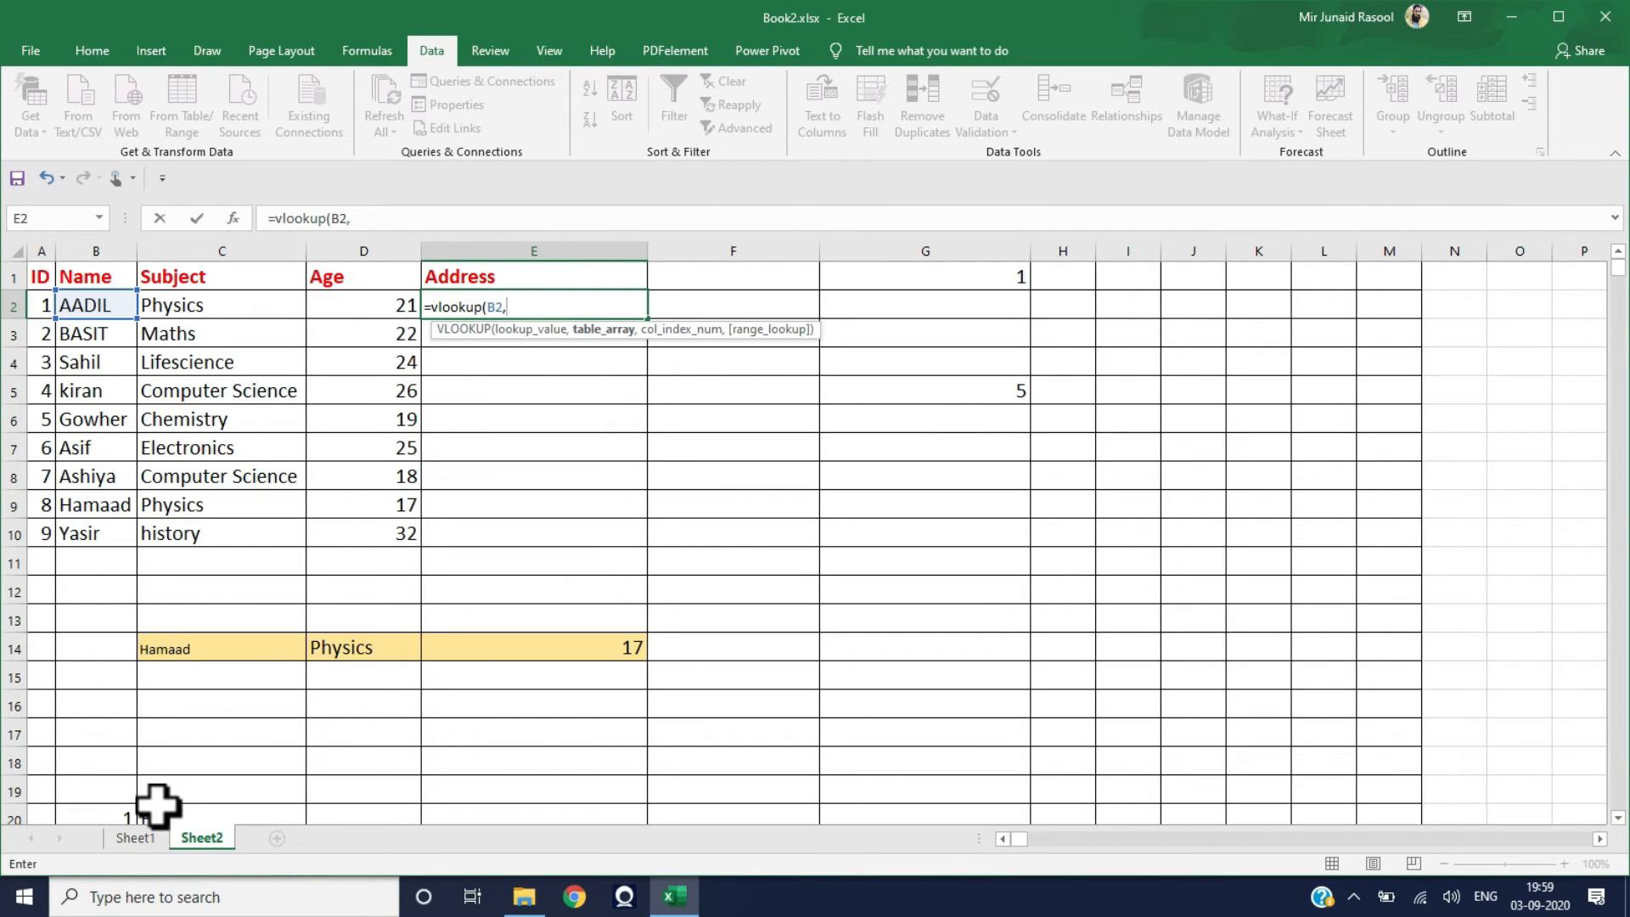
pyautogui.click(139, 839)
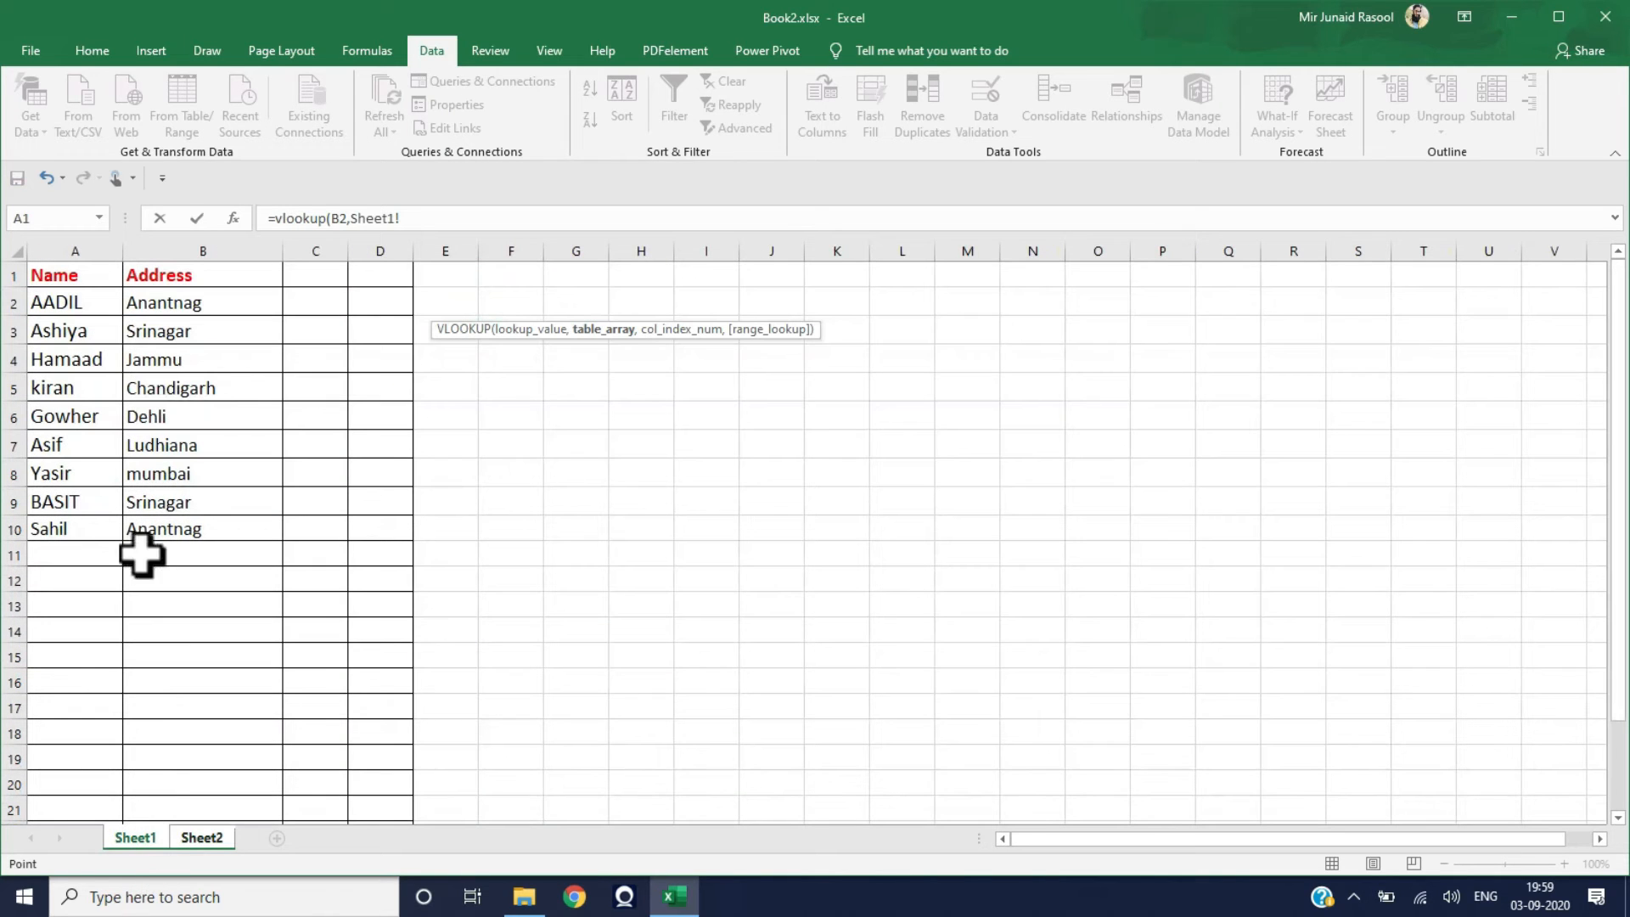
pyautogui.click(68, 304)
pyautogui.moveTo(106, 327); pyautogui.dragTo(212, 522)
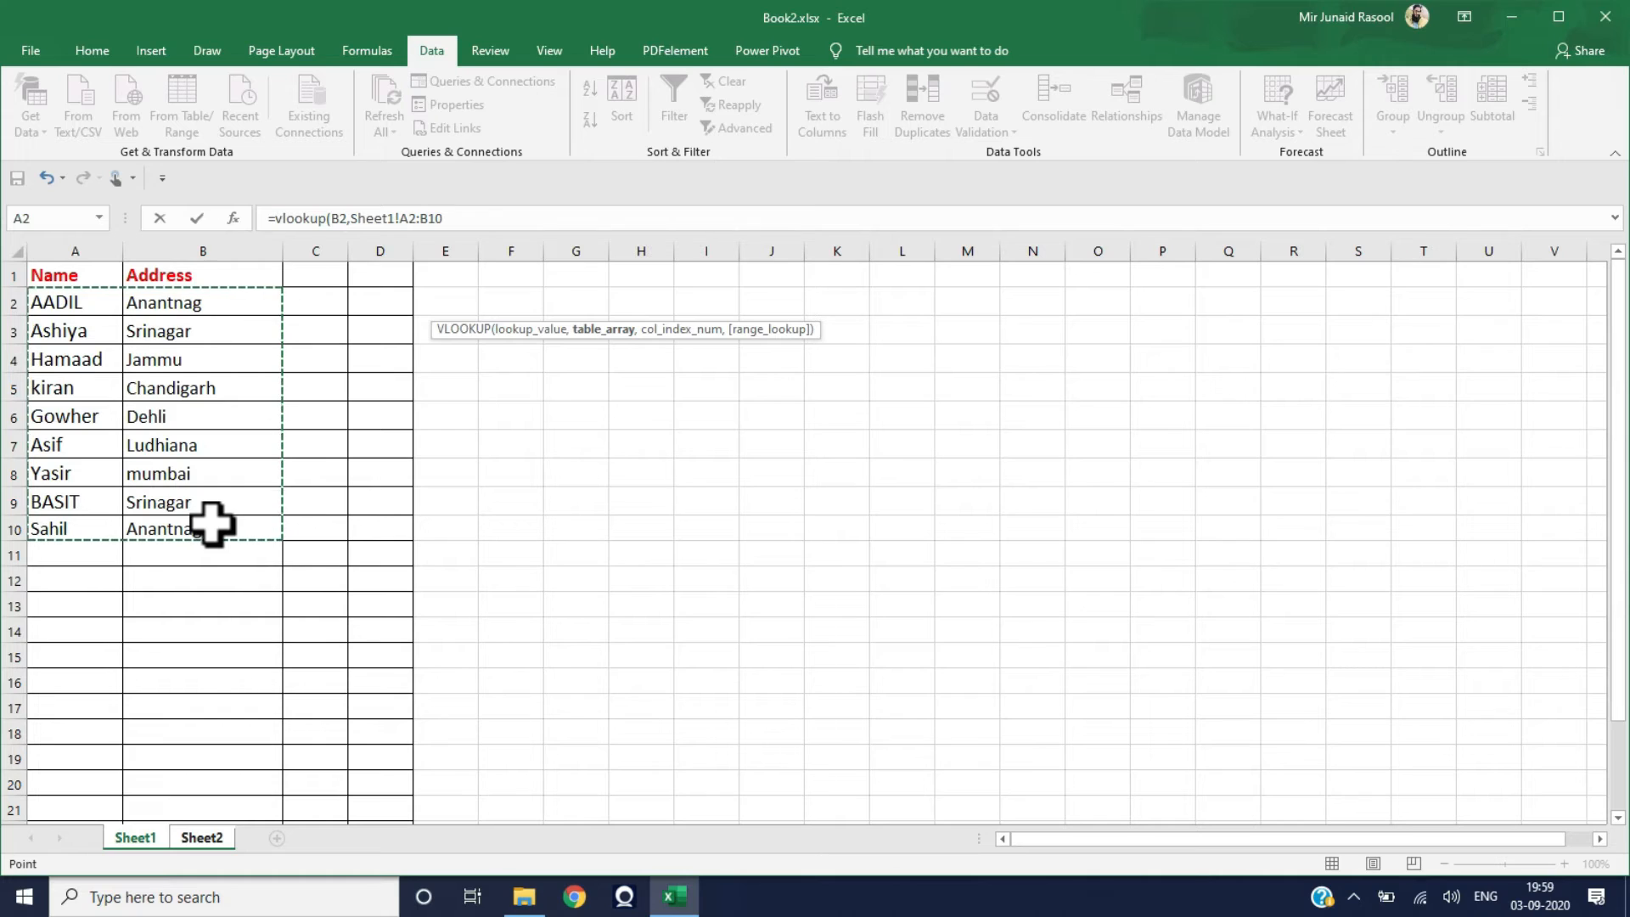
pyautogui.click(472, 219)
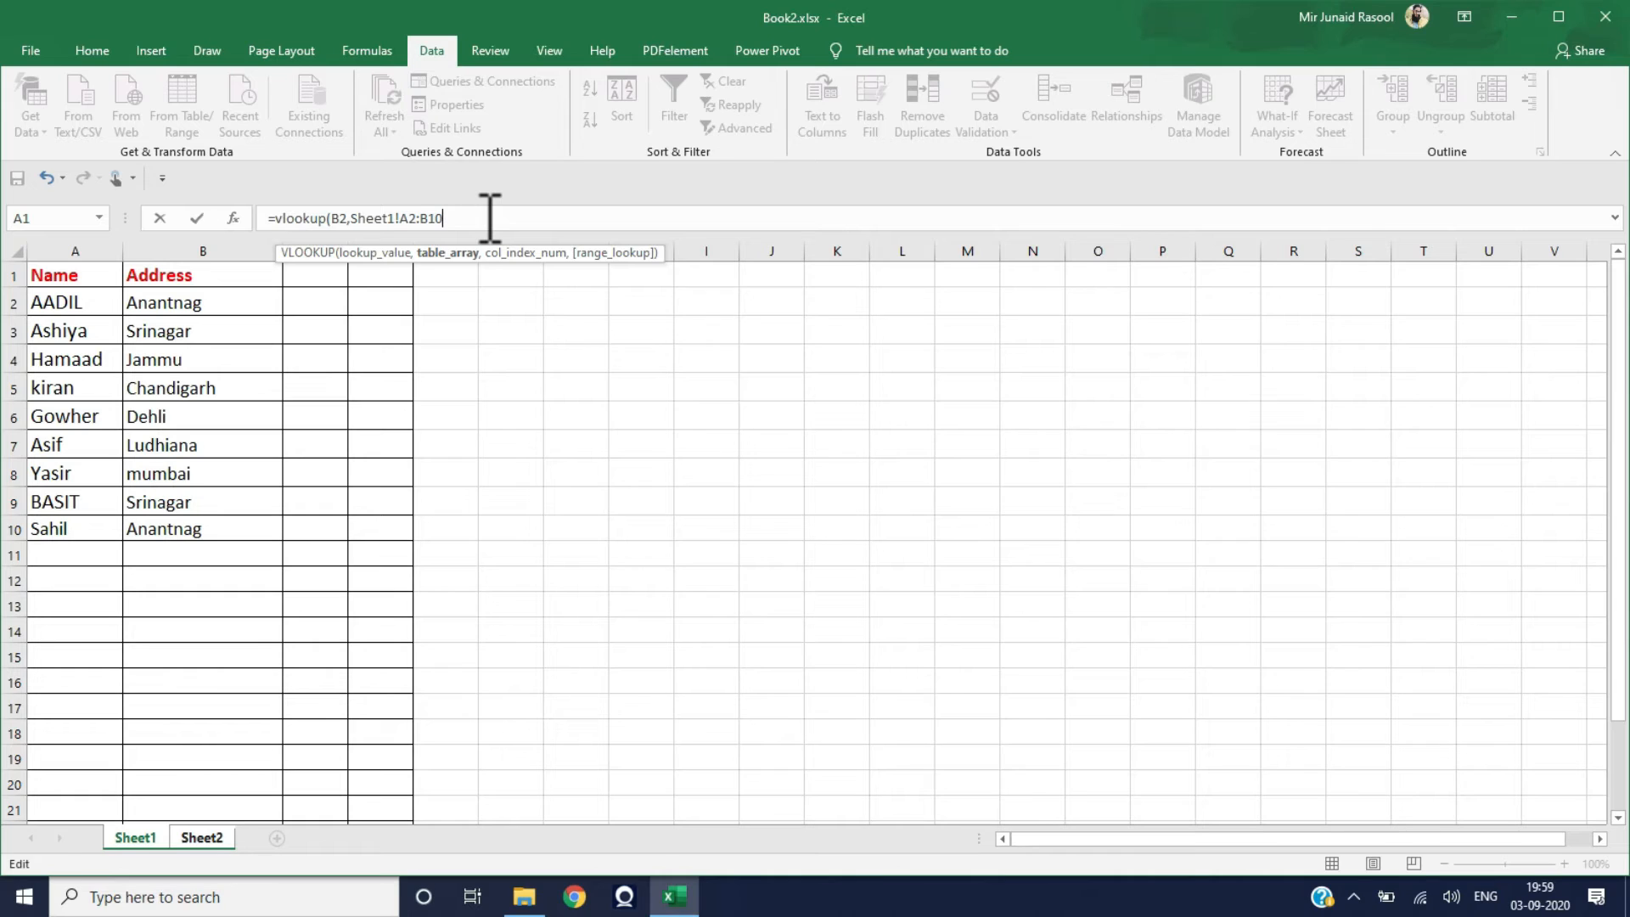
pyautogui.write(',2')
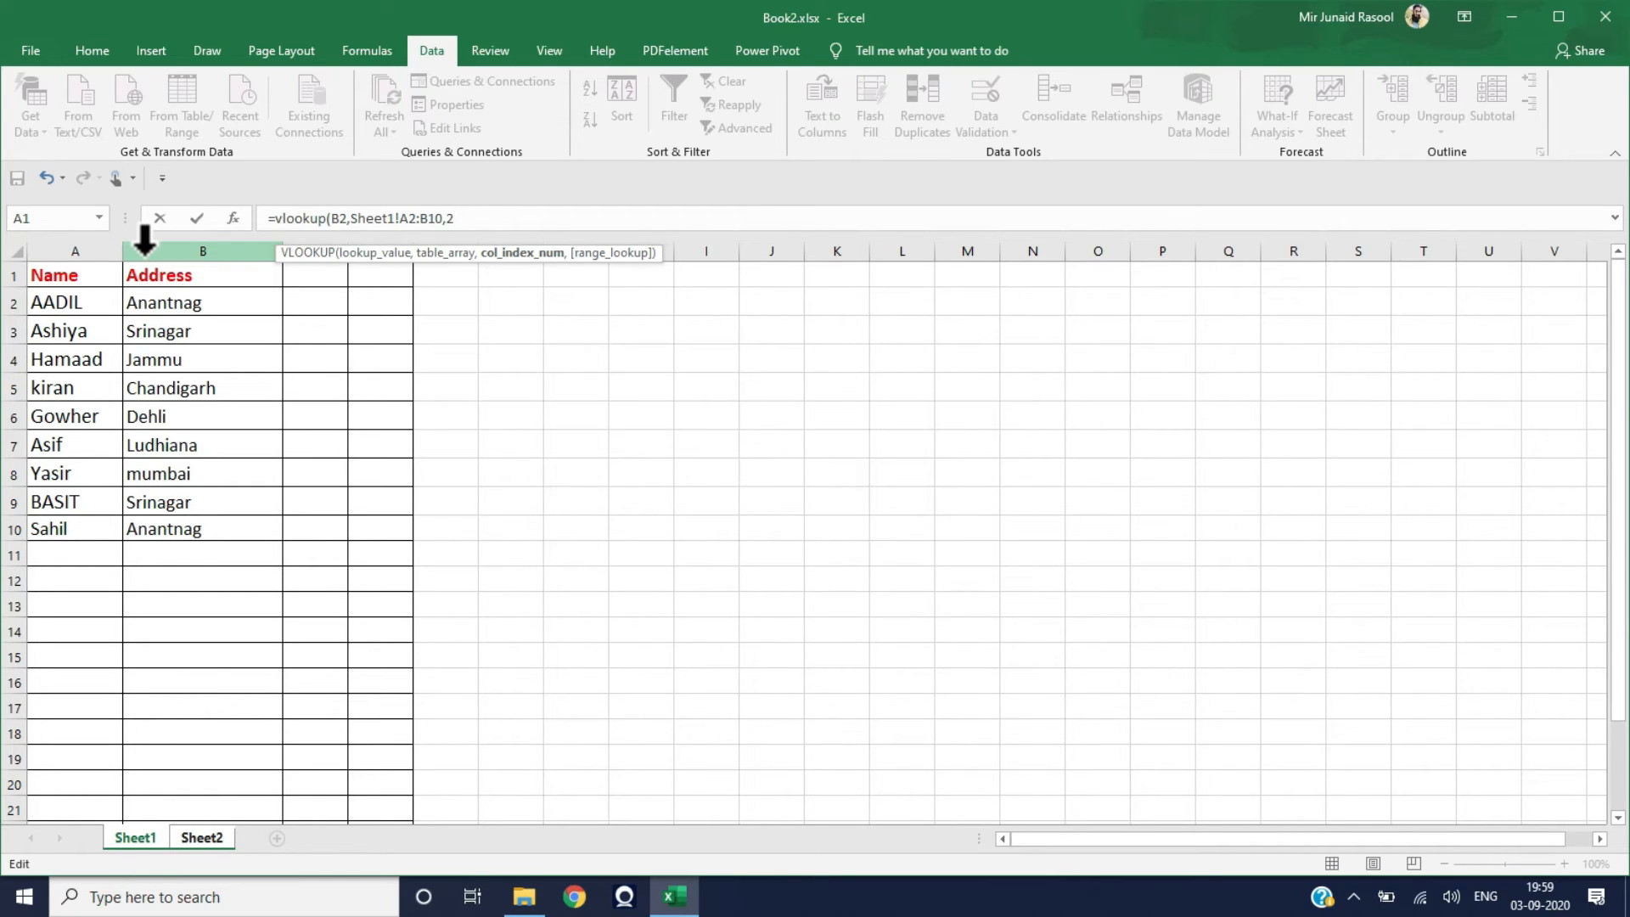
pyautogui.write(',')
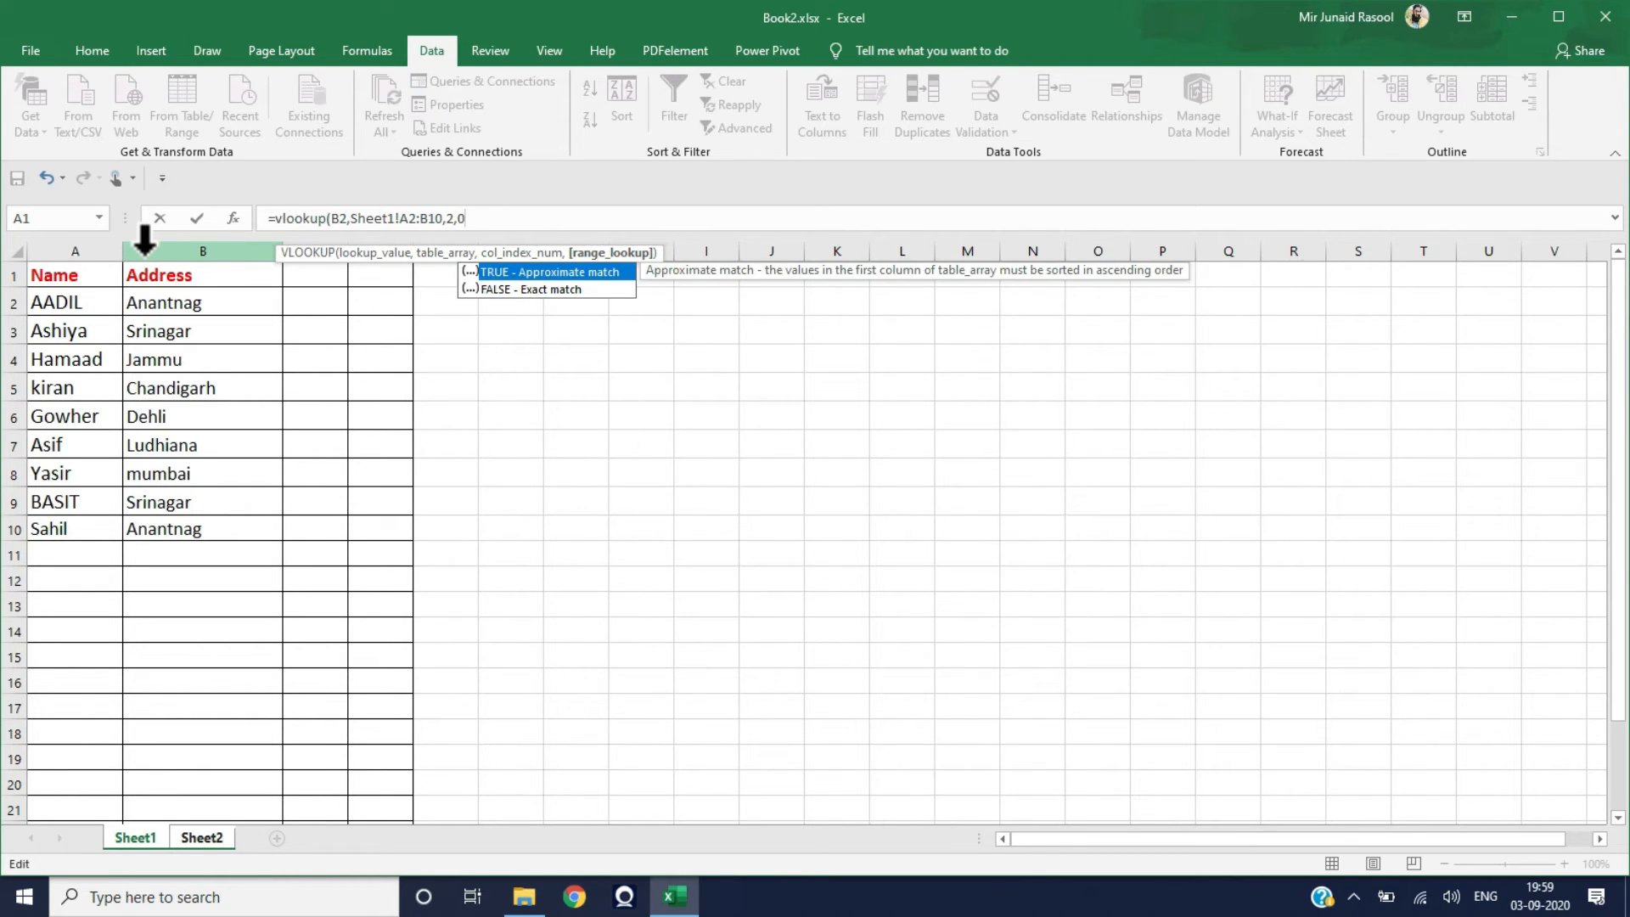
pyautogui.write('0)')
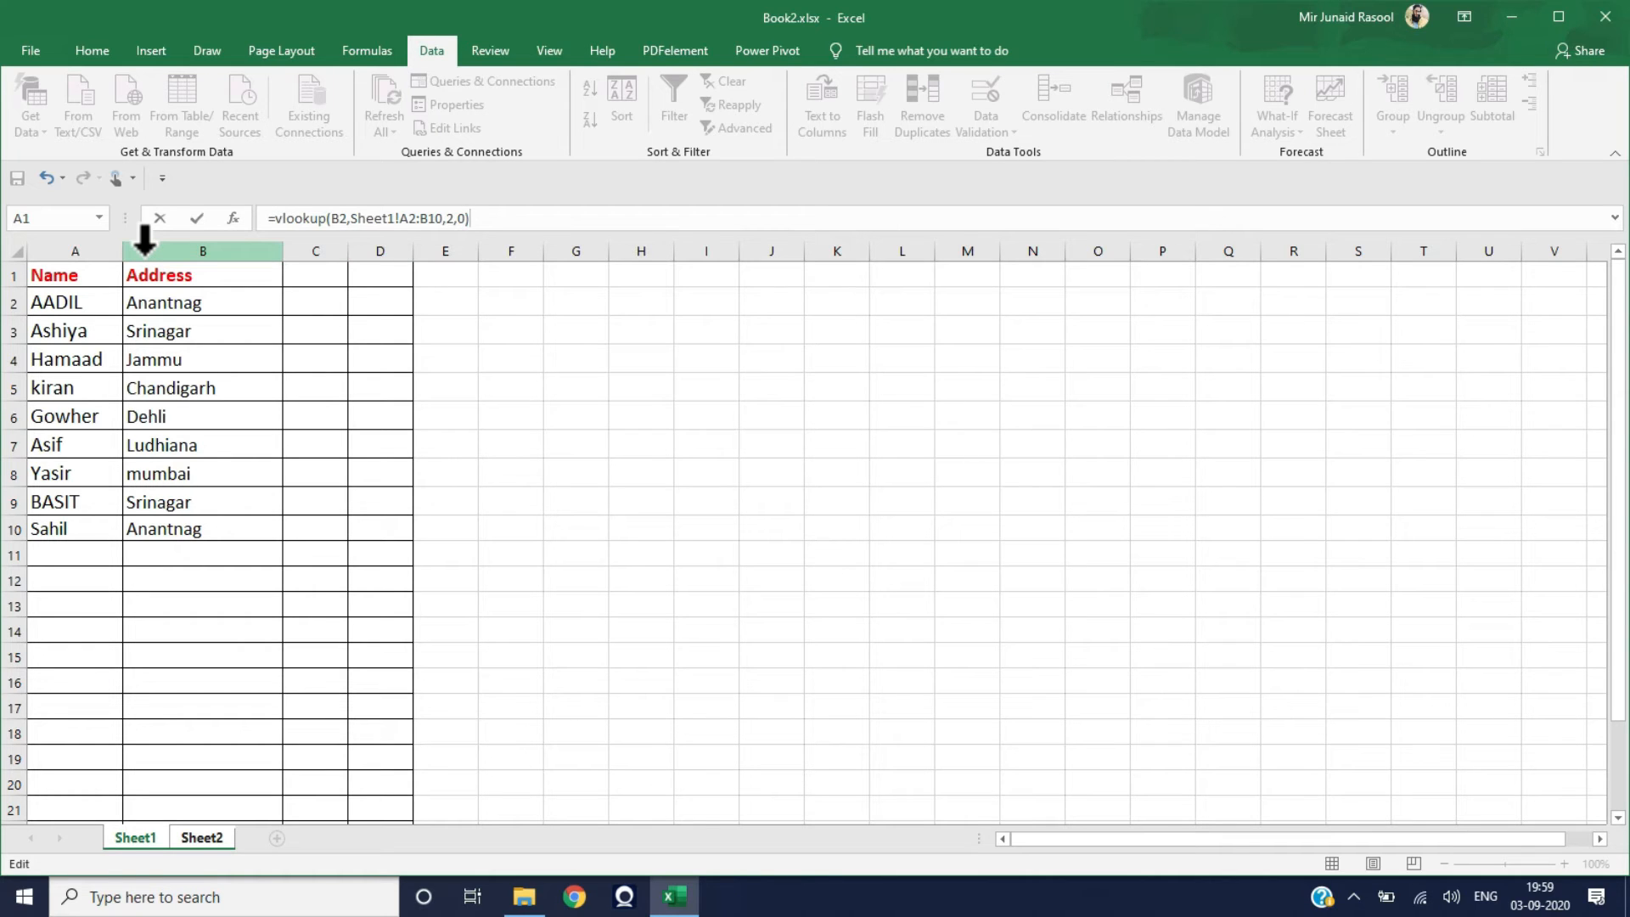
pyautogui.press('Return')
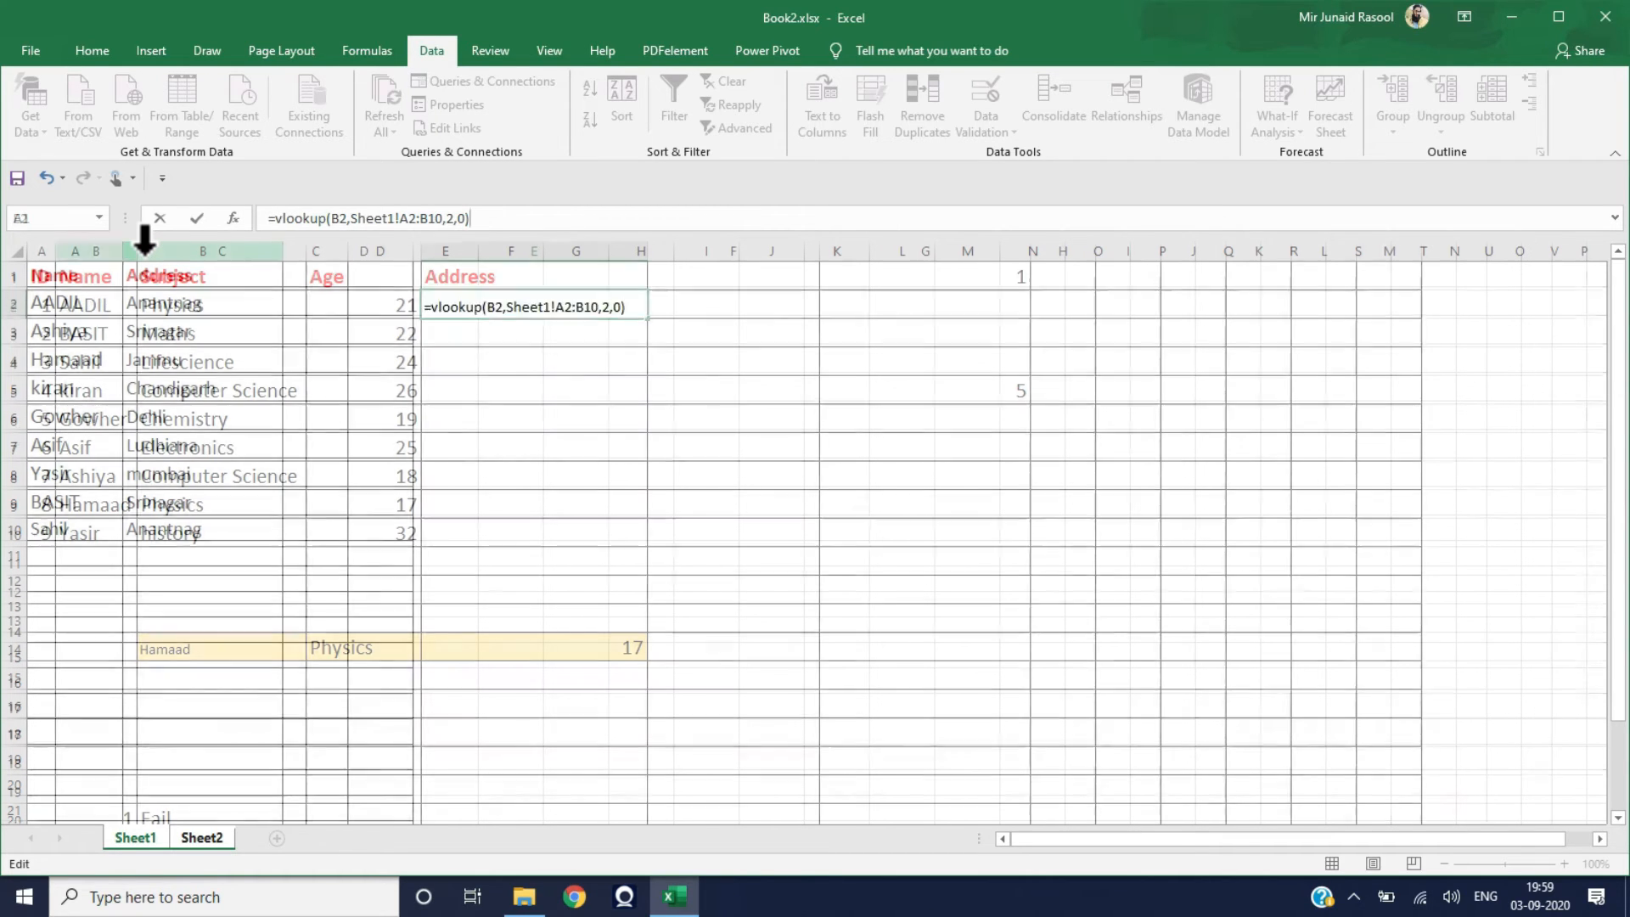
# Check the address returned in E2 against the name and address list on Sheet1
pyautogui.click(444, 306)
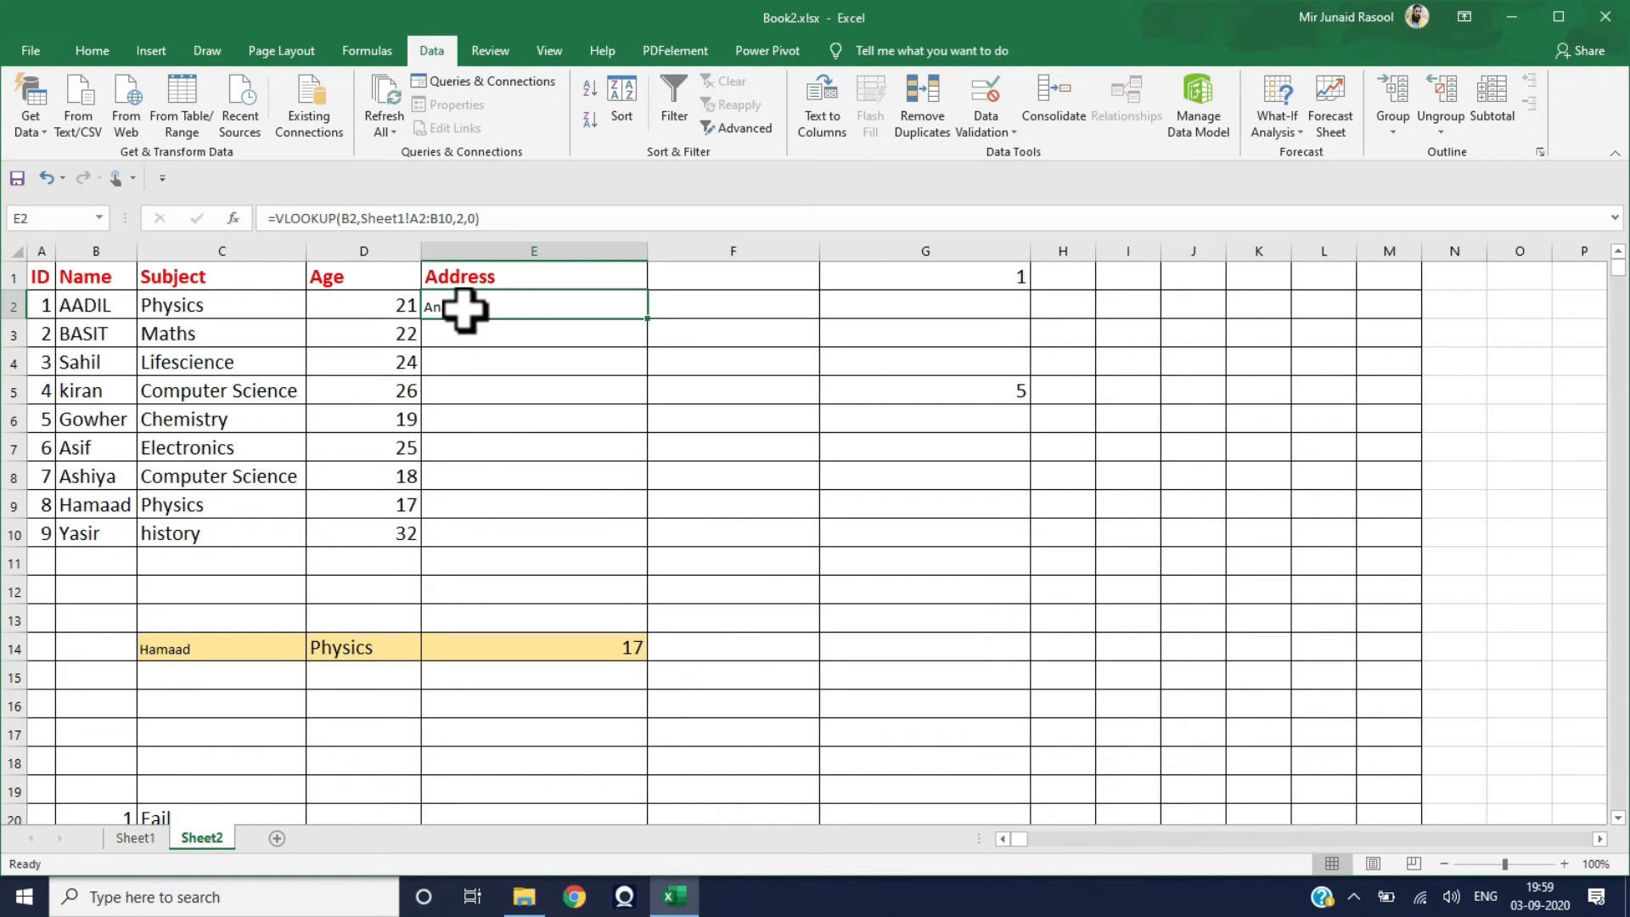
pyautogui.click(135, 837)
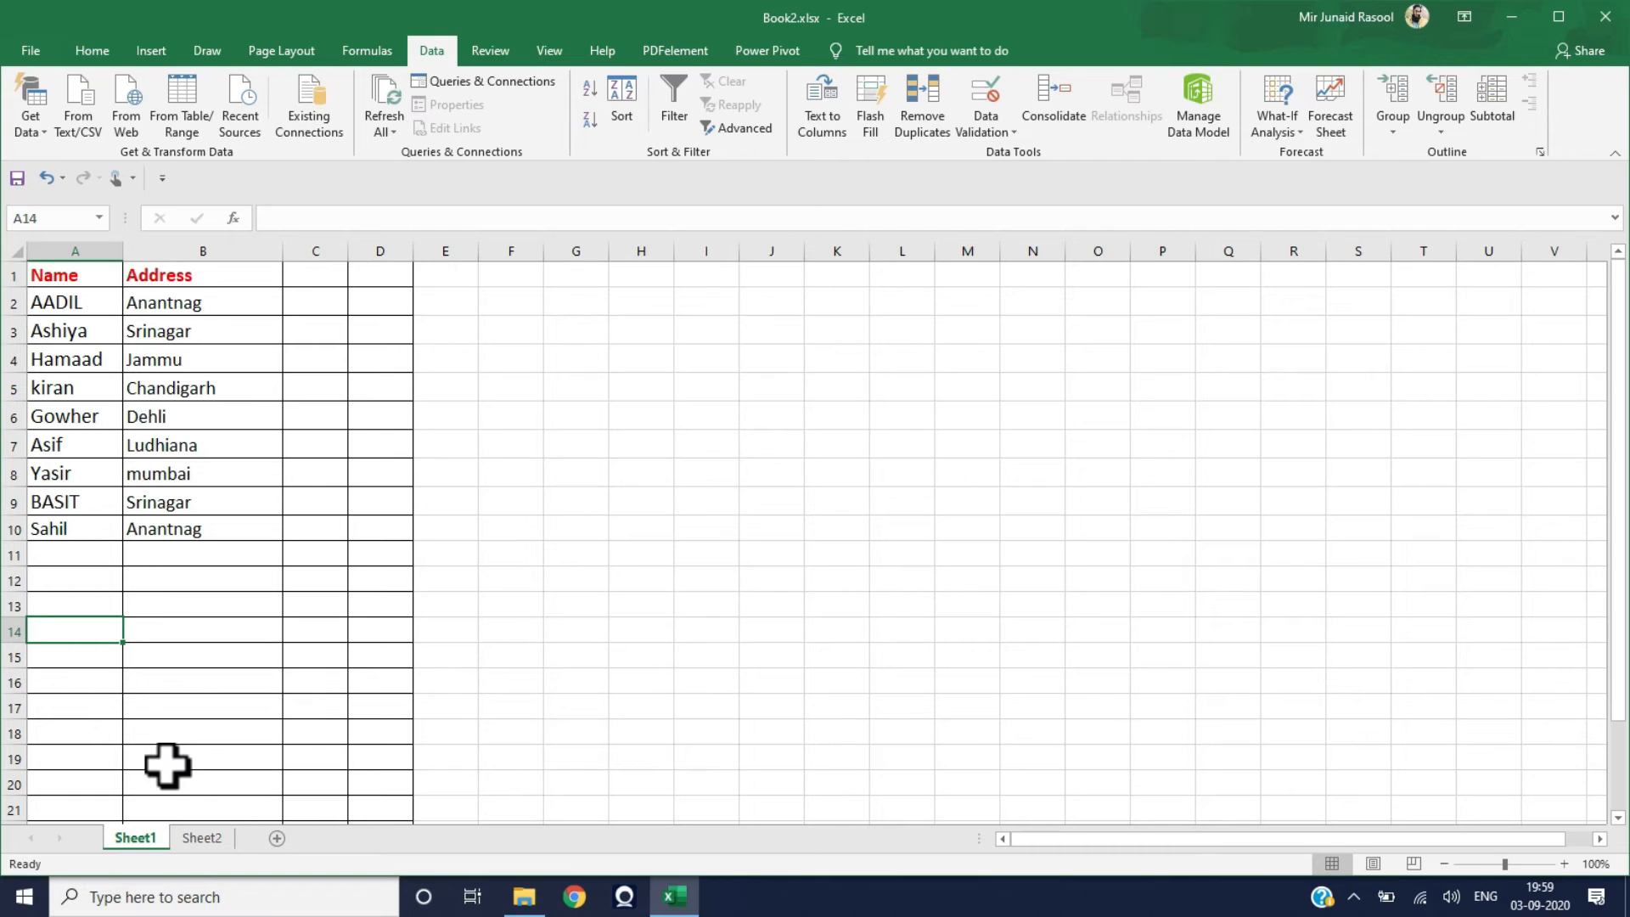
pyautogui.click(201, 840)
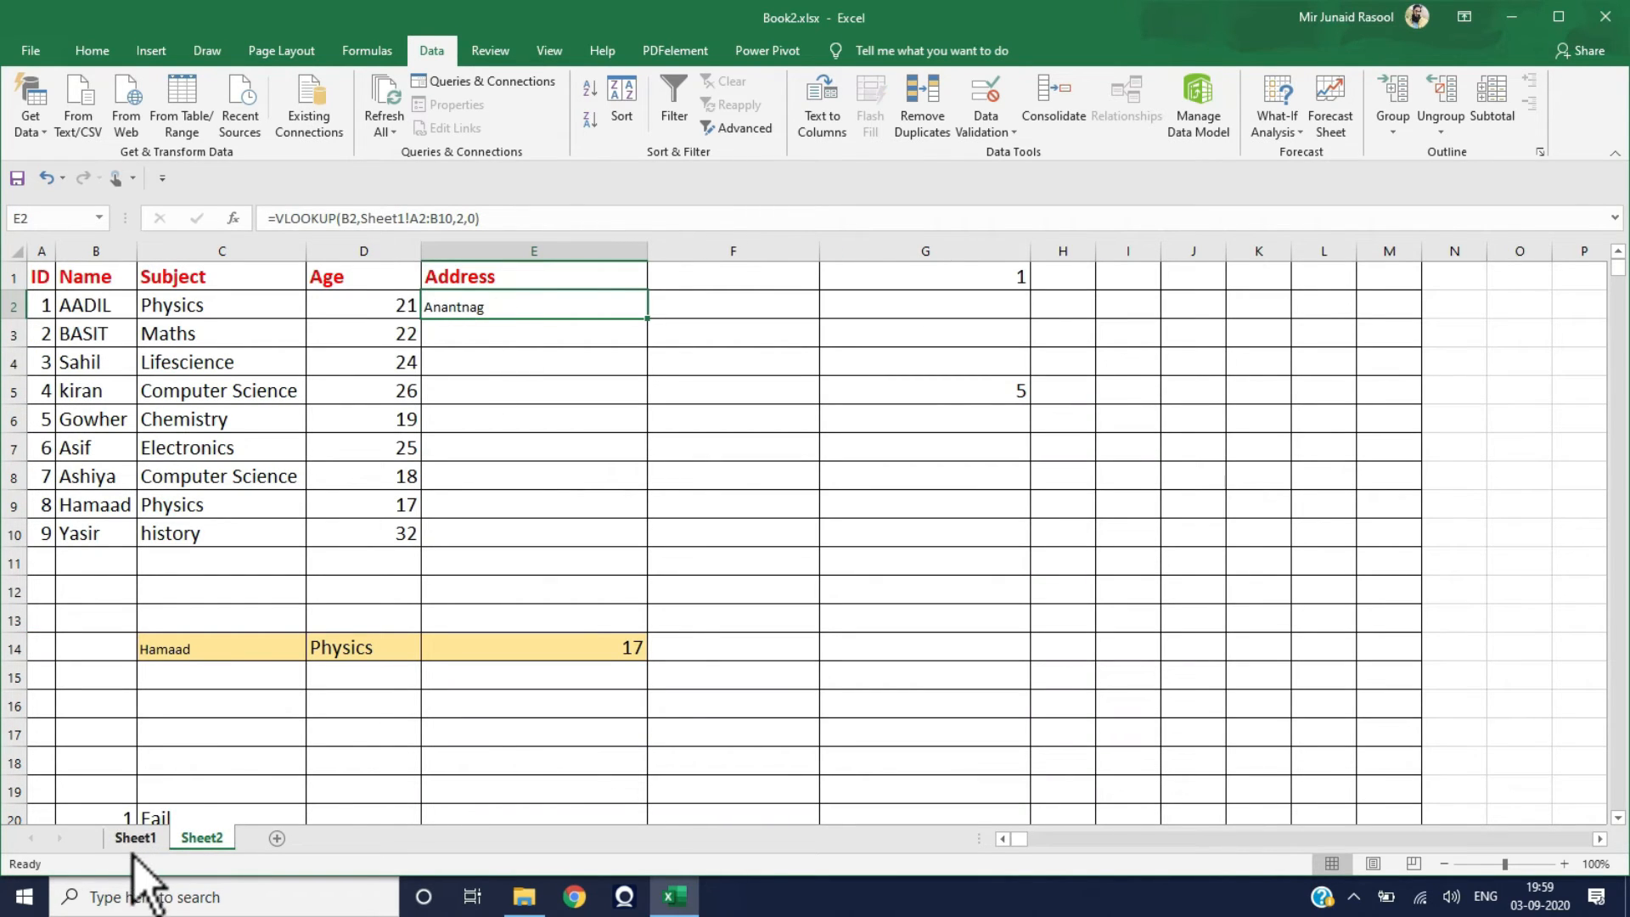
# Make the table range in the E2 formula absolute, as Sheet1!$A$2:$B$10
pyautogui.click(420, 218)
pyautogui.moveTo(428, 218); pyautogui.dragTo(457, 218)
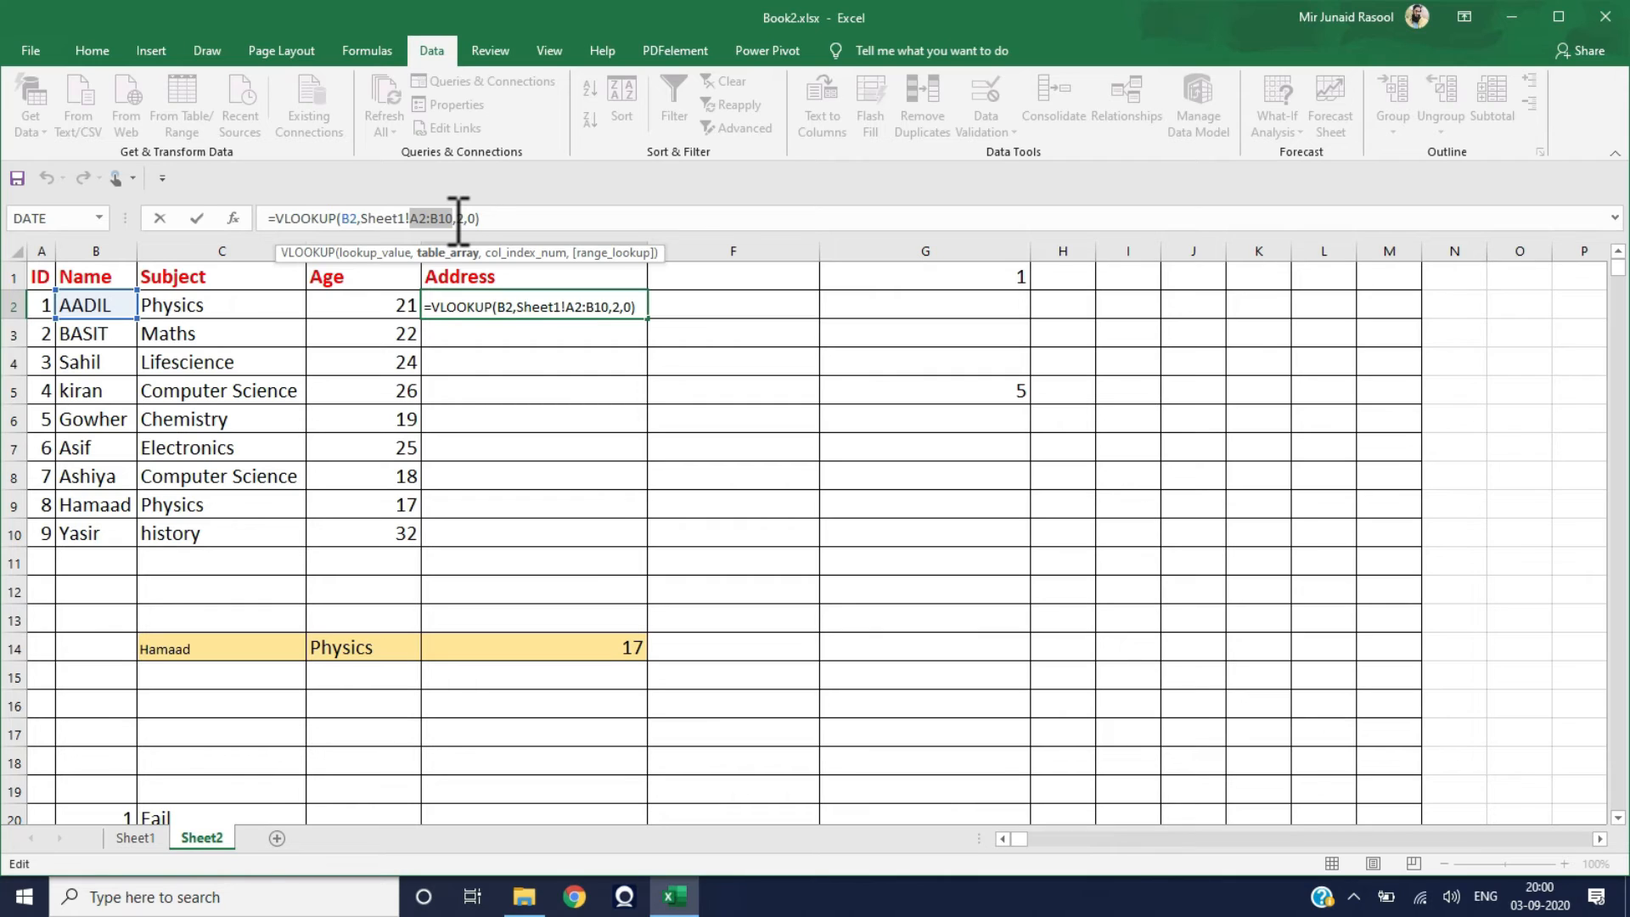
pyautogui.press('F4')
pyautogui.click(531, 218)
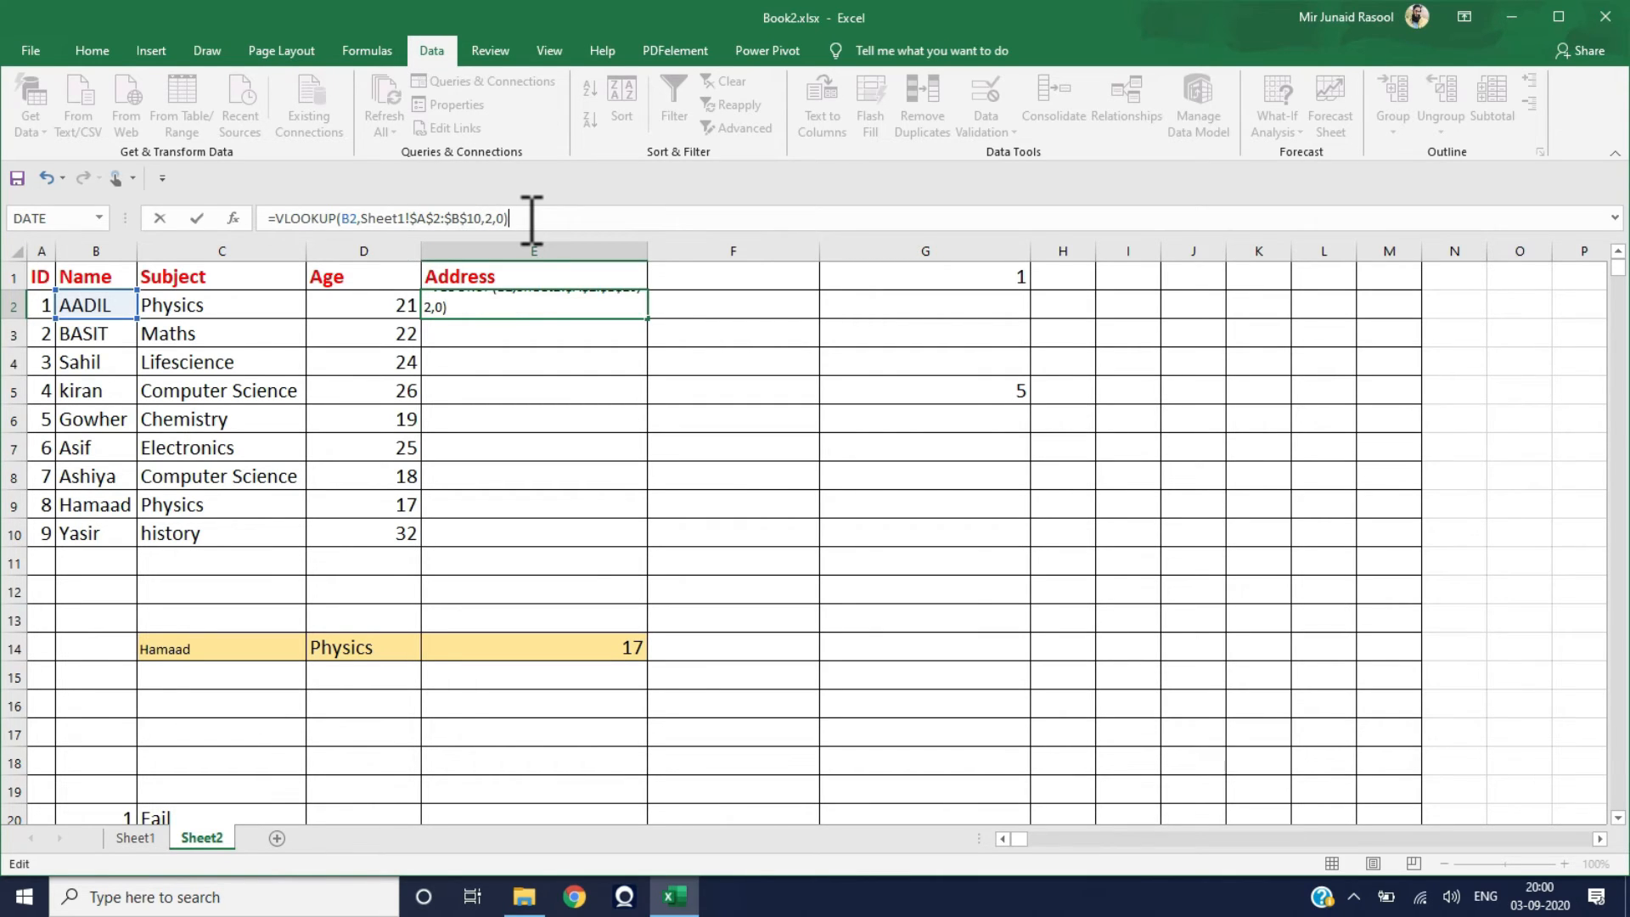
pyautogui.press('Return')
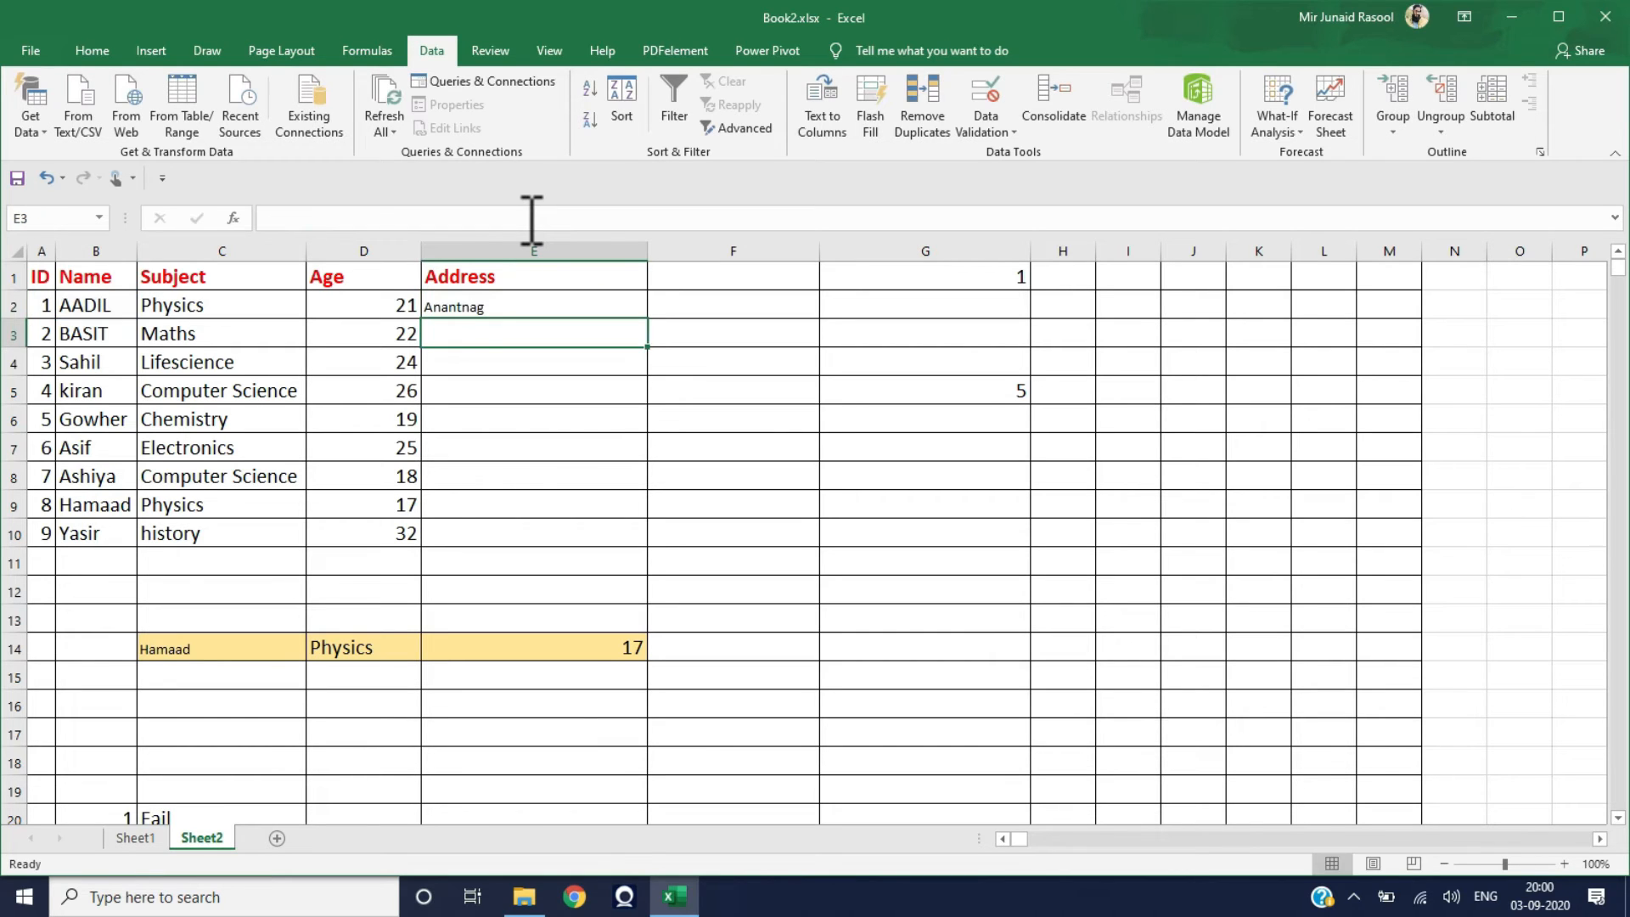
# Fill the E2 address formula down to E10 and compare the results with the list on Sheet1
pyautogui.click(472, 308)
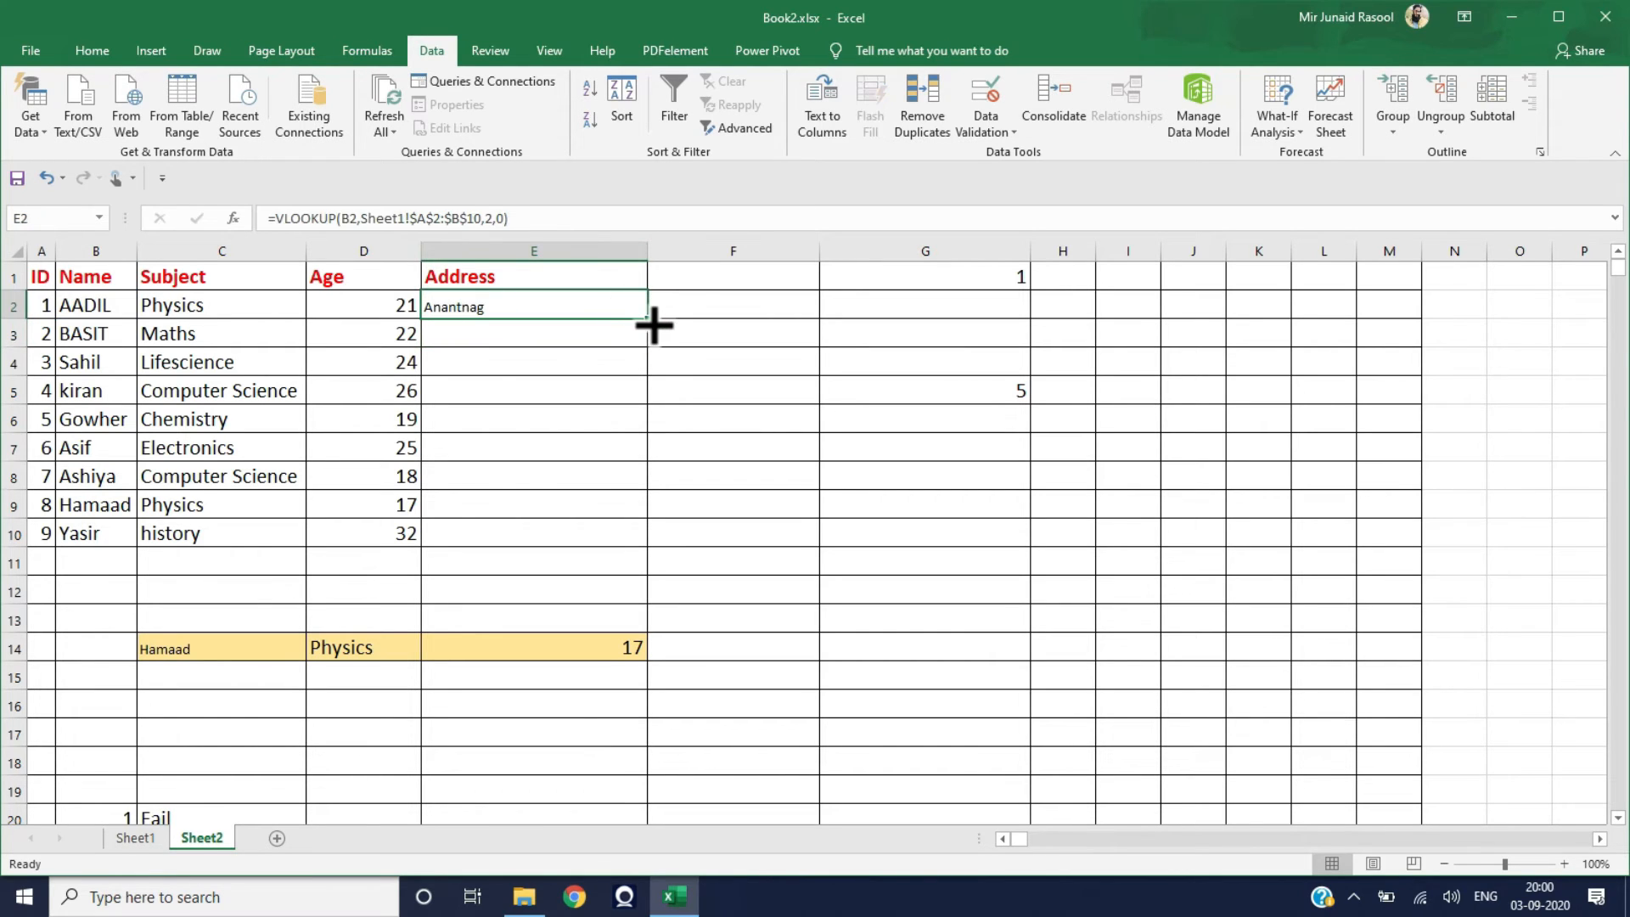
pyautogui.moveTo(651, 324); pyautogui.dragTo(641, 541)
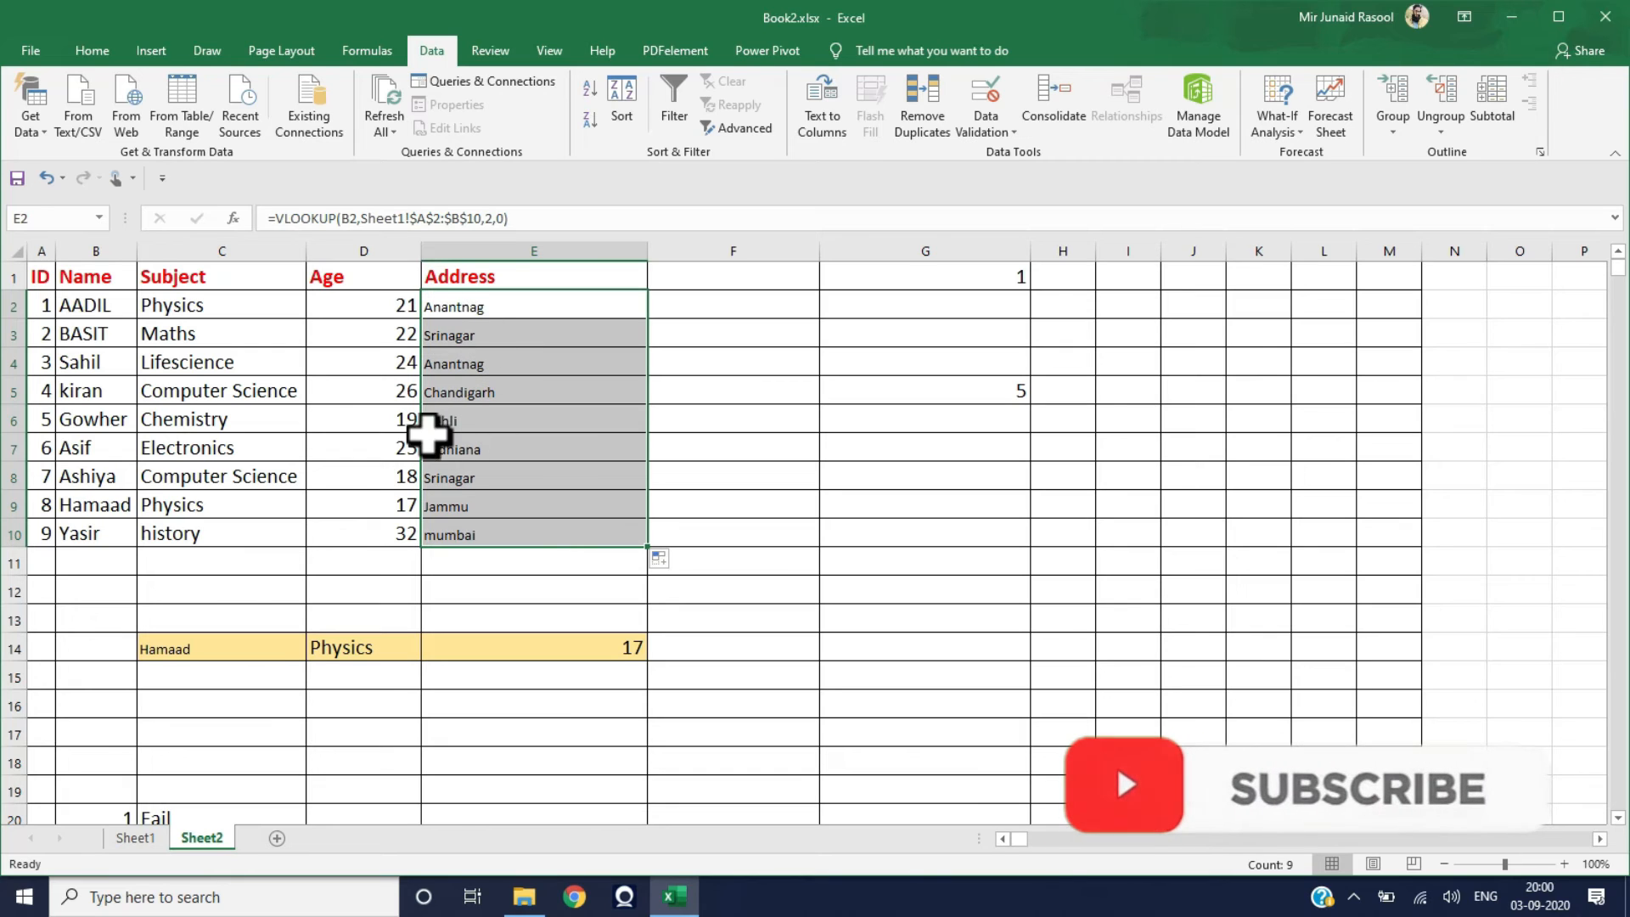
pyautogui.click(136, 839)
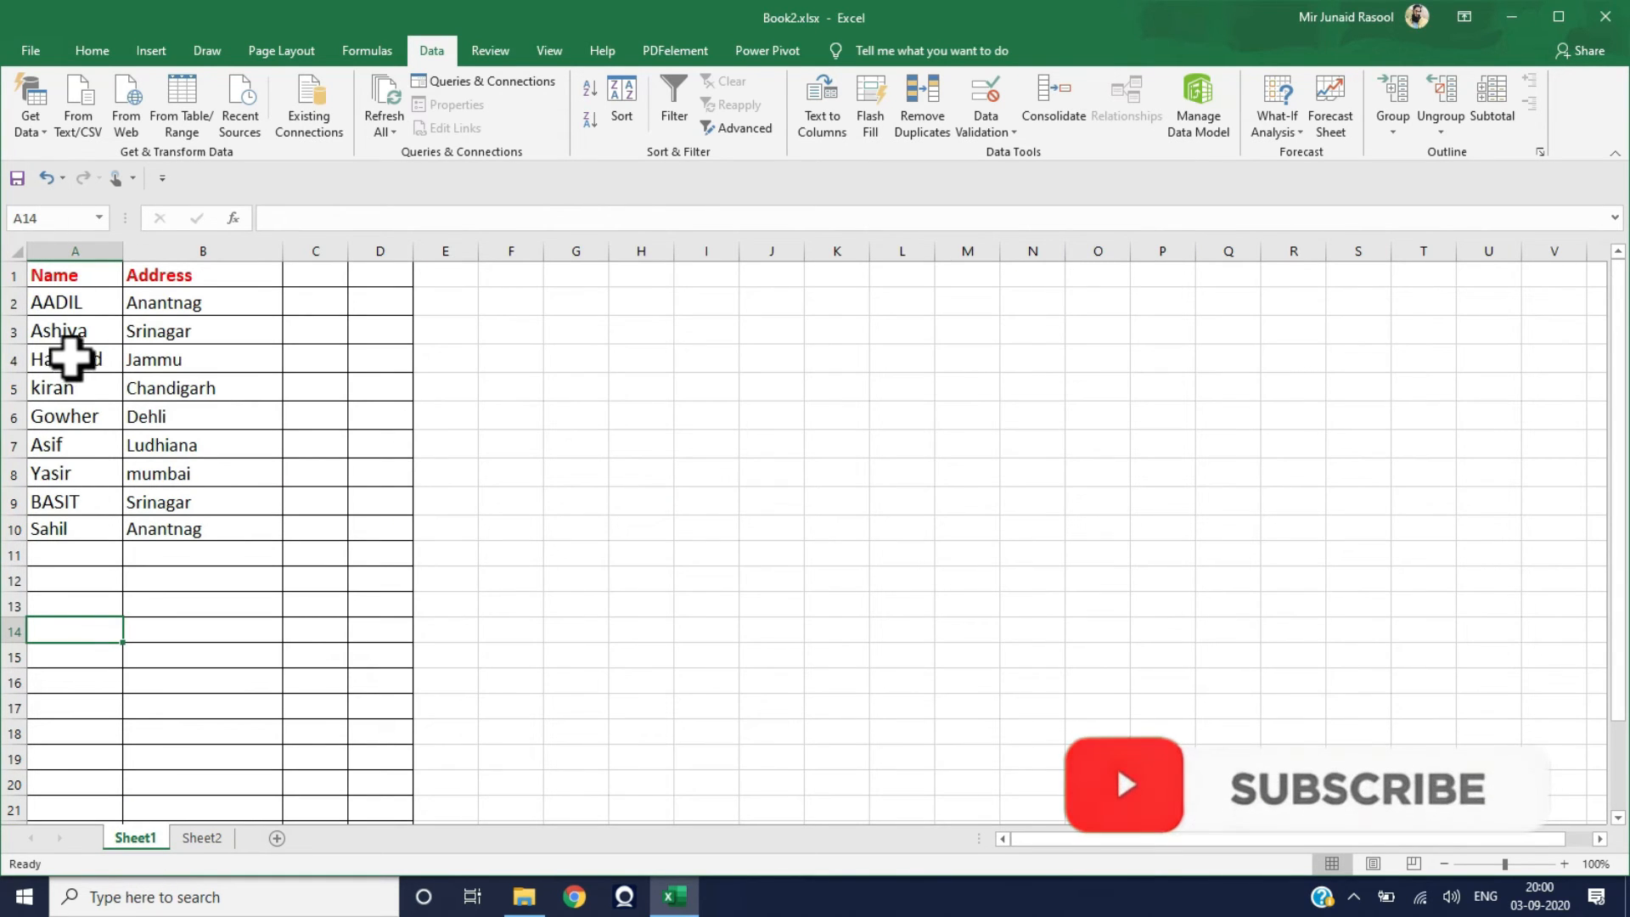
pyautogui.click(201, 838)
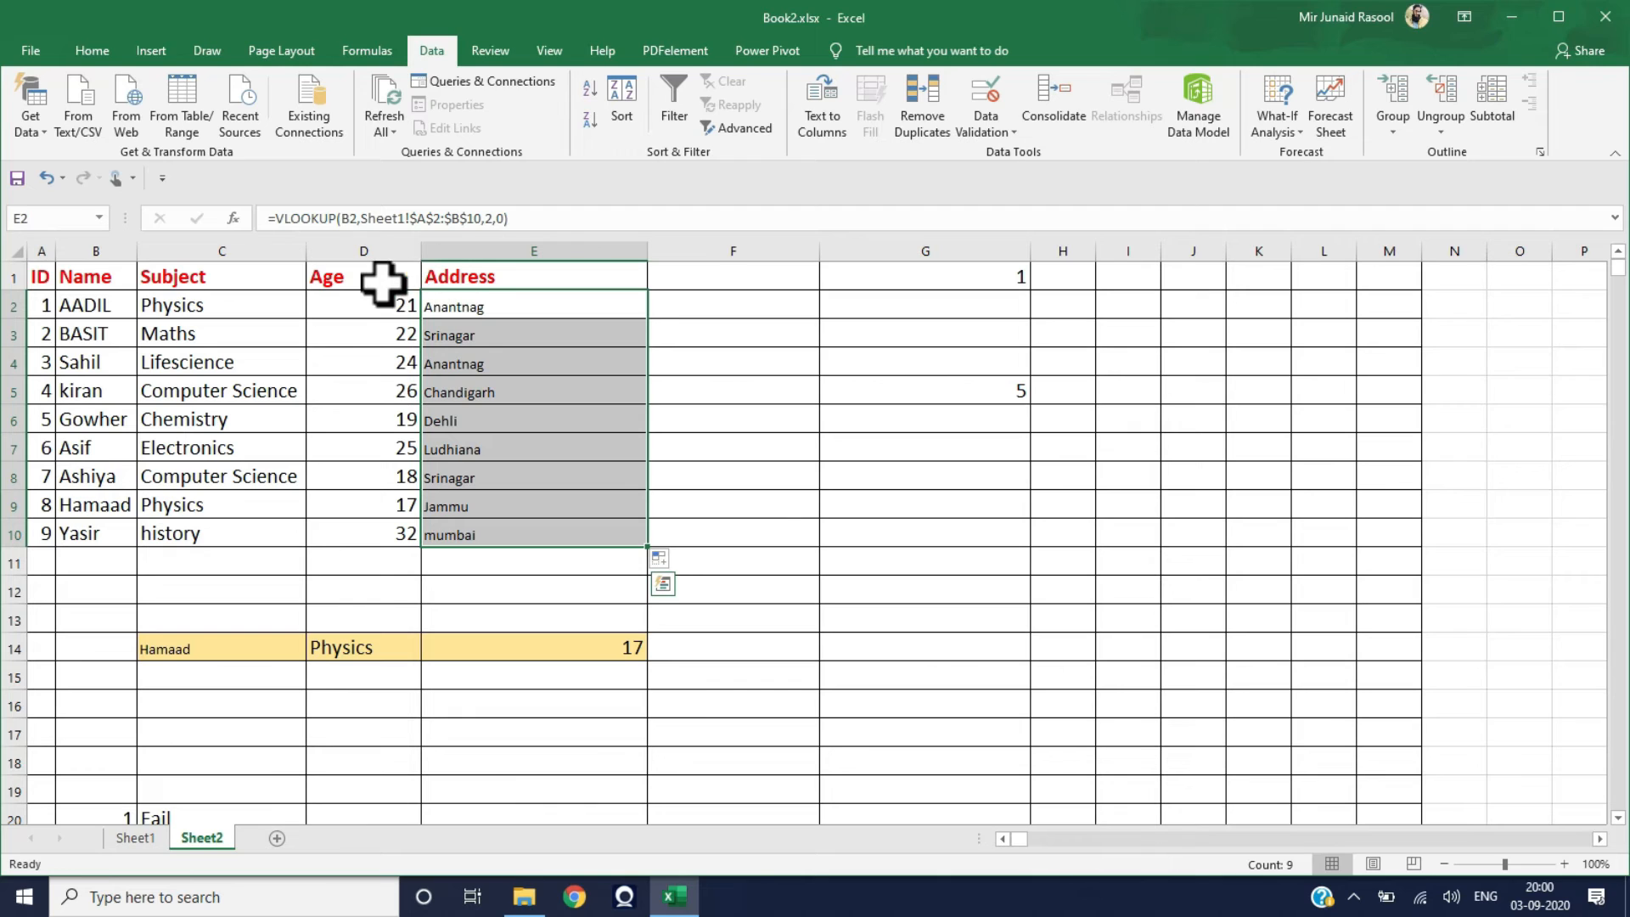
# Set the subject, age and address cells C2:E10 to a uniform font size of 16
pyautogui.click(216, 306)
pyautogui.moveTo(289, 347); pyautogui.dragTo(484, 531)
pyautogui.click(102, 51)
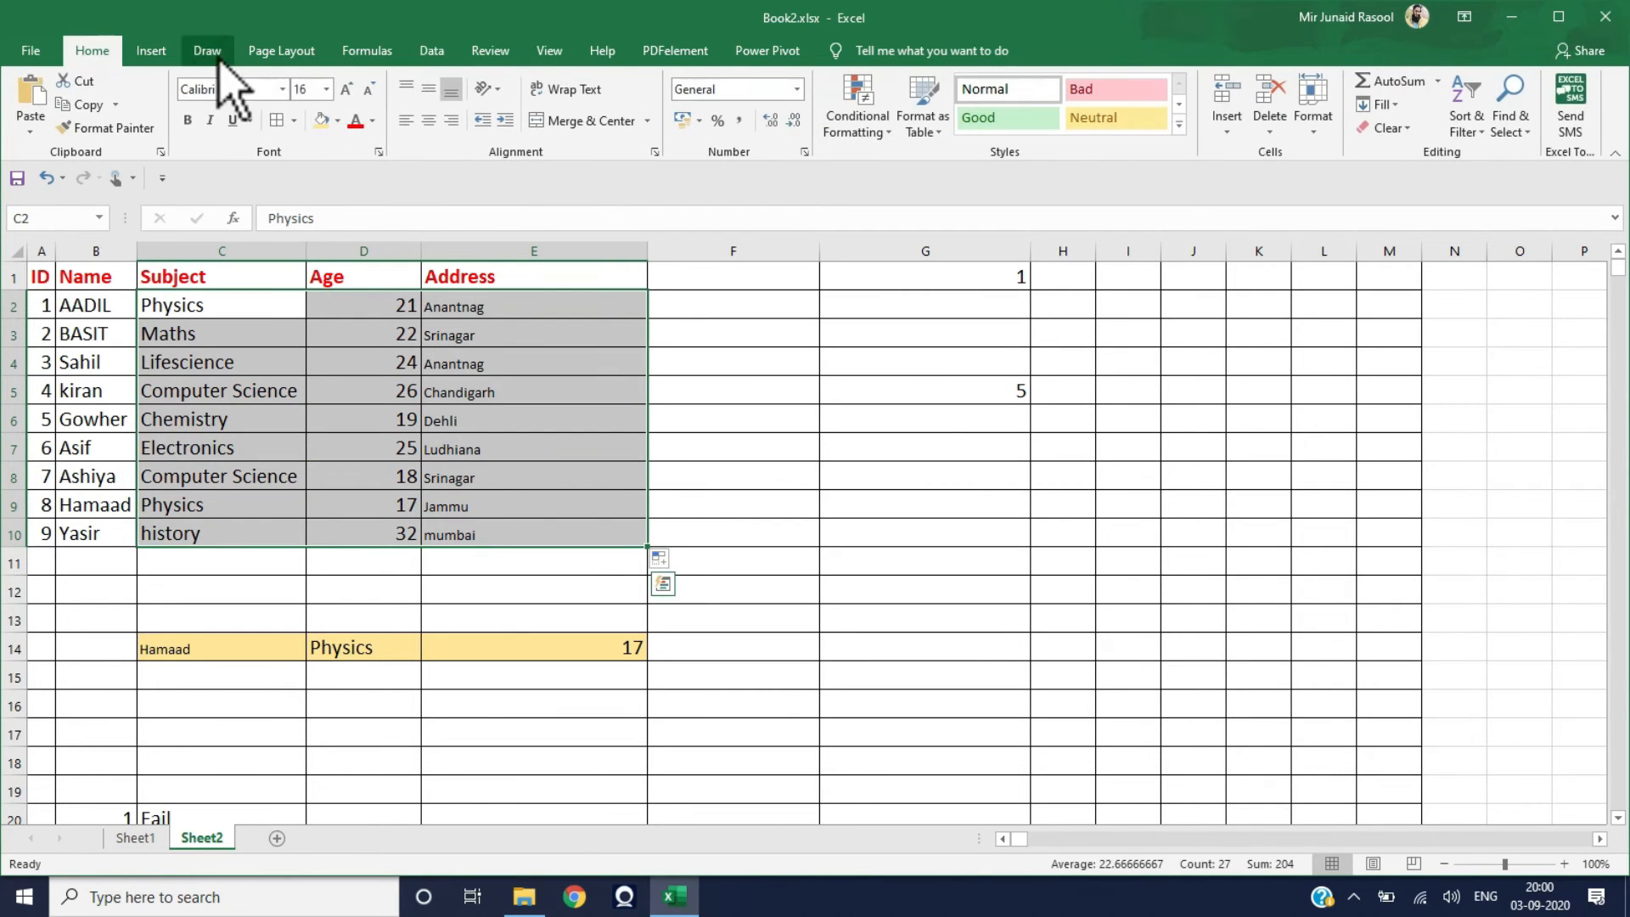
pyautogui.click(345, 89)
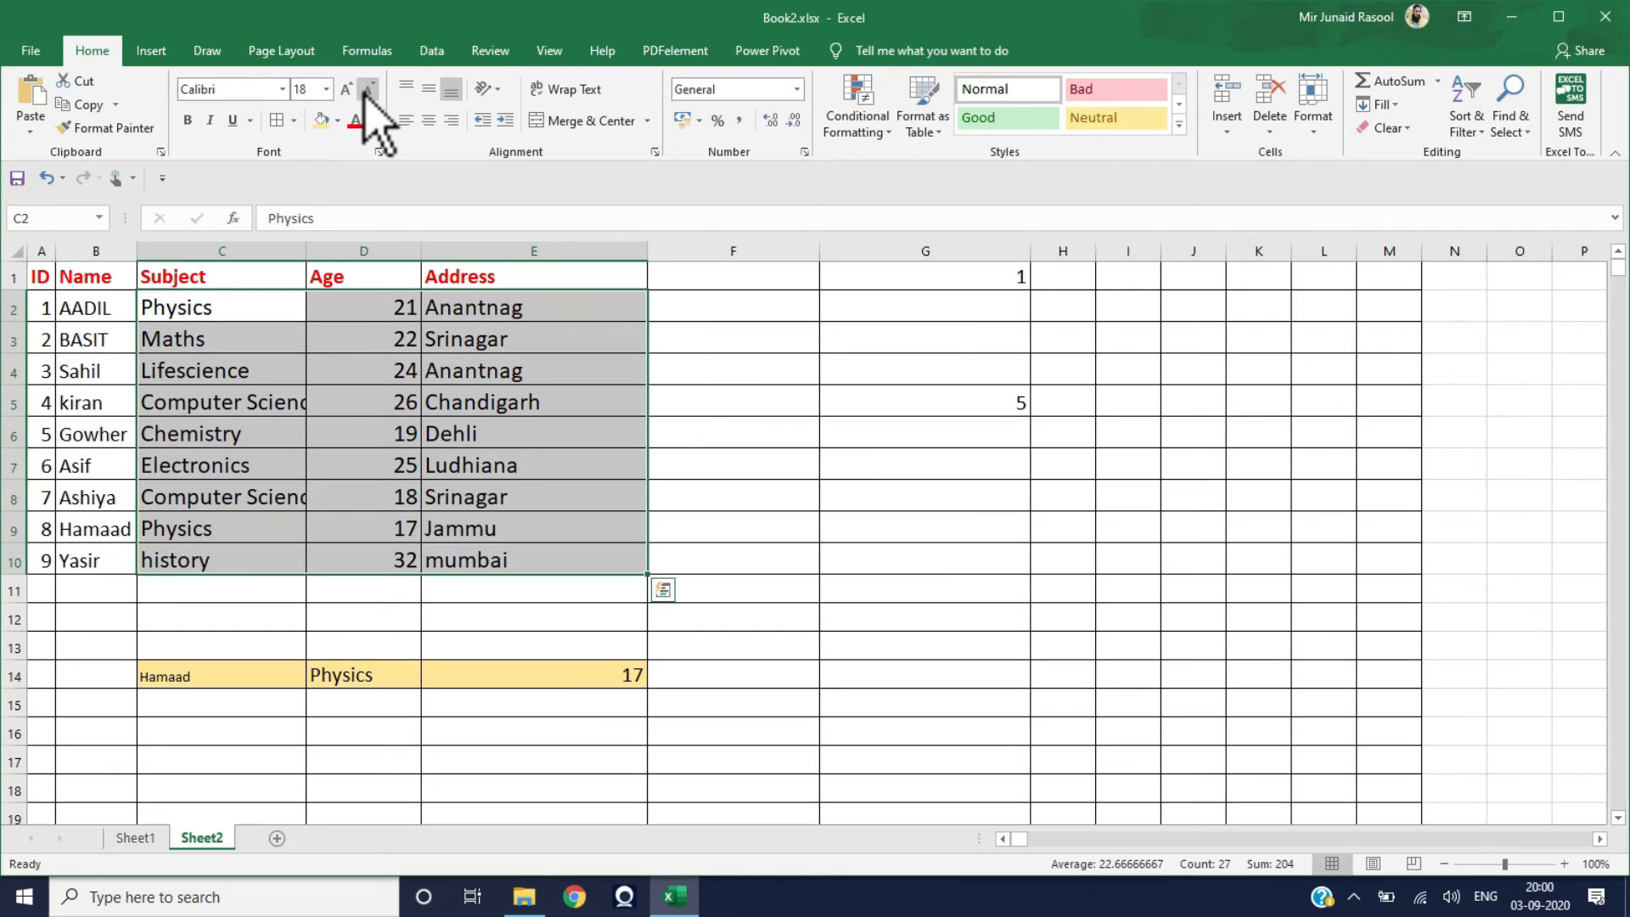
pyautogui.click(529, 447)
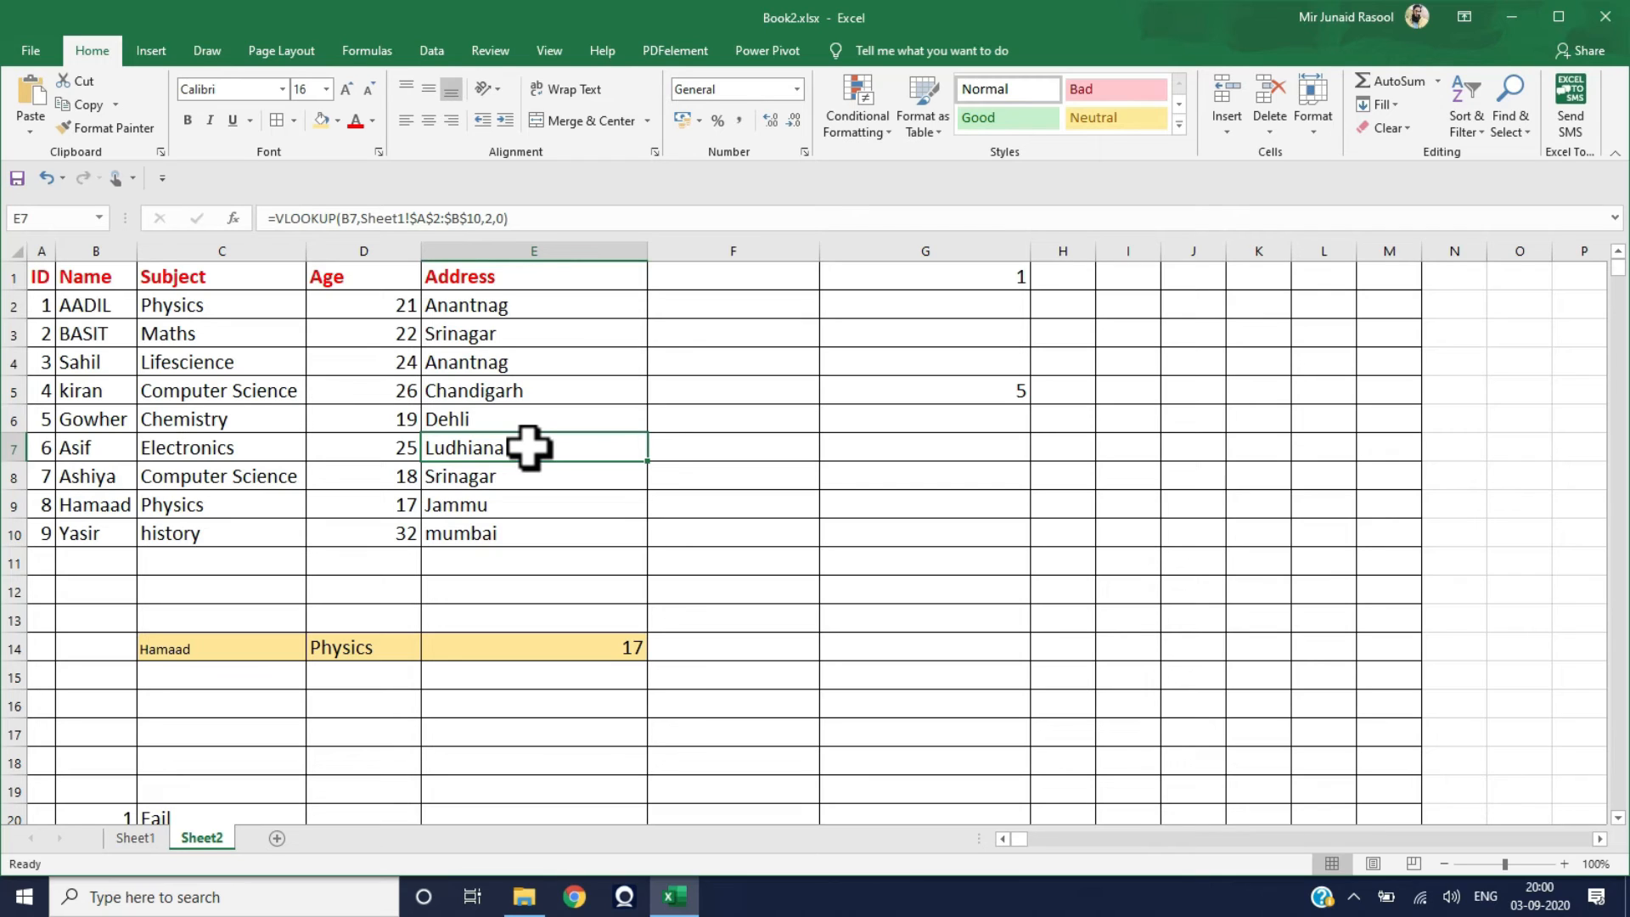
# Delete the entire Address column E from Sheet2
pyautogui.click(476, 248)
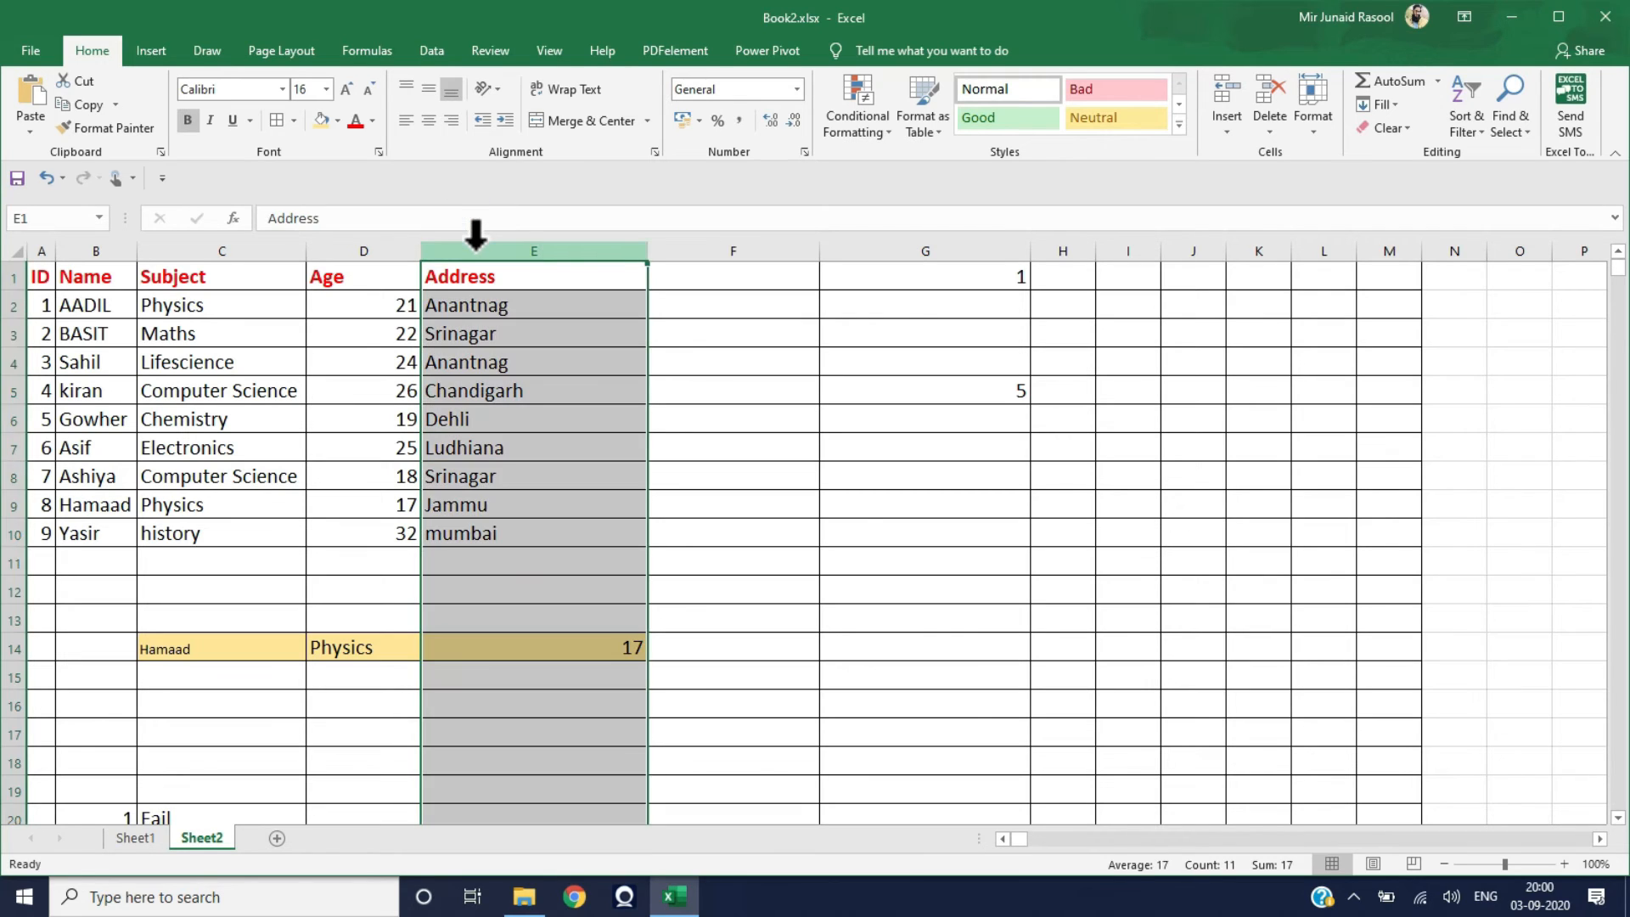
pyautogui.click(462, 308)
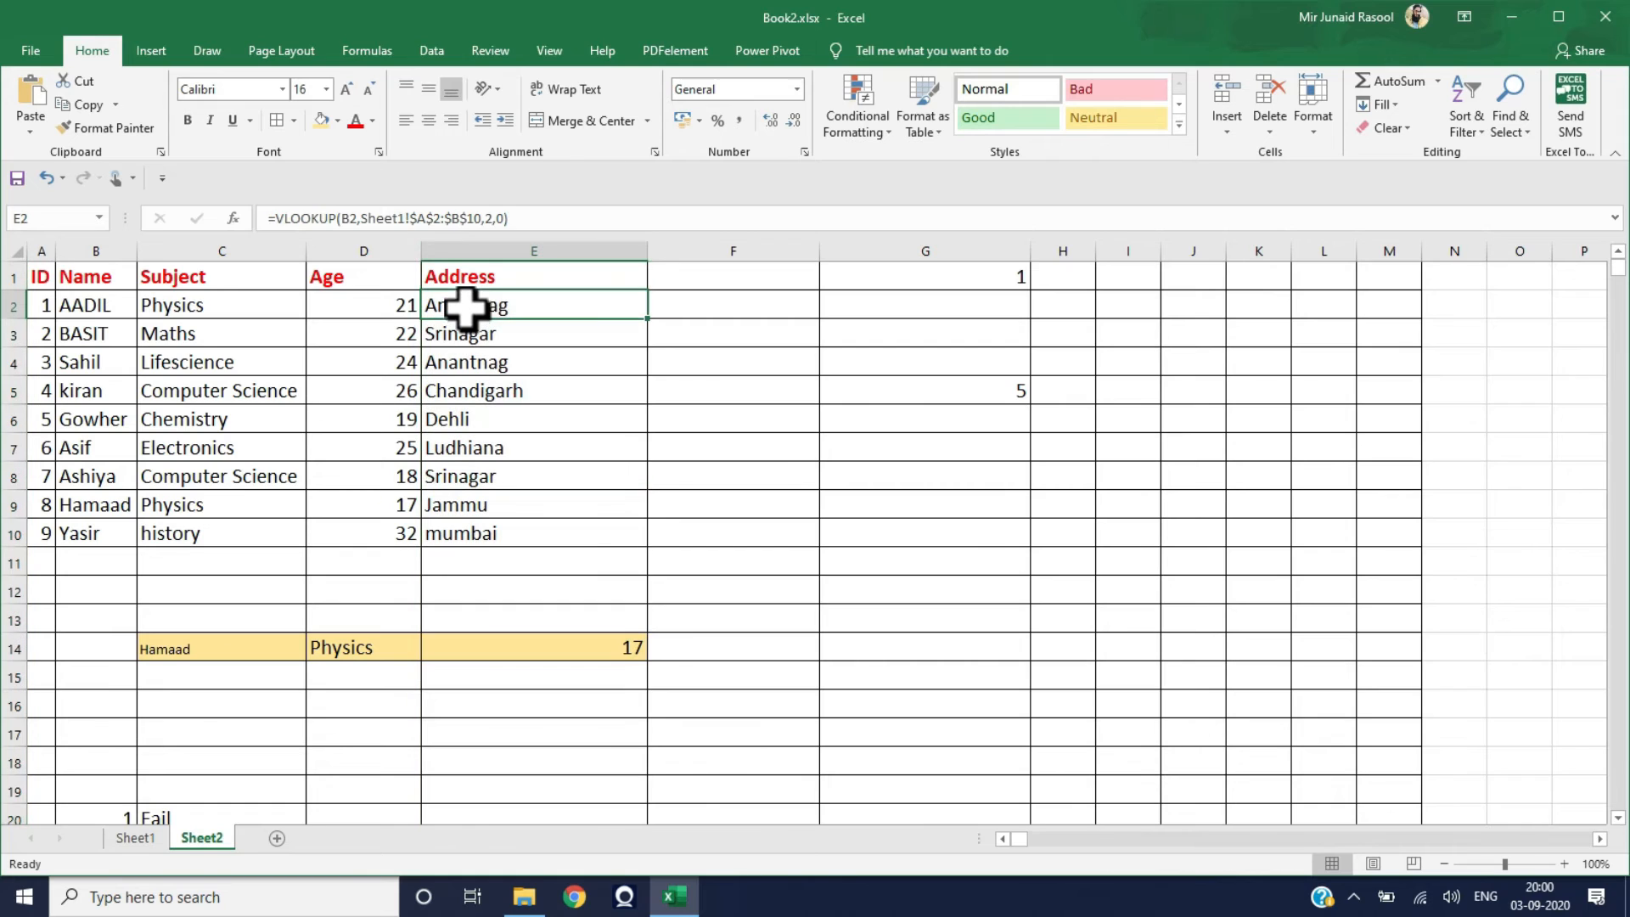
pyautogui.click(471, 248)
pyautogui.rightClick(472, 248)
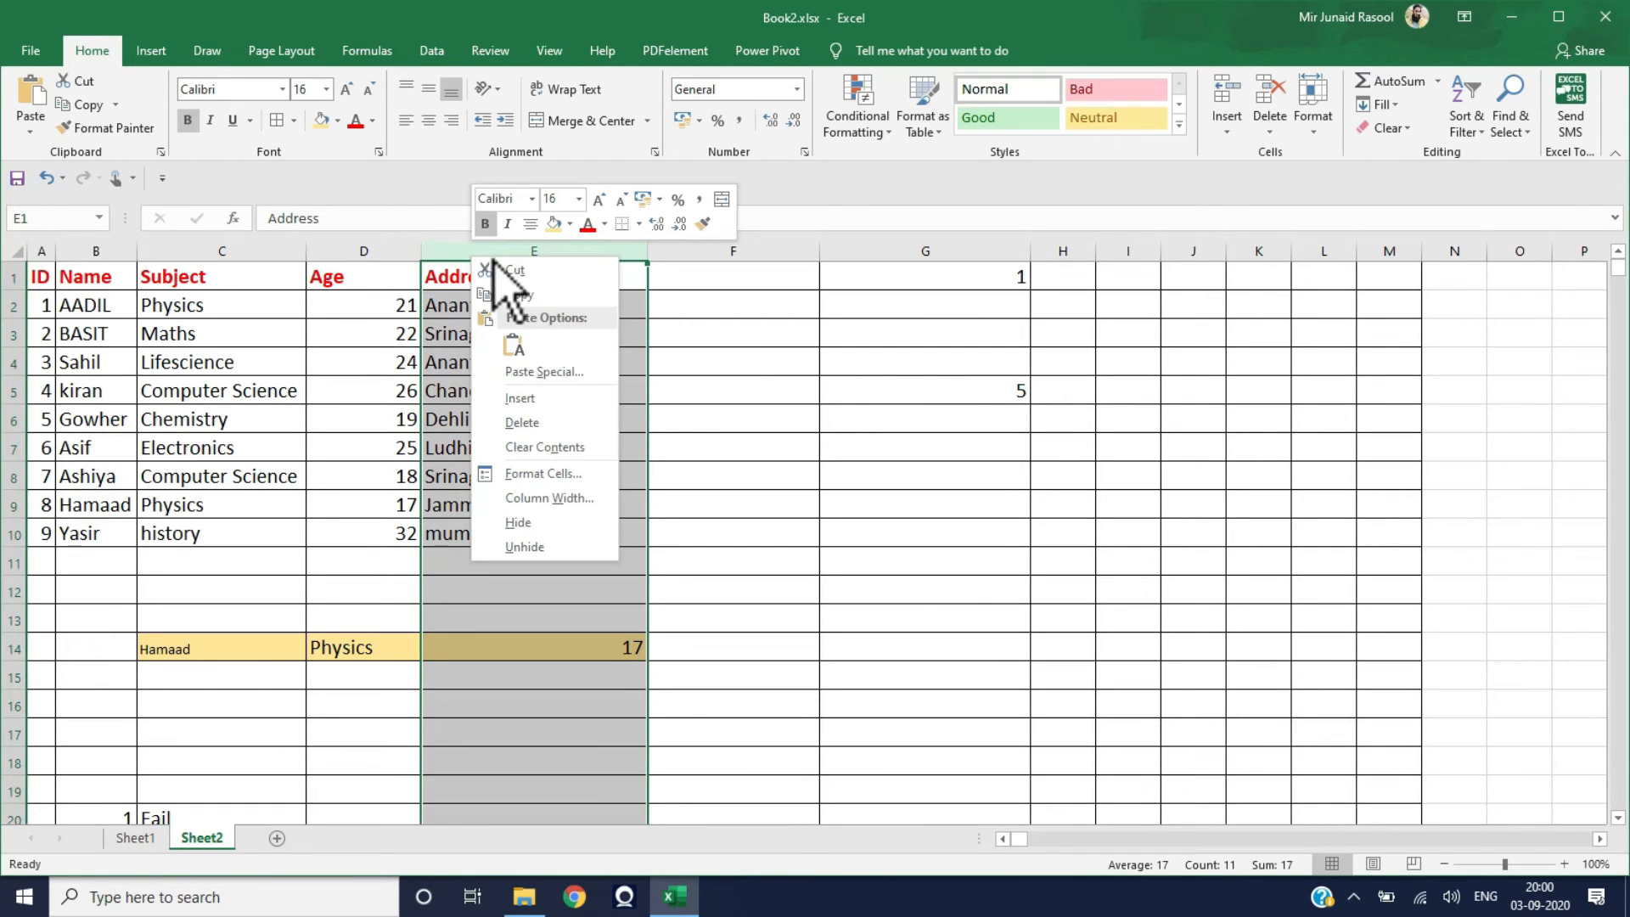
pyautogui.click(522, 422)
pyautogui.click(457, 455)
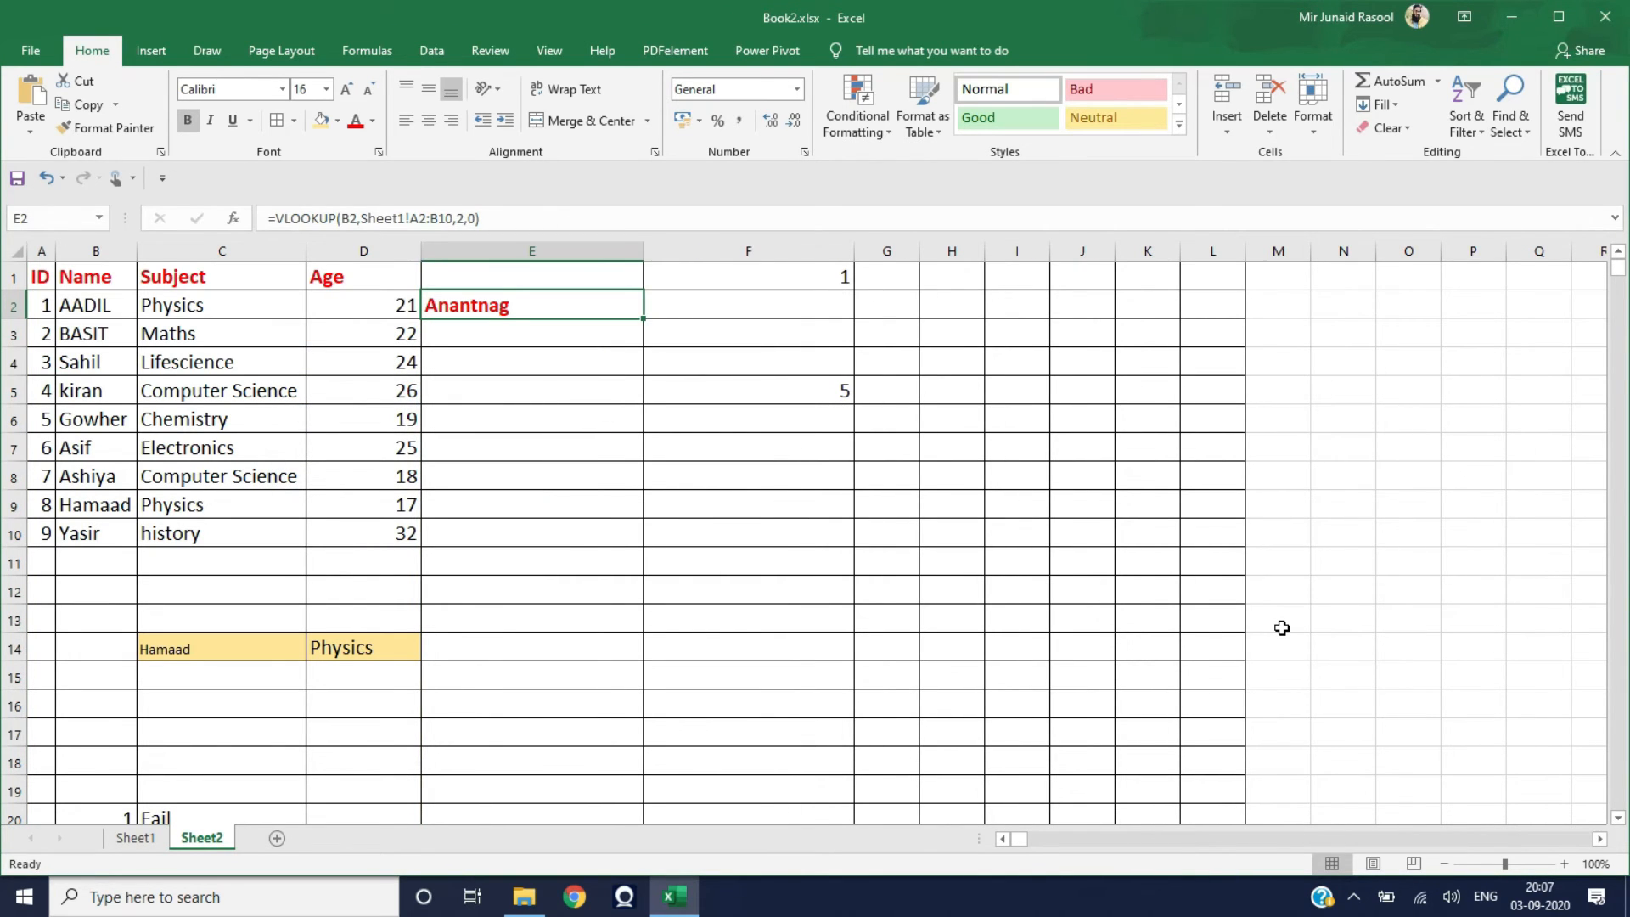
# Clear the VLOOKUP formula from E2 and leave that empty cell selected
pyautogui.doubleClick(535, 306)
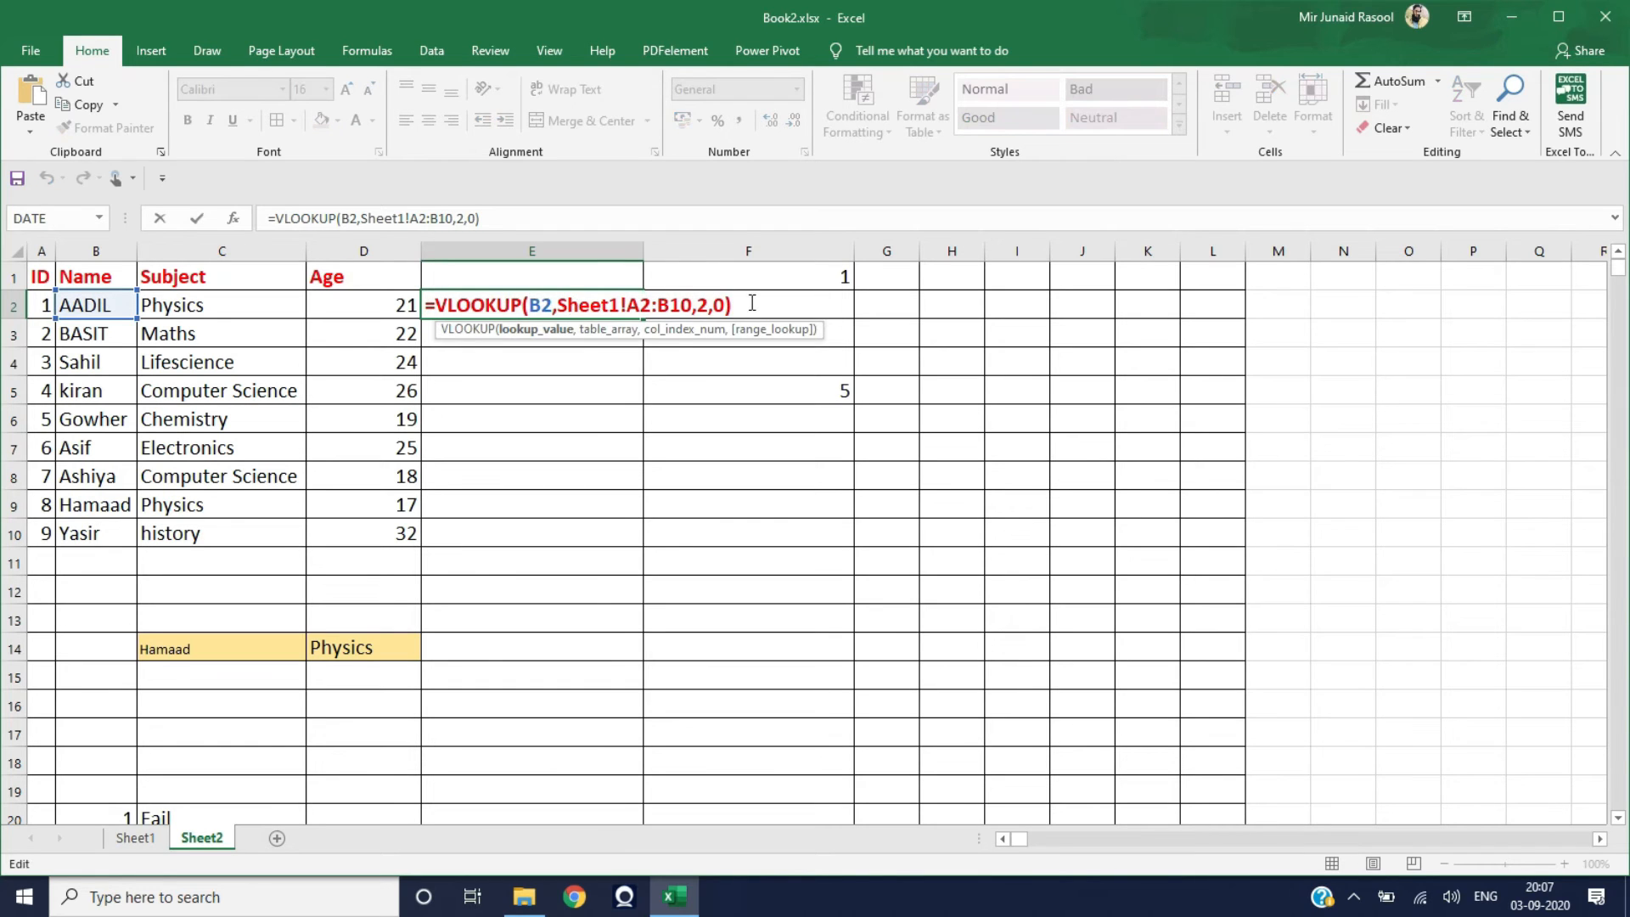
pyautogui.moveTo(752, 303); pyautogui.dragTo(472, 383)
pyautogui.press('BackSpace')
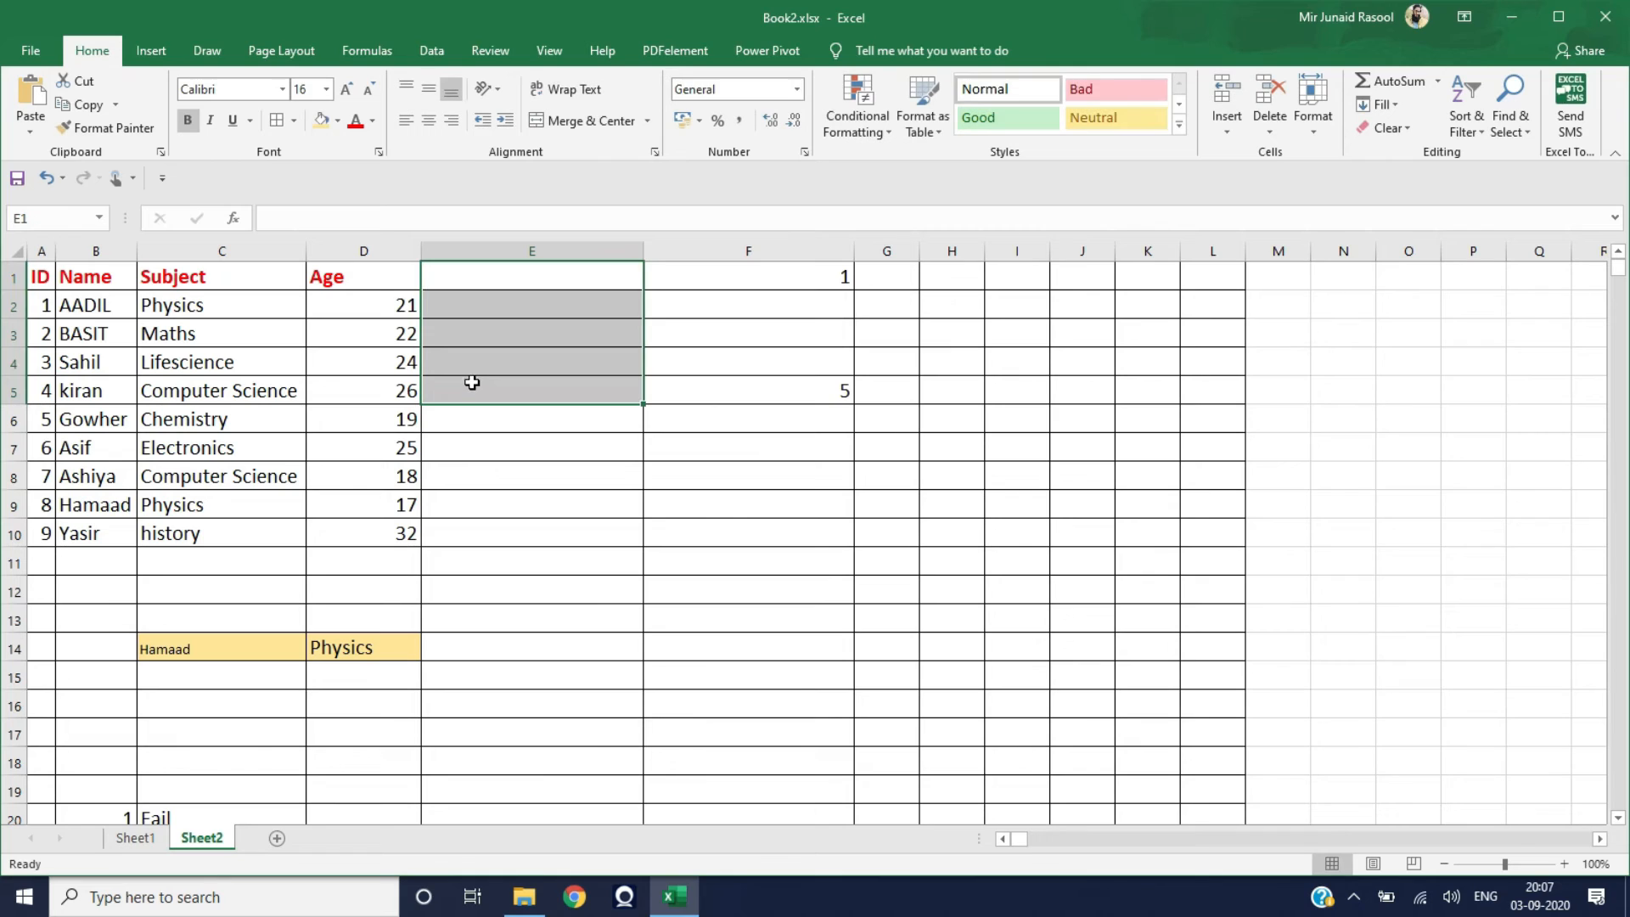
pyautogui.click(472, 382)
pyautogui.click(458, 313)
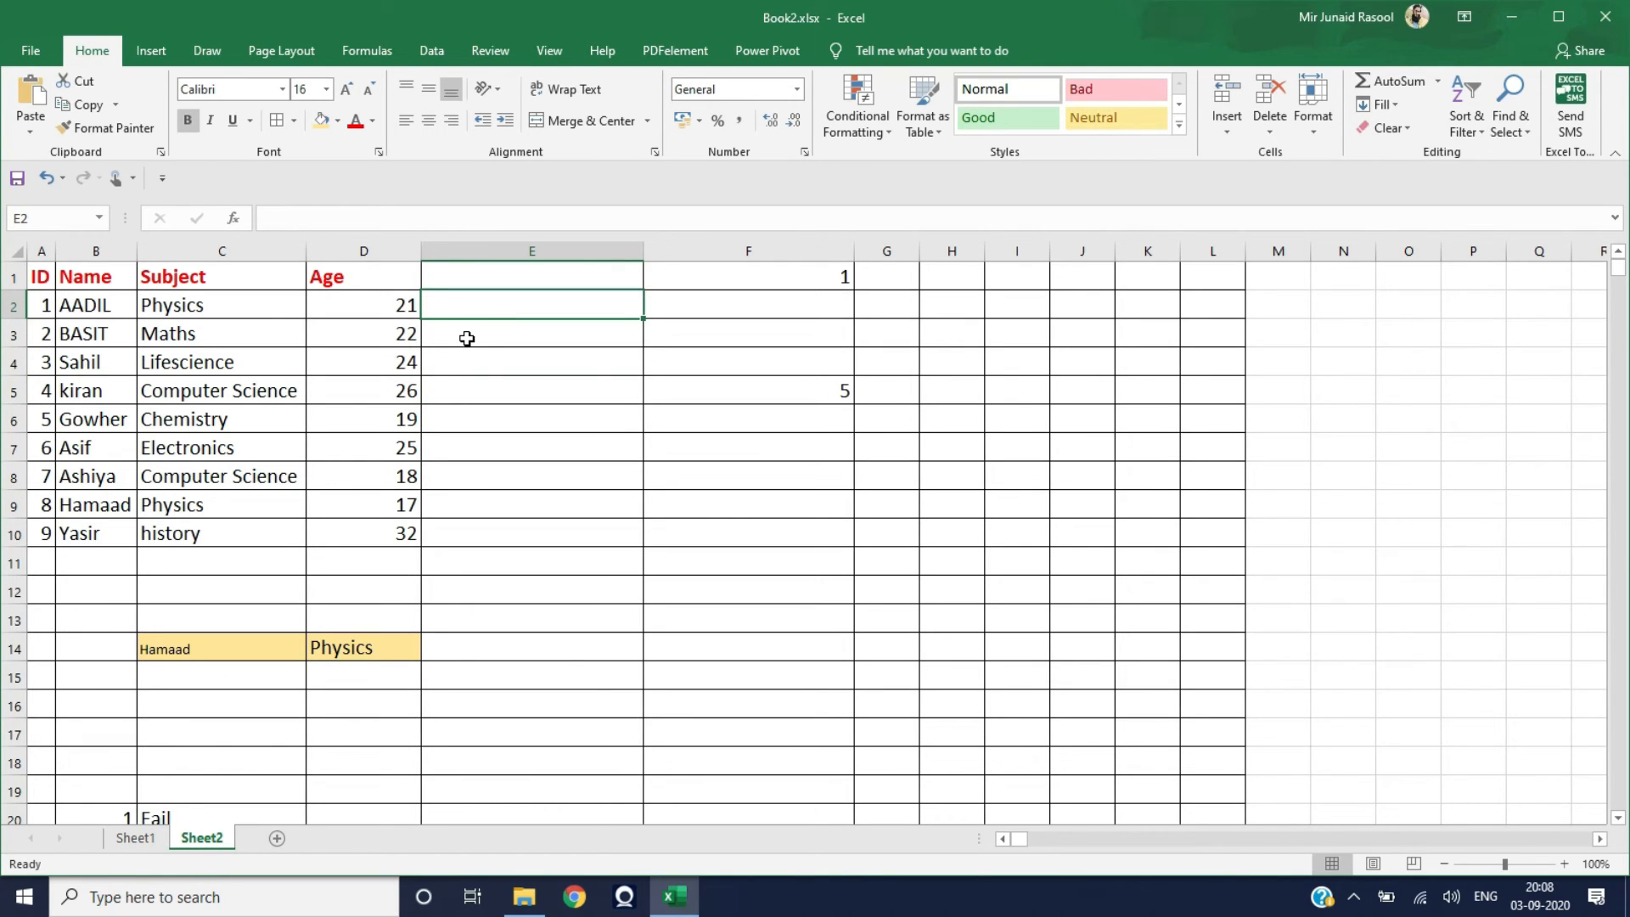
# Check the name and address list on Sheet1, and enter the ID 1 in cell E2 of Sheet2
pyautogui.click(129, 841)
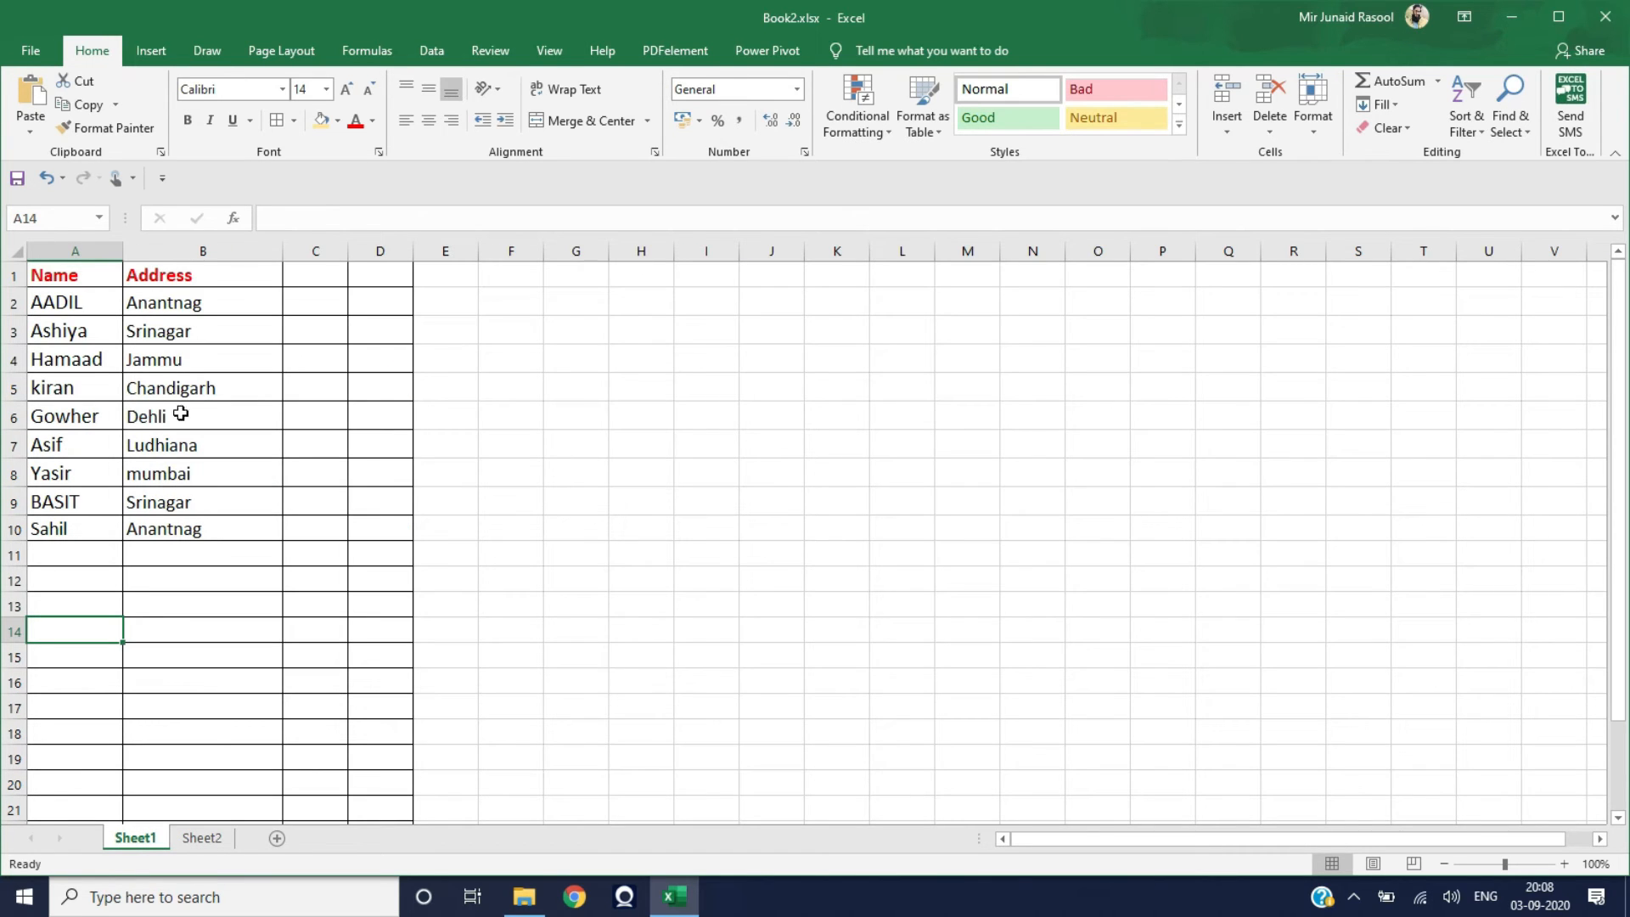
pyautogui.click(206, 839)
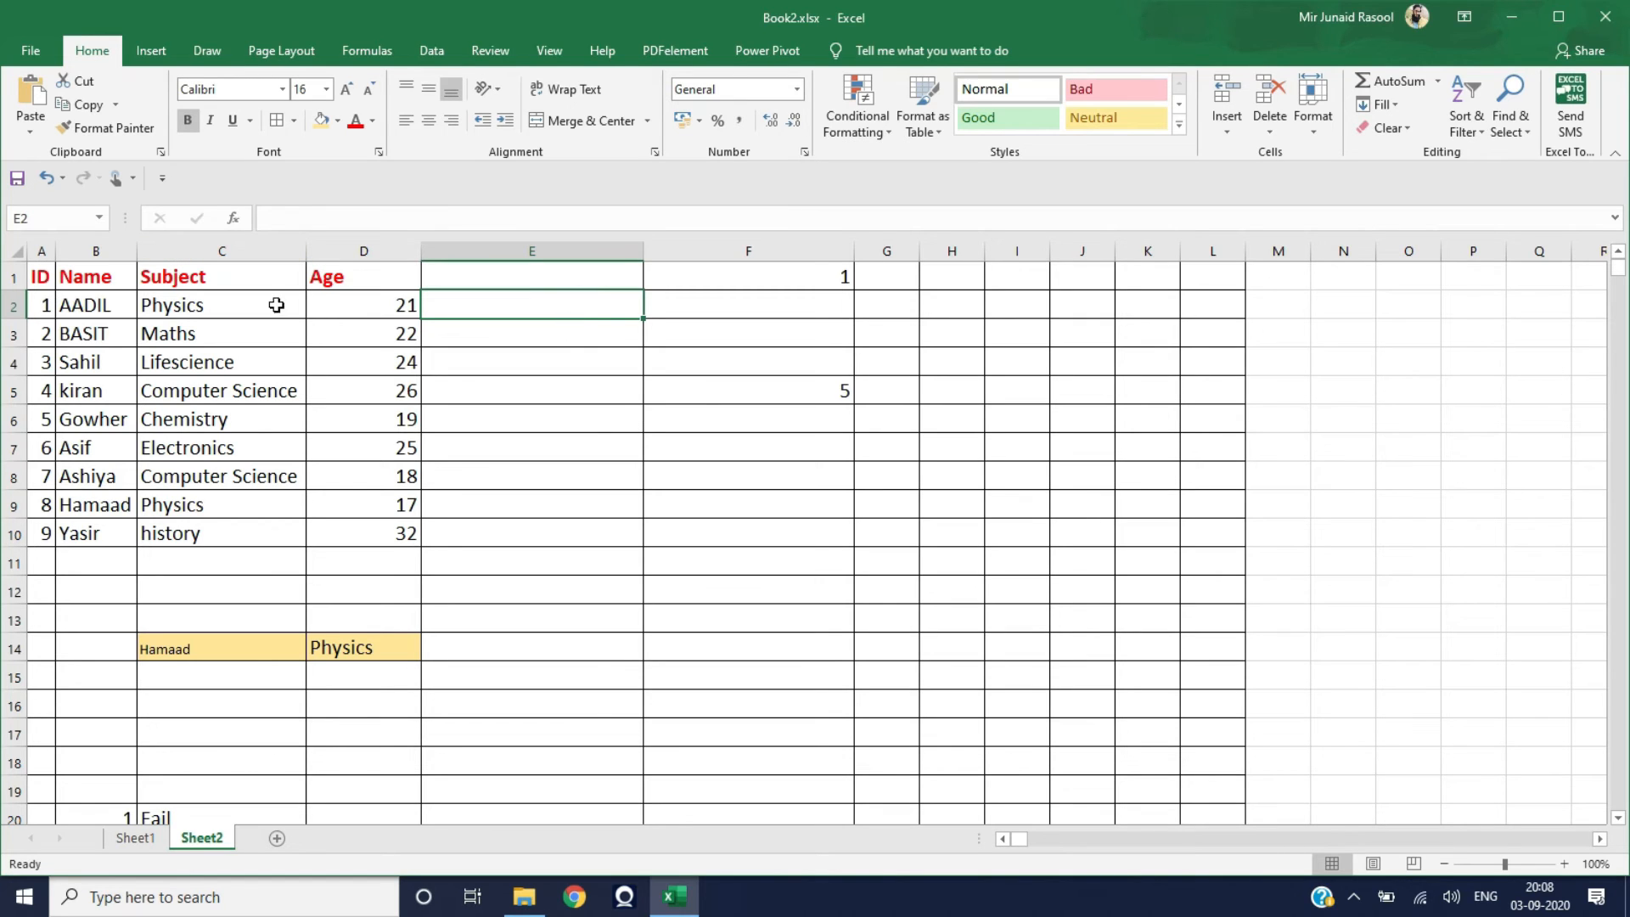
pyautogui.doubleClick(548, 308)
pyautogui.write('1')
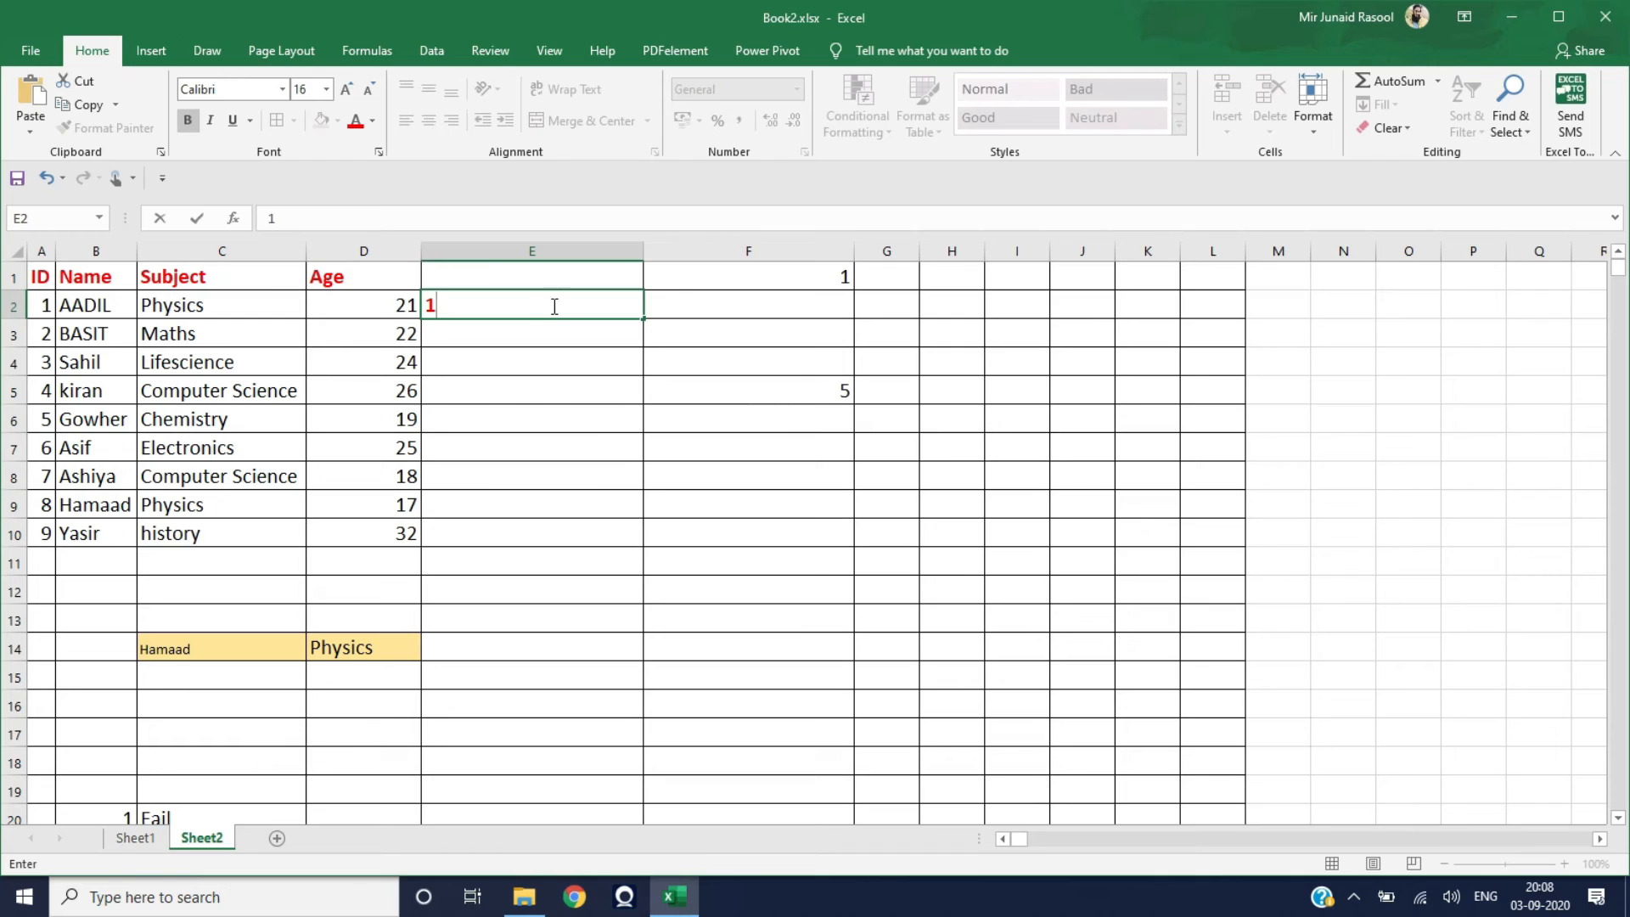
pyautogui.click(680, 302)
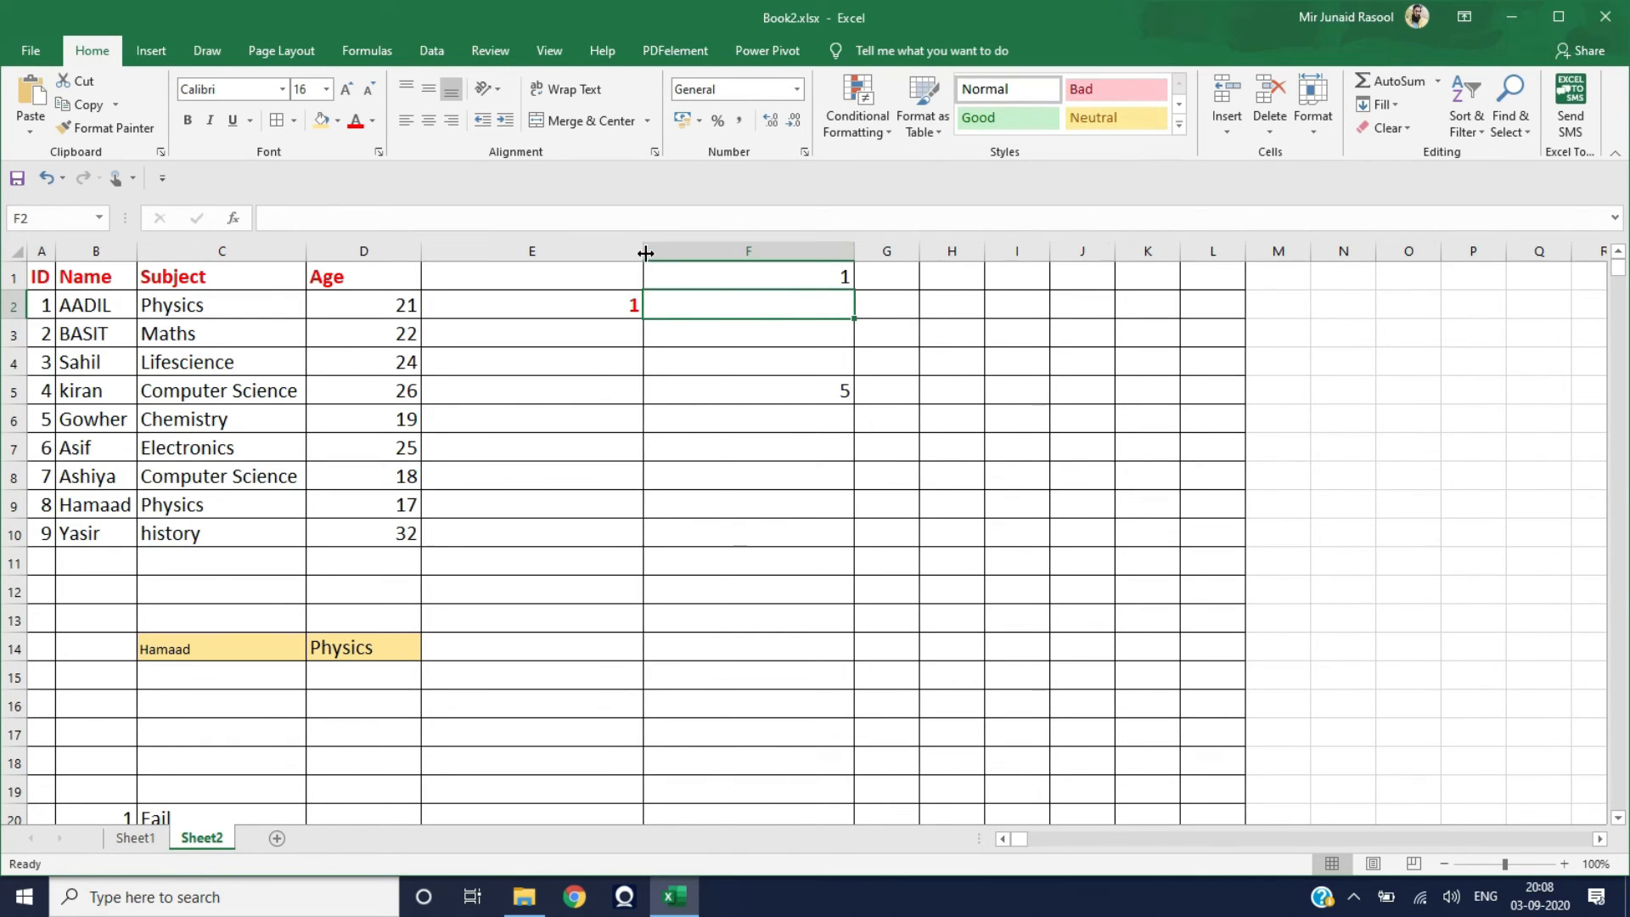
# Narrow column E to suit its short ID entry and widen column F slightly
pyautogui.doubleClick(645, 253)
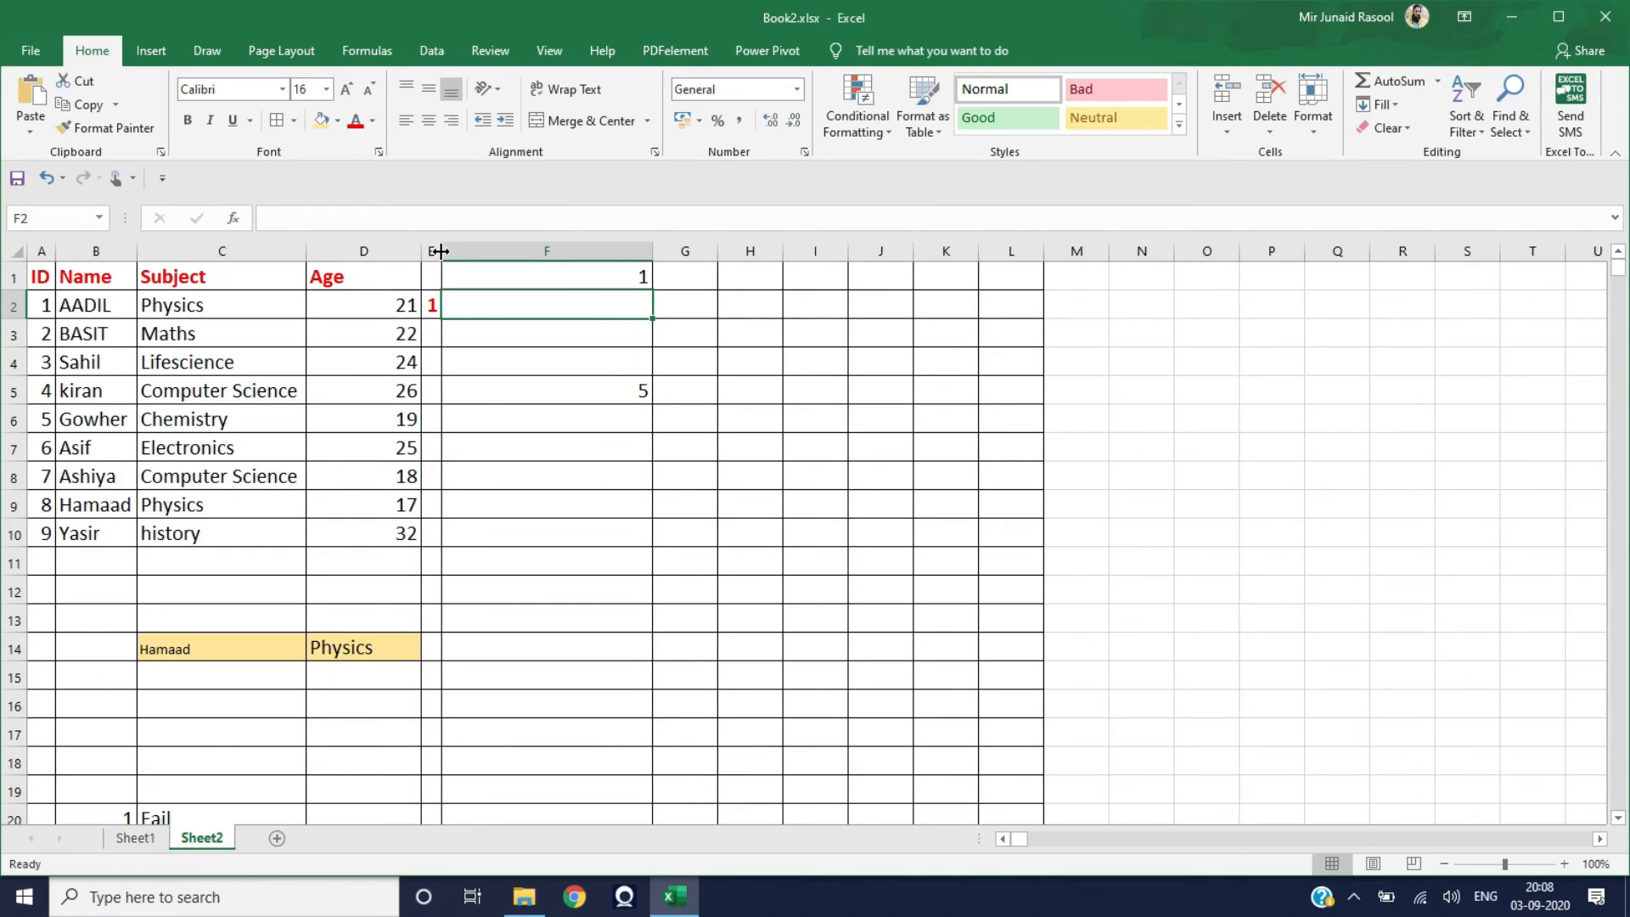
pyautogui.moveTo(441, 251); pyautogui.dragTo(481, 251)
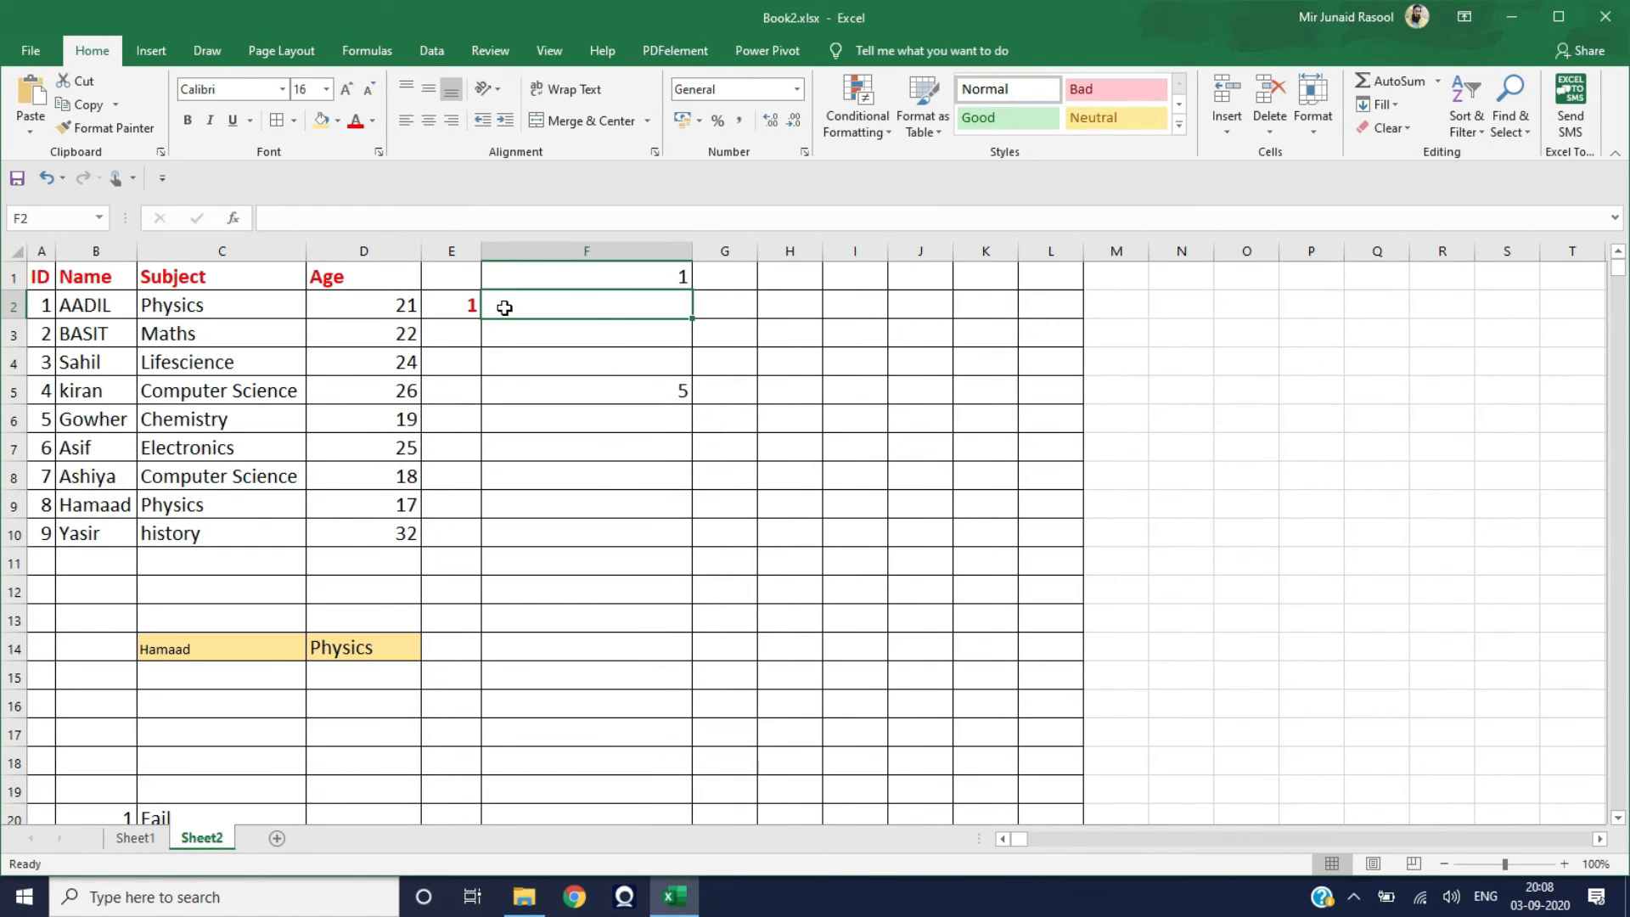
pyautogui.moveTo(691, 251); pyautogui.dragTo(730, 253)
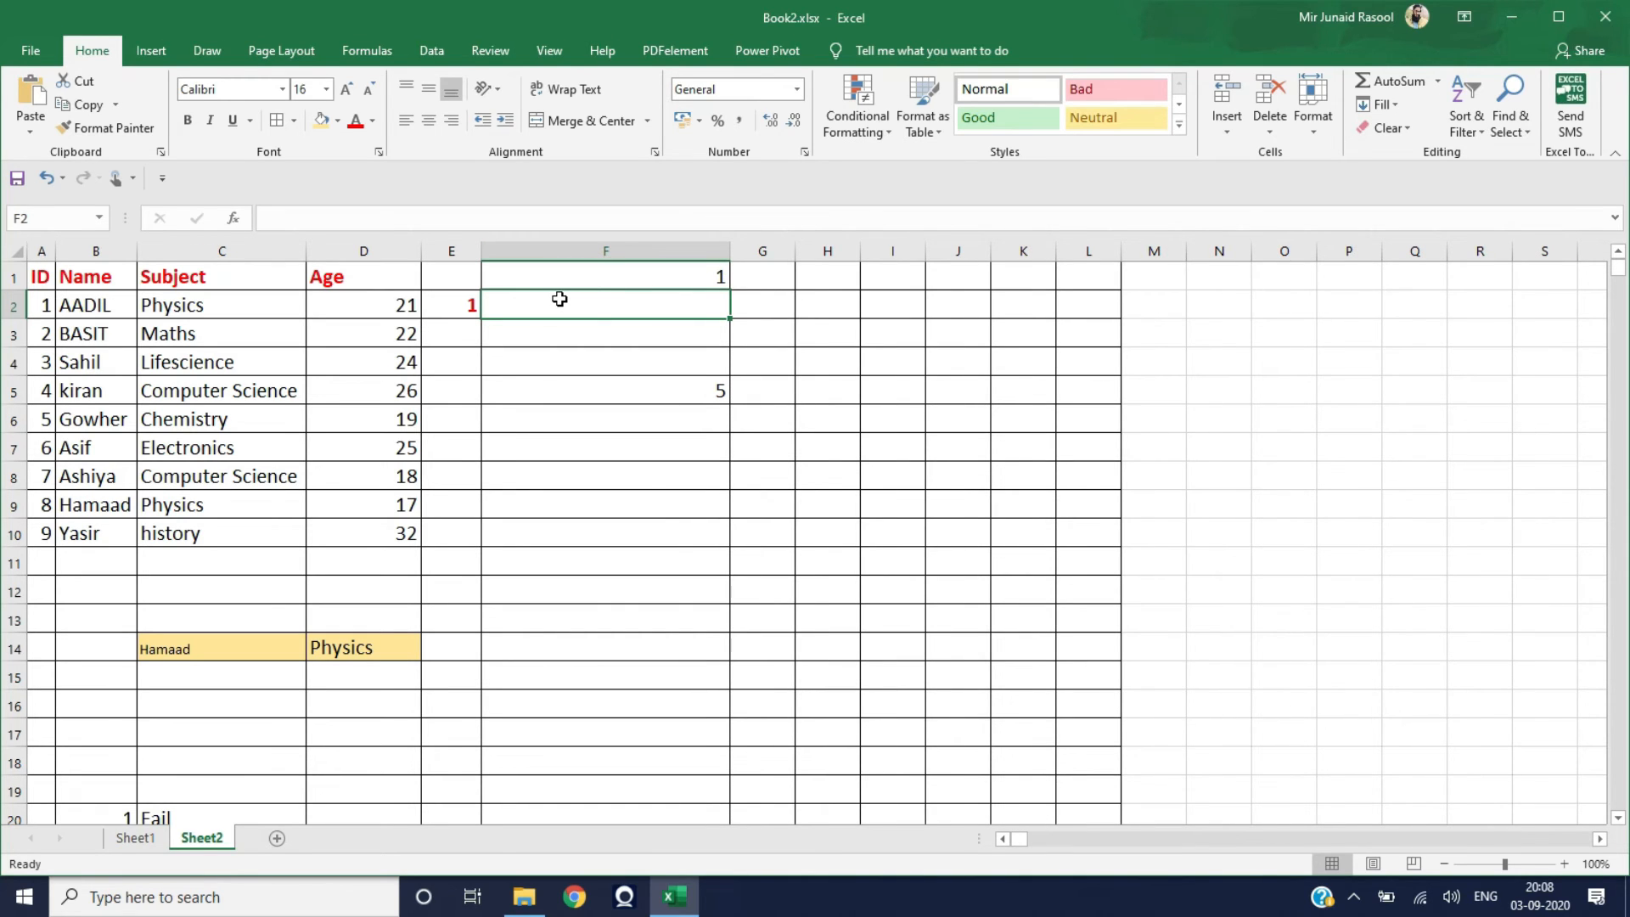
# Start a VLOOKUP formula in F2
pyautogui.write('=vlo')
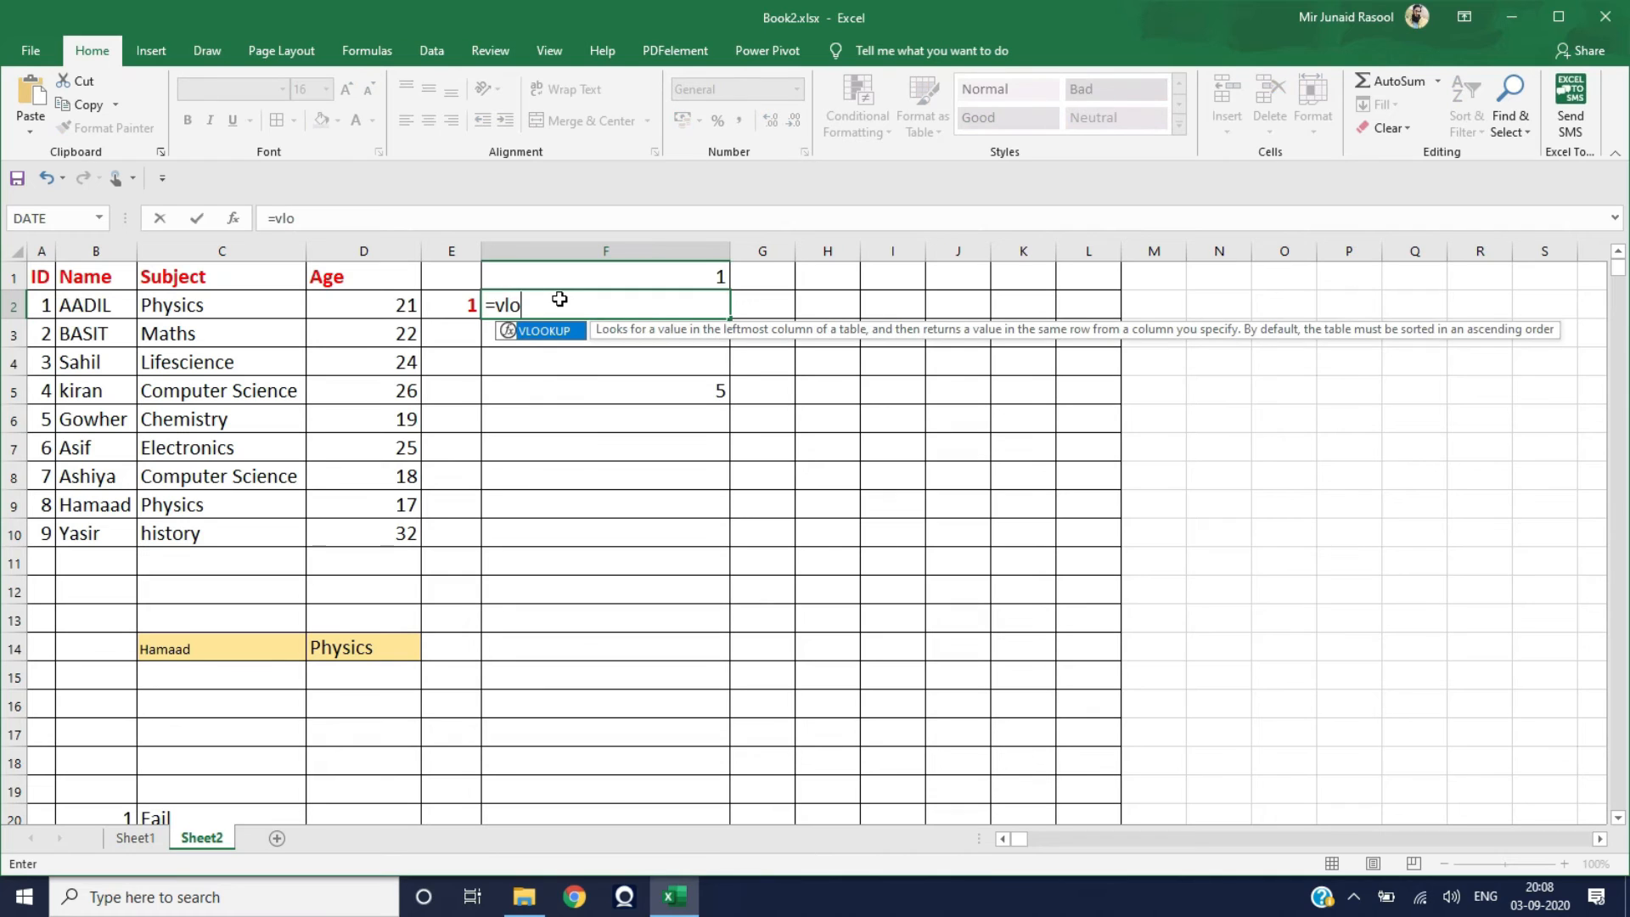
pyautogui.write('okup(')
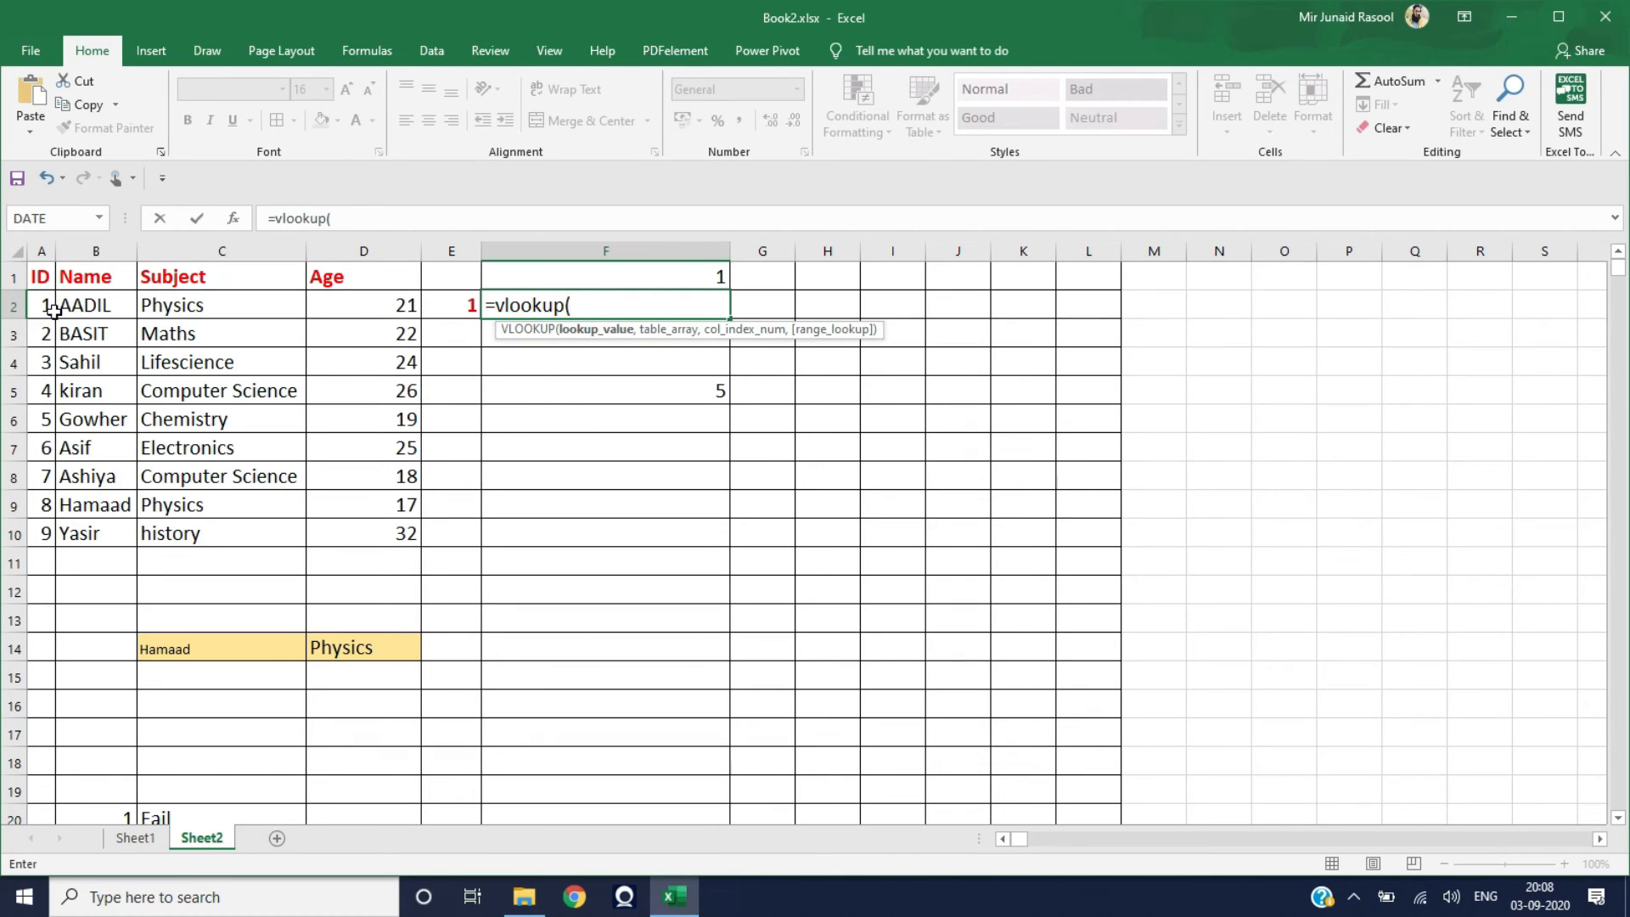
pyautogui.moveTo(40, 307); pyautogui.dragTo(387, 539)
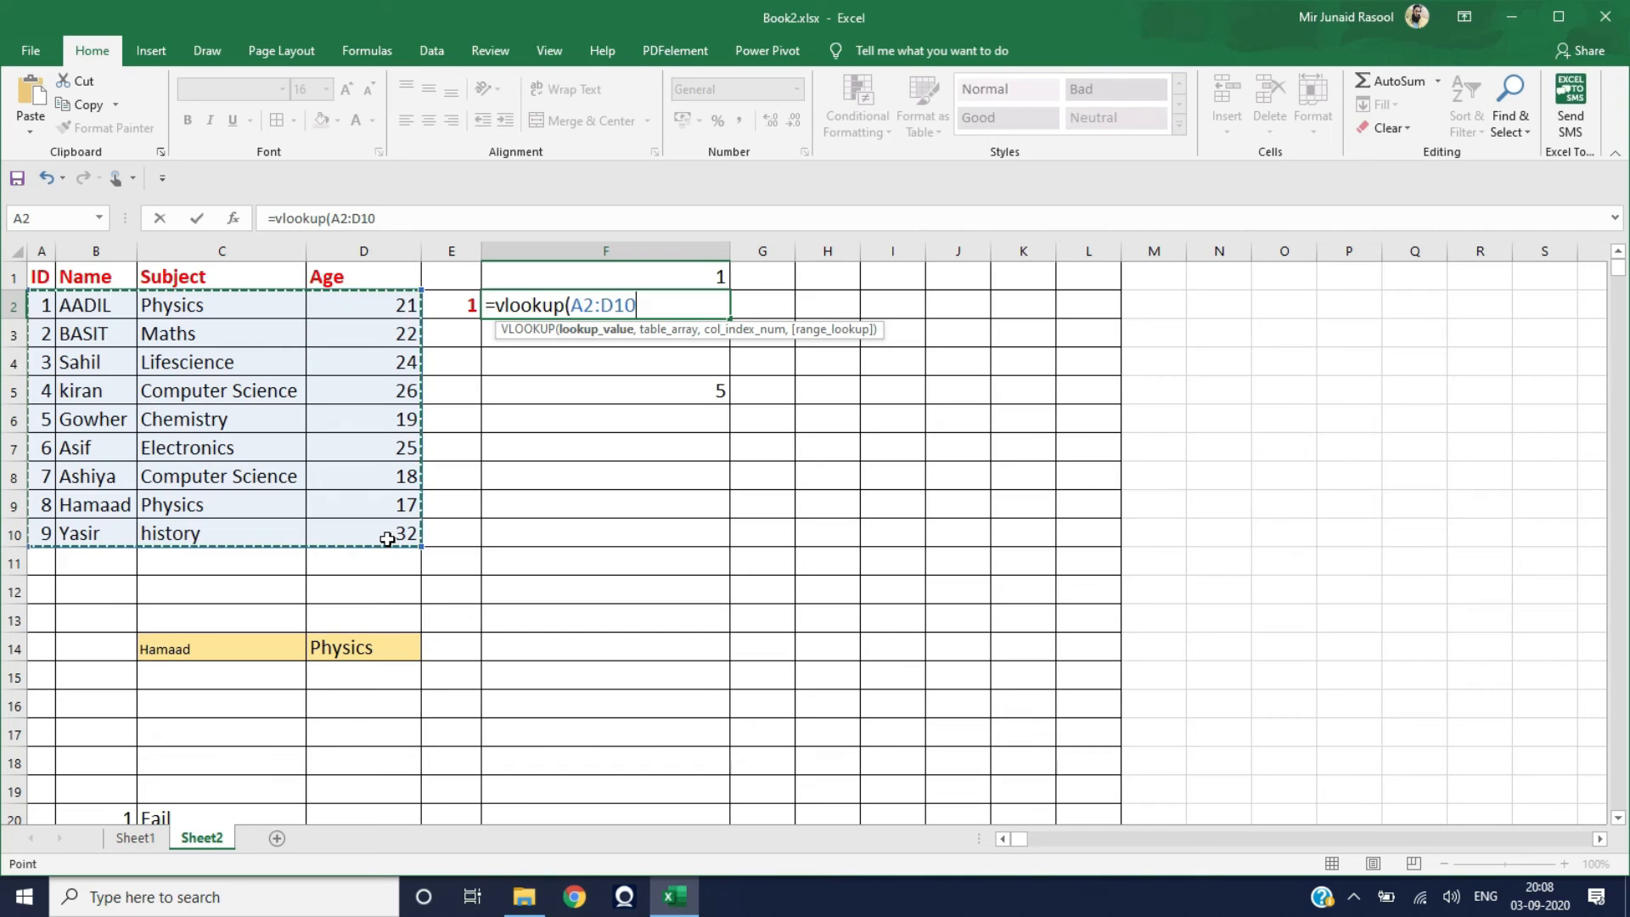
pyautogui.press('BackSpace')
pyautogui.press('BackSpace')
pyautogui.press('BackSpace')
pyautogui.press('BackSpace')
pyautogui.press('BackSpace')
pyautogui.press('BackSpace')
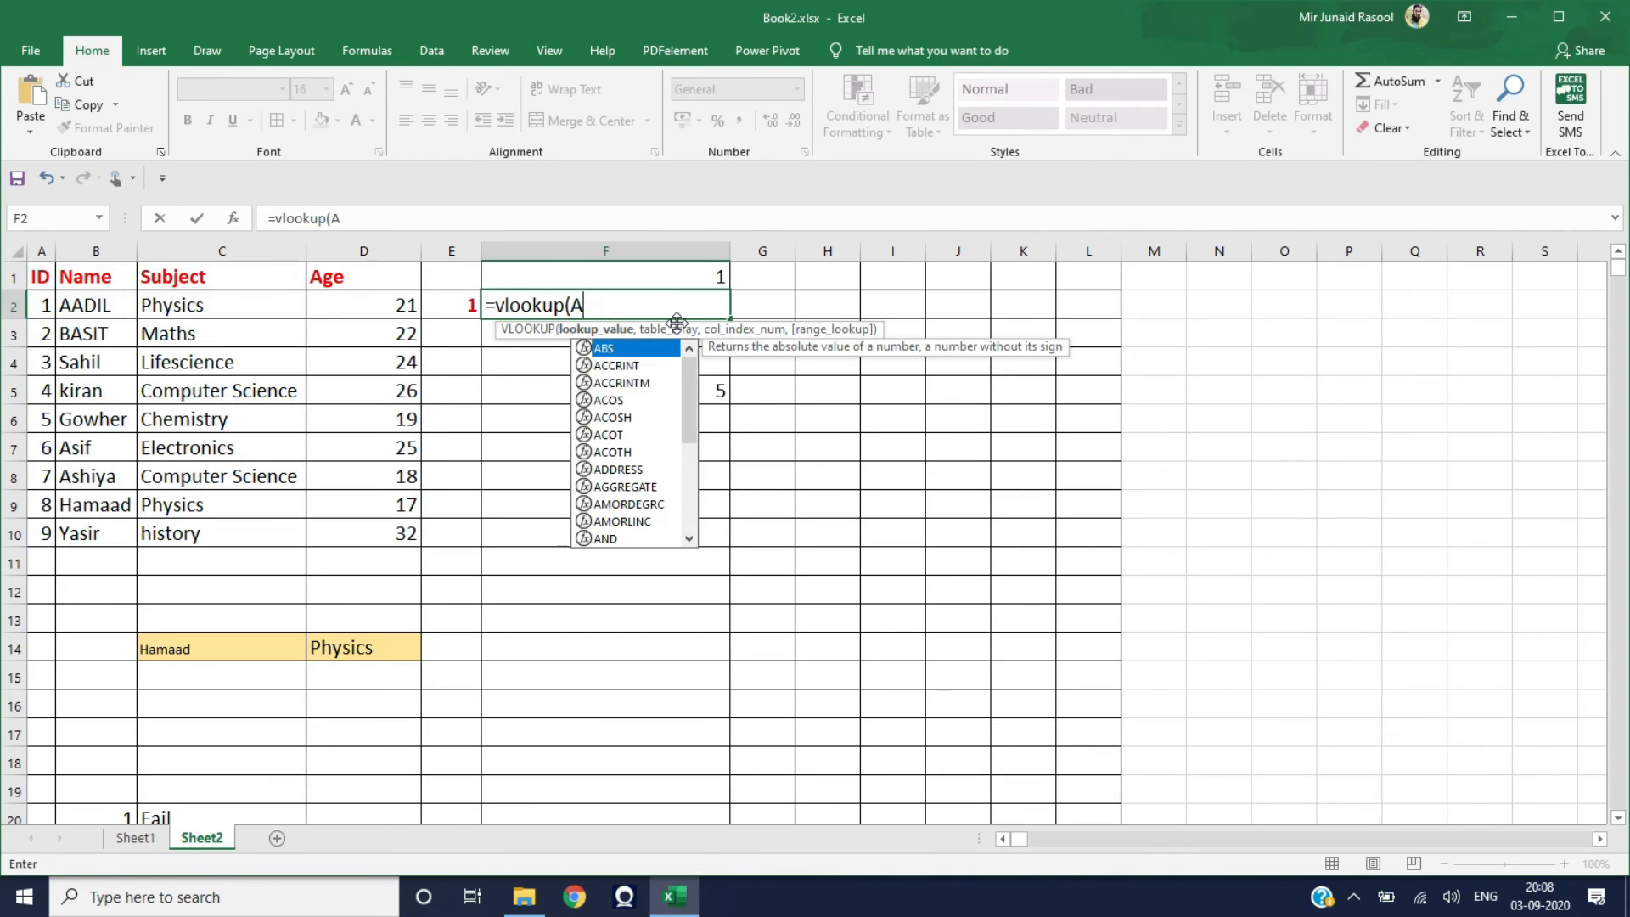
# Complete the F2 VLOOKUP with lookup value E2, table array A2:D10, column index 2 and FALSE for an exact match
pyautogui.click(459, 304)
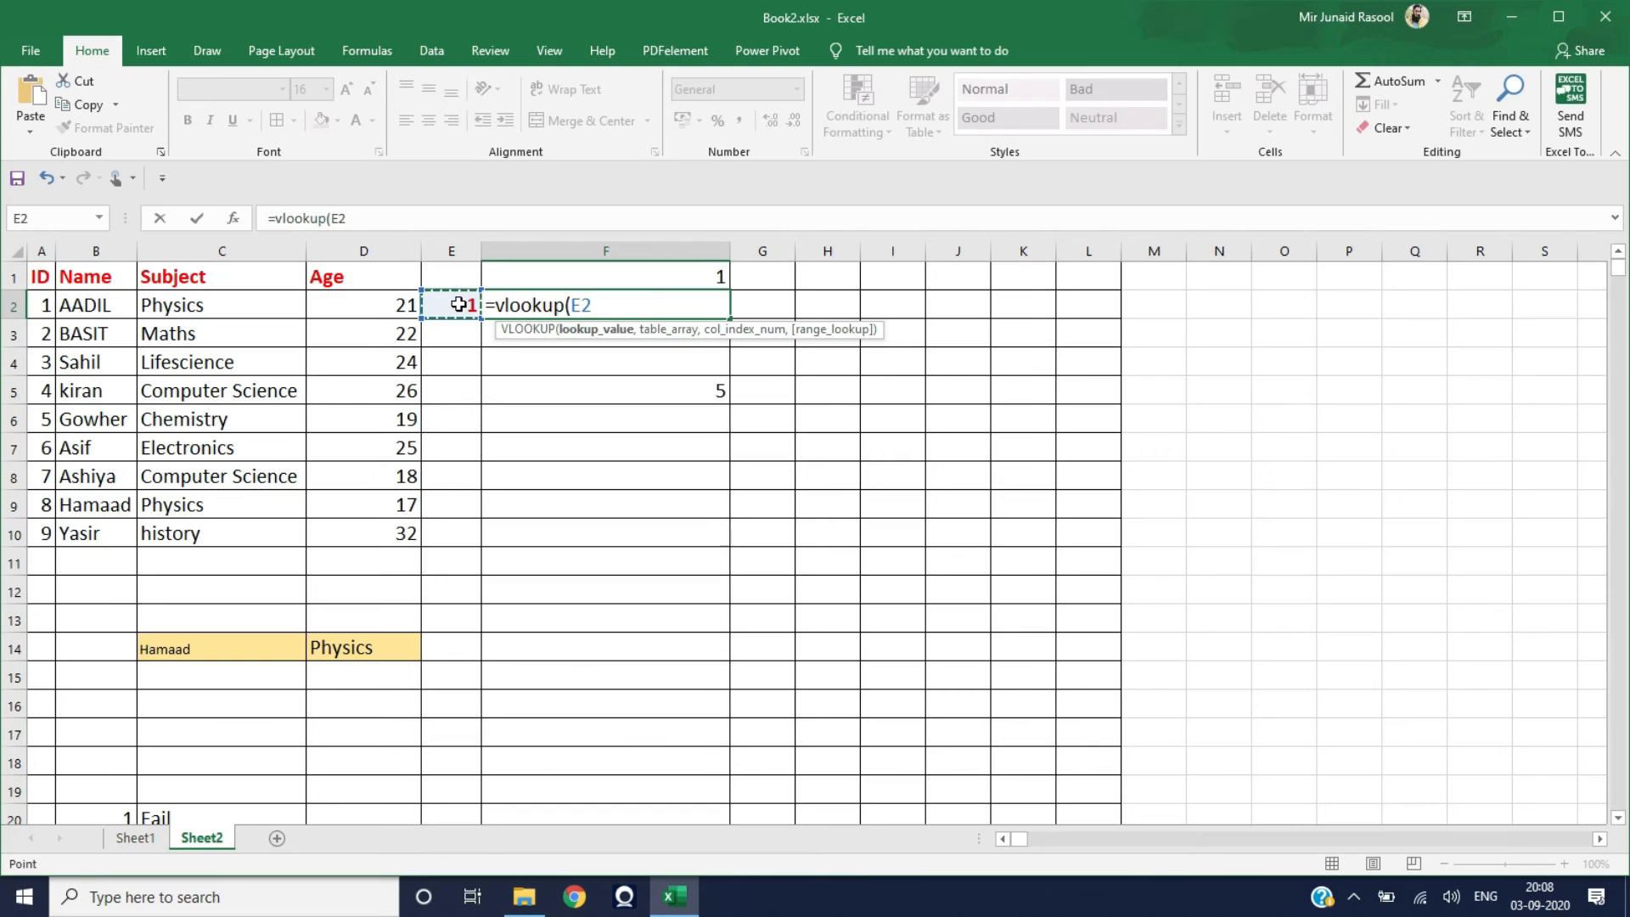
pyautogui.write(',')
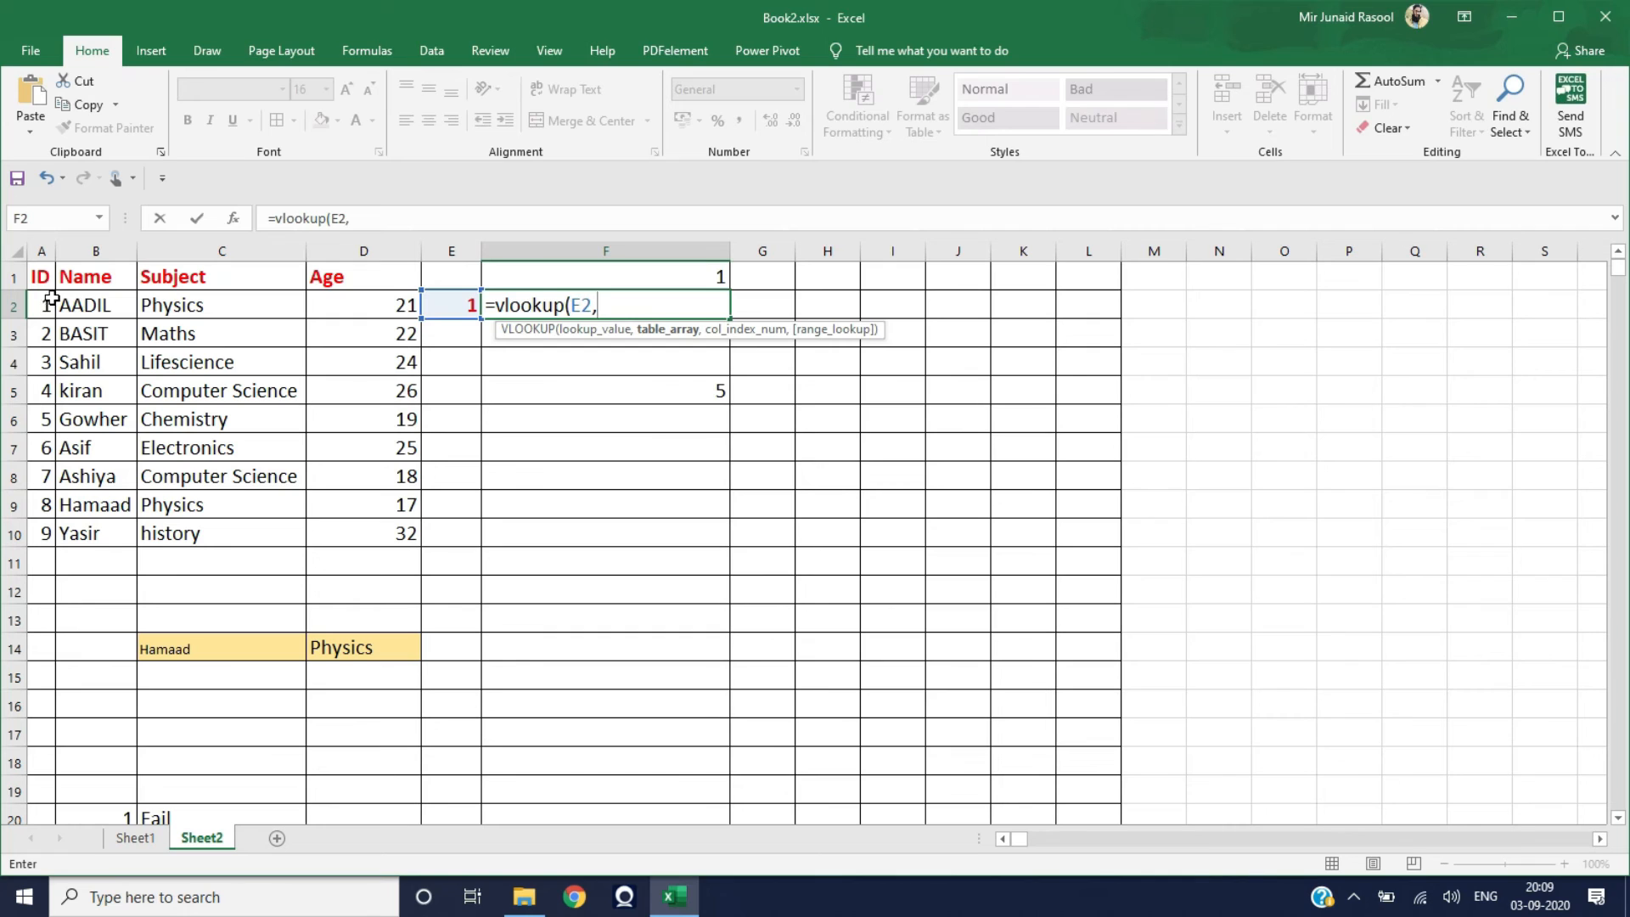
pyautogui.moveTo(47, 304); pyautogui.dragTo(373, 534)
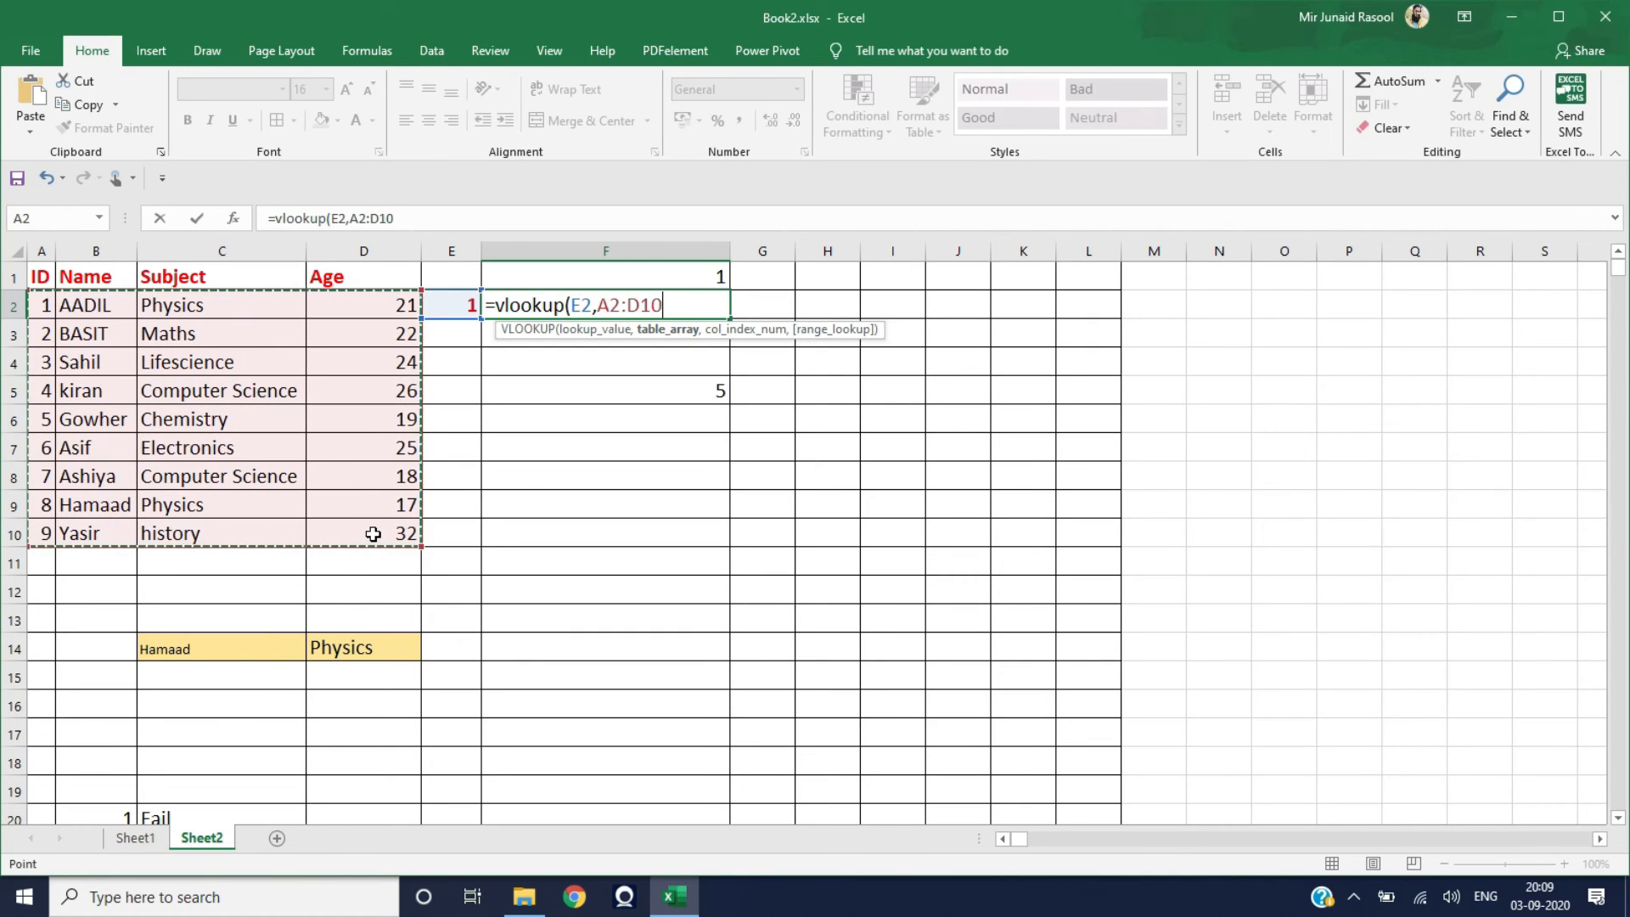
pyautogui.write(',')
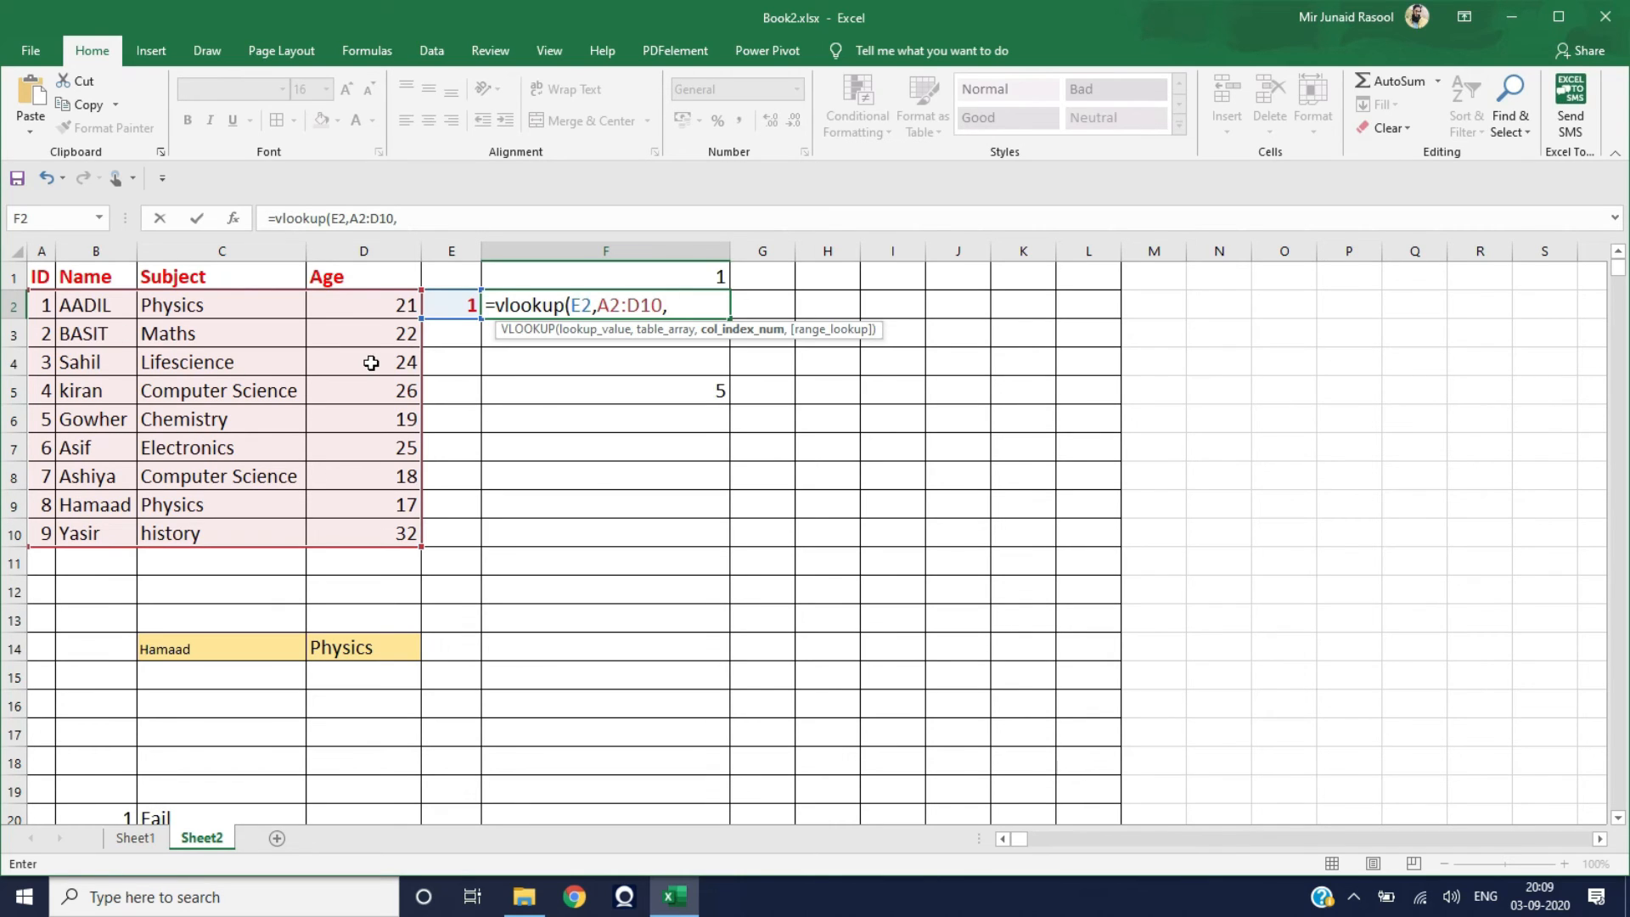
pyautogui.write('2,')
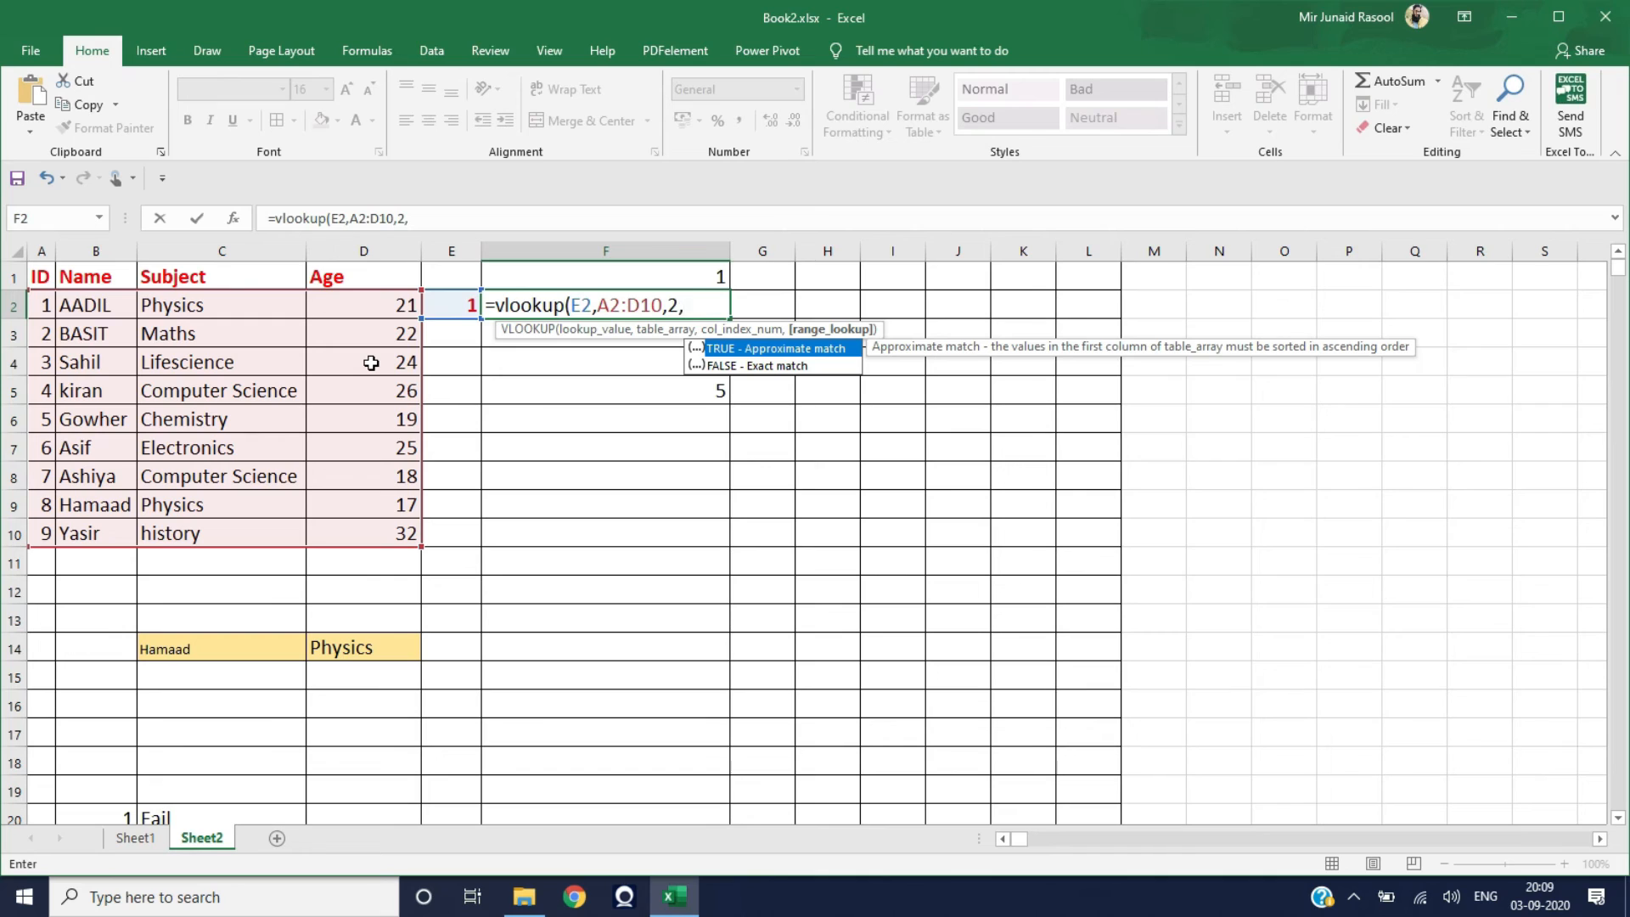
pyautogui.write('flase')
pyautogui.press('BackSpace')
pyautogui.press('BackSpace')
pyautogui.press('BackSpace')
pyautogui.press('BackSpace')
pyautogui.write('alse)')
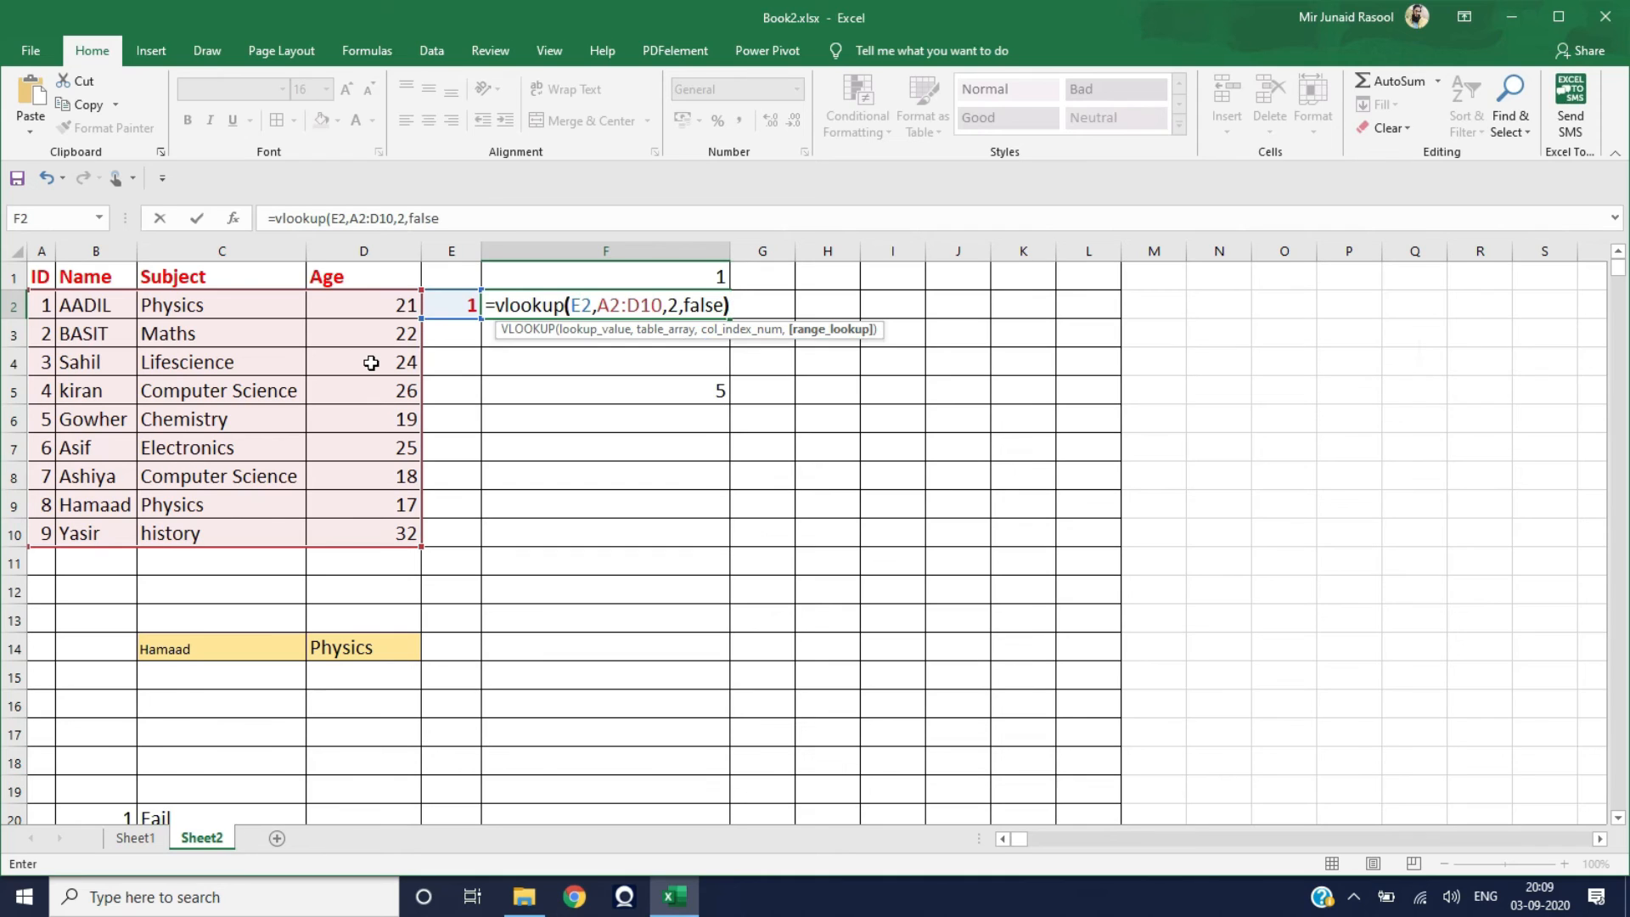
pyautogui.press('Return')
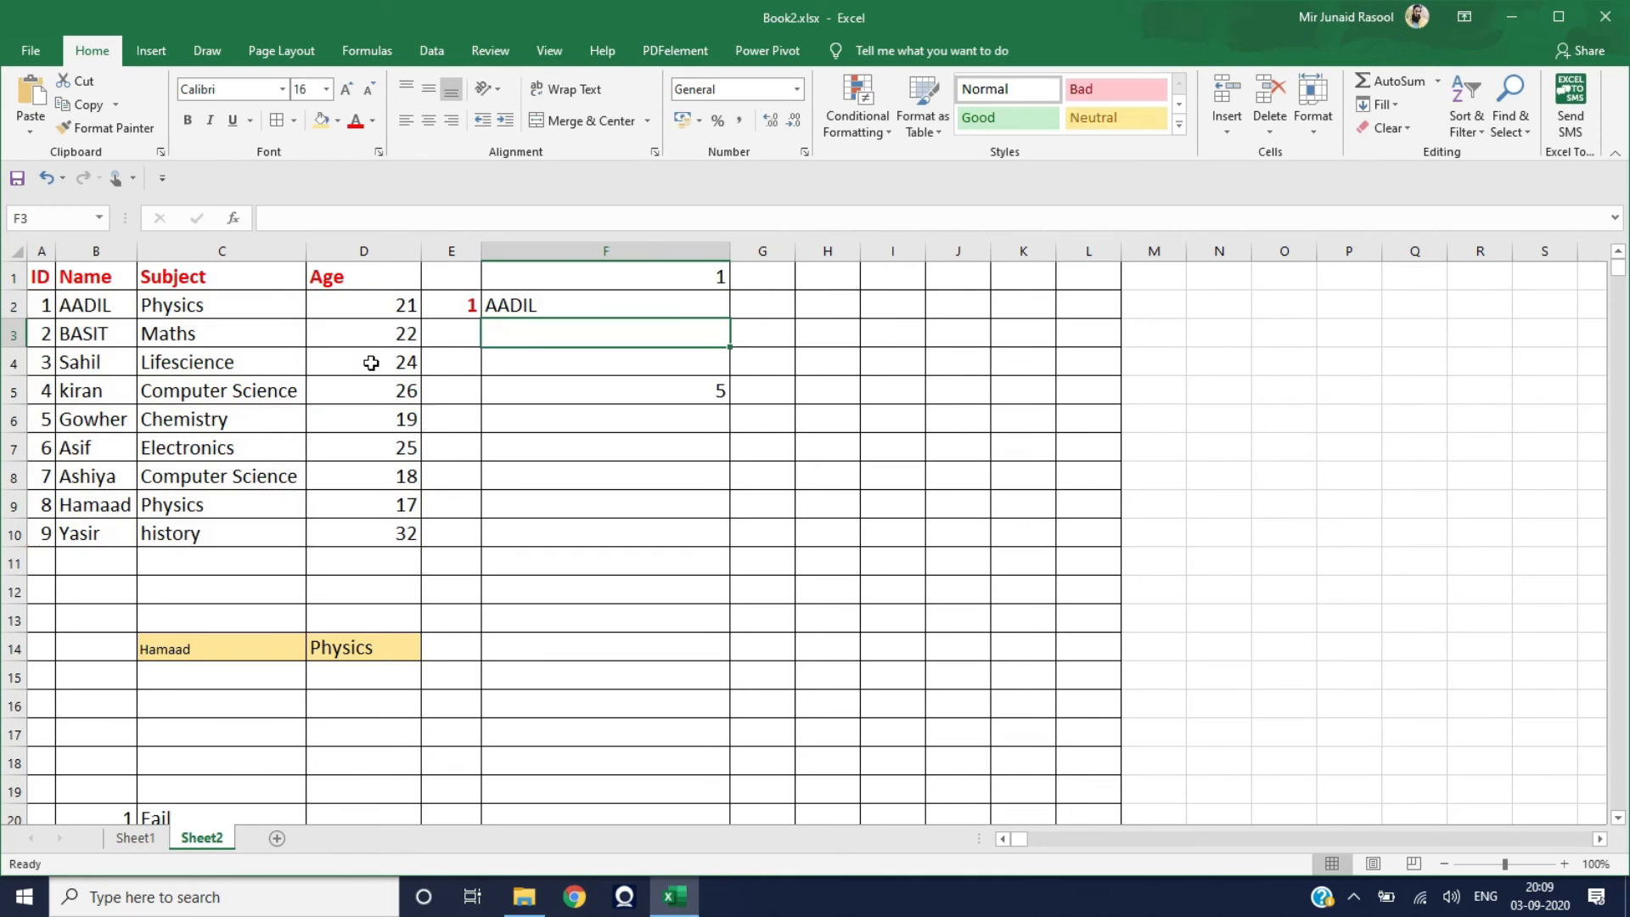
# Change the lookup ID in E2 to 3 to test the name lookup
pyautogui.click(458, 304)
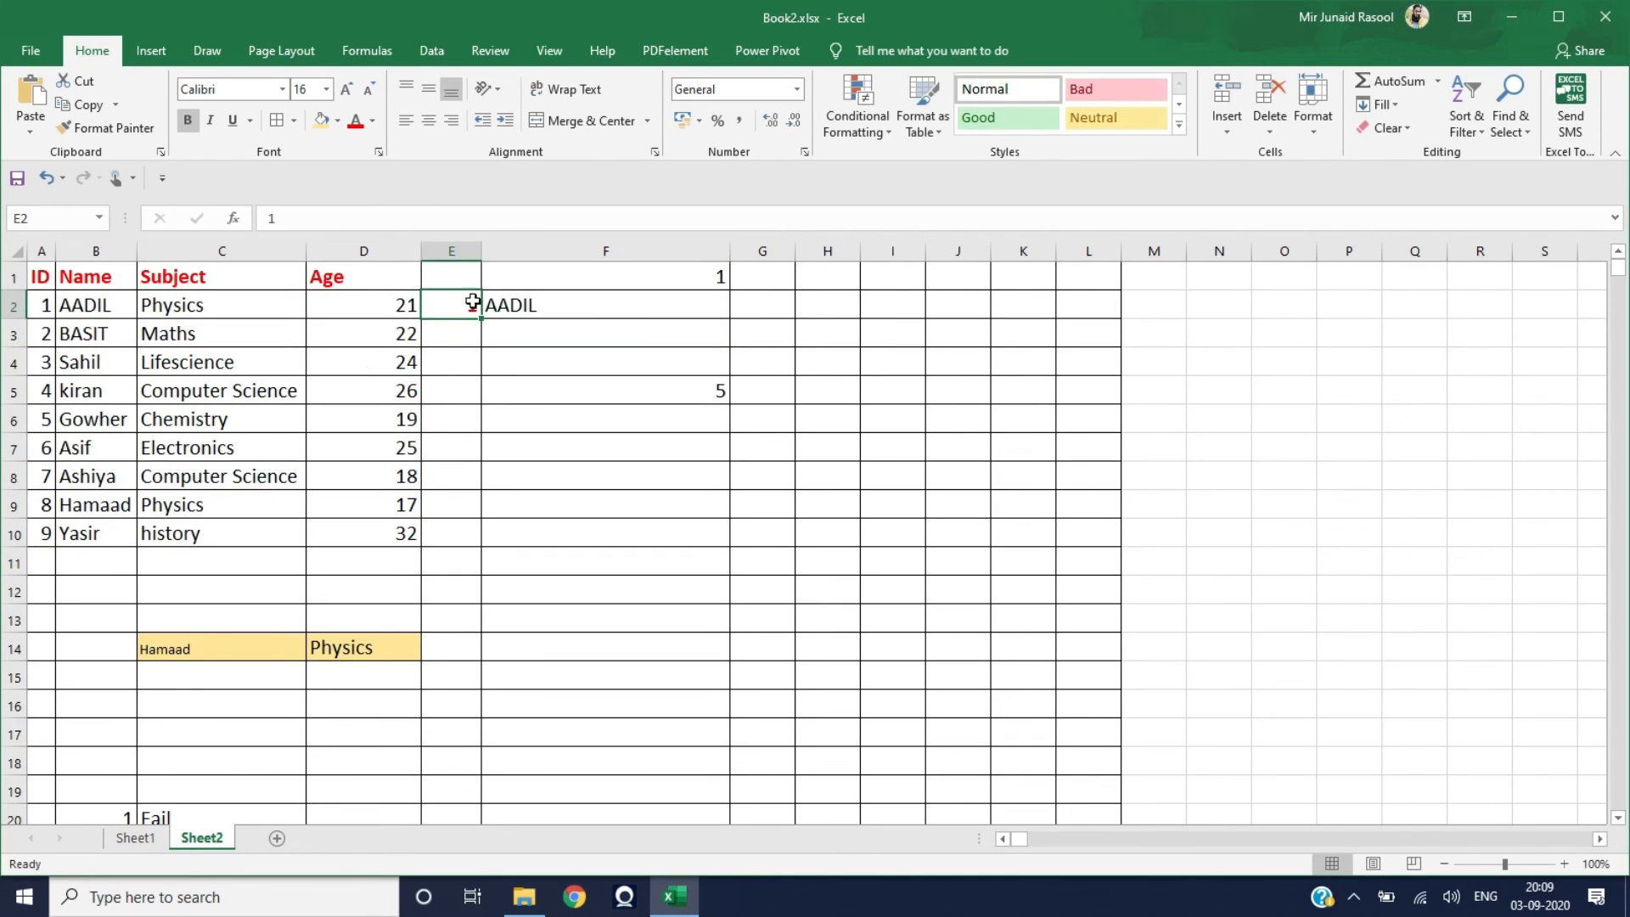
pyautogui.write('3')
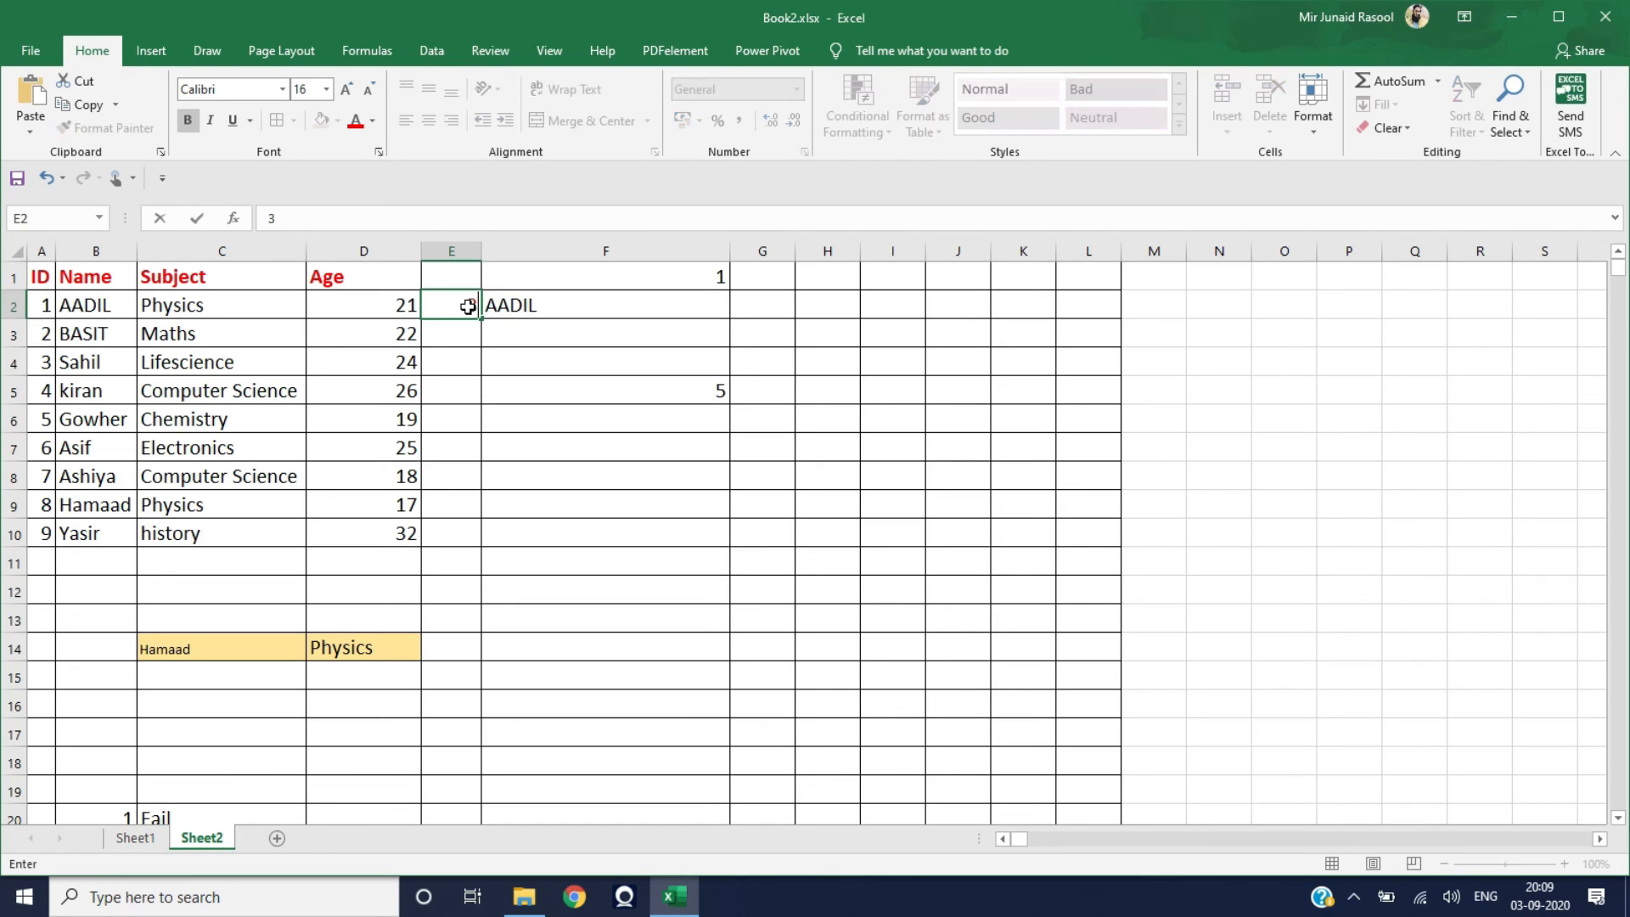
pyautogui.press('Return')
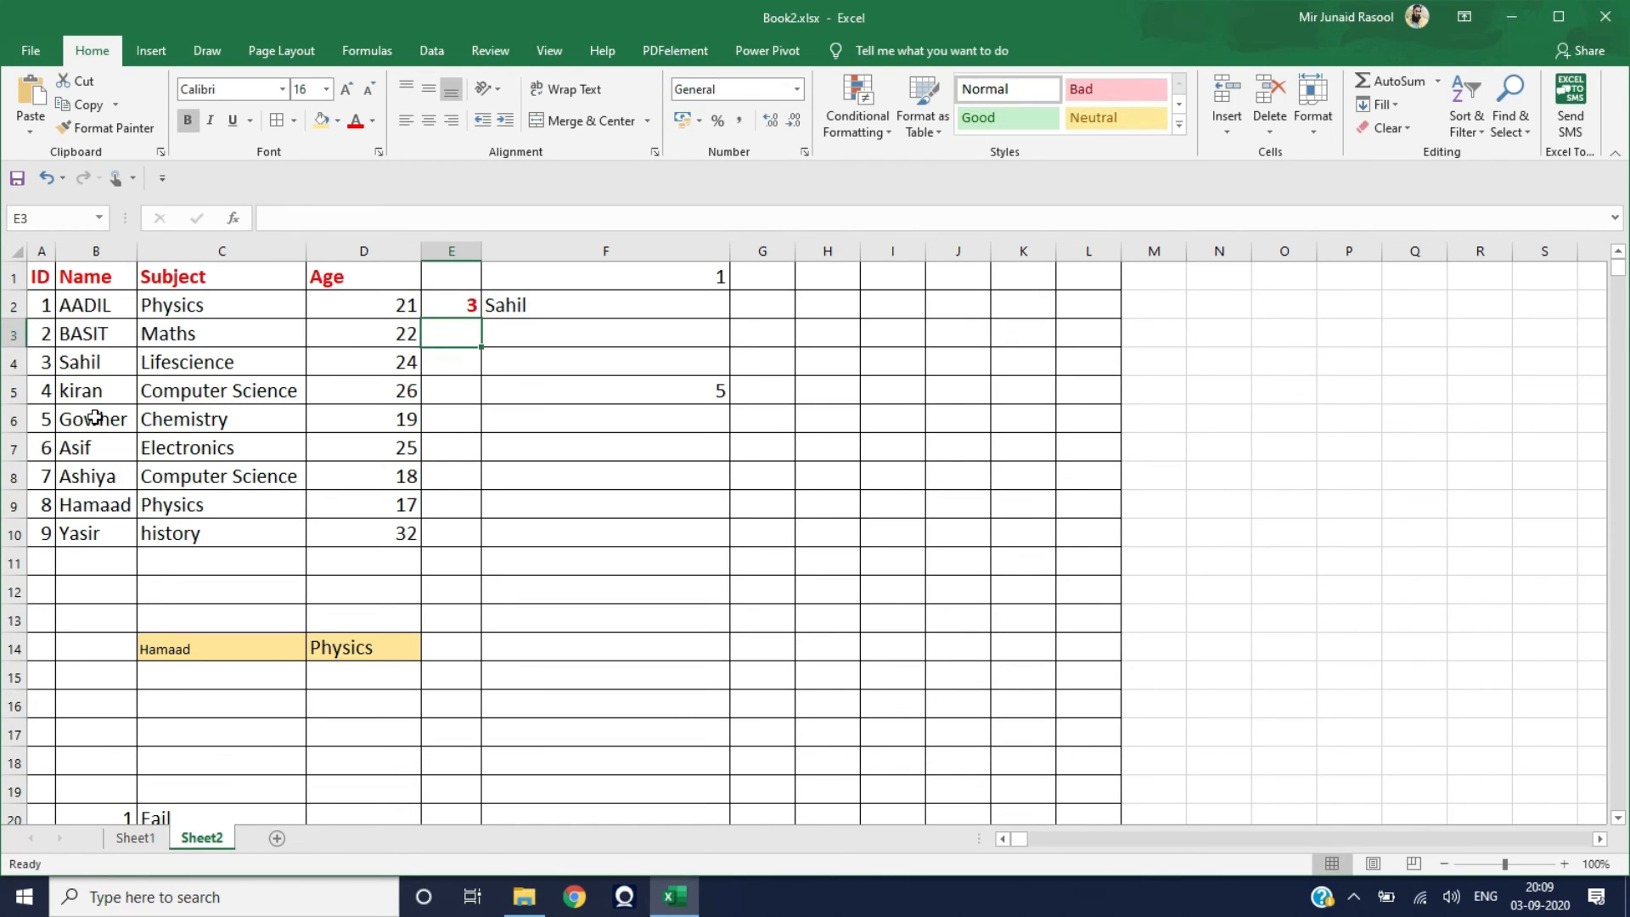
# Nest the existing F2 formula inside an outer VLOOKUP by adding VLOOKUP( directly after the equals sign
pyautogui.click(564, 309)
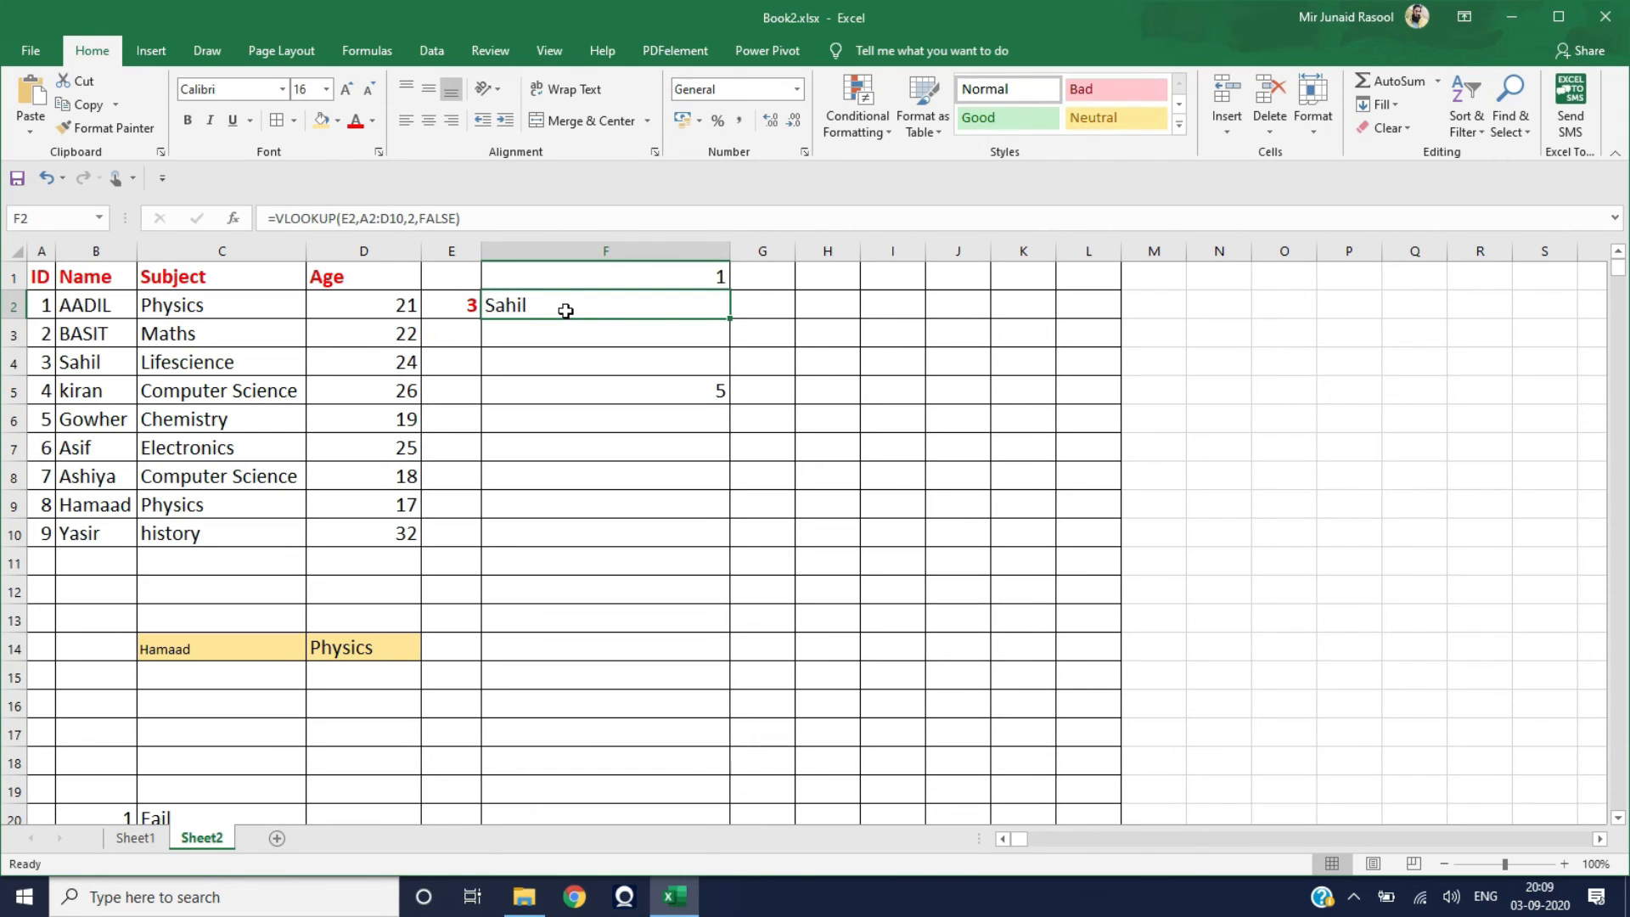
pyautogui.doubleClick(565, 311)
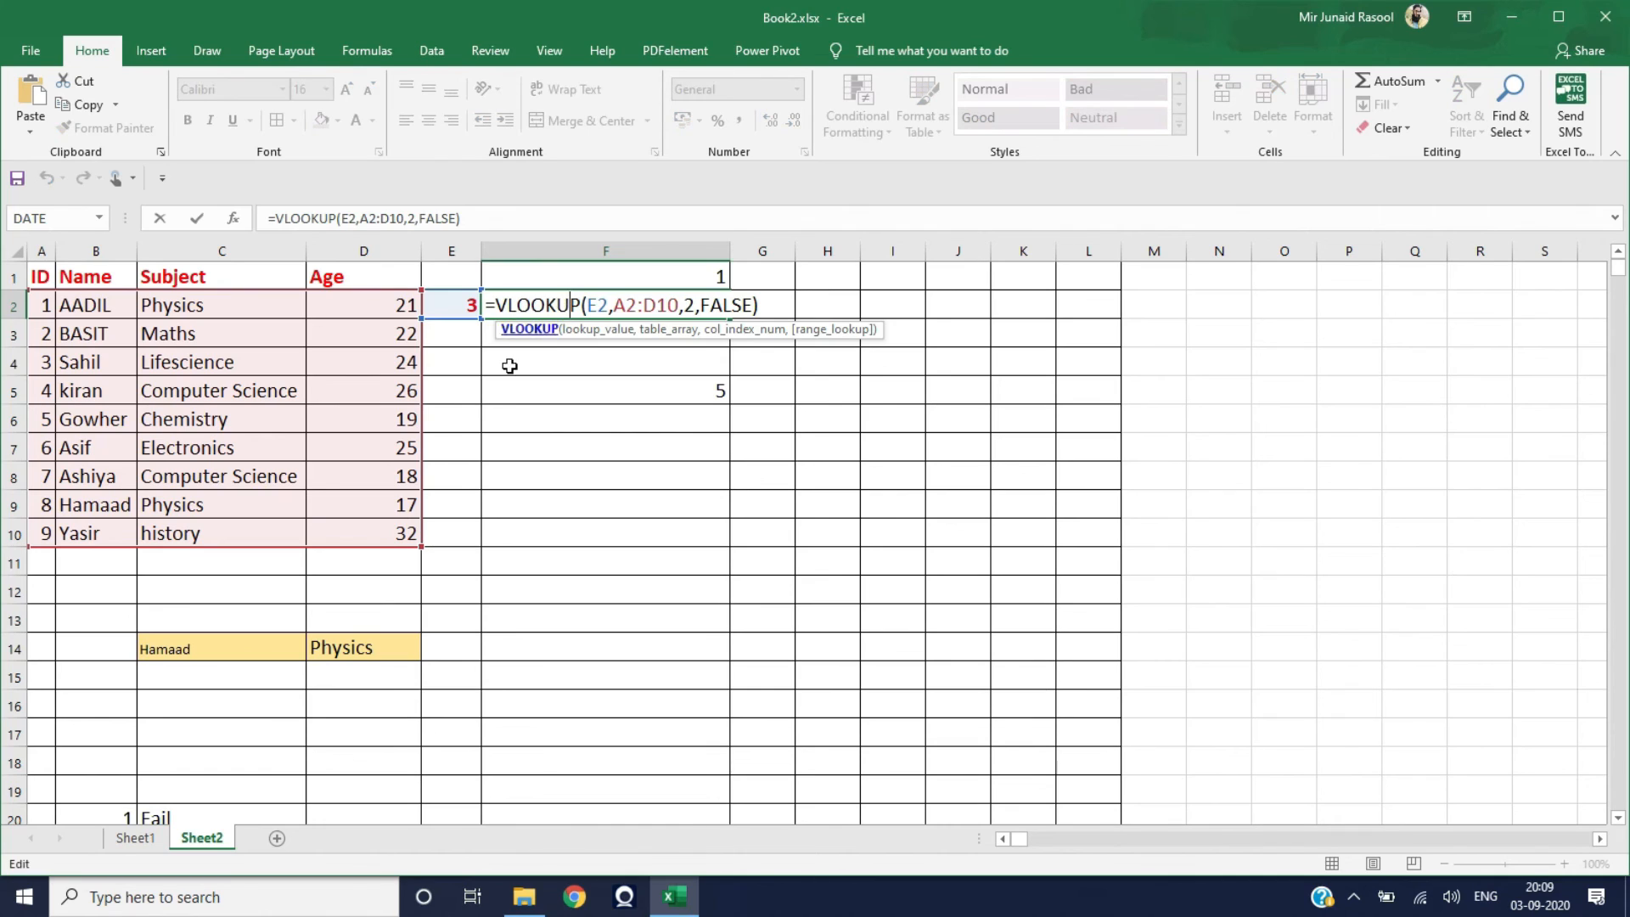
pyautogui.press('Right')
pyautogui.click(497, 305)
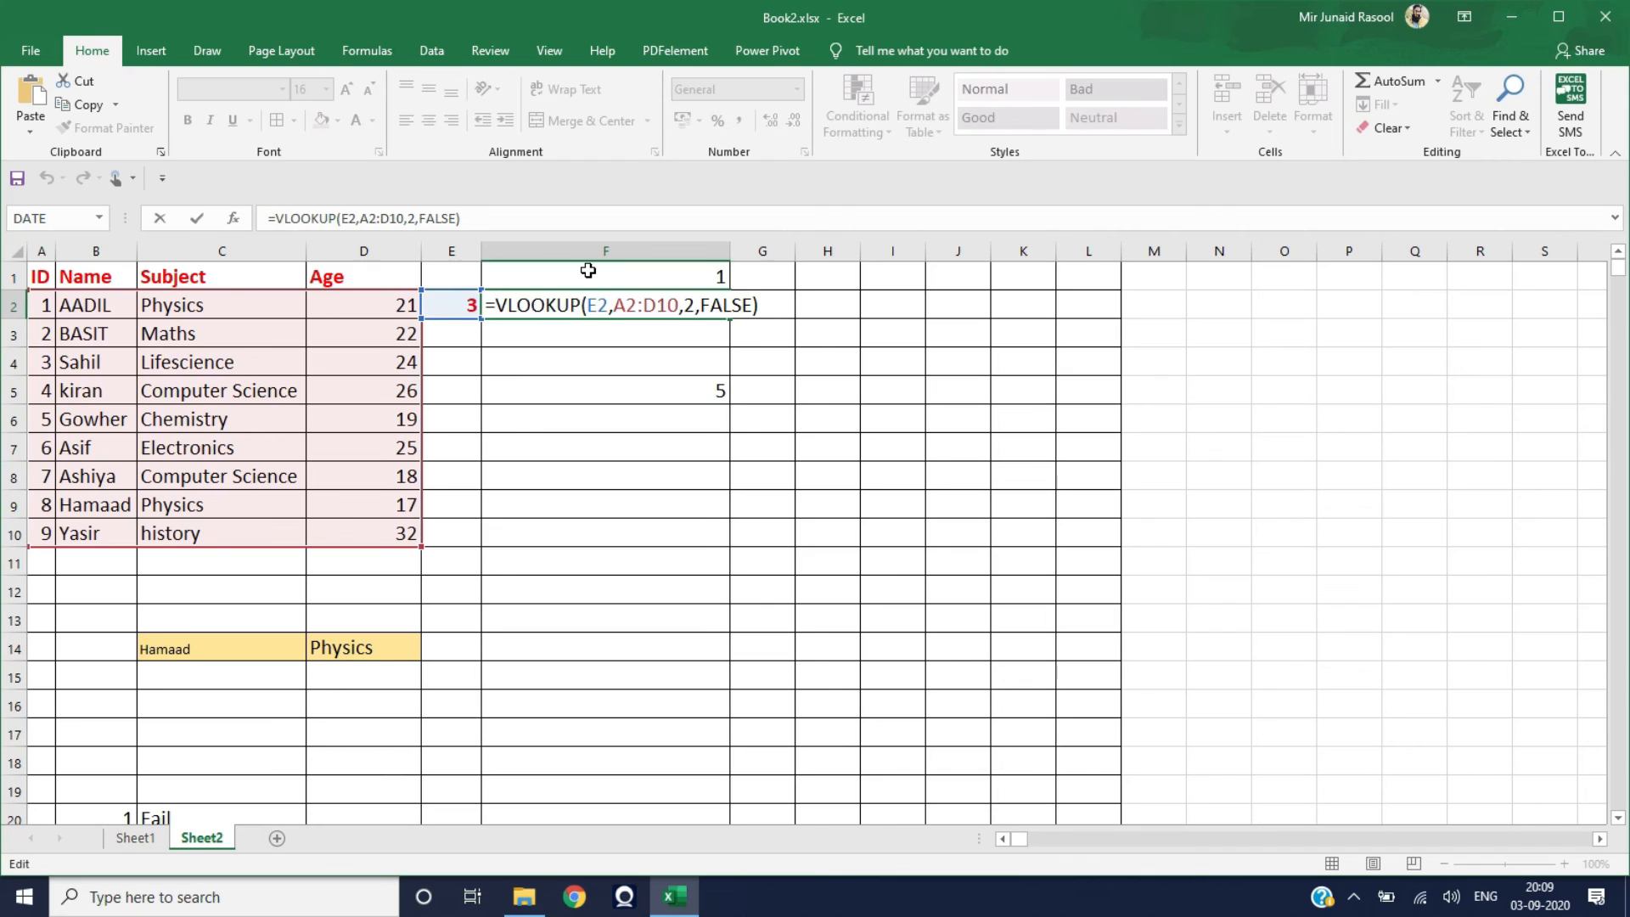
pyautogui.write('VLLOKU')
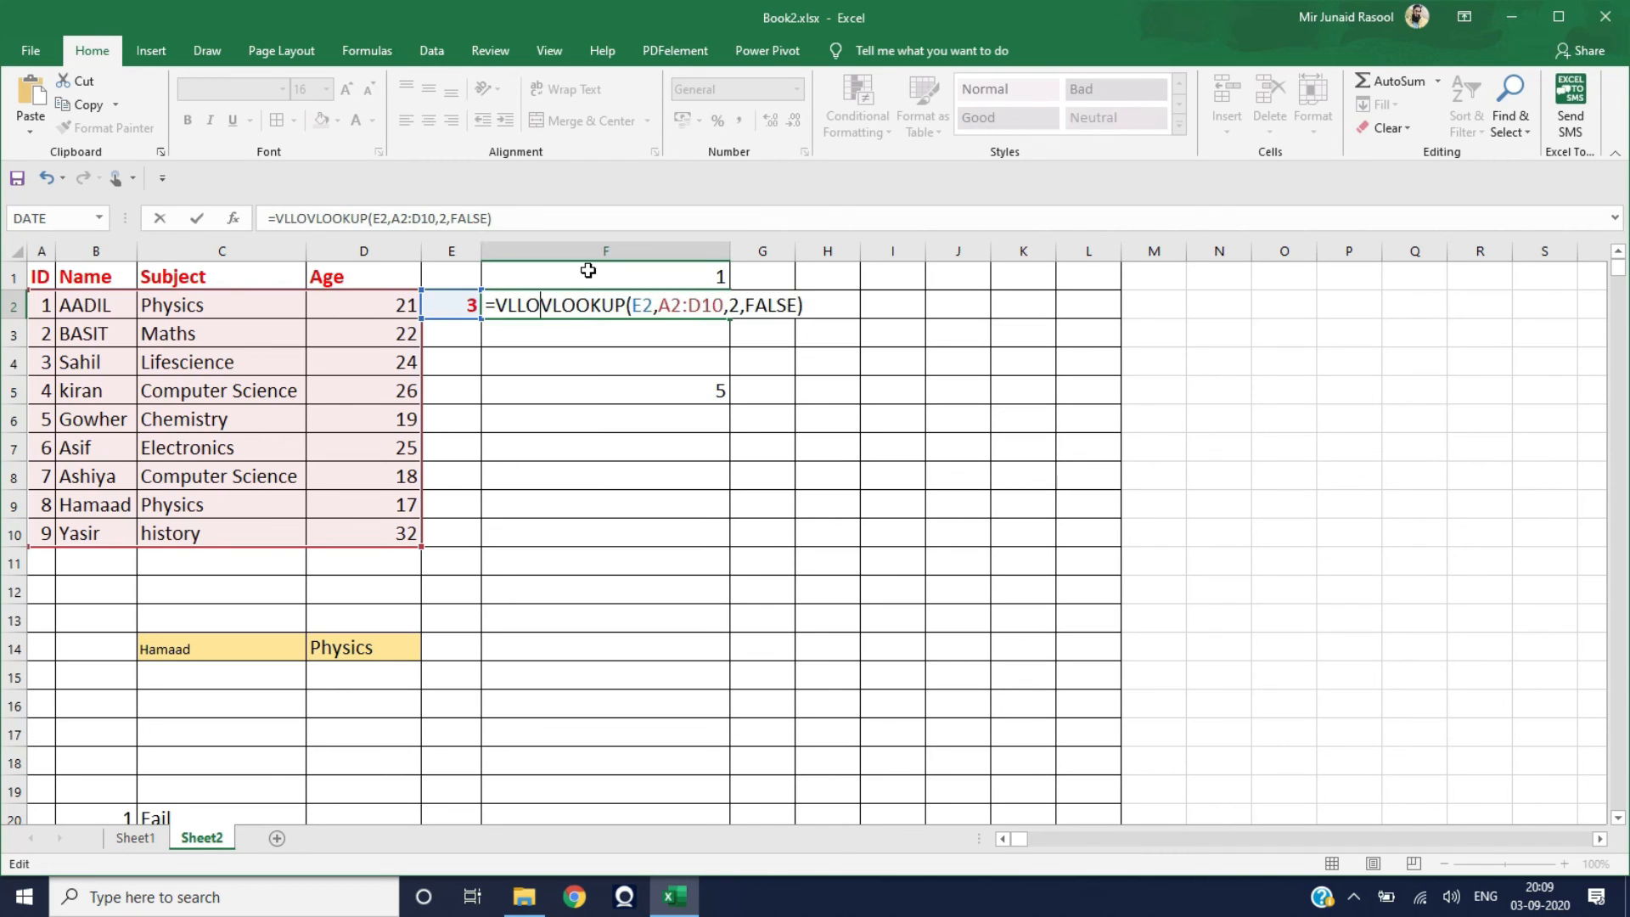
pyautogui.write('P')
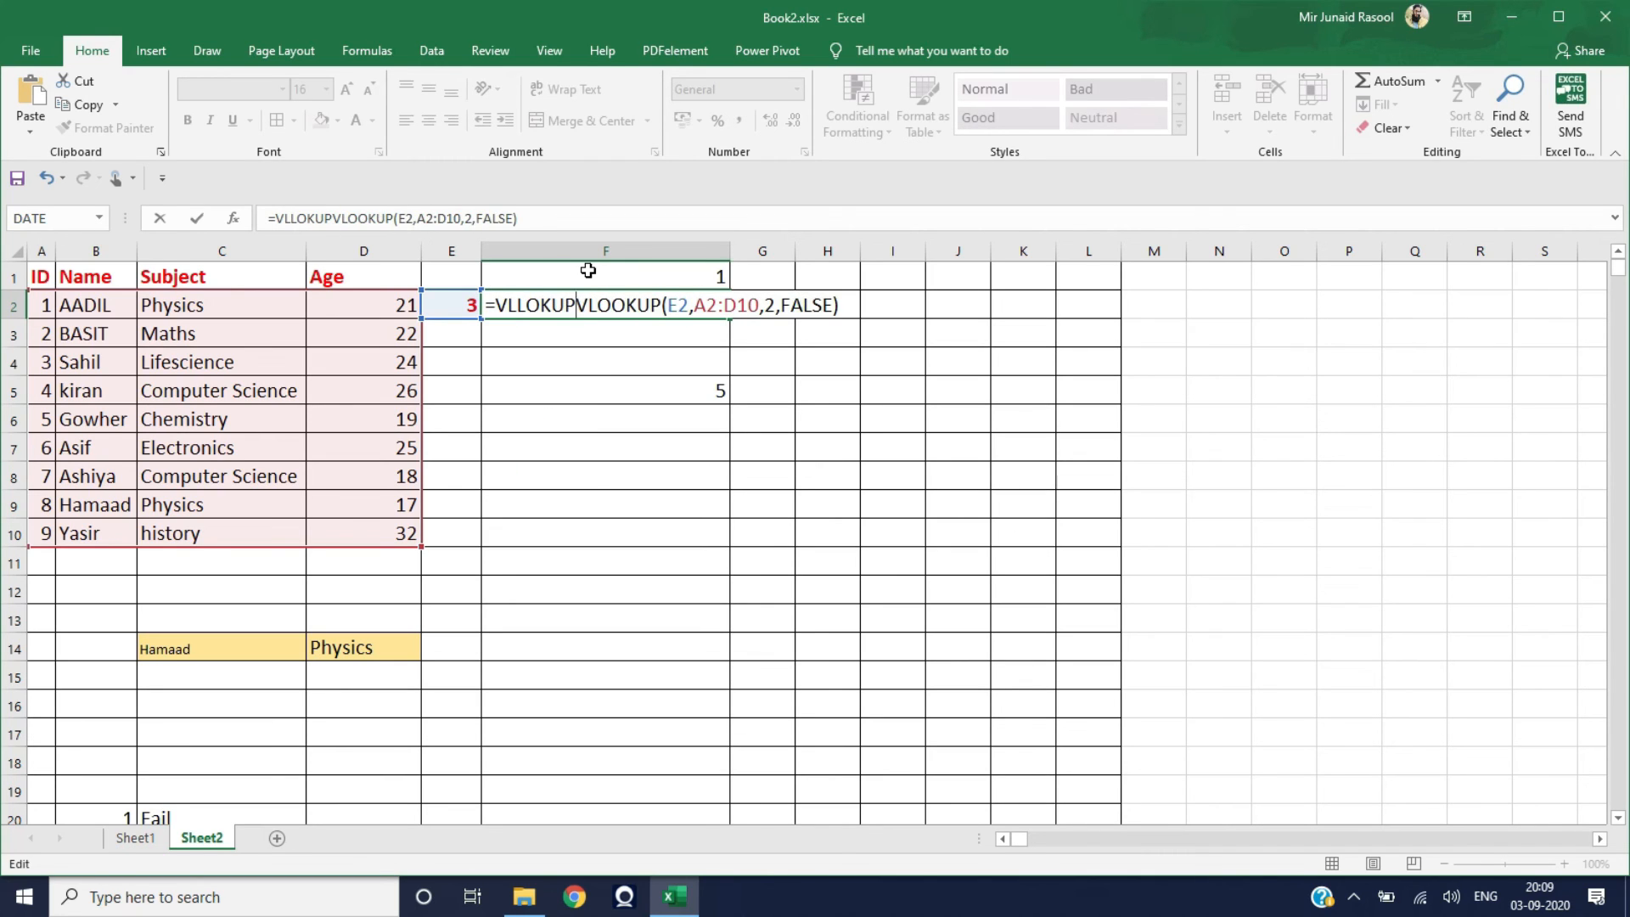
pyautogui.write('(')
pyautogui.press('BackSpace')
pyautogui.press('BackSpace')
pyautogui.press('BackSpace')
pyautogui.press('BackSpace')
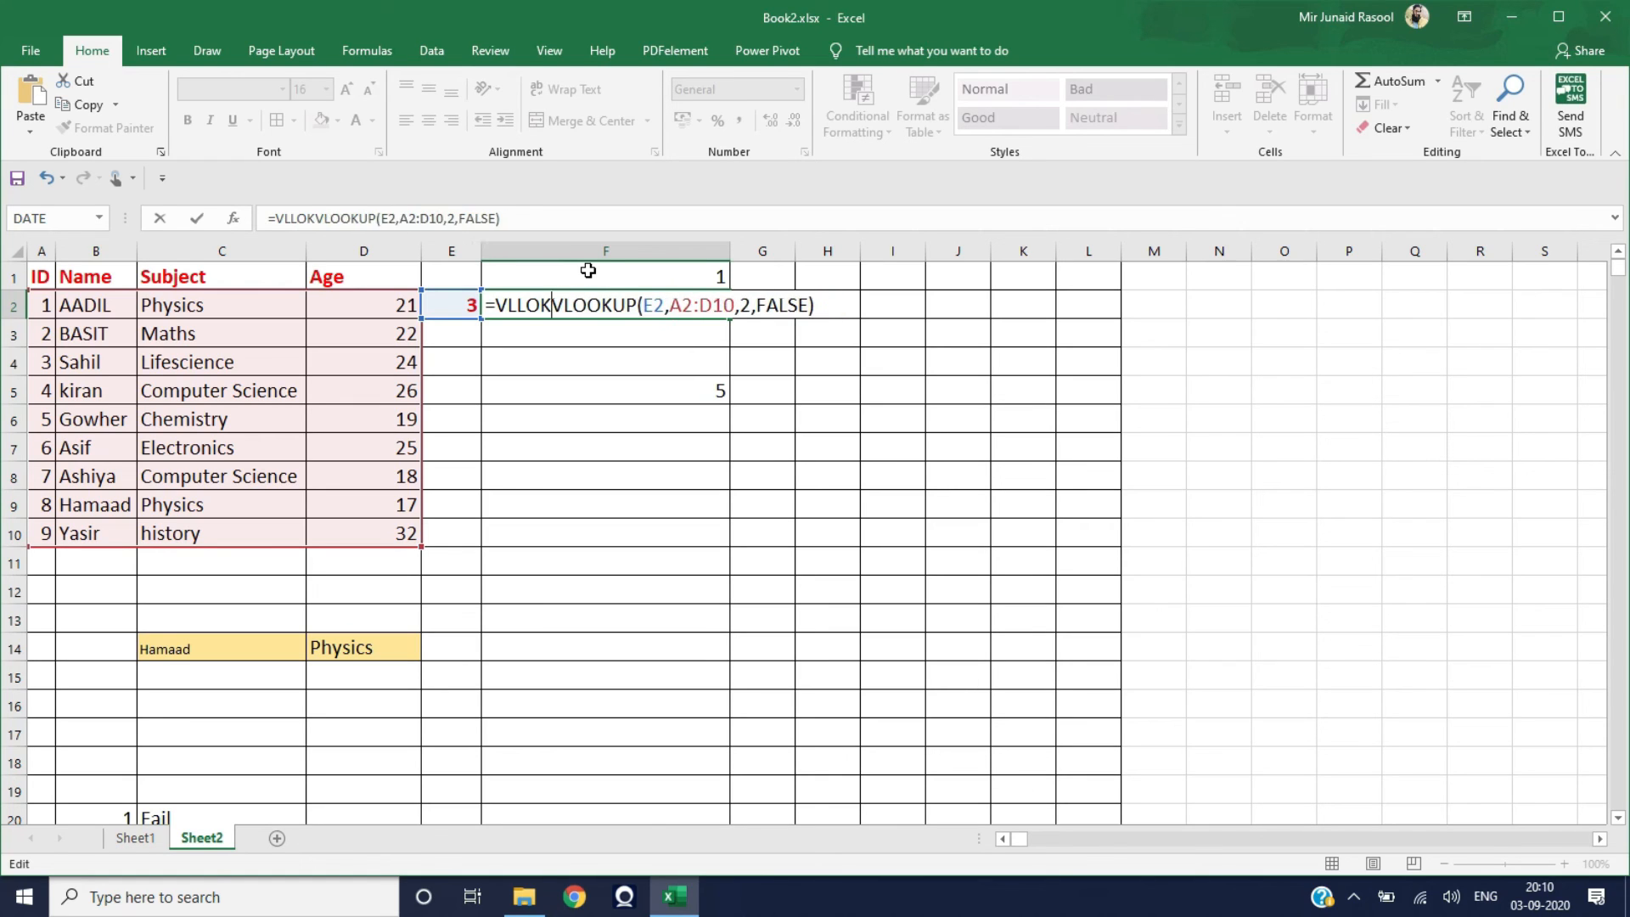
pyautogui.write('OK')
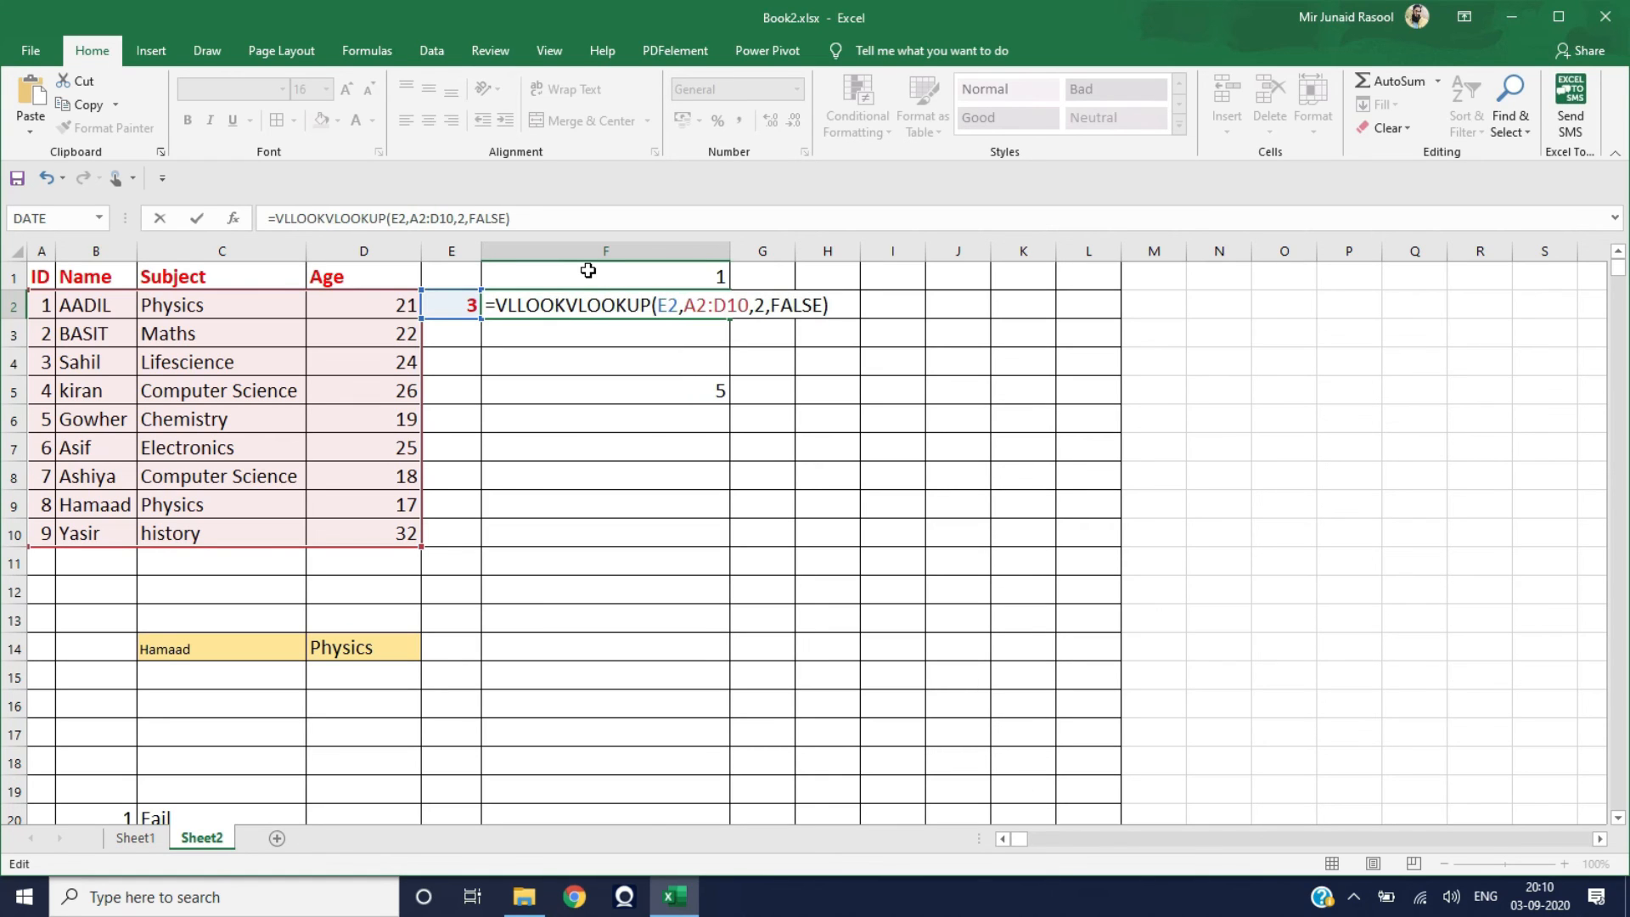
pyautogui.press('BackSpace')
pyautogui.press('BackSpace')
pyautogui.press('BackSpace')
pyautogui.press('BackSpace')
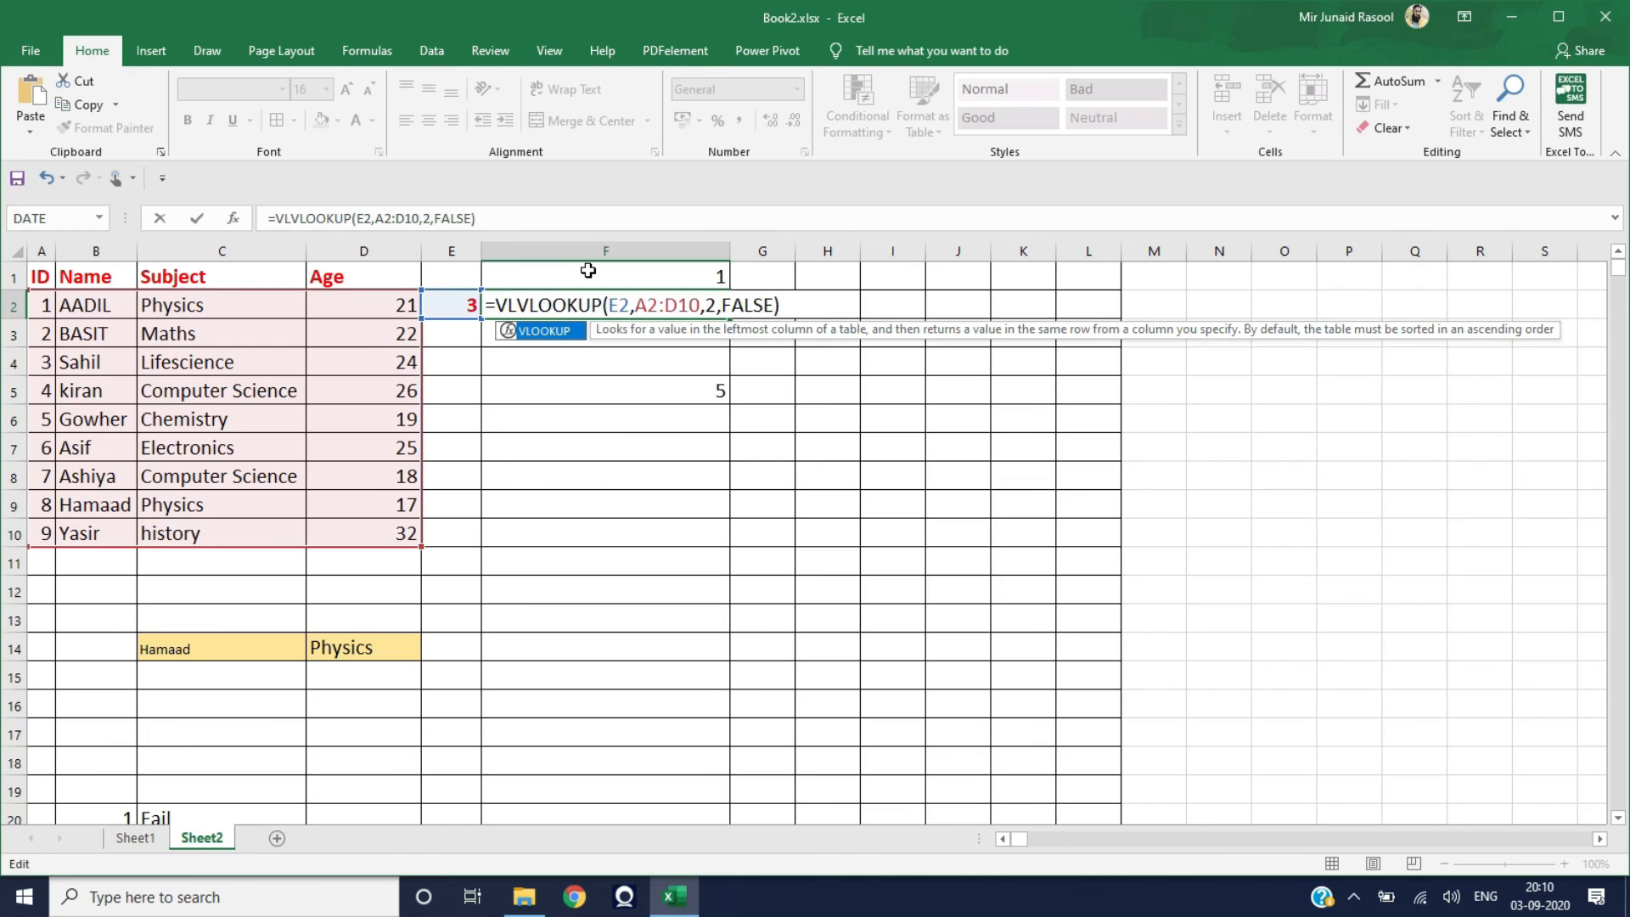
pyautogui.write('OOKUP')
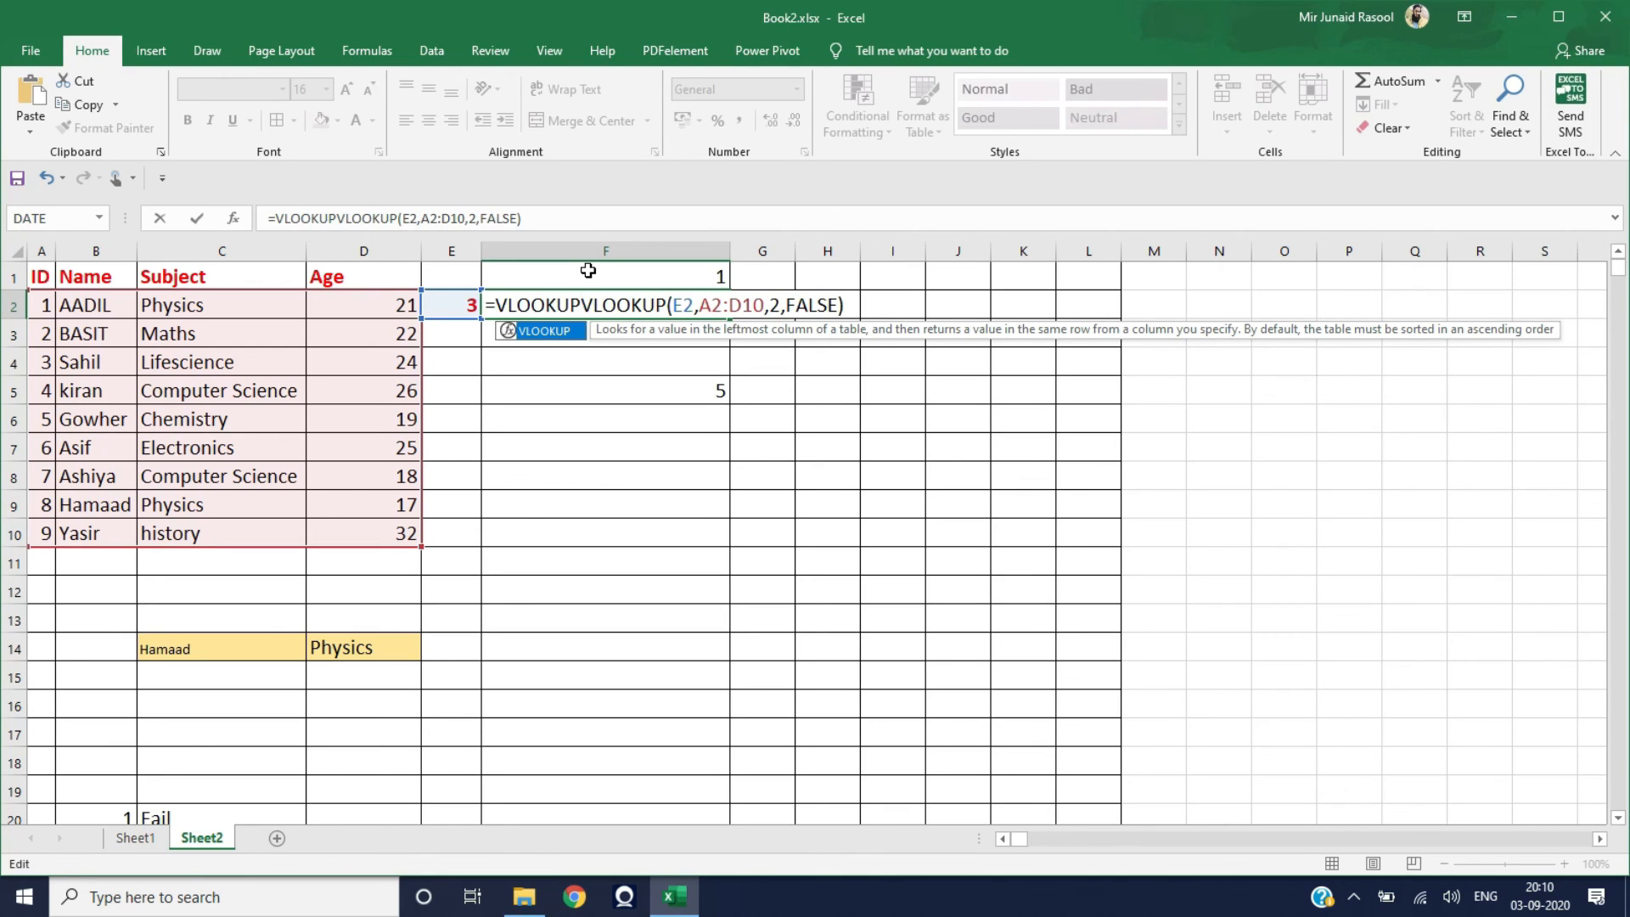
pyautogui.write('(')
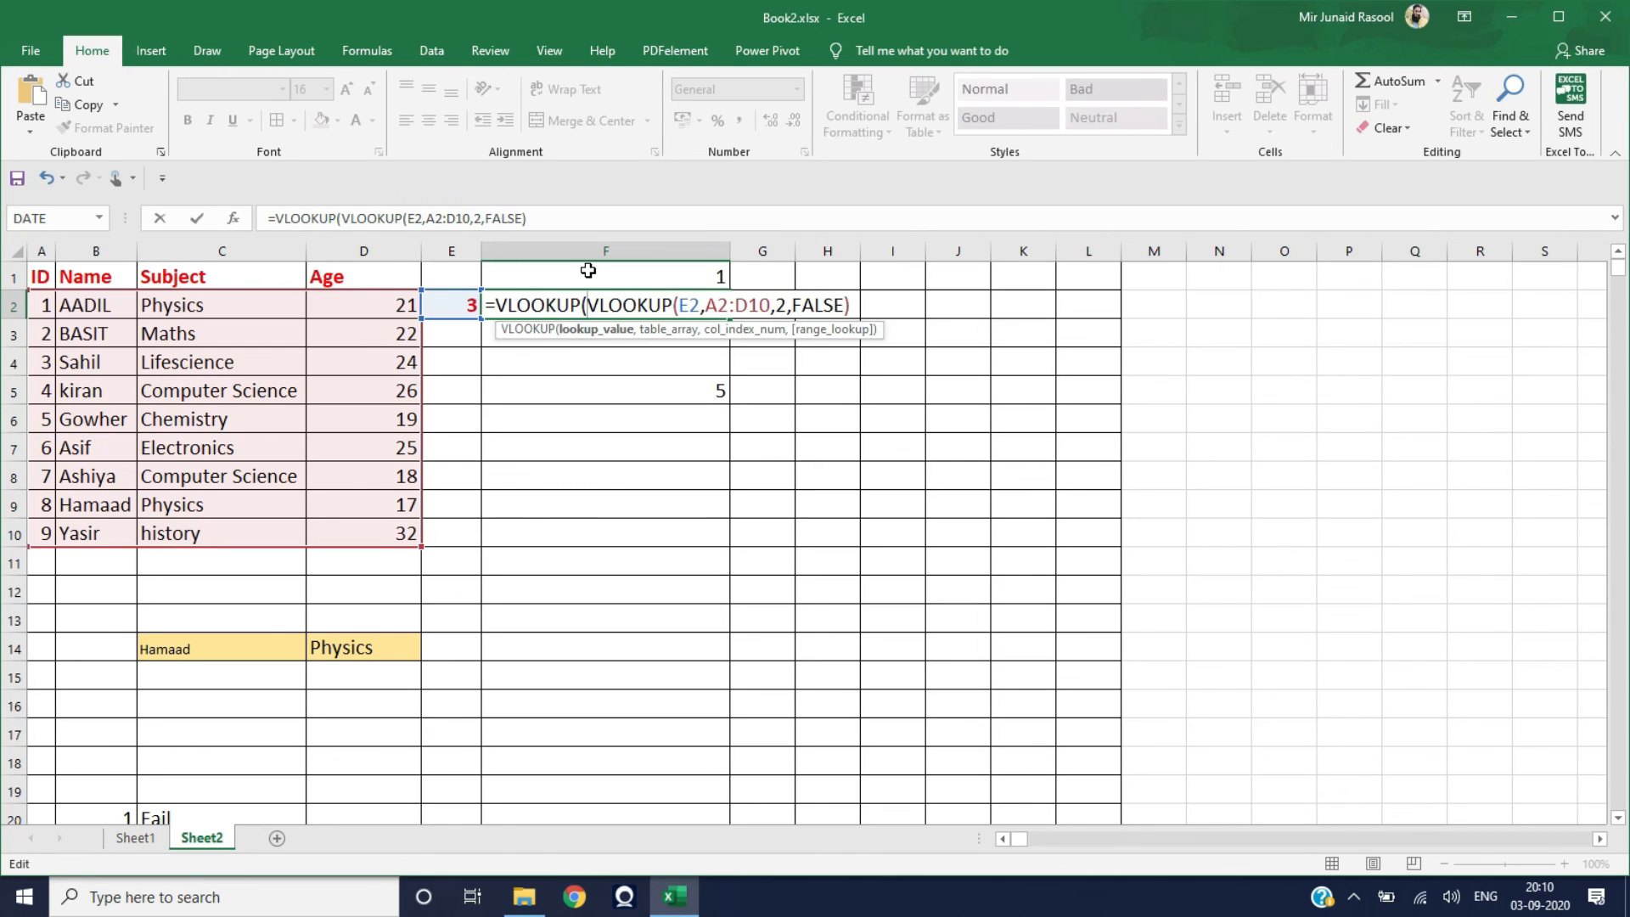
# Use the inner VLOOKUP as the outer VLOOKUP's lookup value and set the outer table array to Sheet1!A2:B10
pyautogui.click(608, 331)
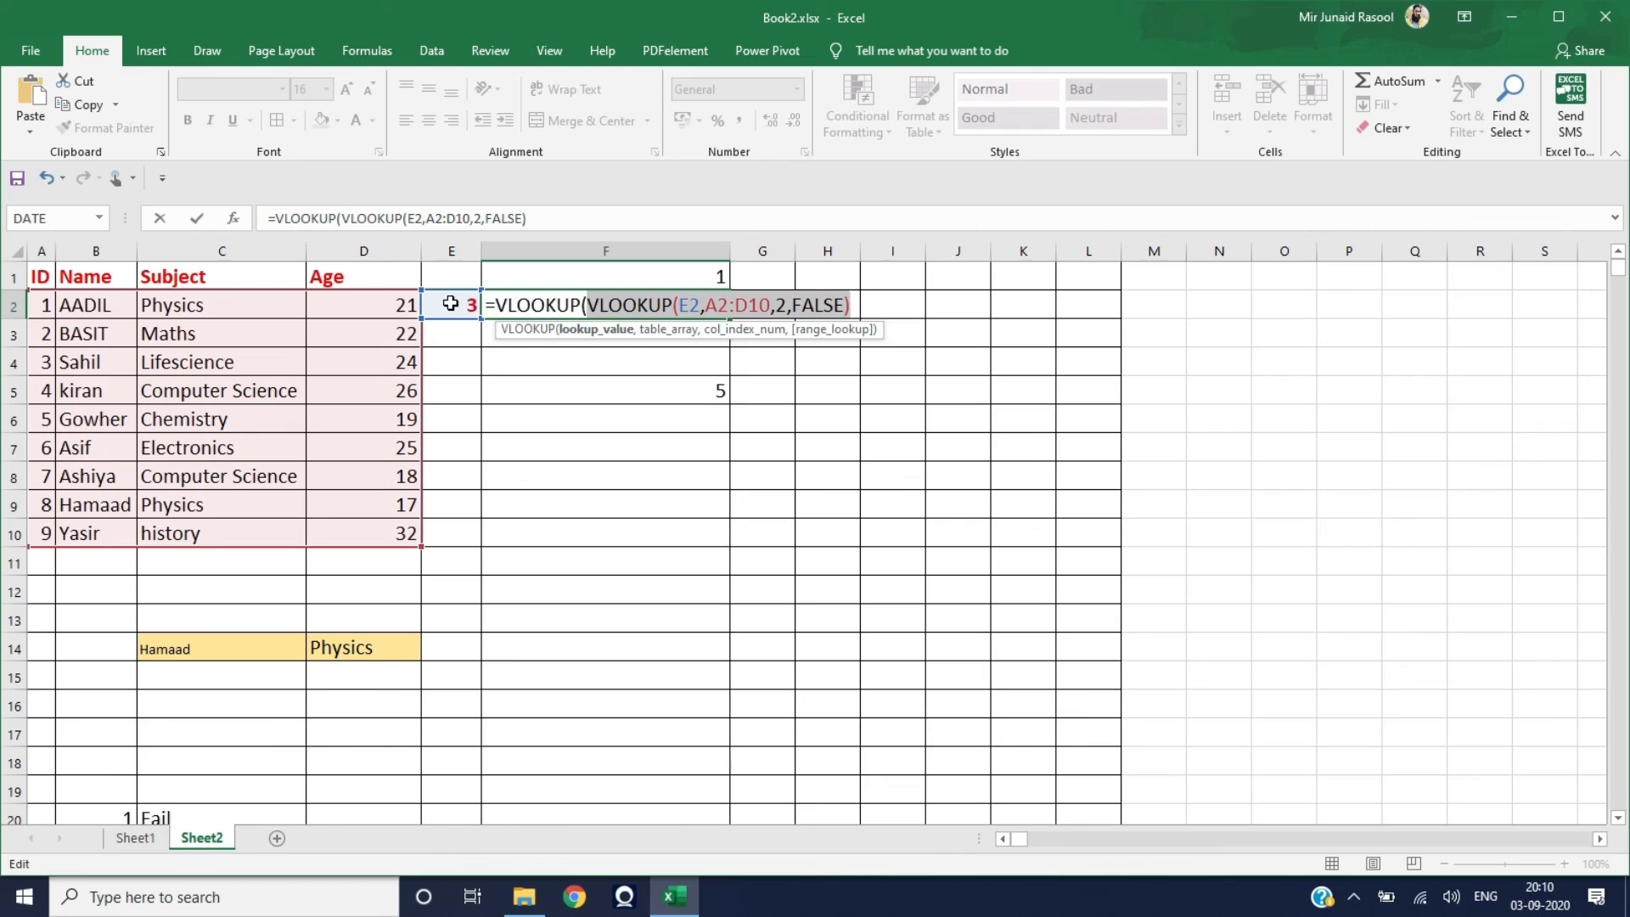
pyautogui.click(857, 307)
pyautogui.write(',')
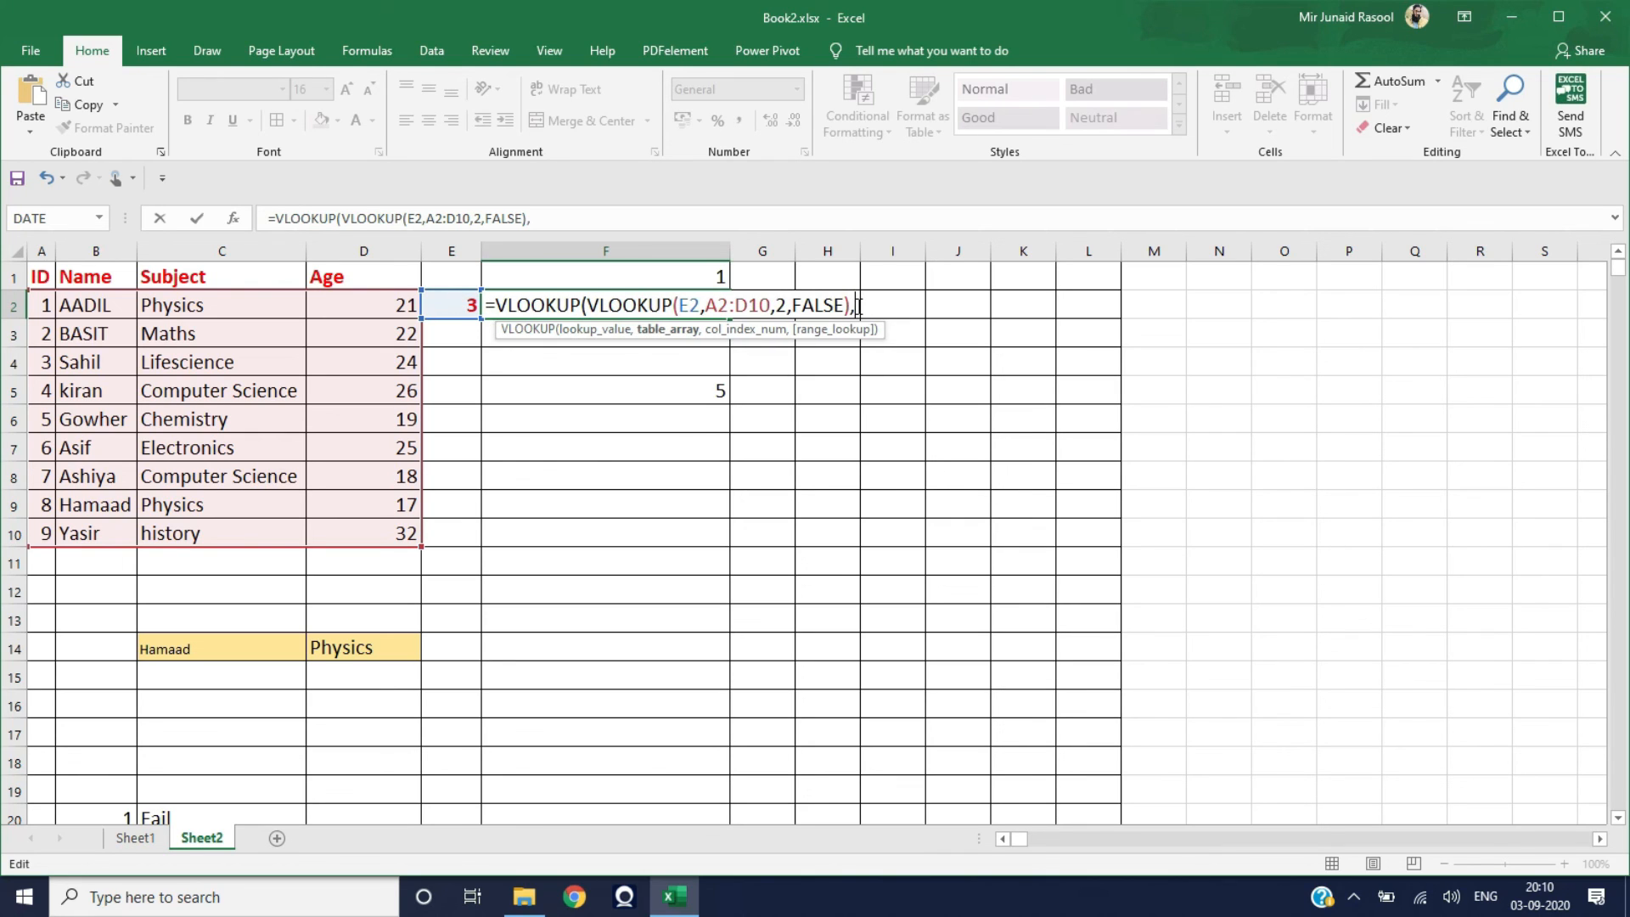
pyautogui.click(140, 838)
pyautogui.moveTo(56, 306); pyautogui.dragTo(225, 527)
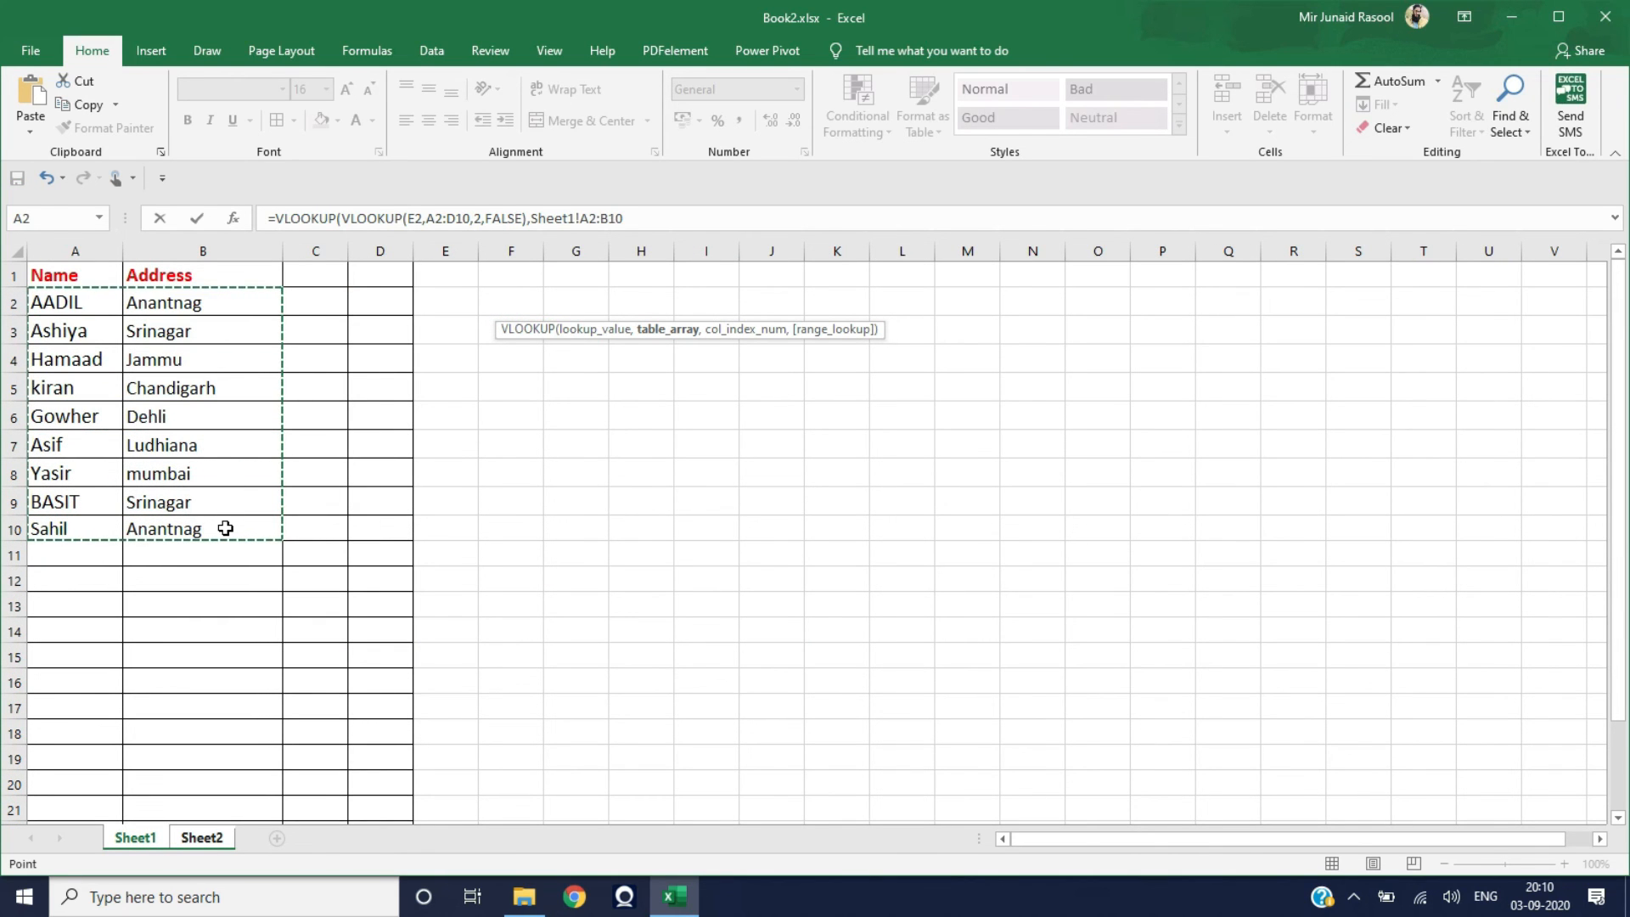
# Finish the outer VLOOKUP with column index 2 and FALSE for an exact match, and check the returned address against the Sheet1 list
pyautogui.click(635, 219)
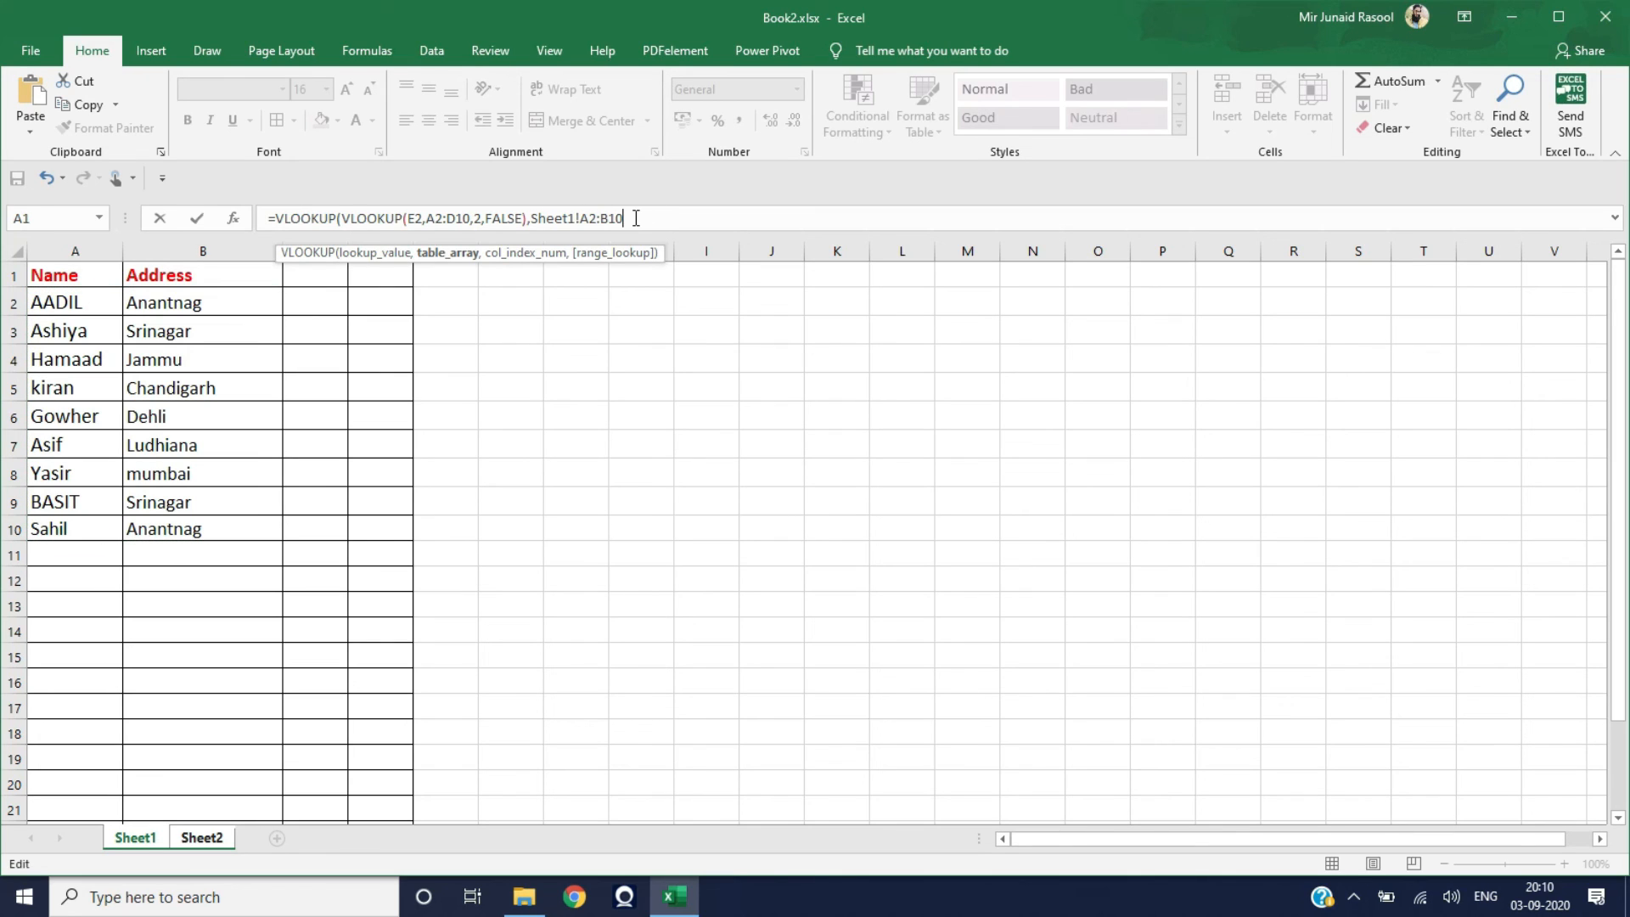
pyautogui.write(',')
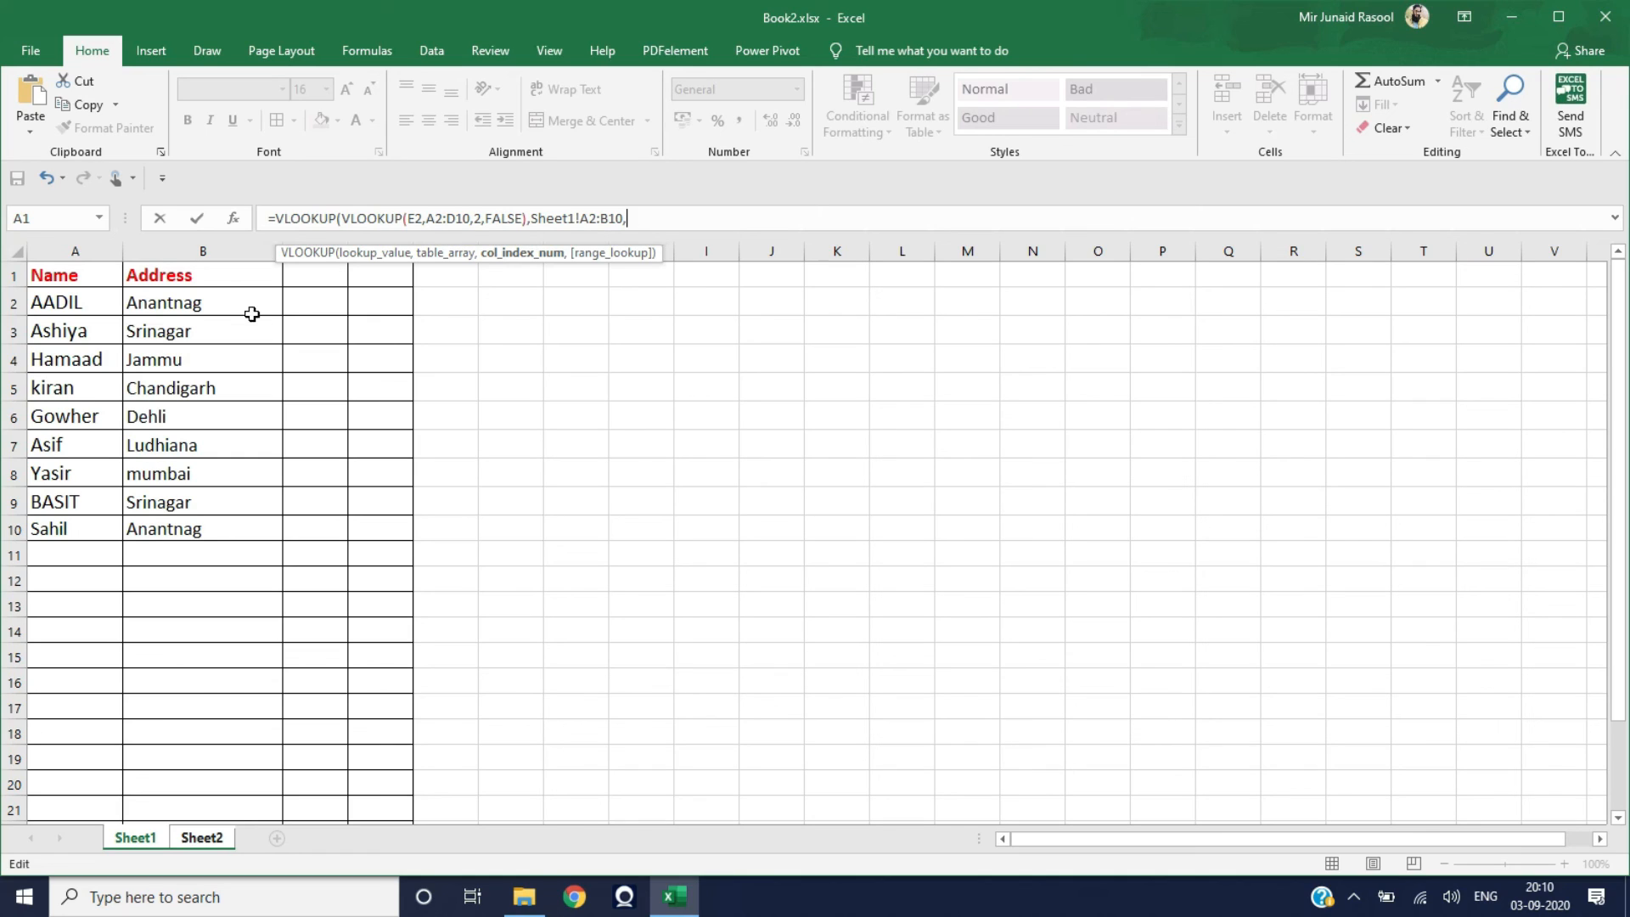
pyautogui.write('2,')
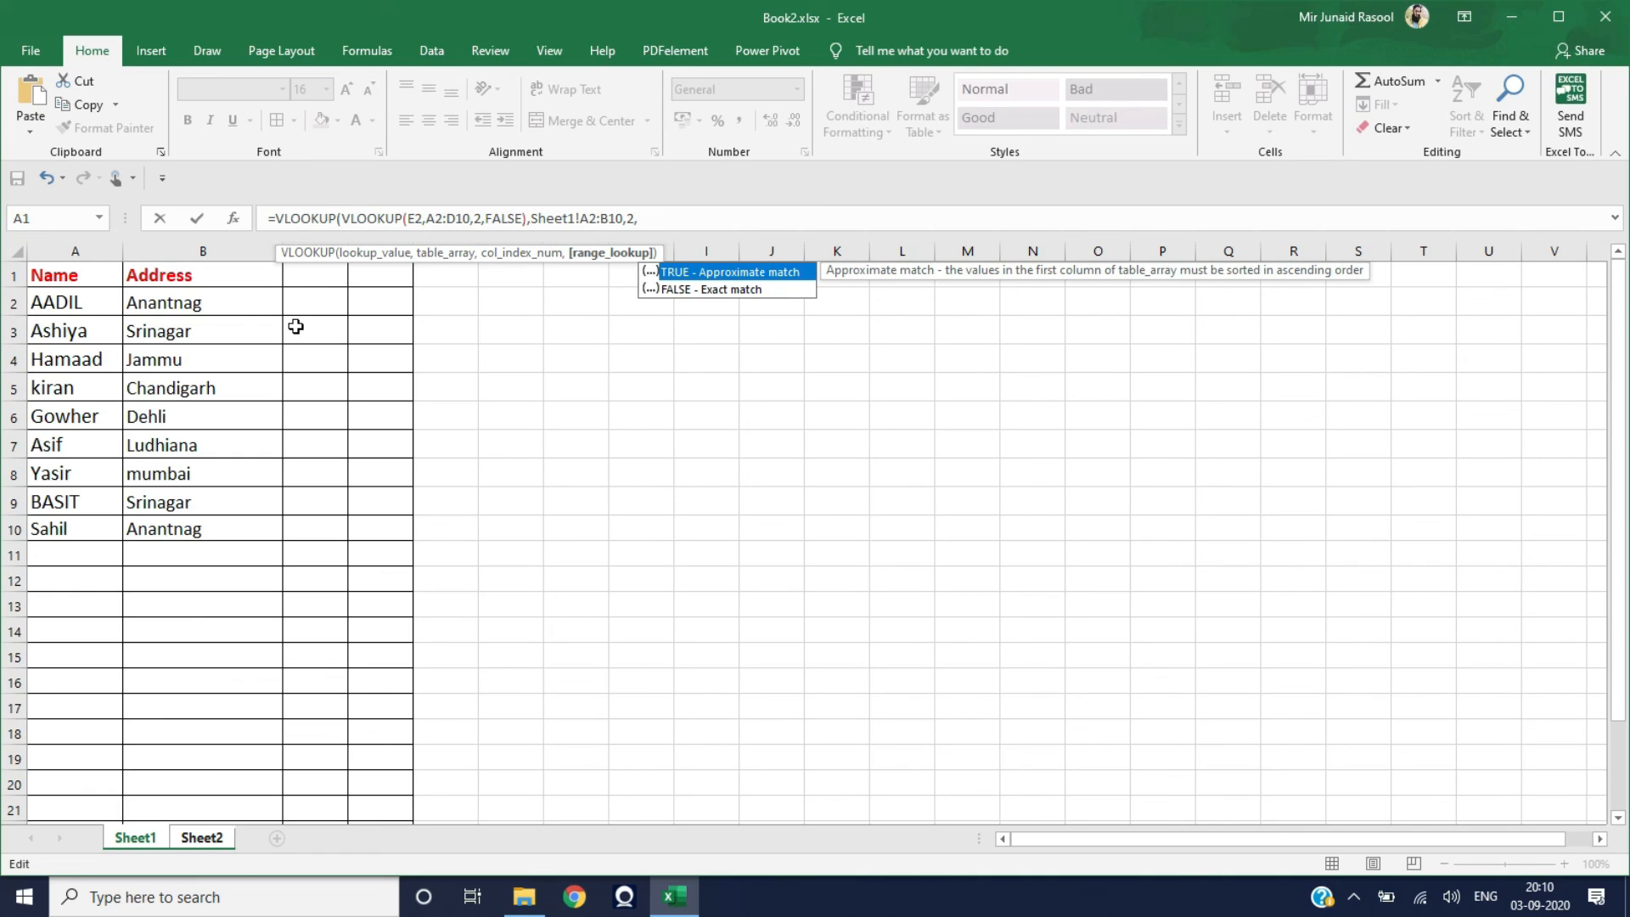
pyautogui.write('false)')
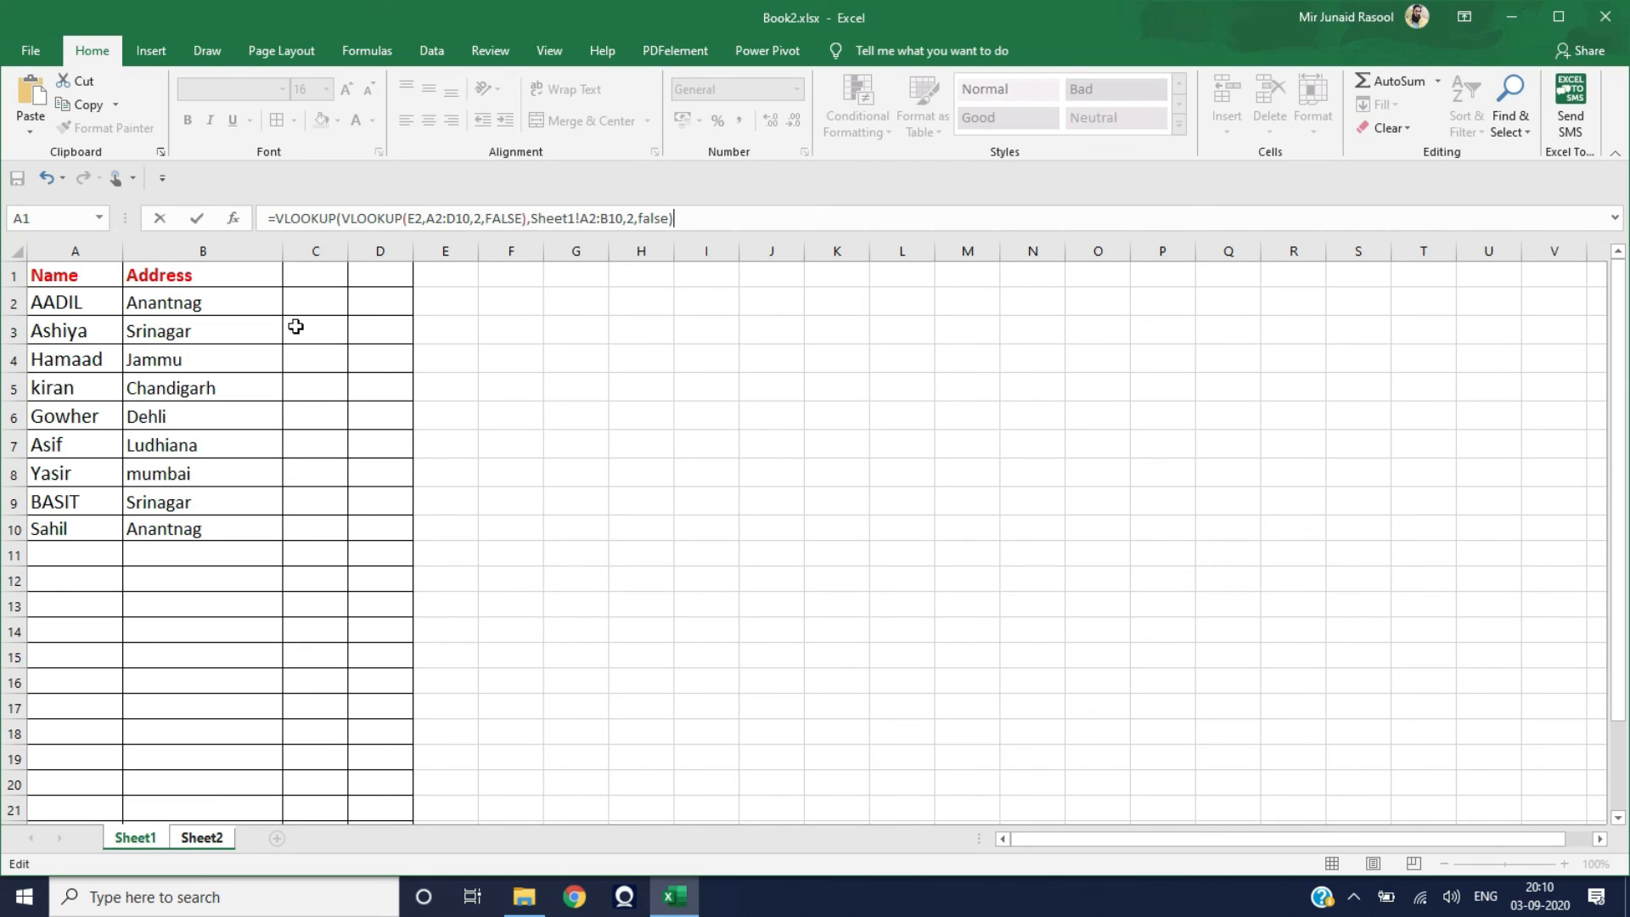
pyautogui.press('Return')
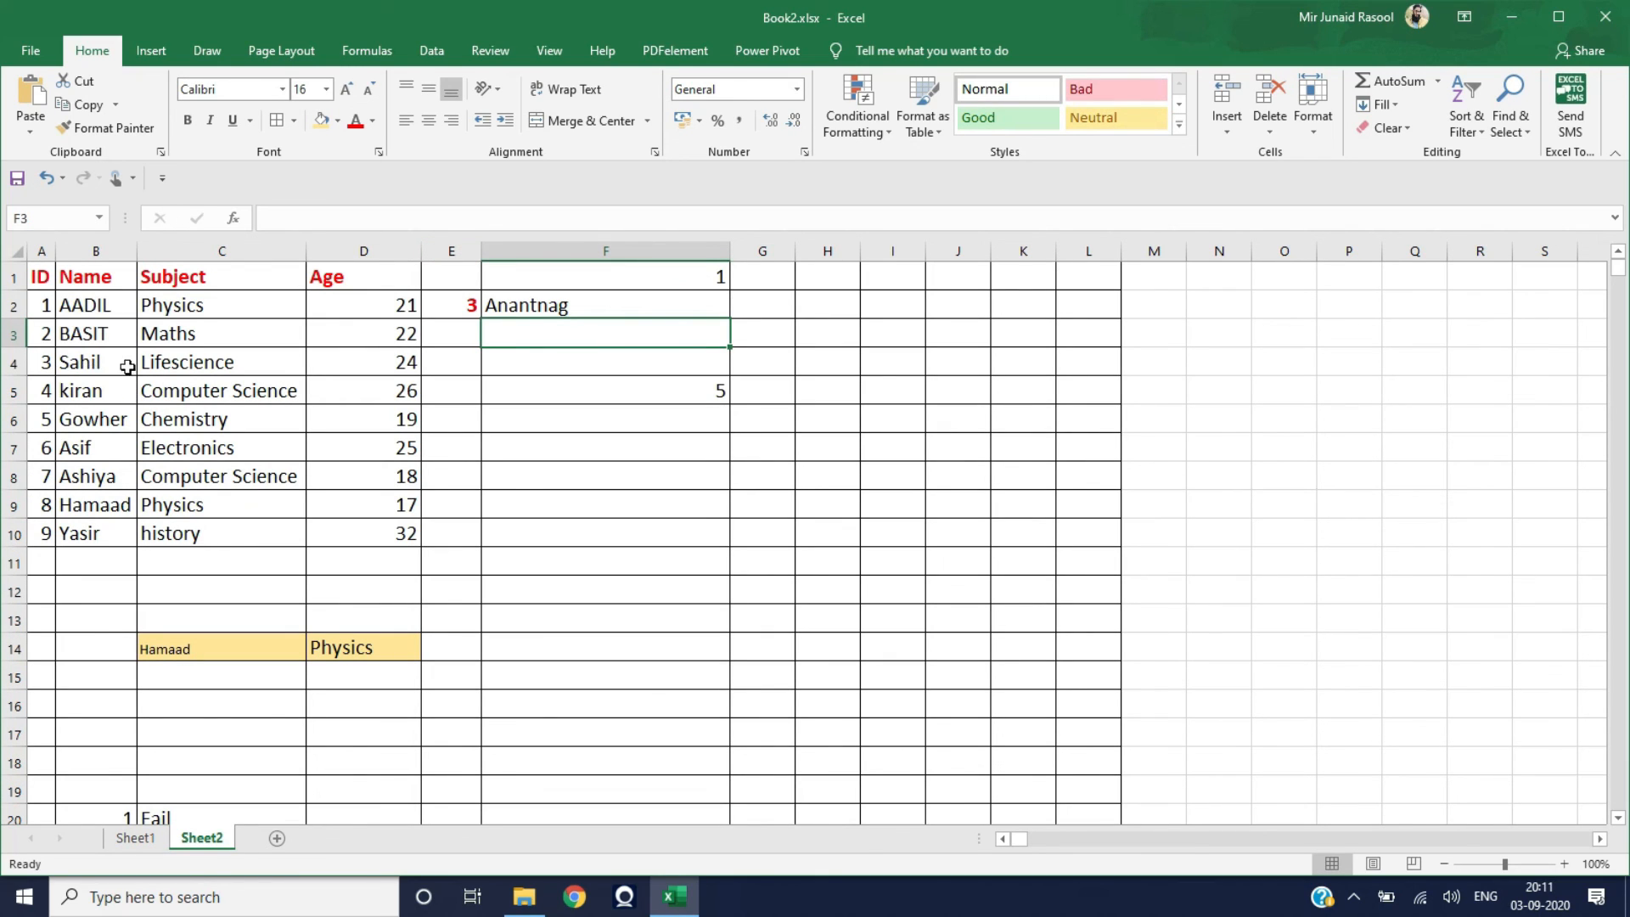
pyautogui.click(135, 838)
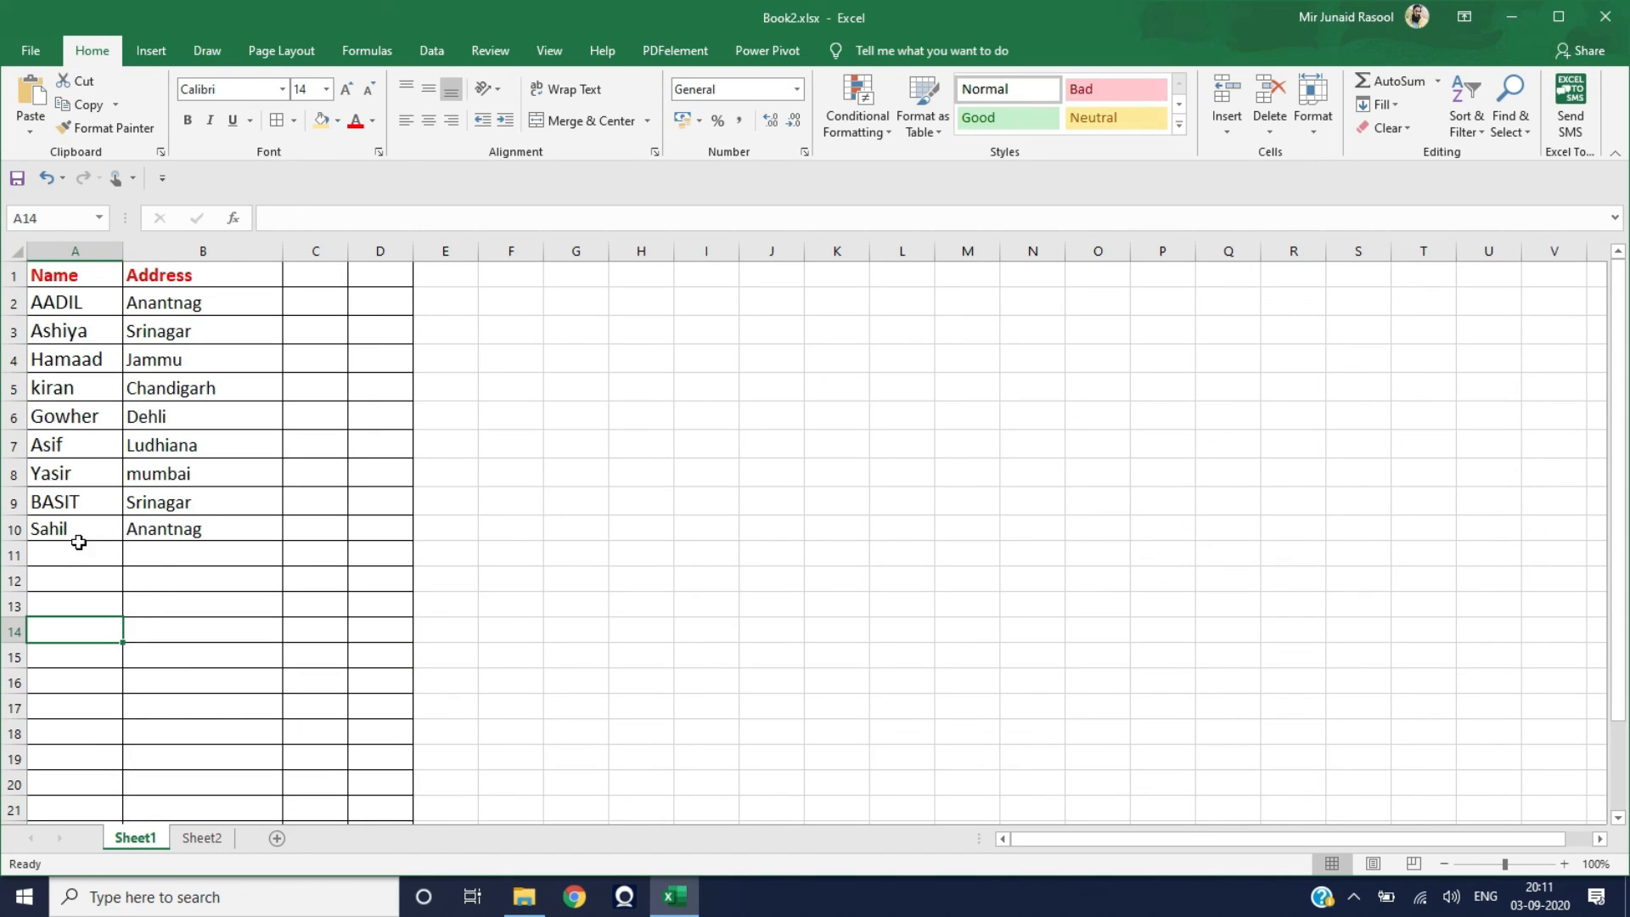
pyautogui.click(200, 836)
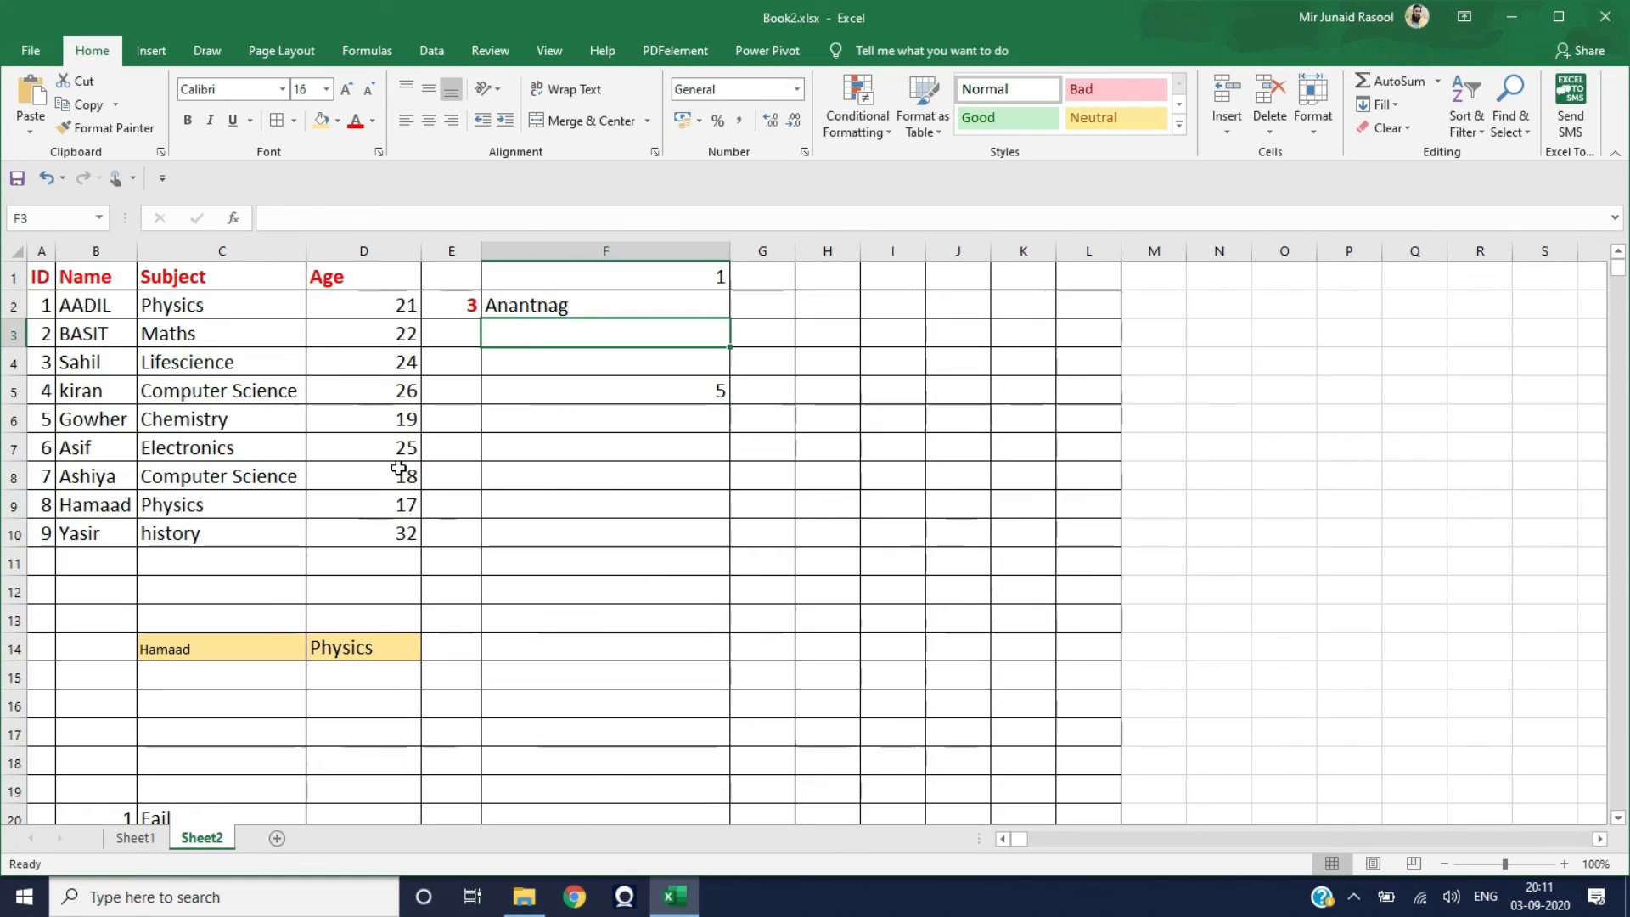
# Test the nested address lookup on Sheet2 by changing the ID in E2 to 9 and to 1
pyautogui.click(466, 306)
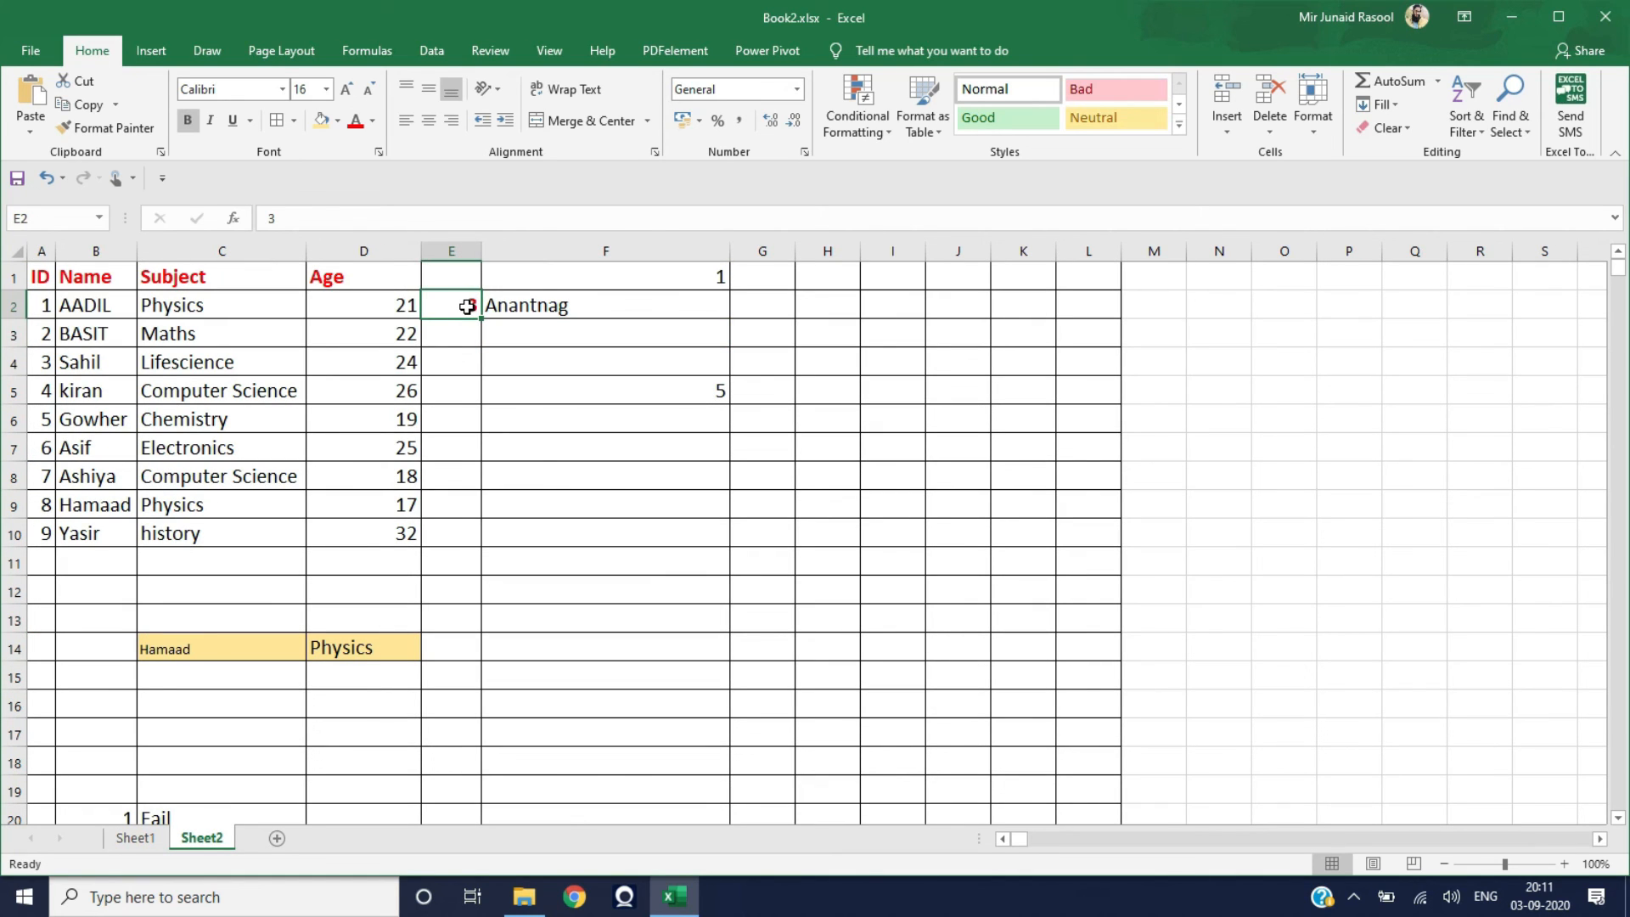
pyautogui.press('BackSpace')
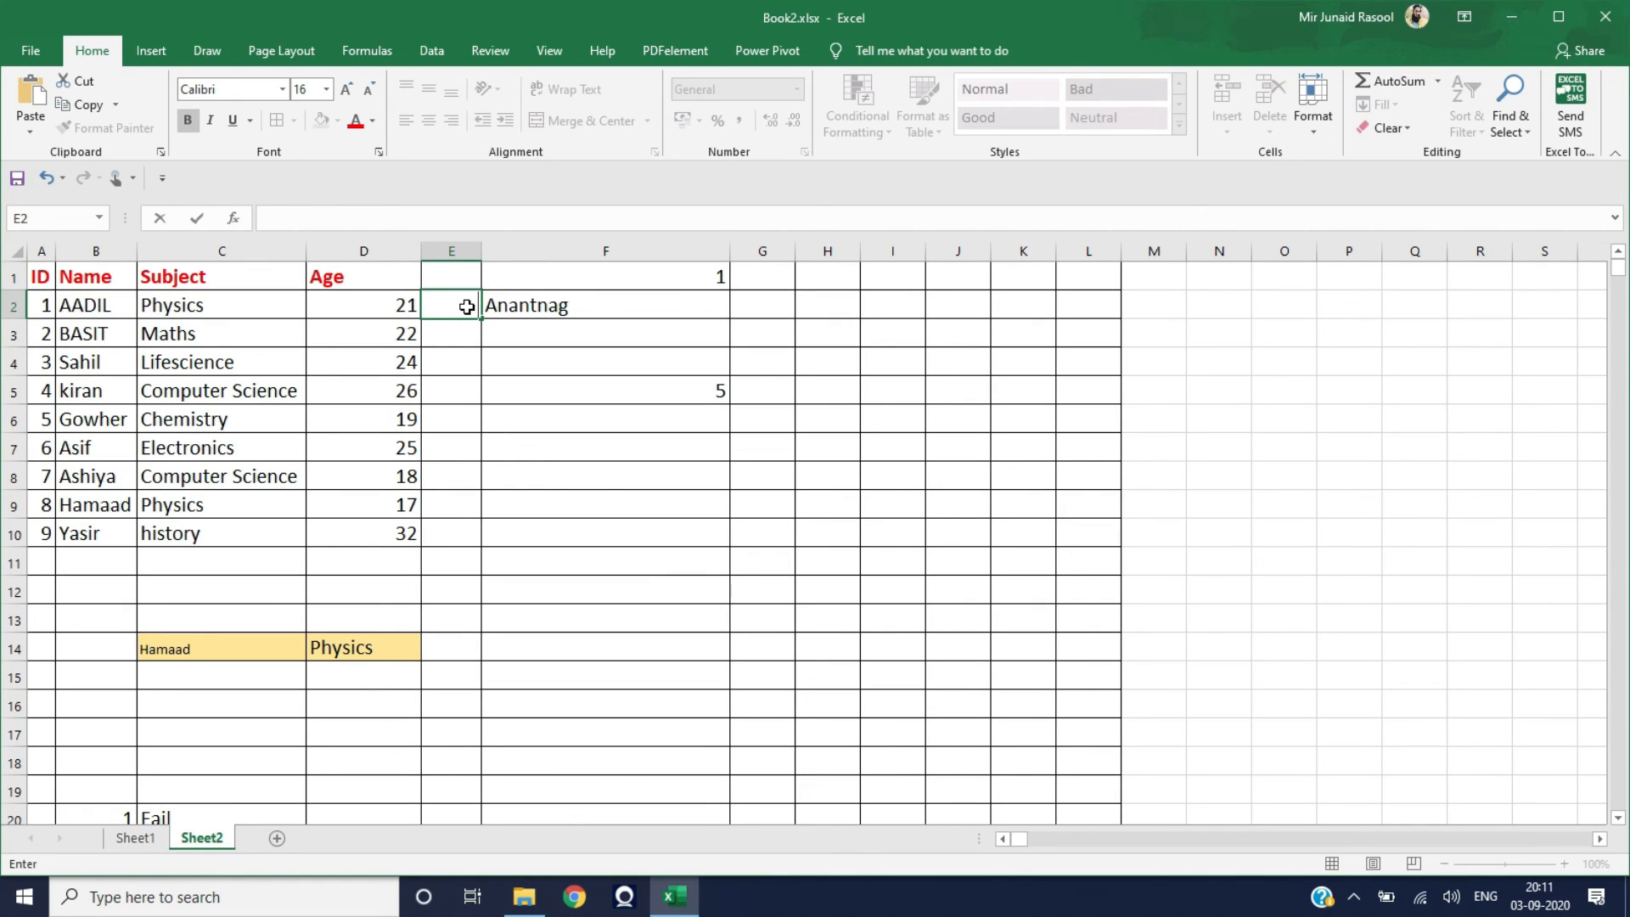
pyautogui.press('Return')
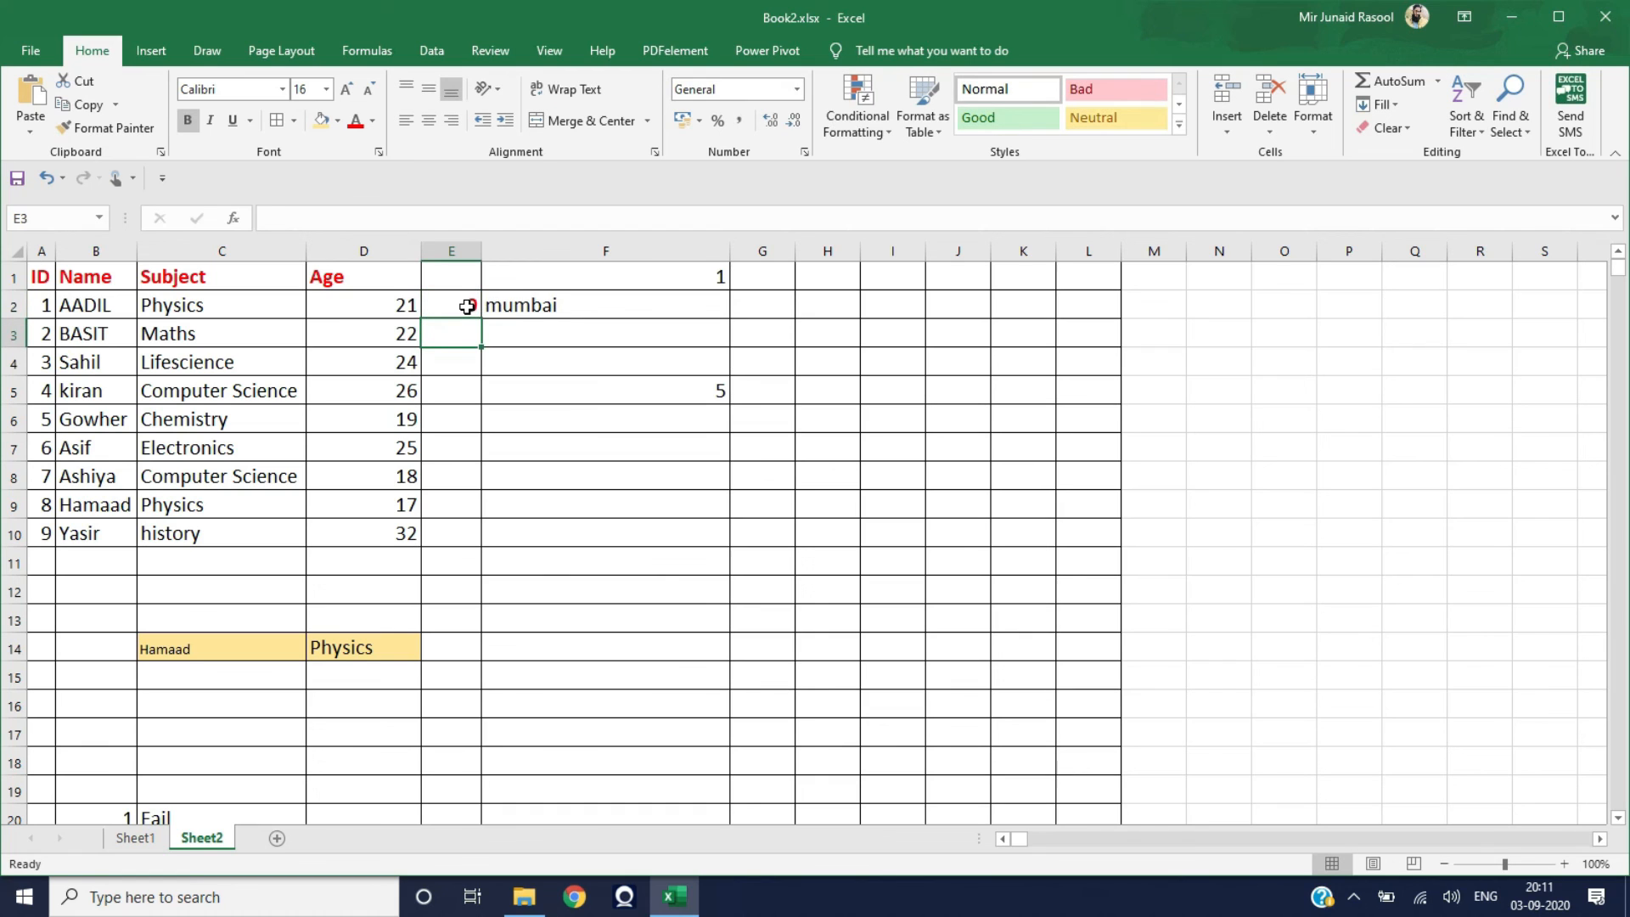
pyautogui.click(467, 306)
pyautogui.write('1')
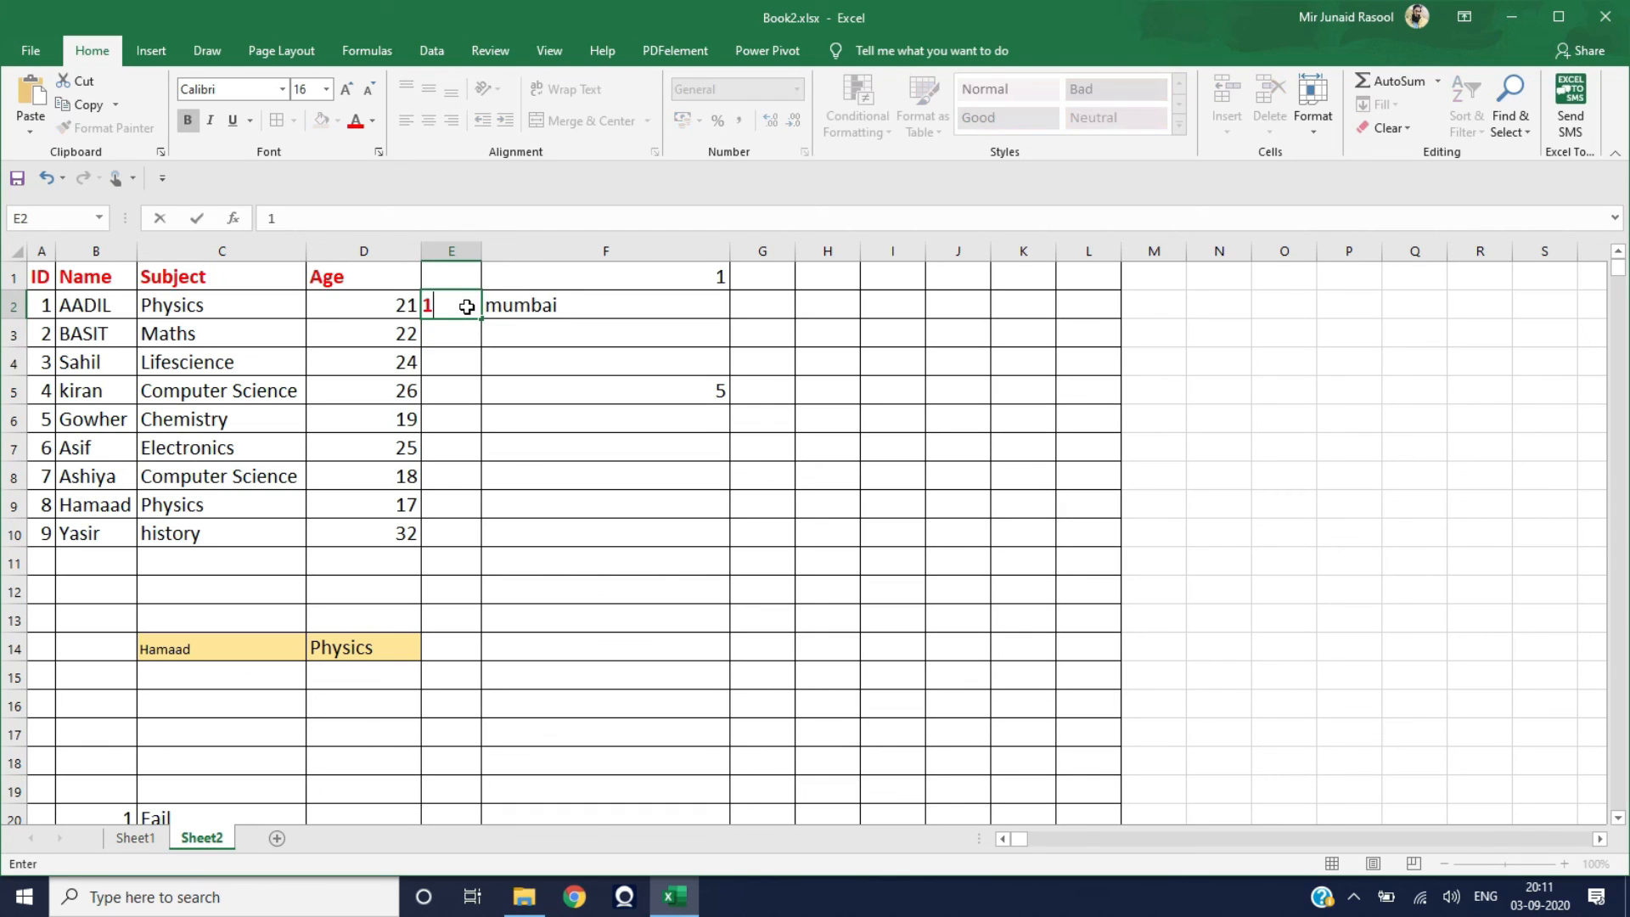
pyautogui.press('Return')
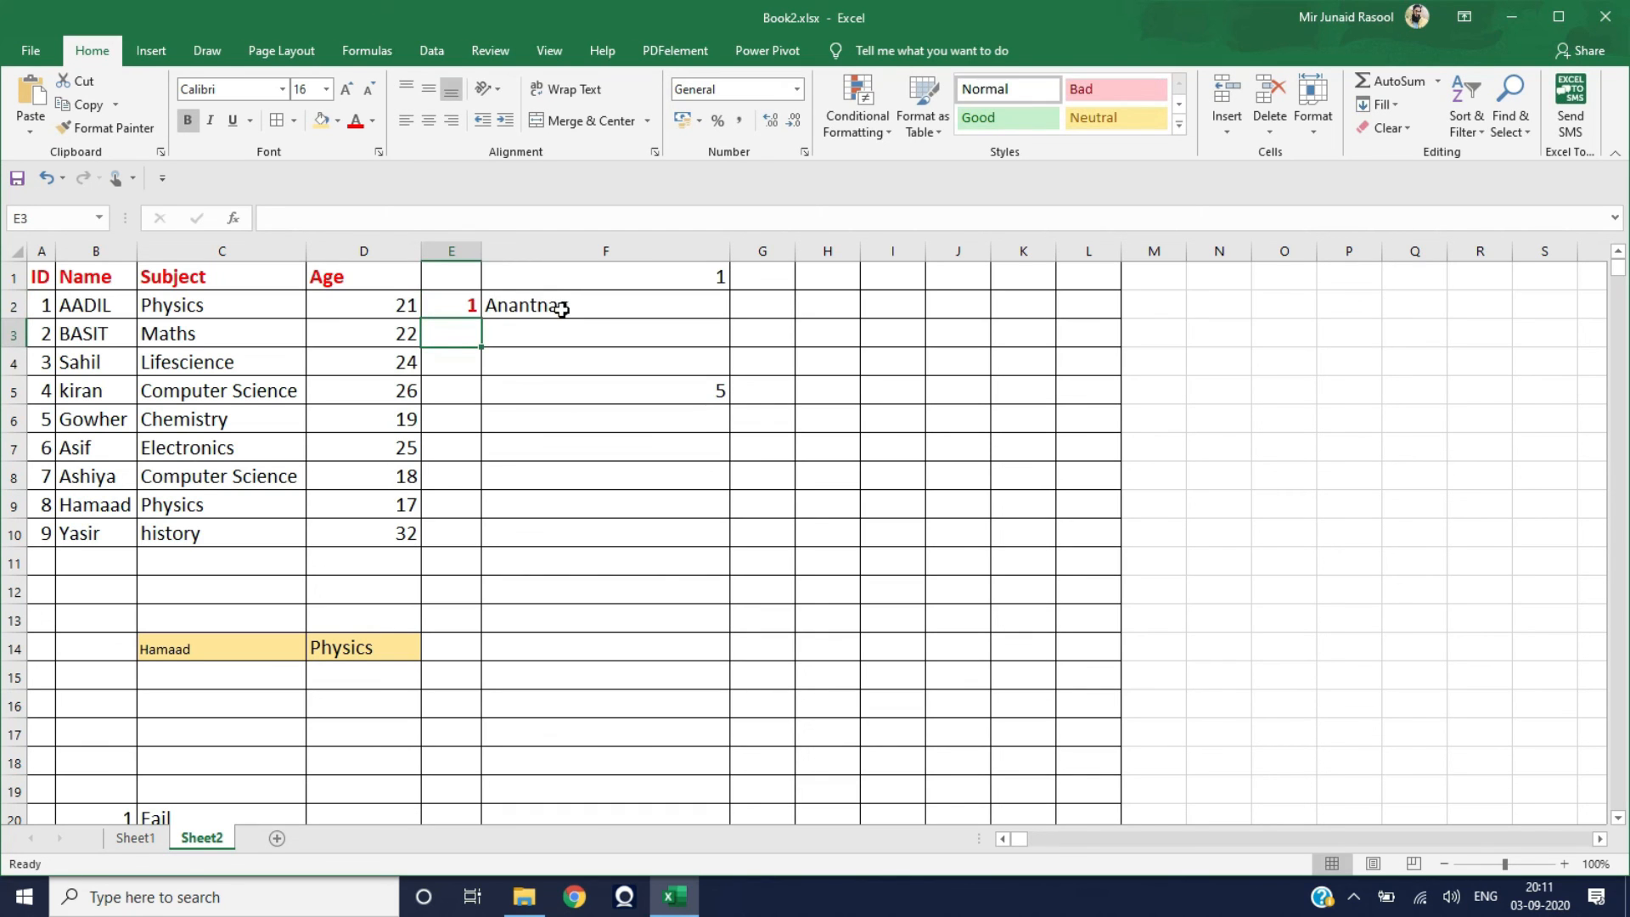
pyautogui.click(554, 390)
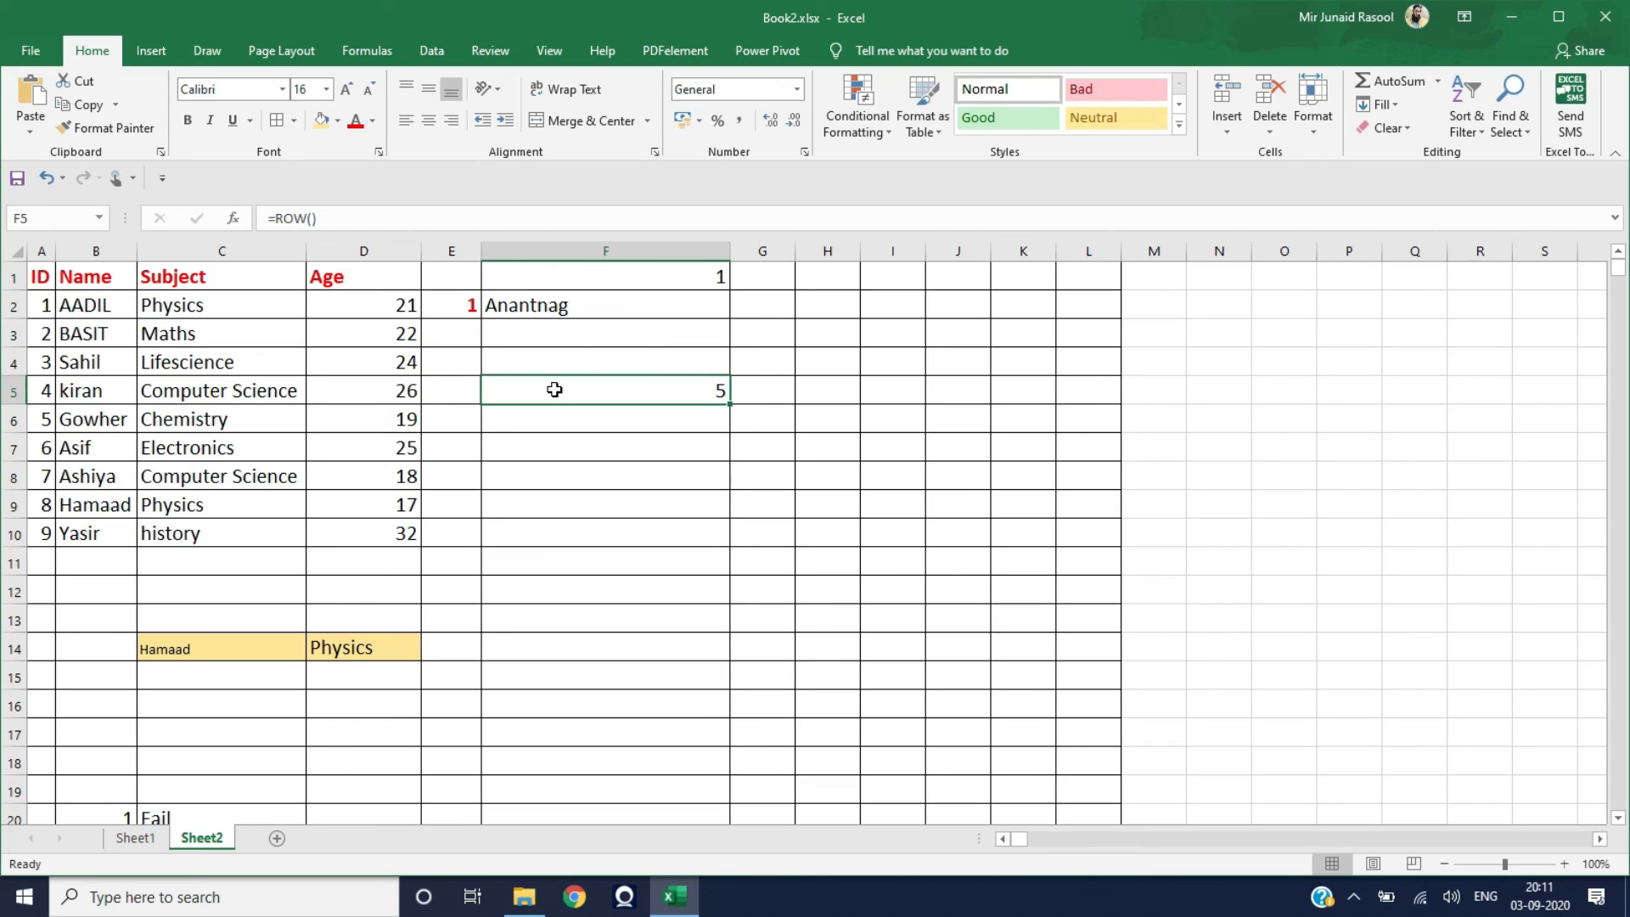